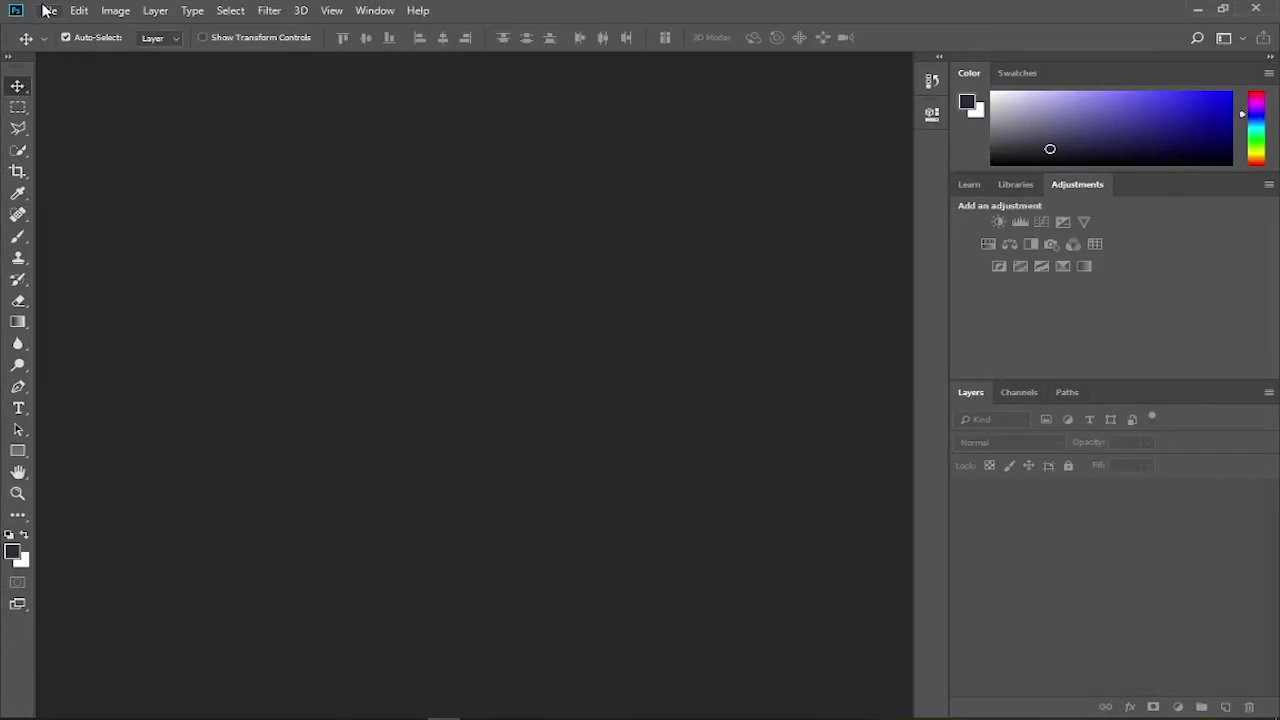
- Create a new A5 document, 148 × 210 mm at 300 ppi, in CMYK Color with a white background
click(47, 12)
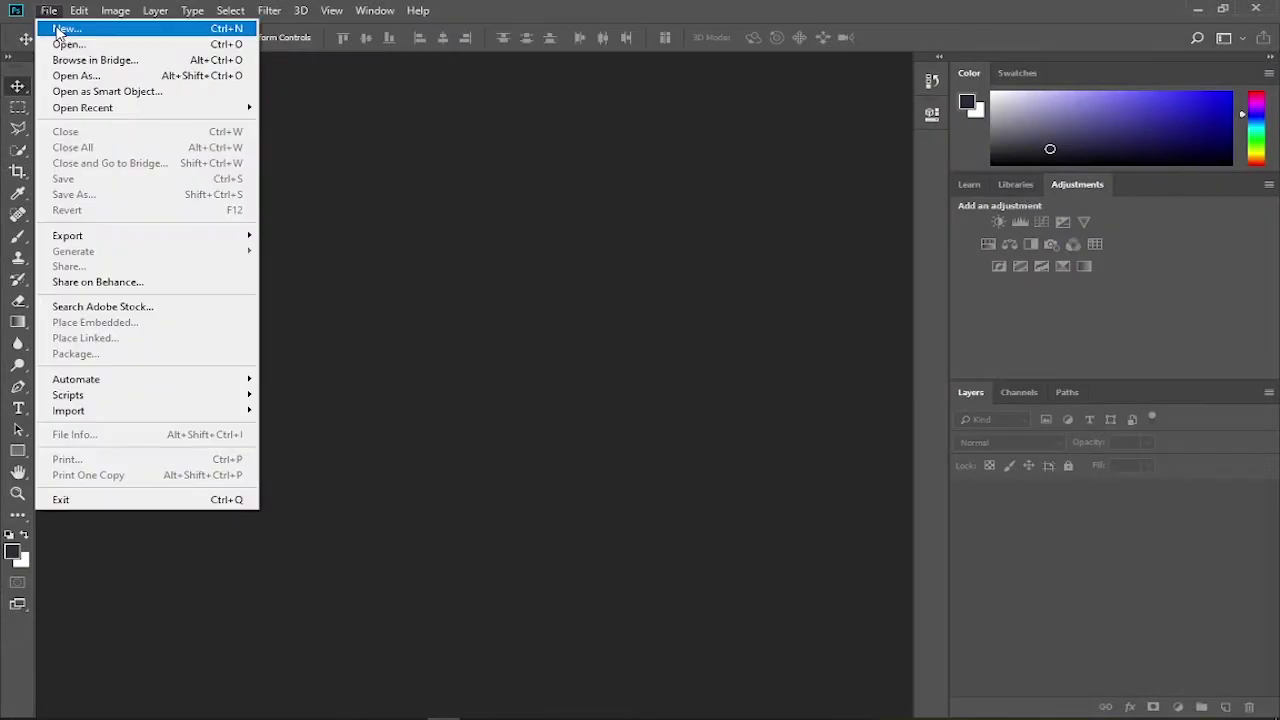
click(55, 29)
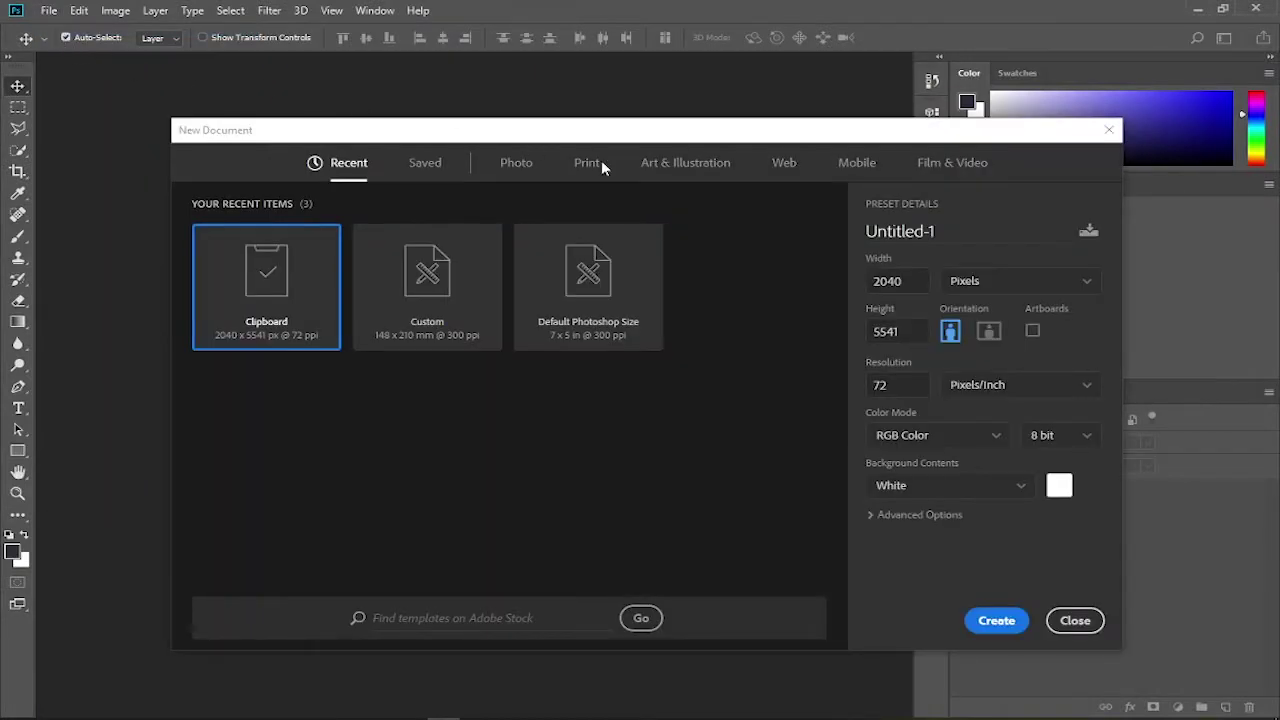
click(594, 166)
click(446, 453)
click(930, 436)
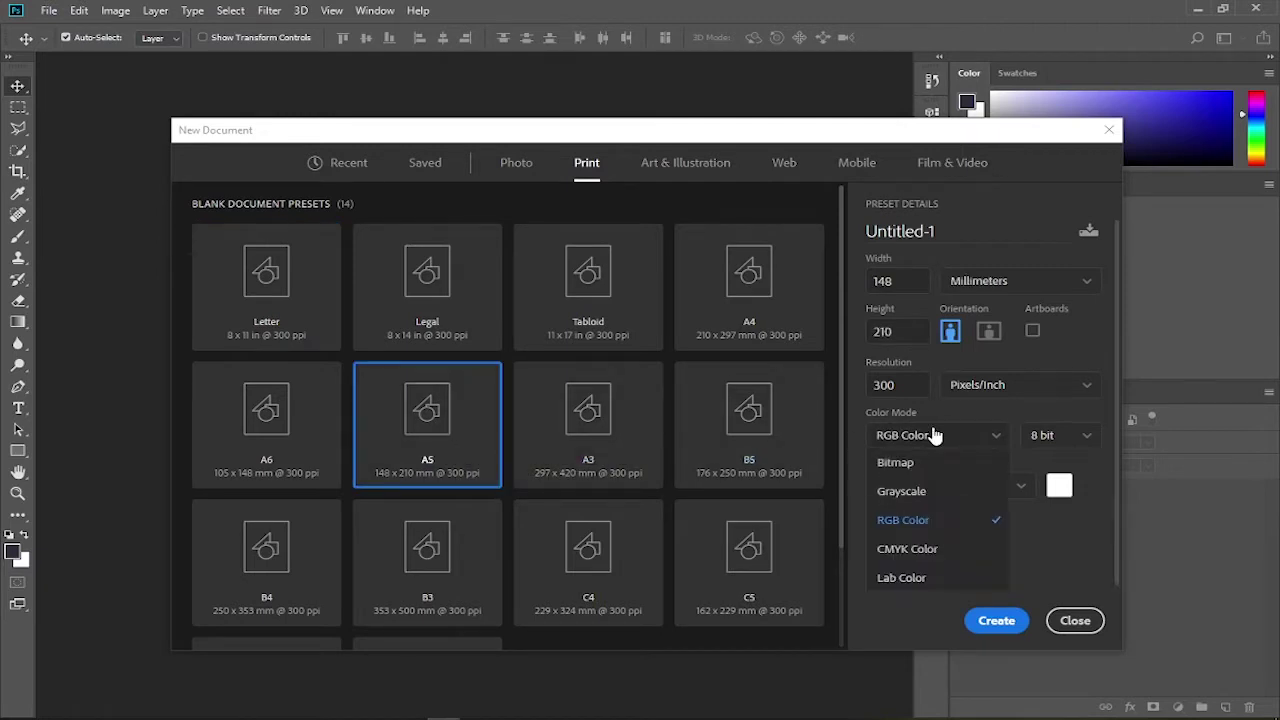
click(929, 550)
click(943, 519)
click(997, 624)
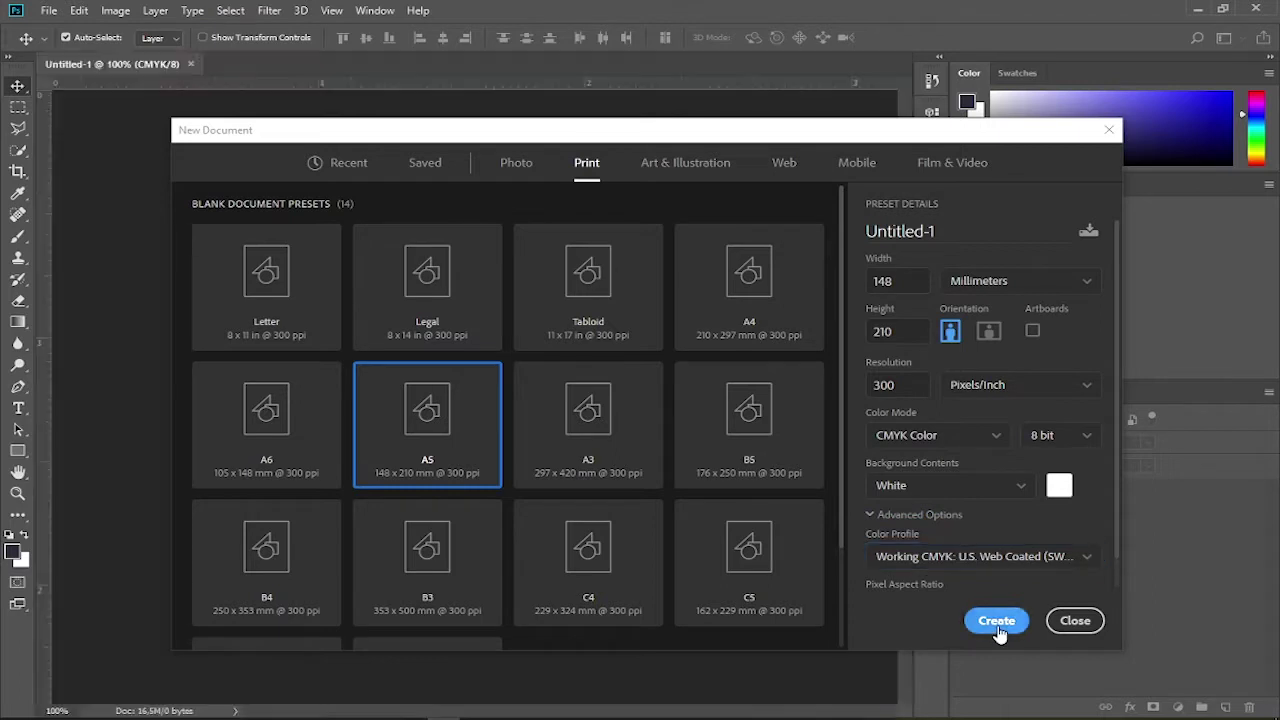
click(18, 451)
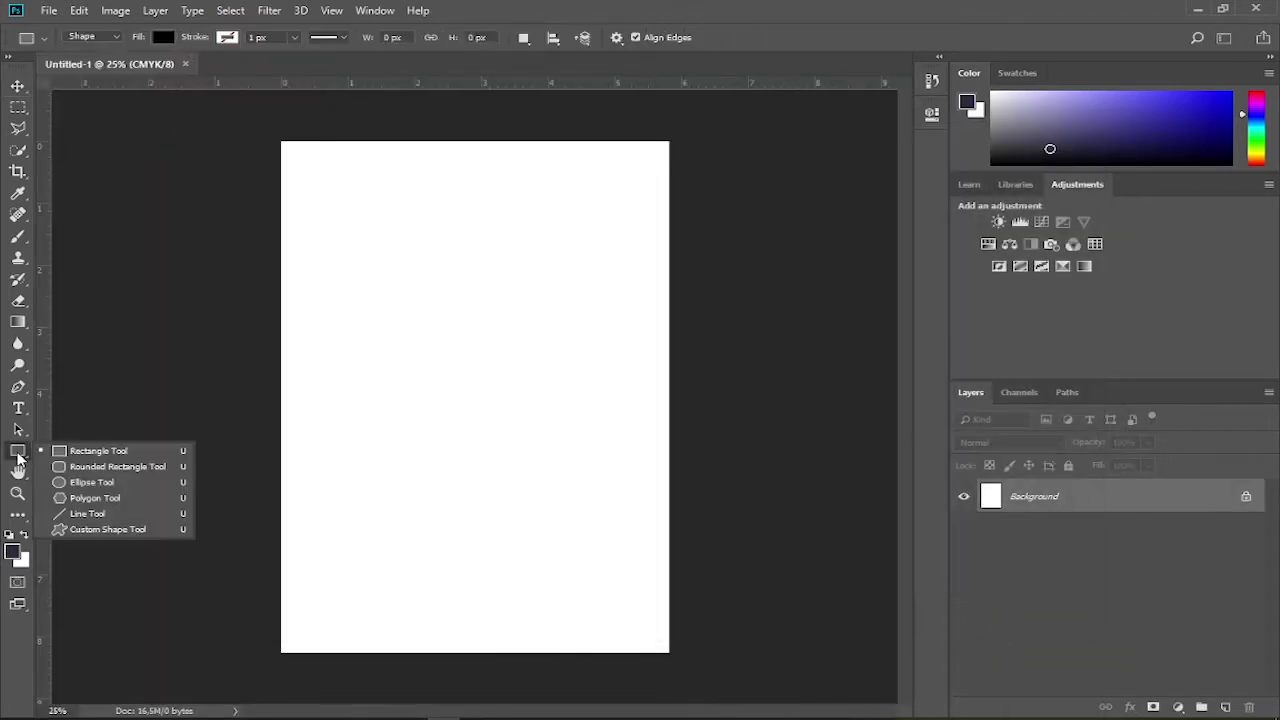
- Draw a tall rectangle down the page and fill it red
click(102, 453)
mouse_move(367, 133)
mouse_down()
mouse_move(474, 251)
mouse_move(634, 651)
mouse_move(634, 710)
mouse_up()
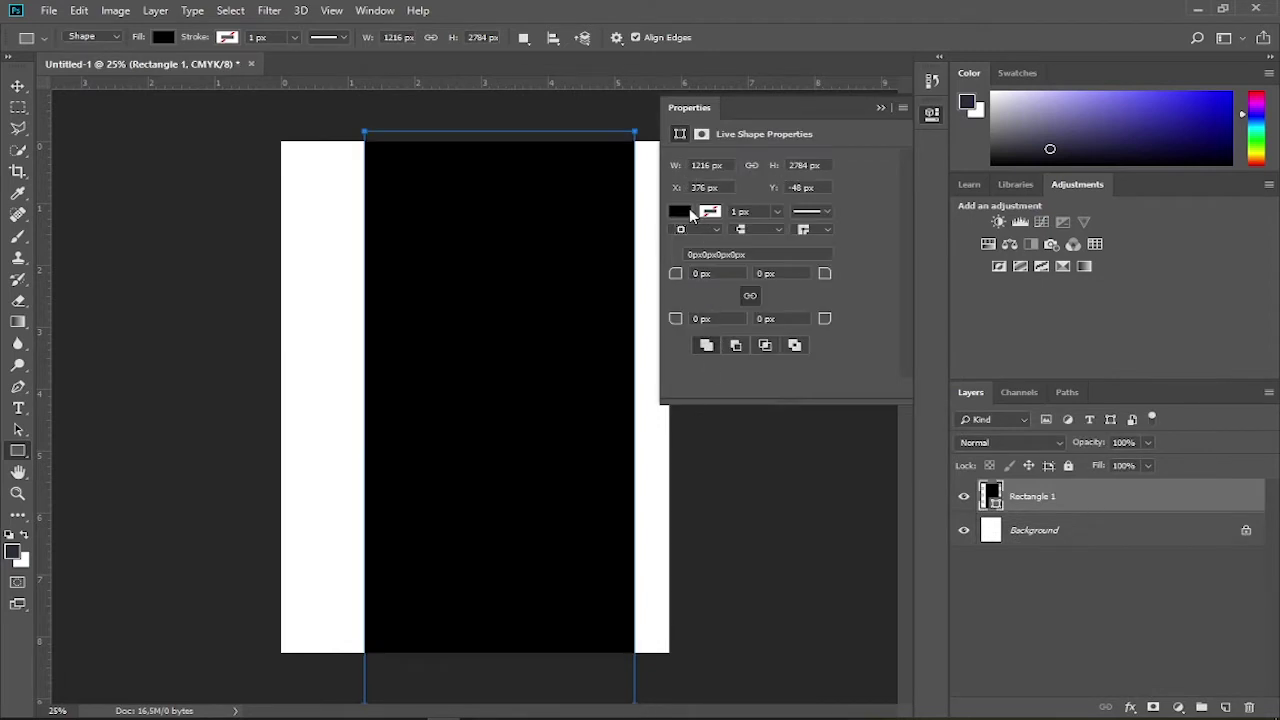
click(687, 211)
click(686, 318)
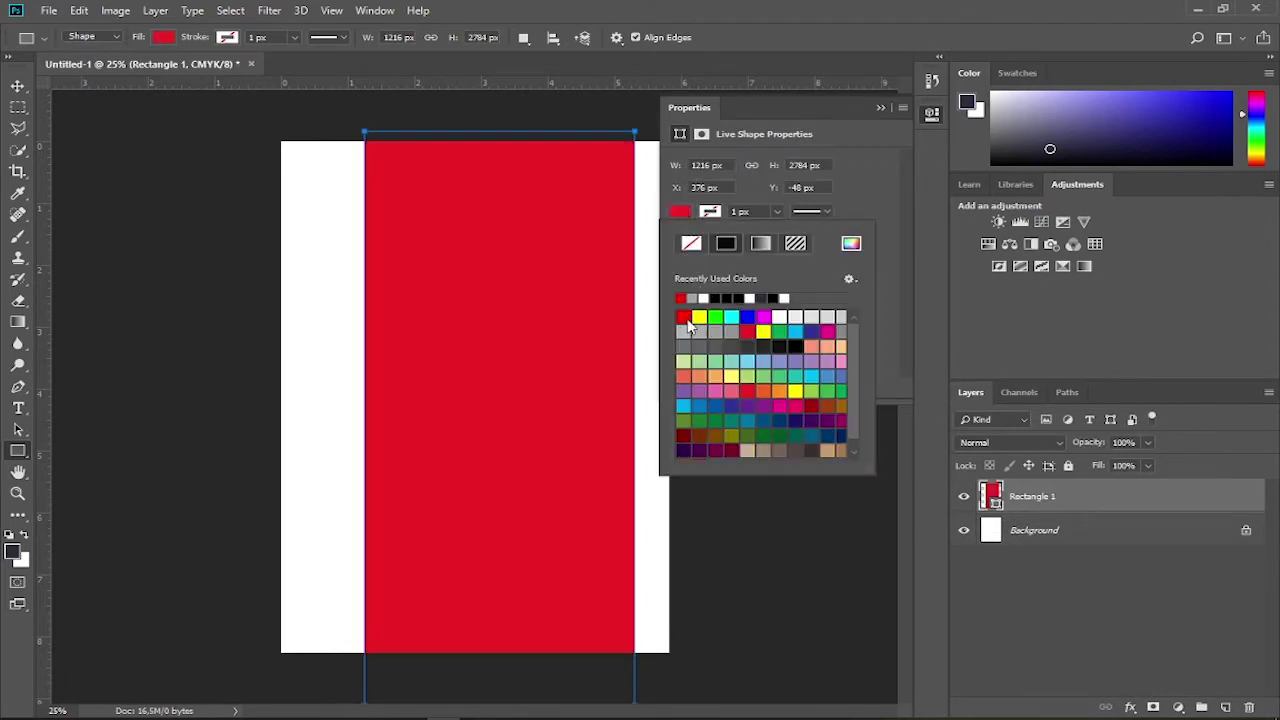
click(879, 108)
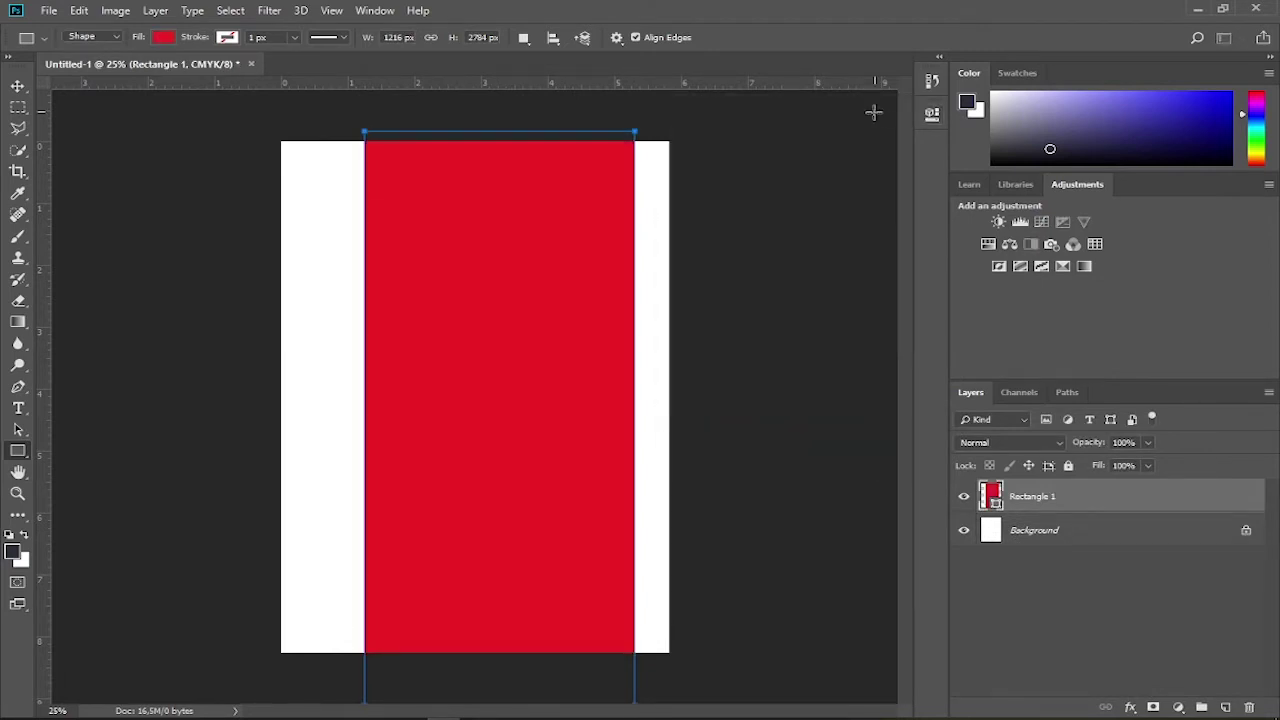
- Rotate the red rectangle about -40° and stretch it into a diagonal band across the page
click(21, 89)
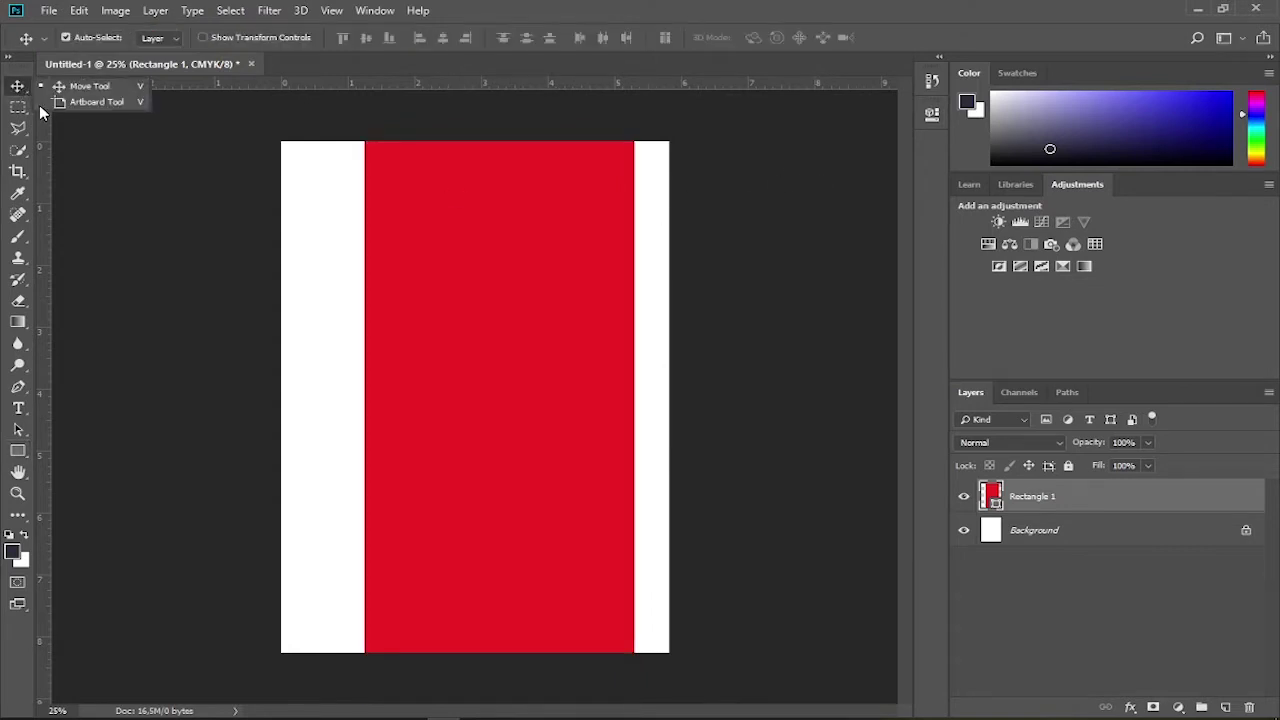
drag(562, 331, 543, 304)
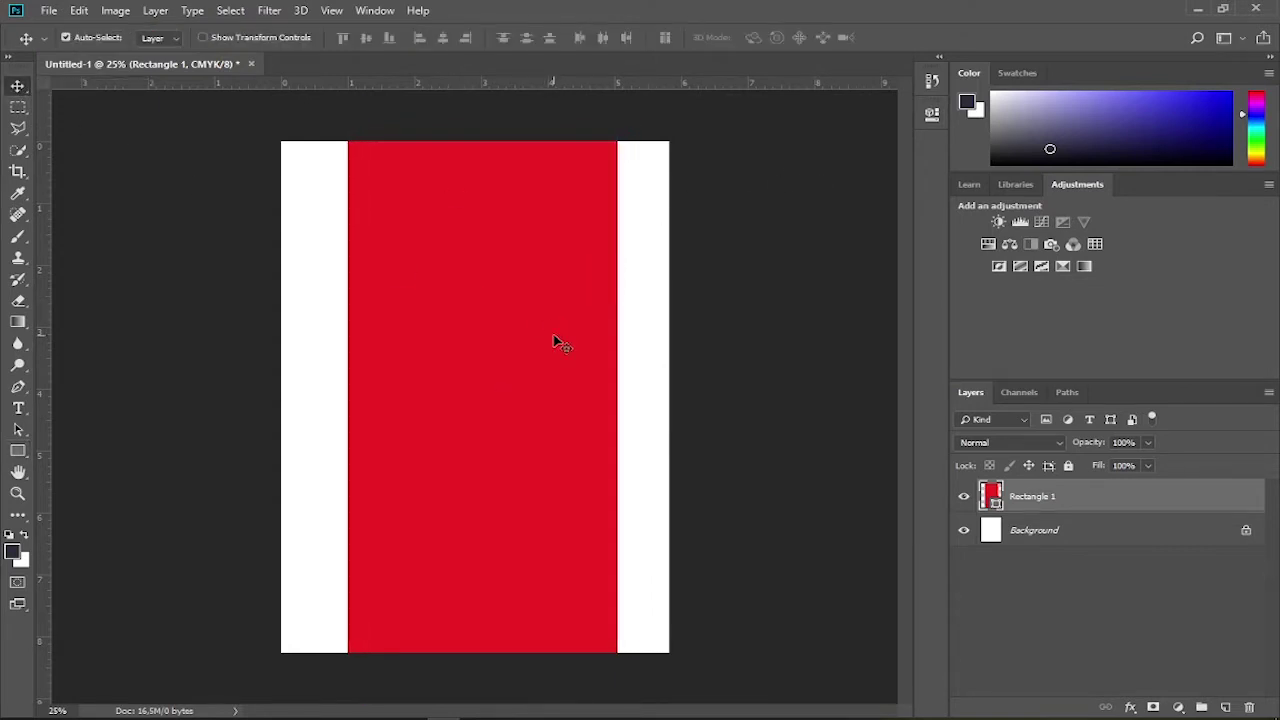
key(ctrl+t)
drag(638, 386, 600, 291)
drag(580, 389, 571, 389)
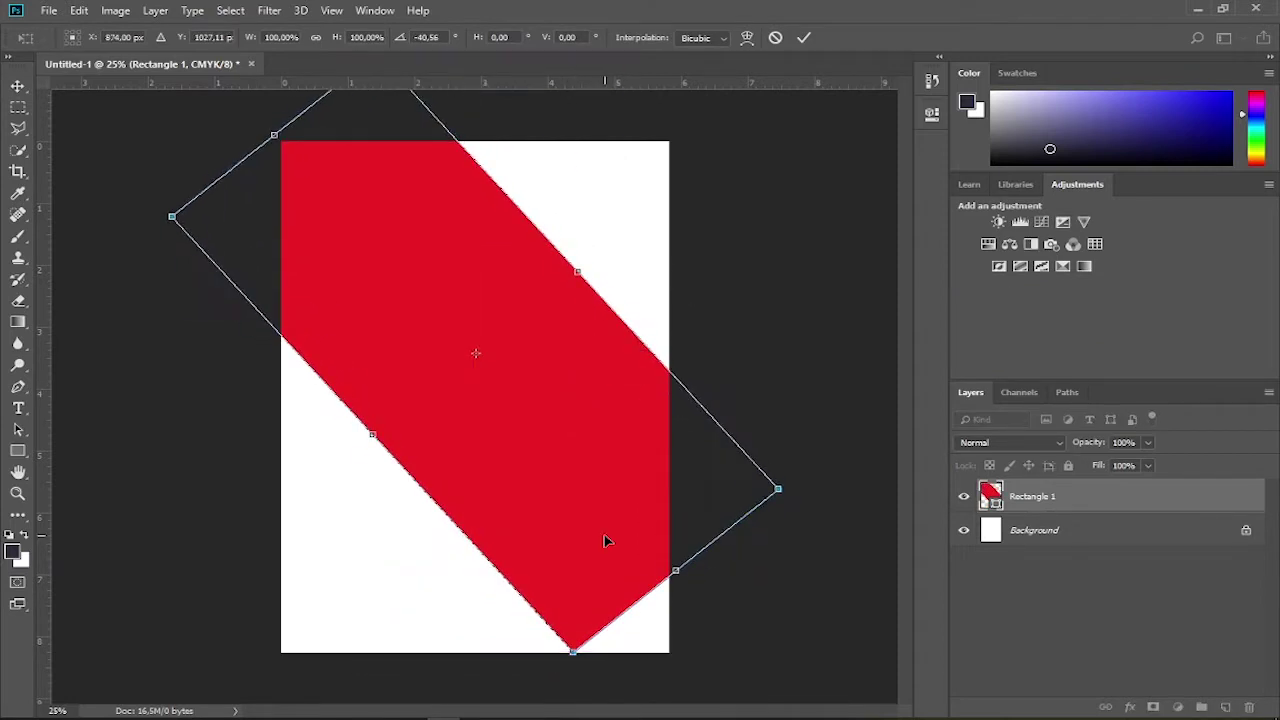
drag(673, 568, 674, 598)
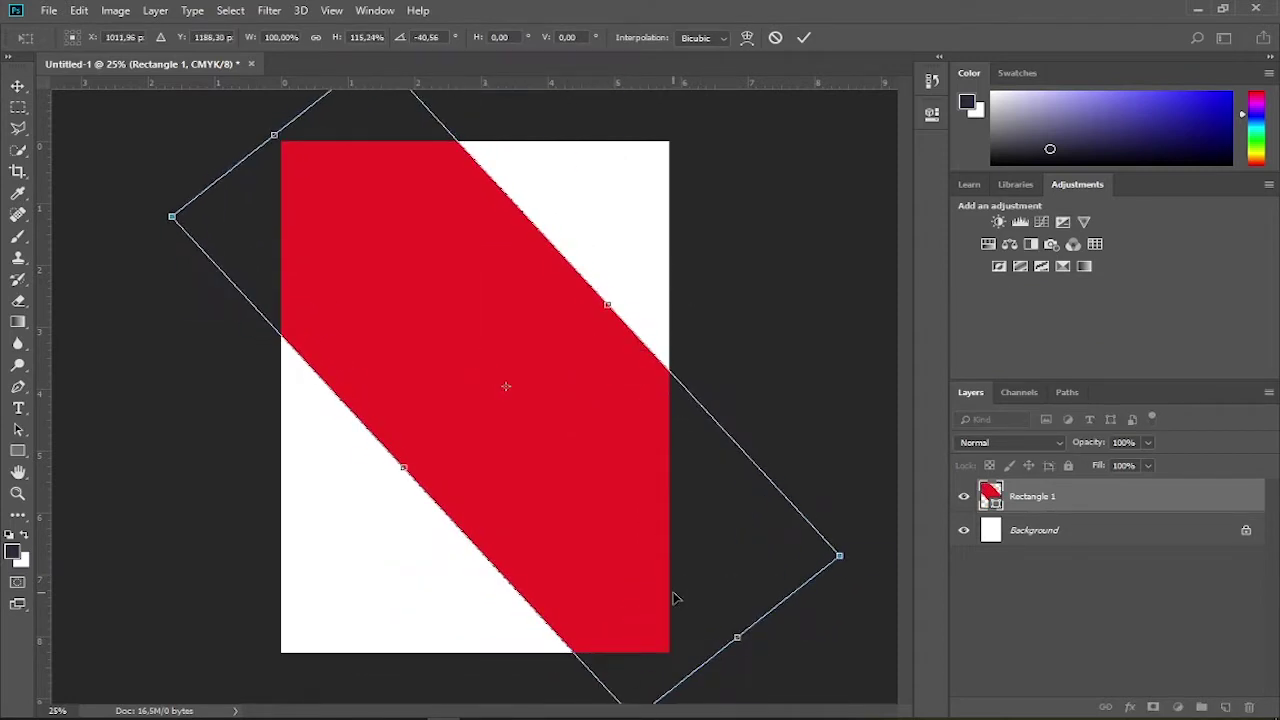
click(805, 39)
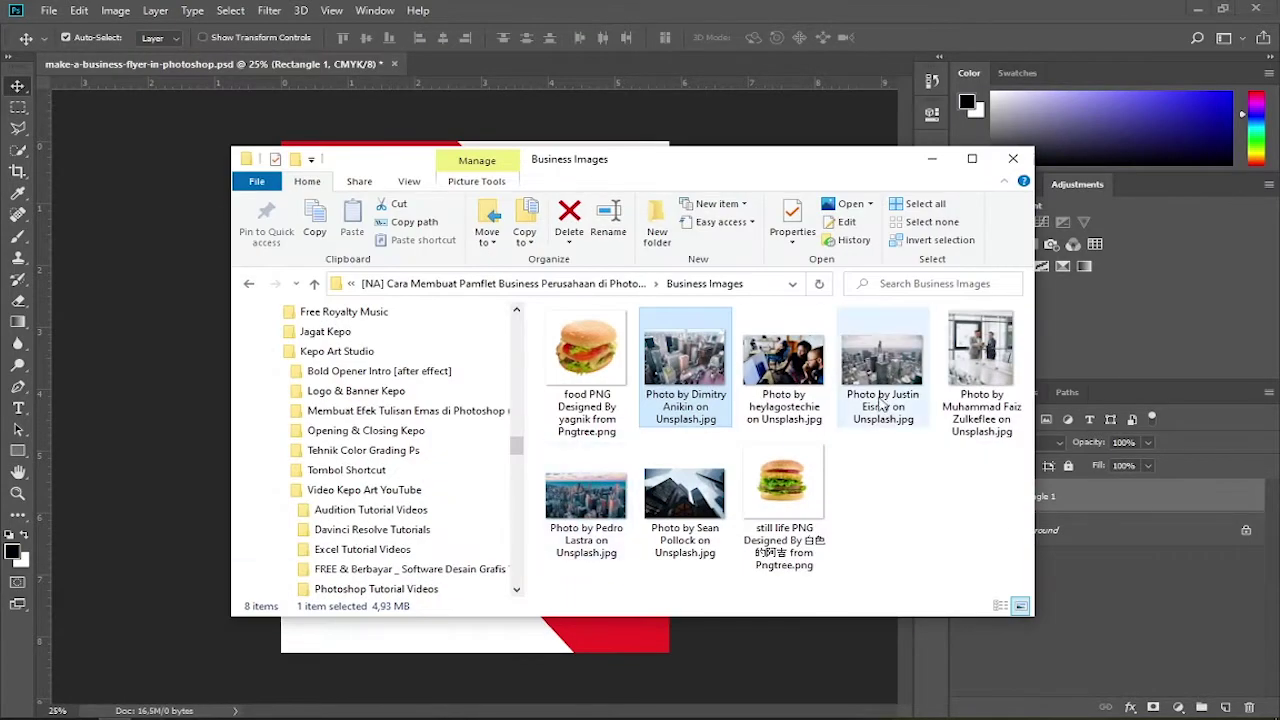
- Place the aerial city skyline photo and scale it to cover the whole page
click(882, 395)
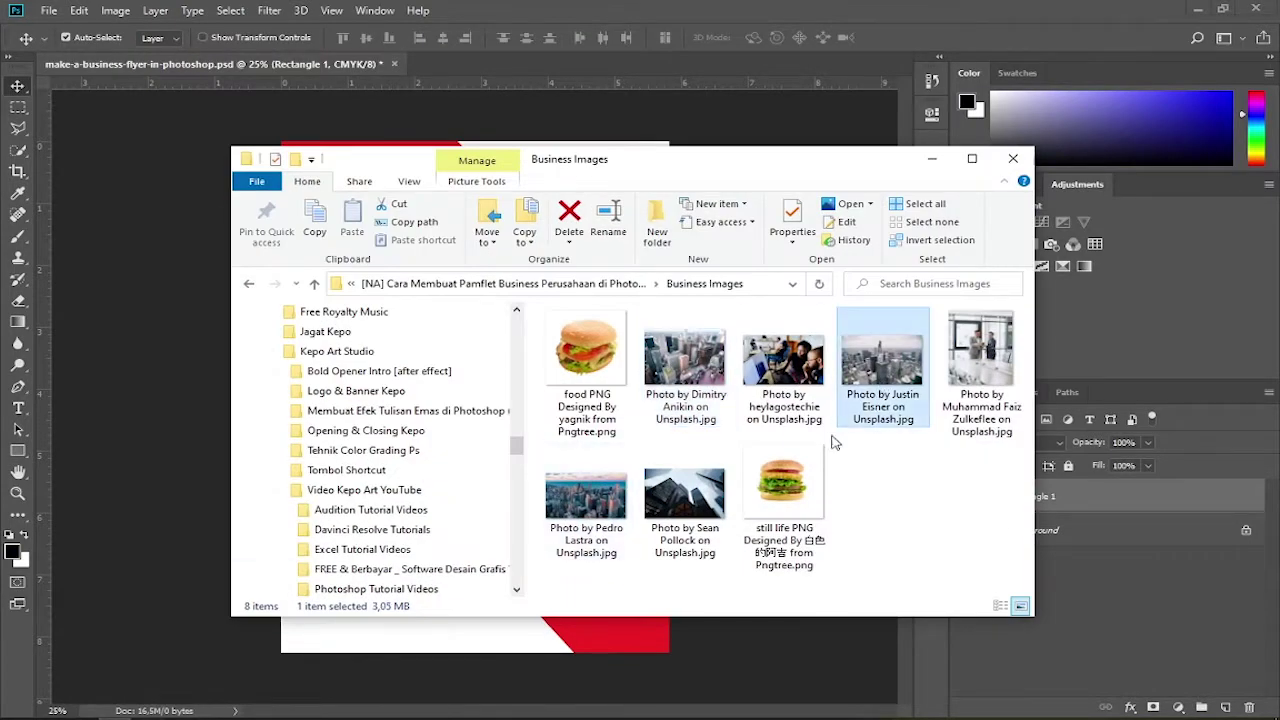
drag(836, 442, 540, 640)
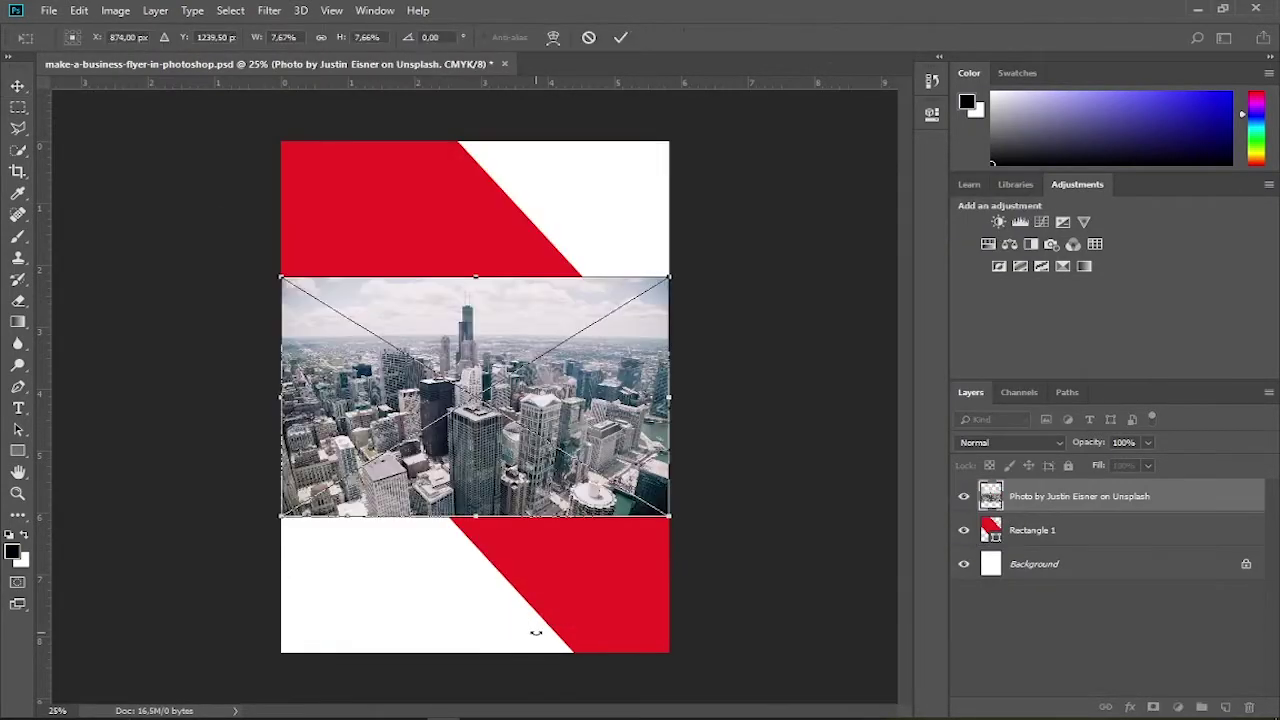
drag(672, 362, 894, 340)
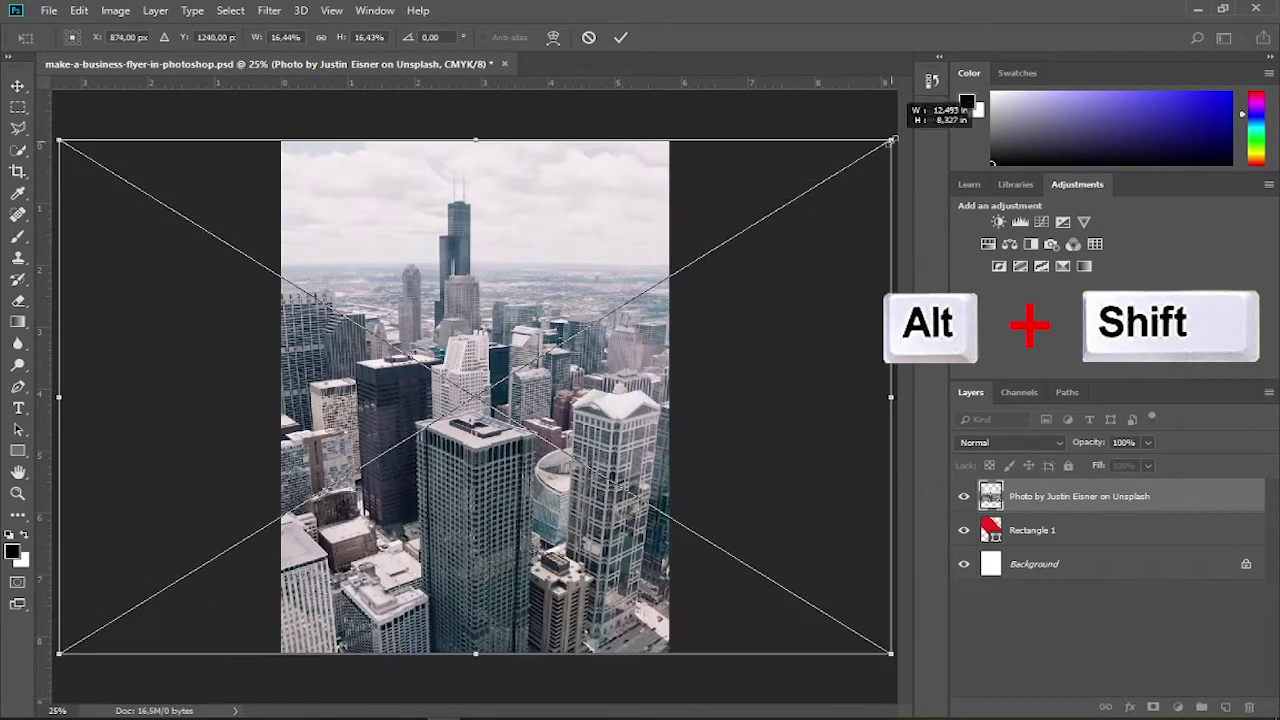
click(623, 37)
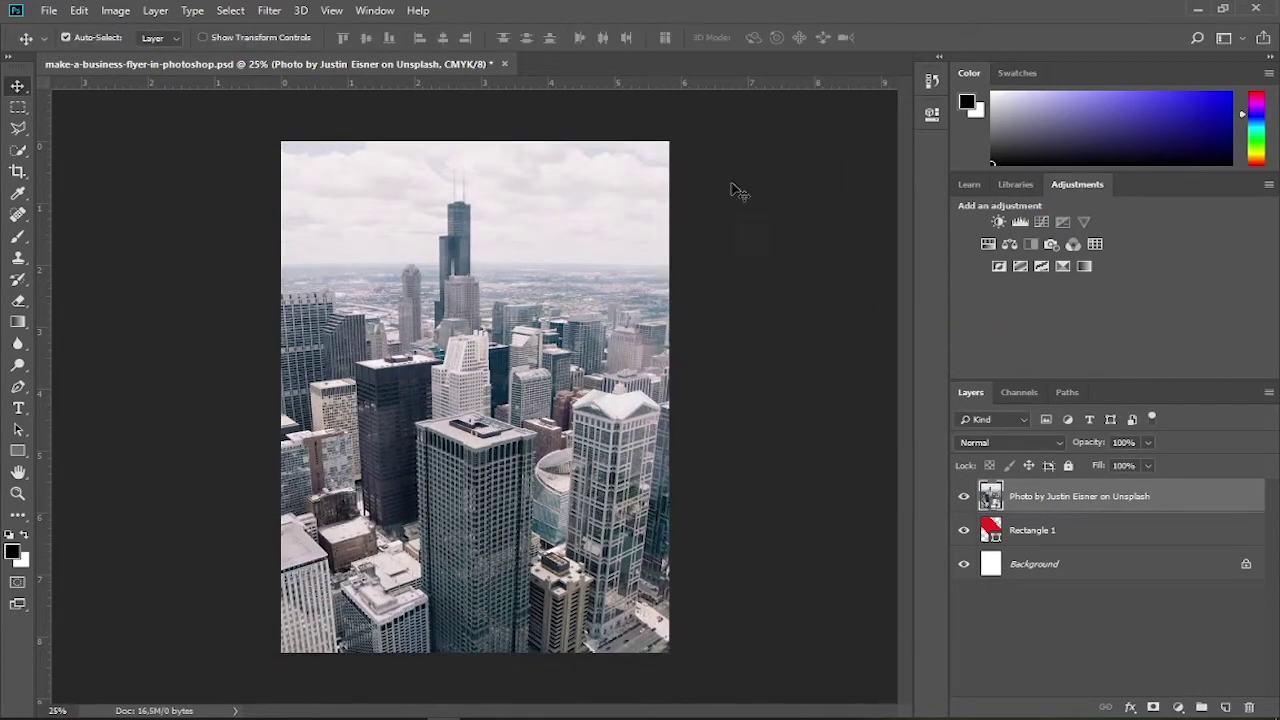
- Clip the city photo to the red band and set its blend mode to Multiply
right_click(1046, 498)
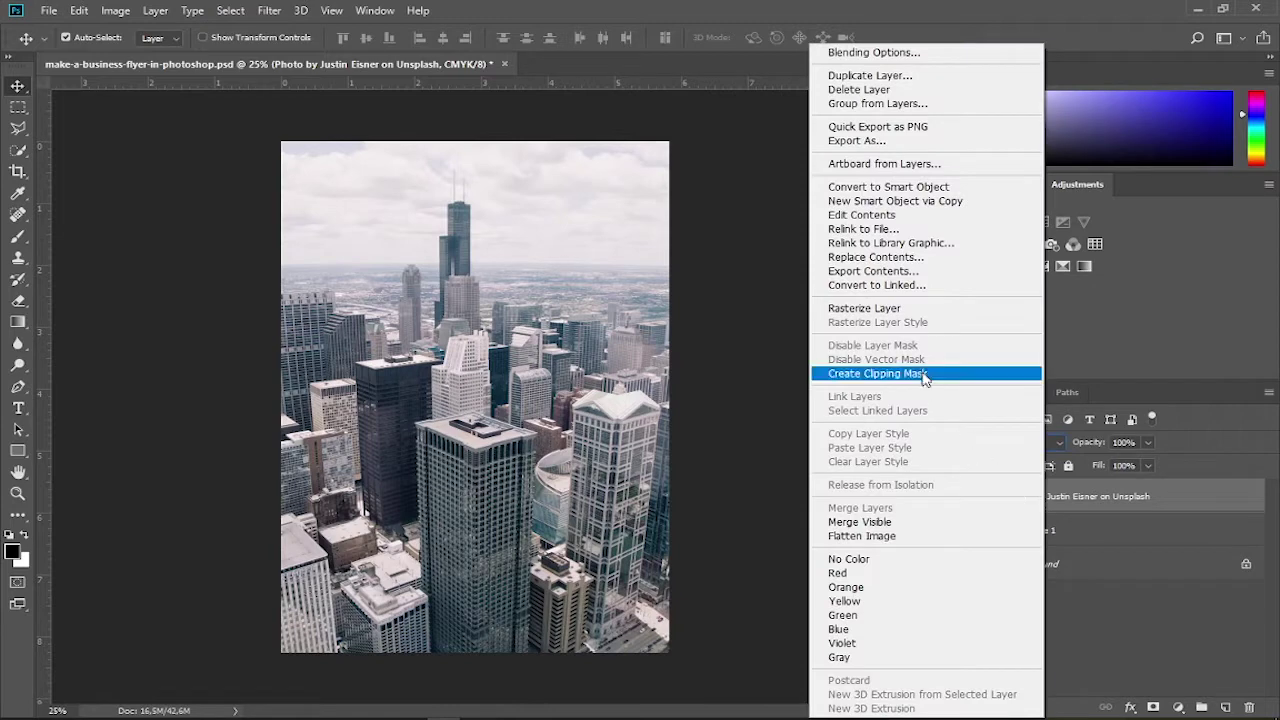
click(921, 373)
click(1020, 442)
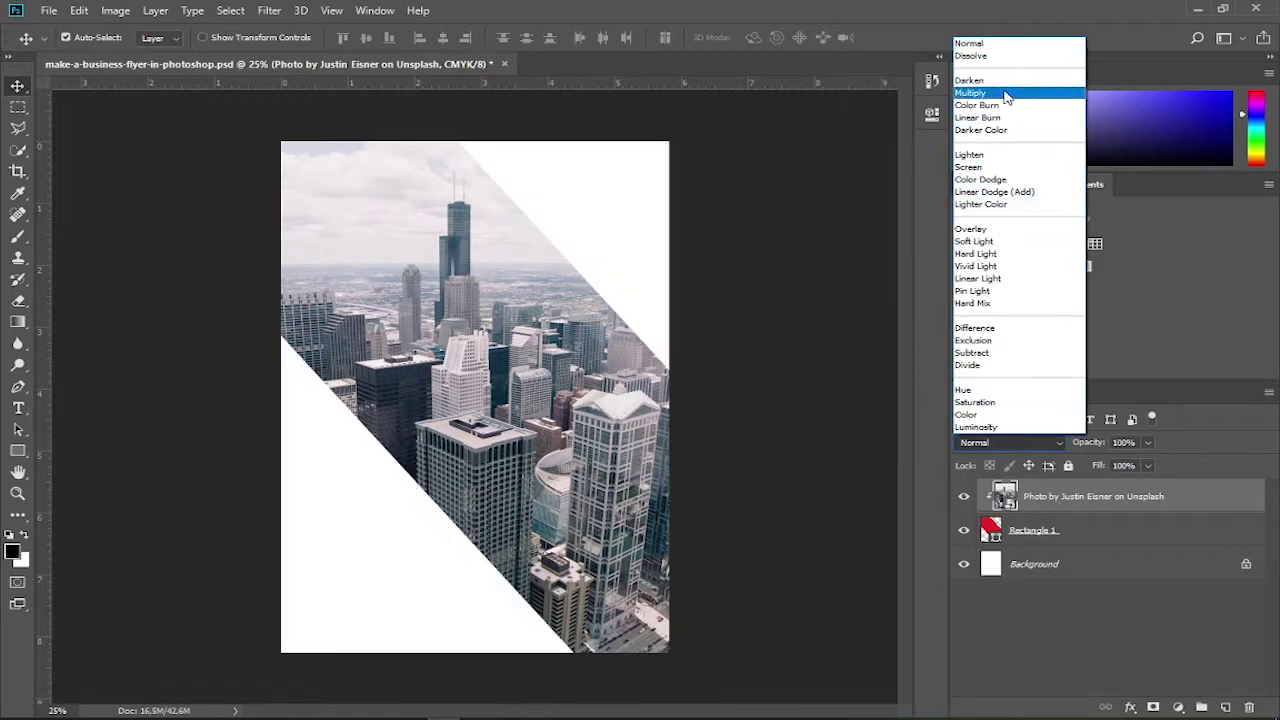
click(1007, 95)
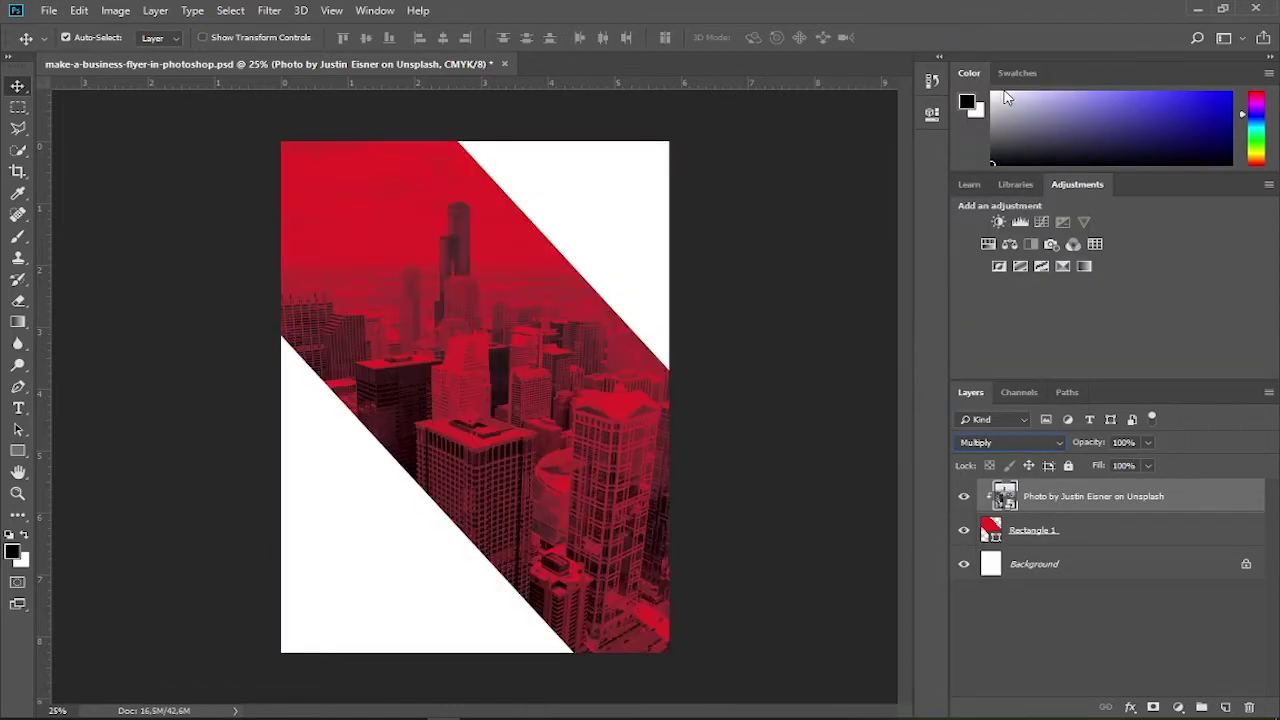
right_click(19, 131)
- Select the flyer's lower-right area with the Polygonal Lasso and add a new layer
click(78, 150)
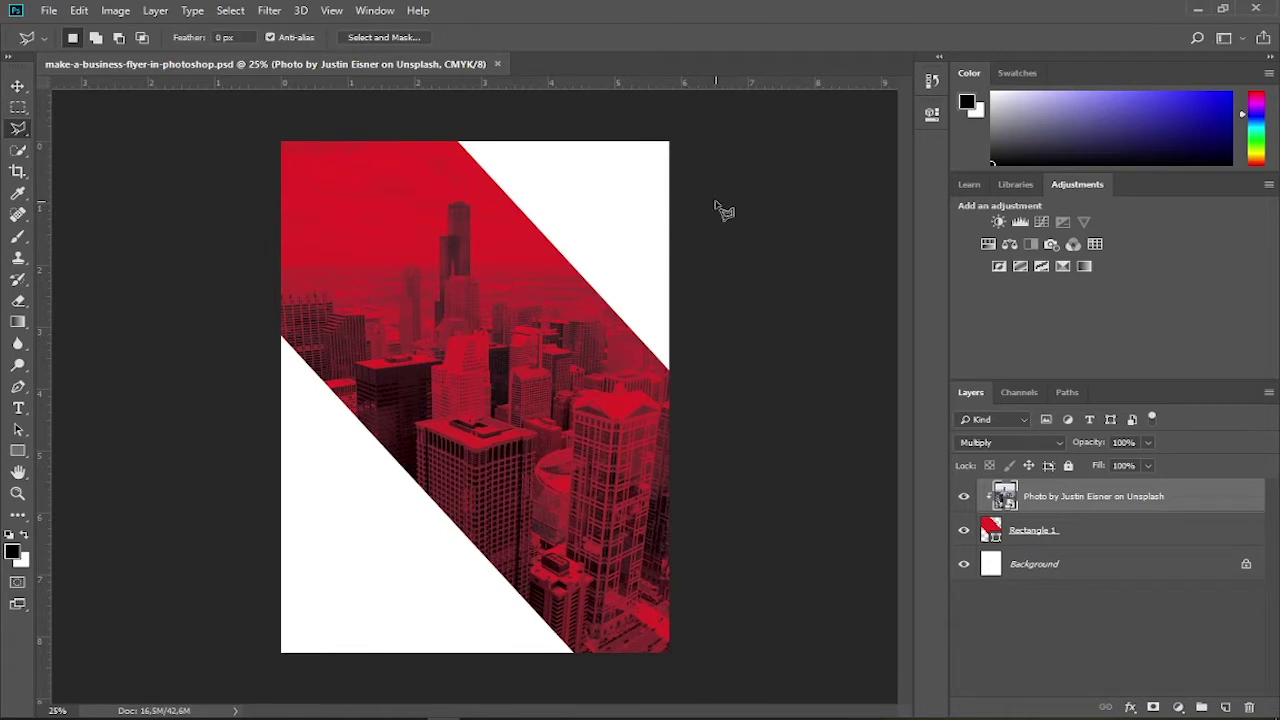
click(250, 663)
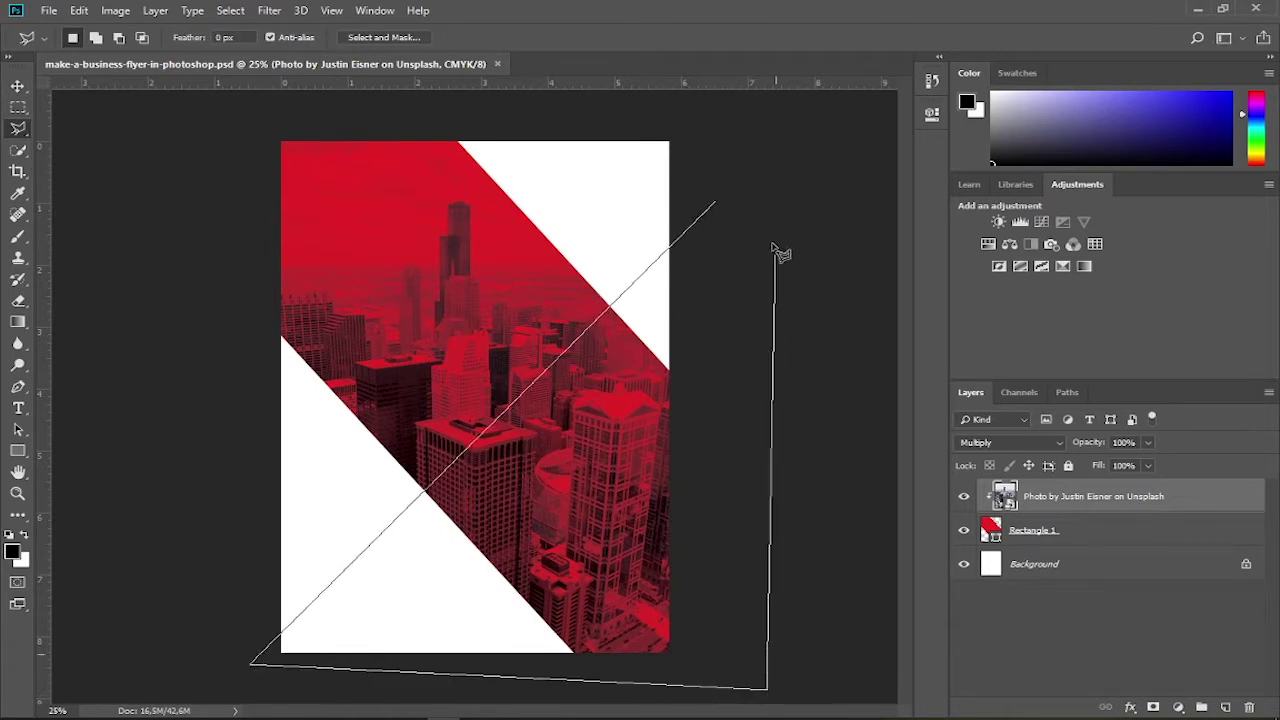
click(720, 205)
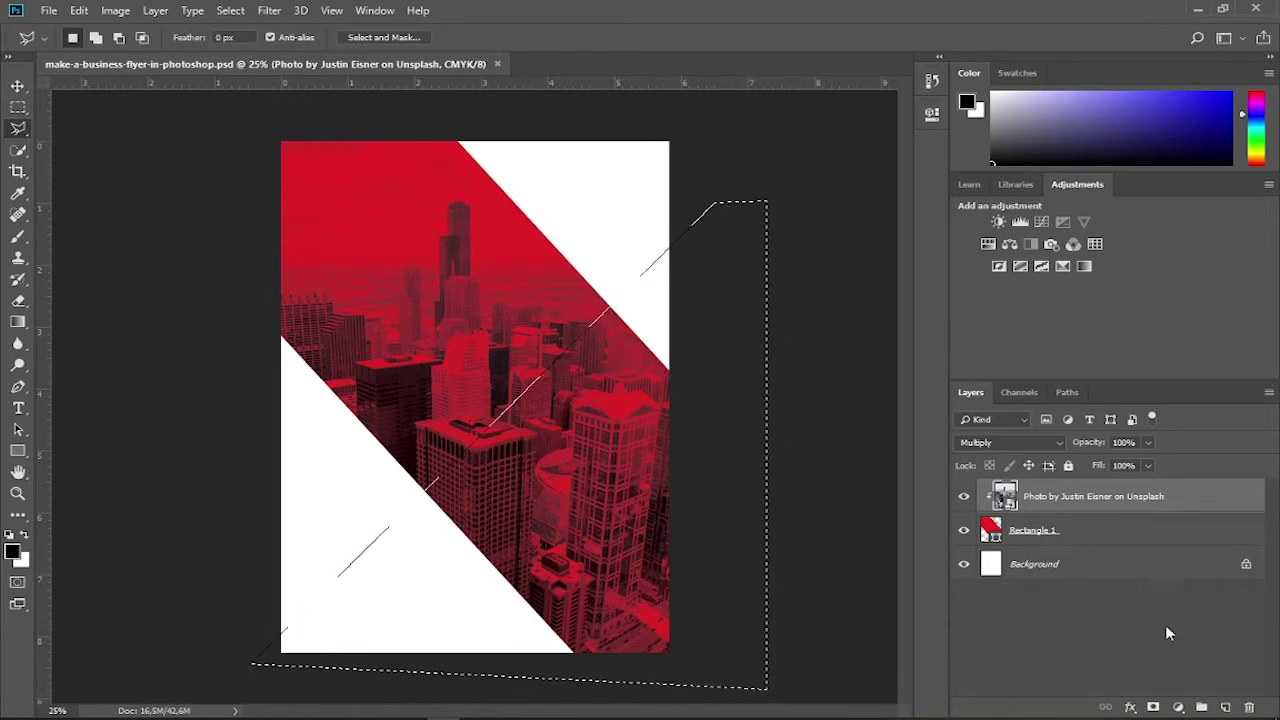
click(1225, 709)
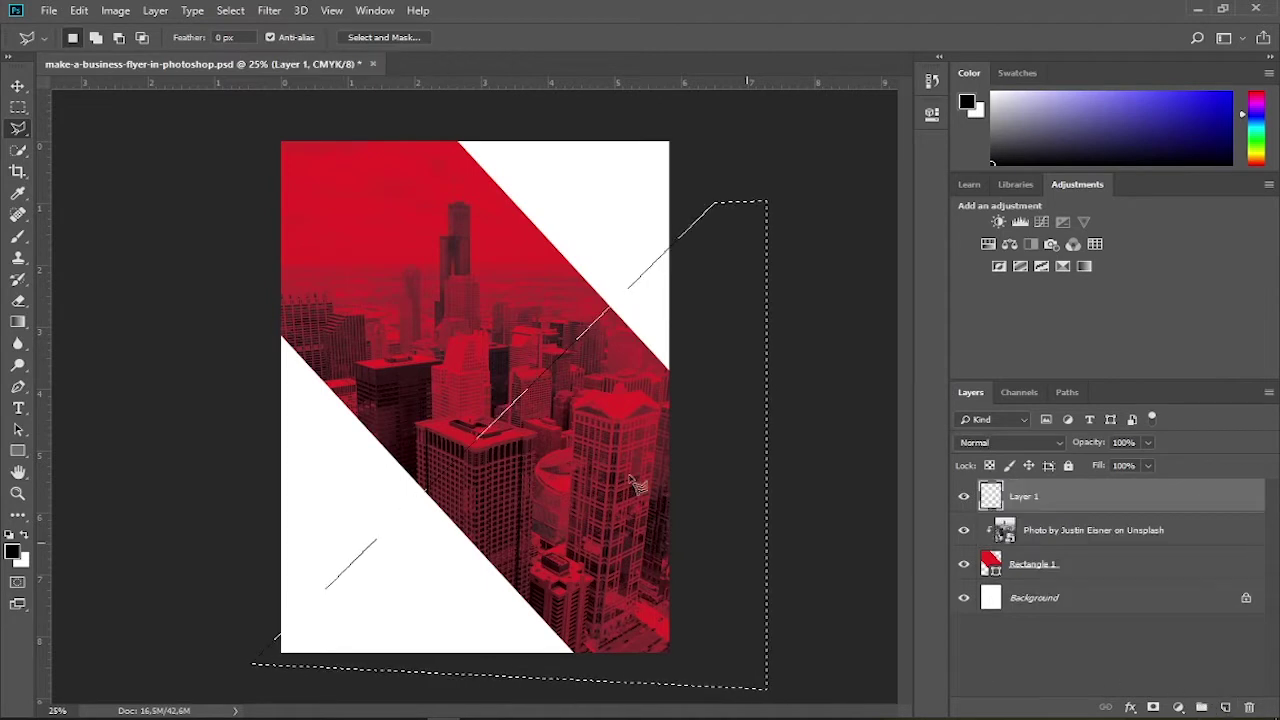
- Fill the selection with dark grey #383838, deselect, and move Layer 1 below Rectangle 1
click(79, 10)
click(92, 268)
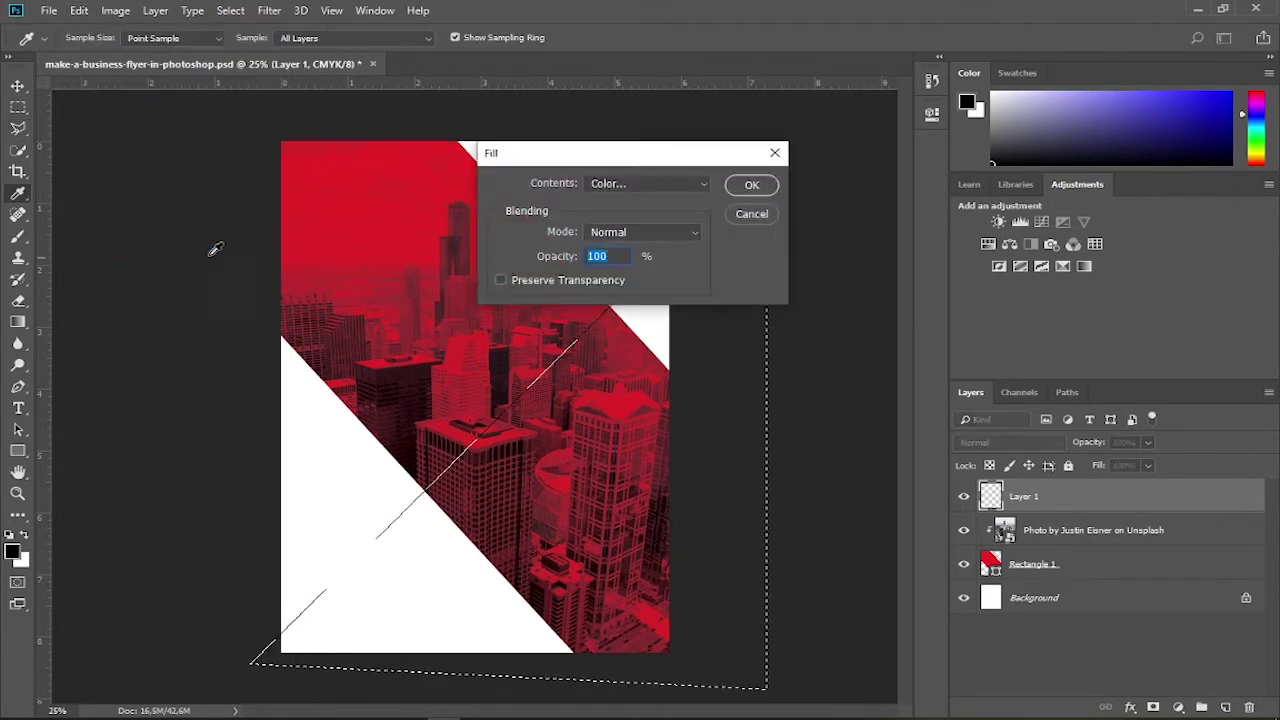
click(648, 183)
click(648, 229)
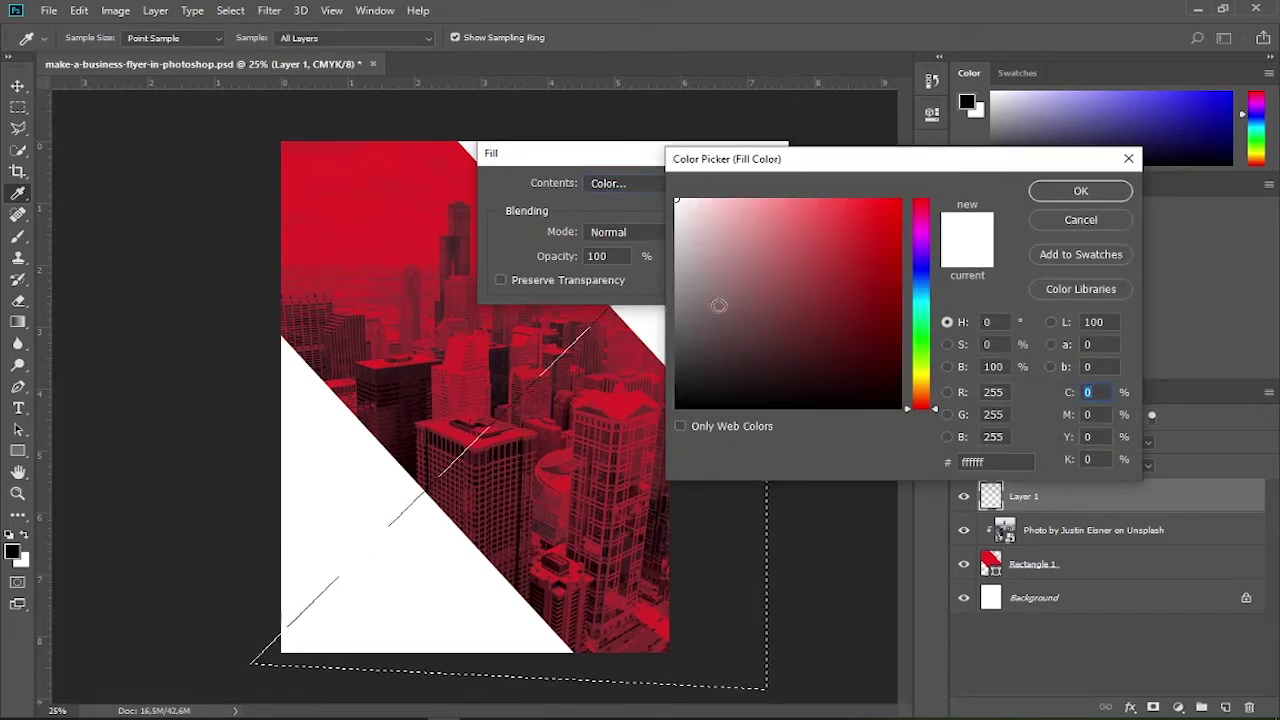
click(678, 358)
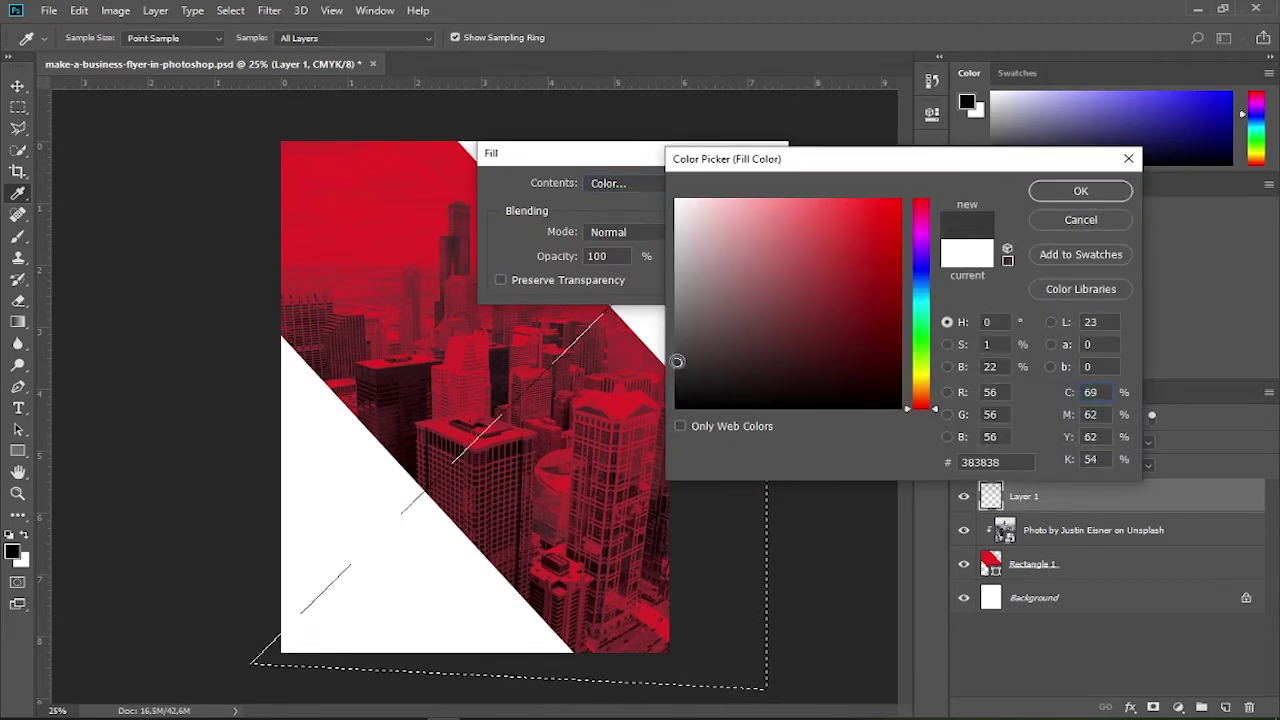
click(1080, 190)
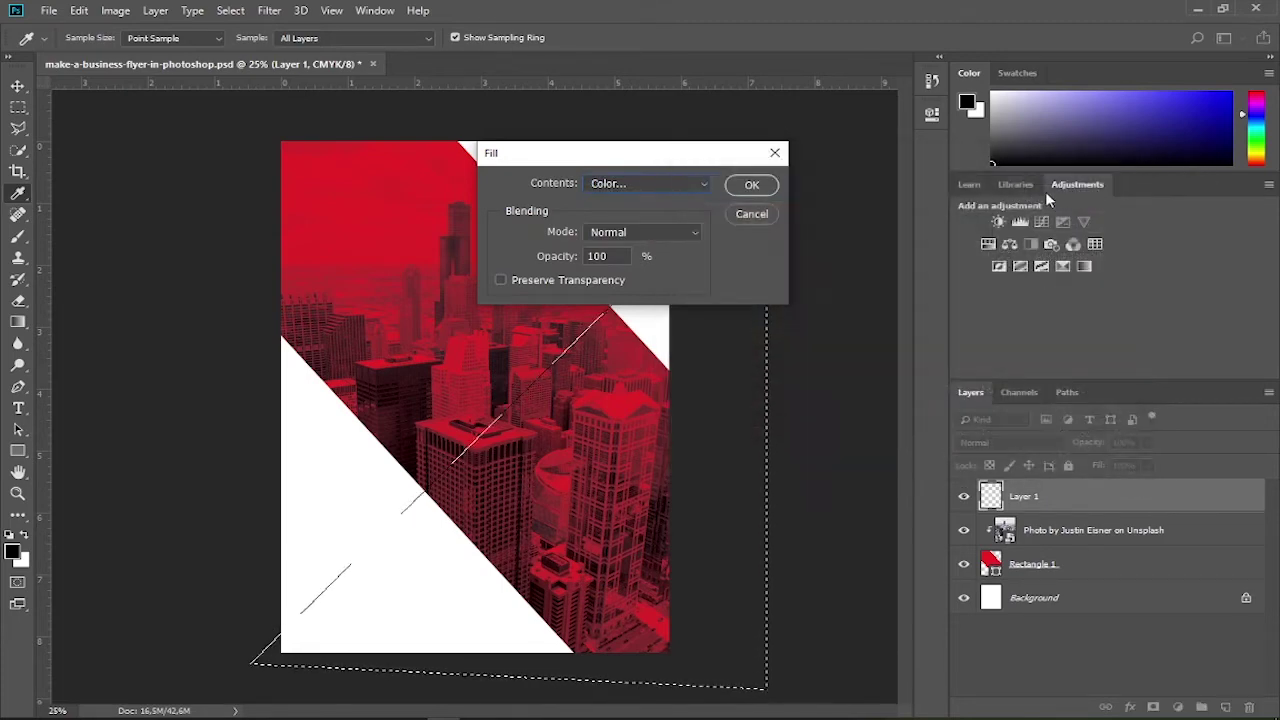
click(755, 185)
key(ctrl+d)
drag(1094, 500, 1081, 583)
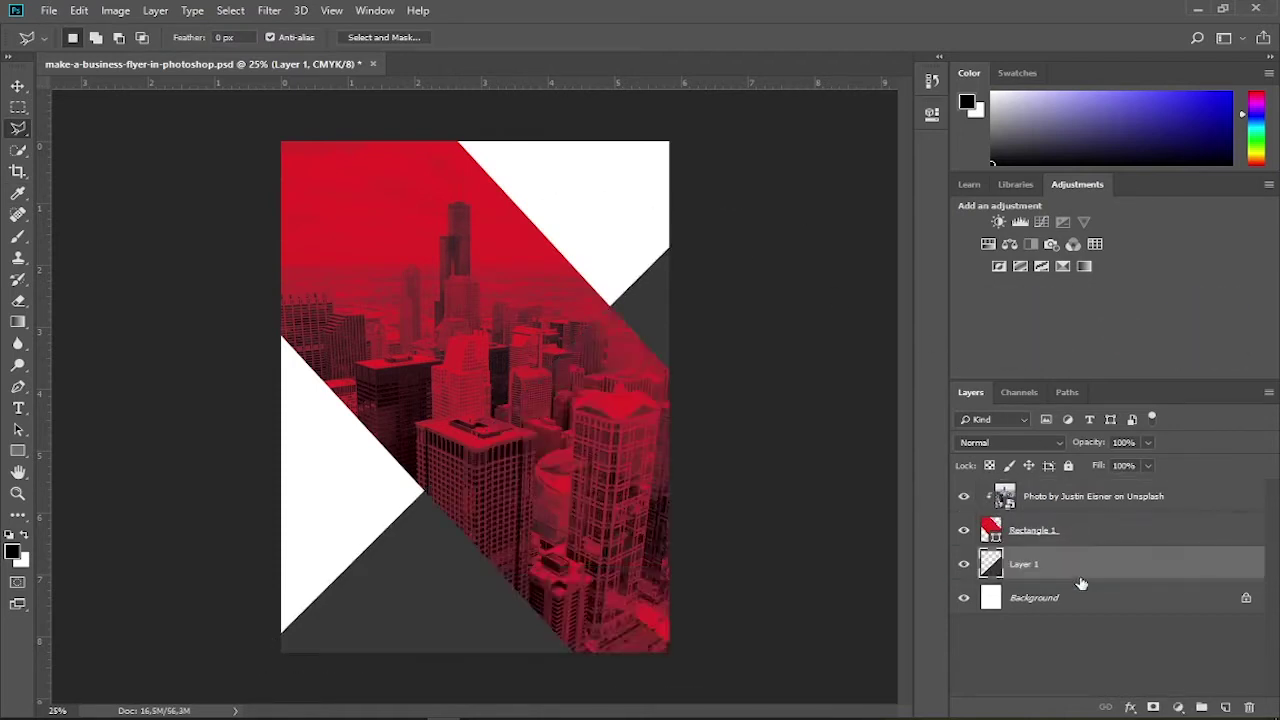
- Draw a red Rectangle 2 strip across the page bottom and raise it slightly
click(18, 453)
drag(248, 609, 789, 691)
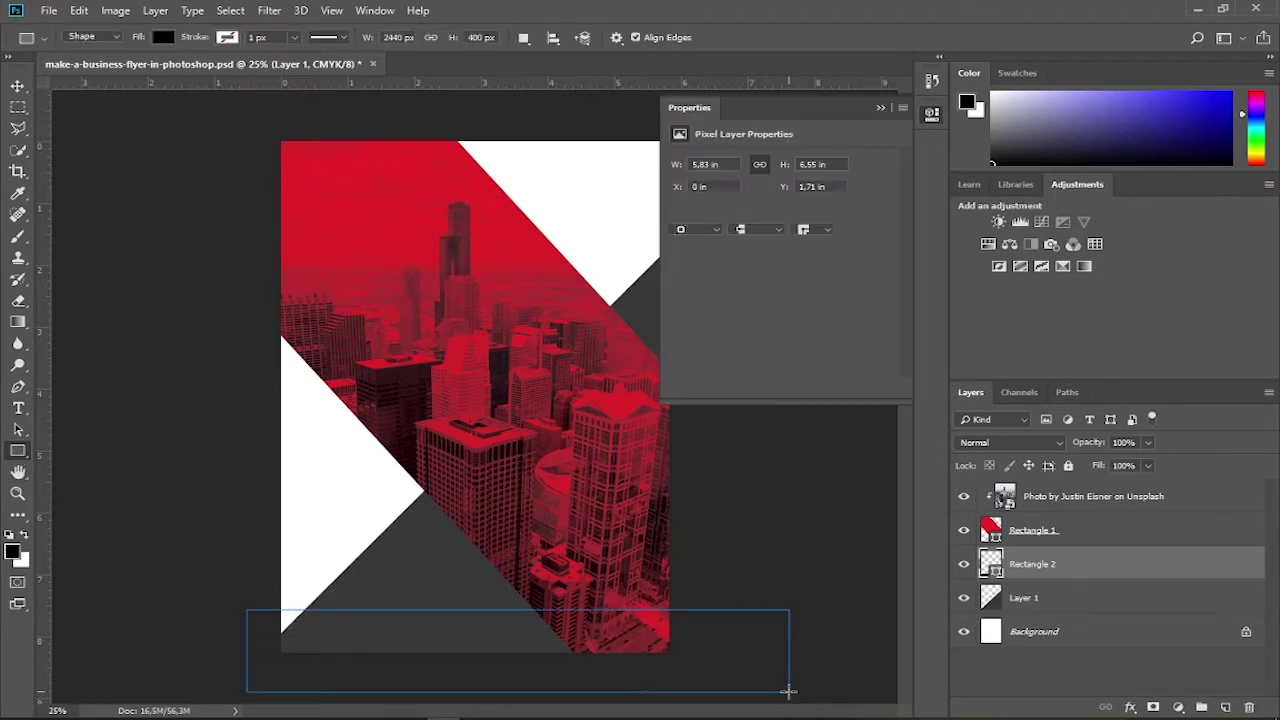
click(679, 215)
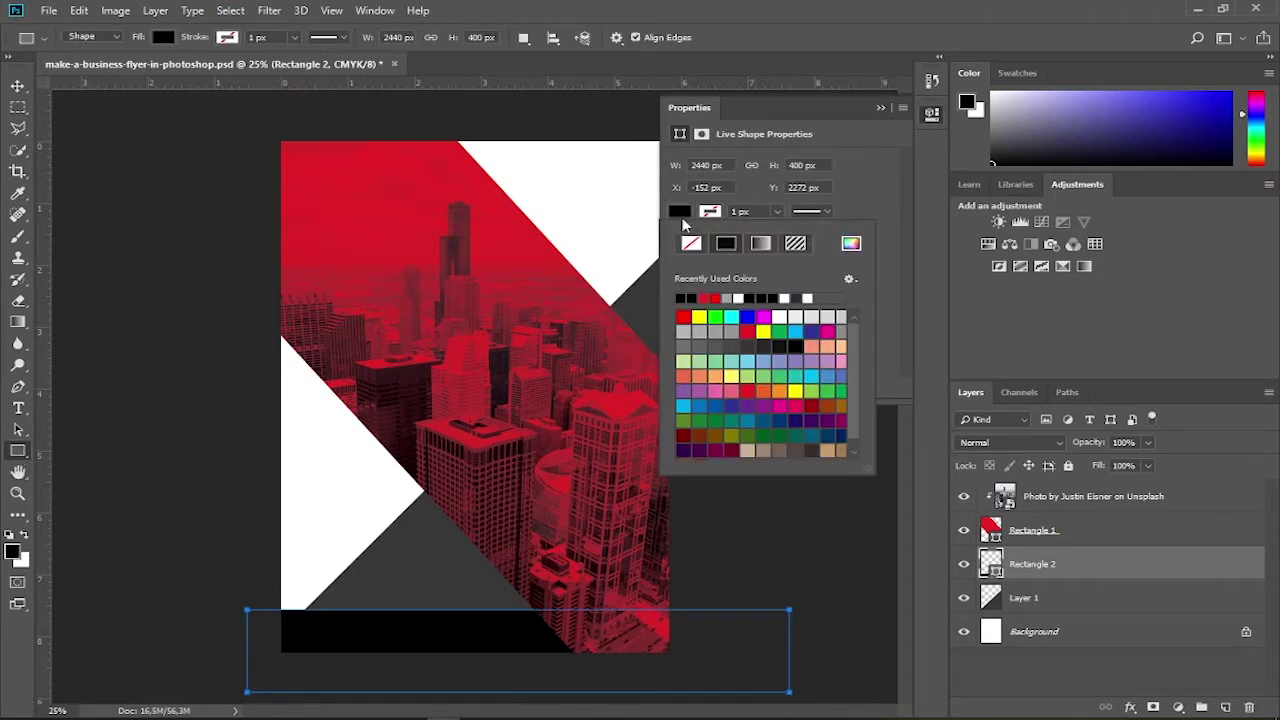
click(684, 317)
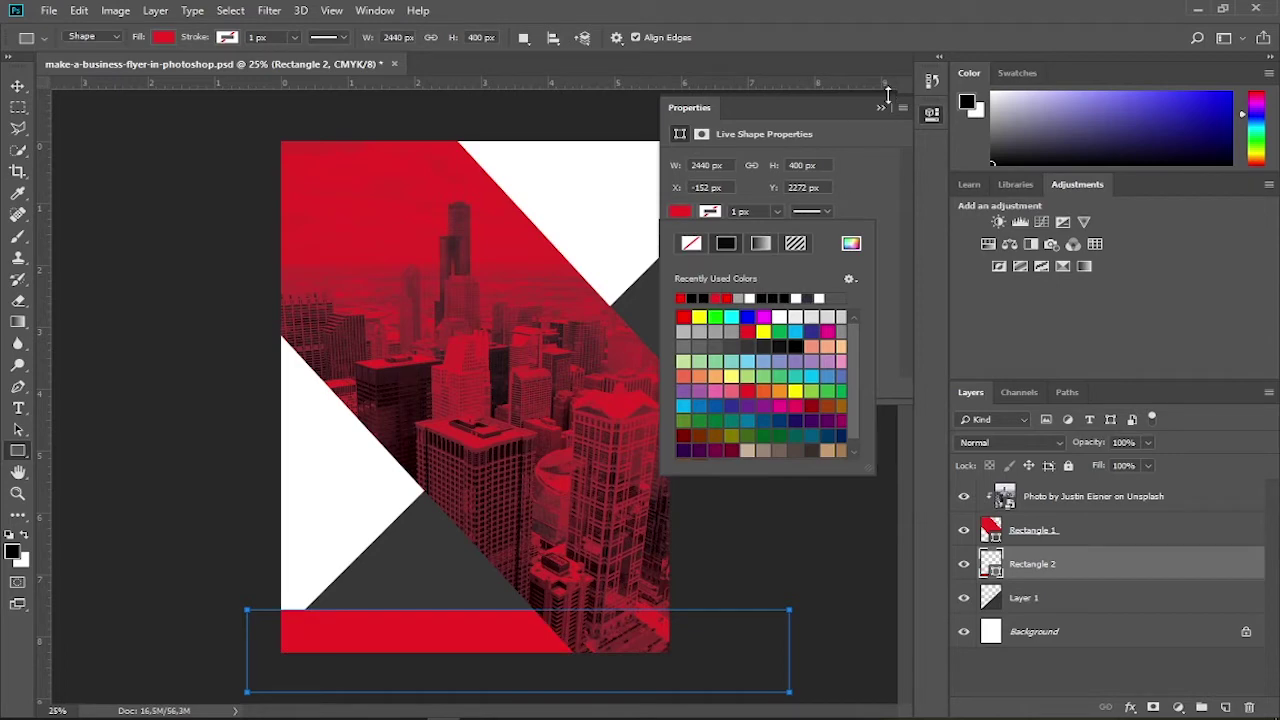
click(880, 107)
click(17, 86)
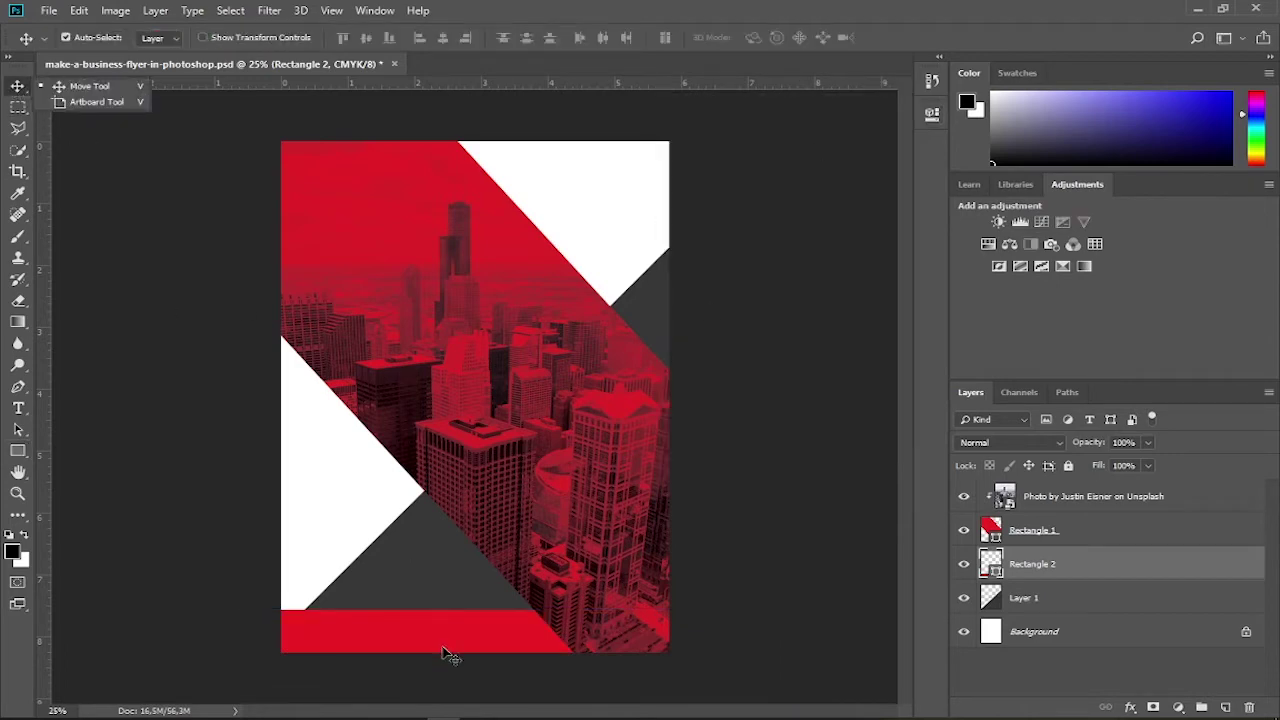
drag(443, 653, 398, 617)
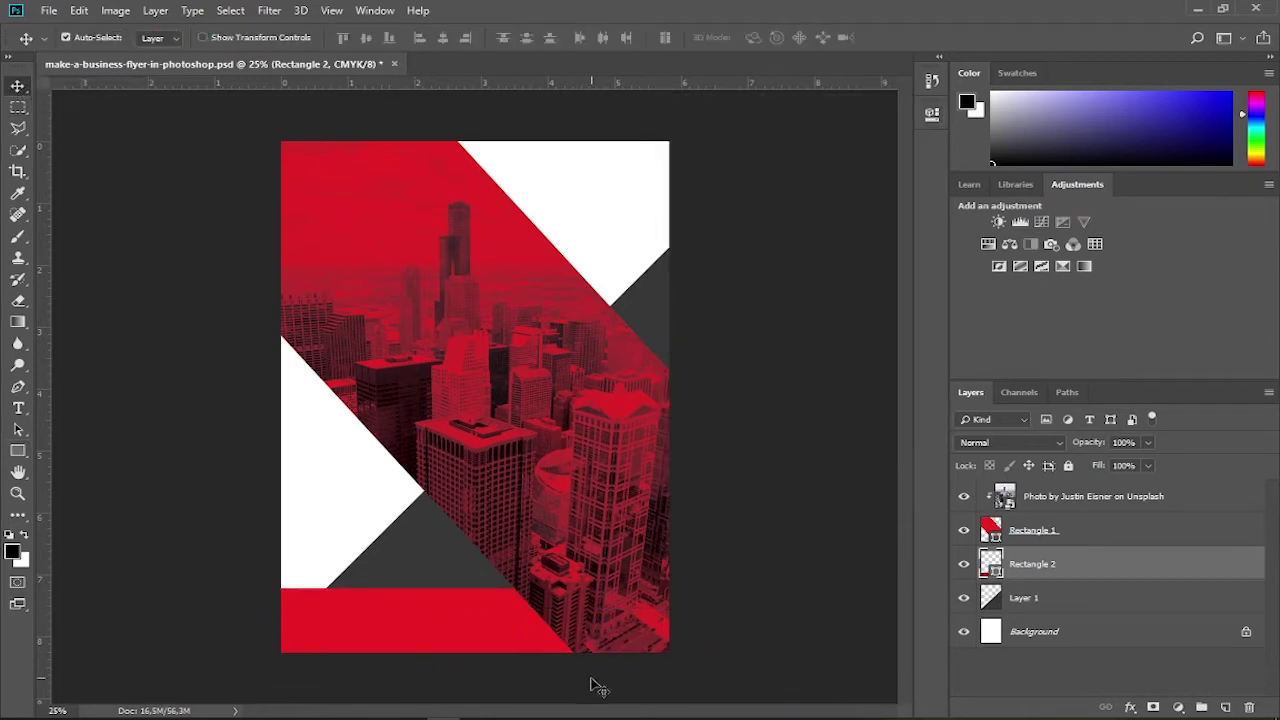
- Duplicate Layer 1 and fill the copy with light grey #e3e3e3
click(1040, 600)
key(ctrl+j)
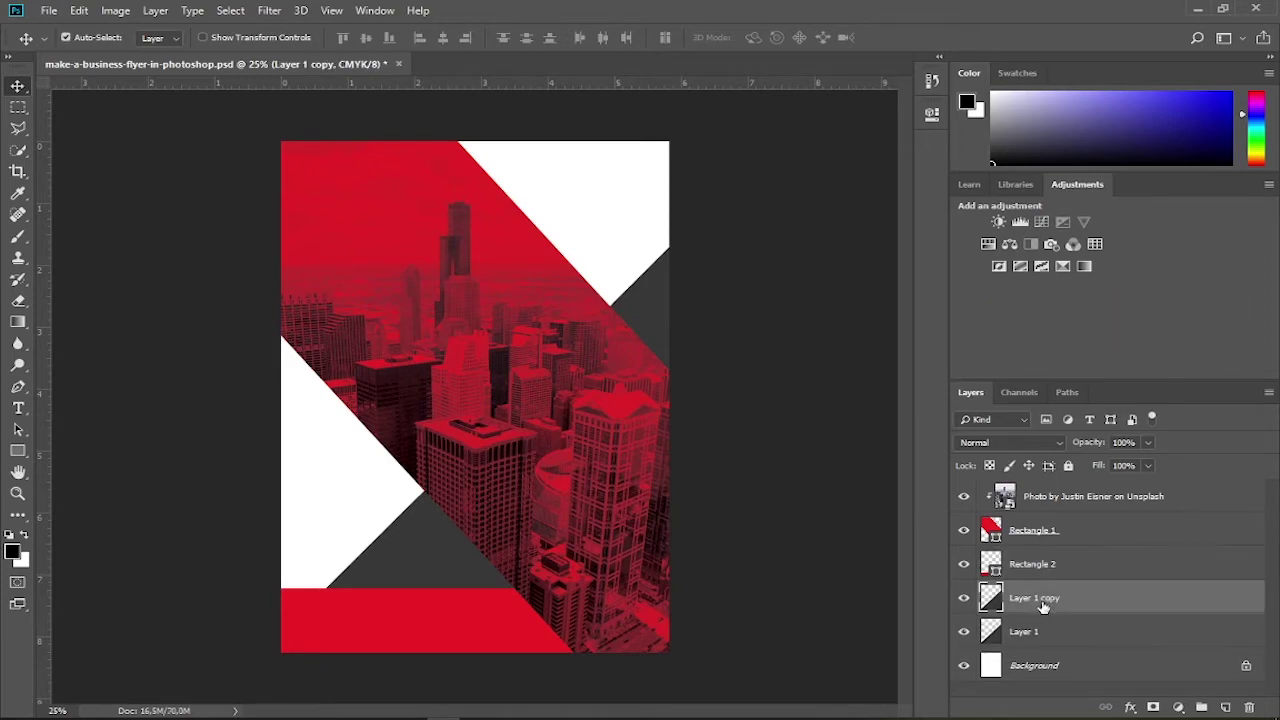
ctrl+click(990, 598)
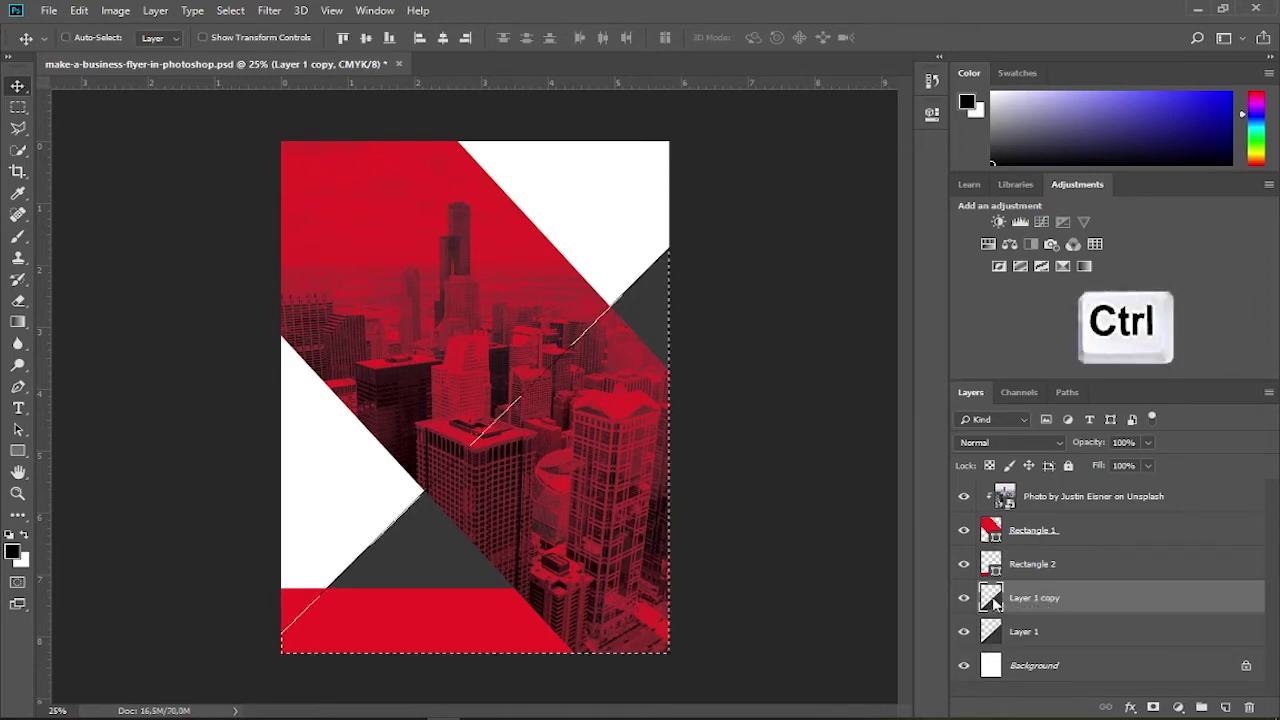
click(80, 11)
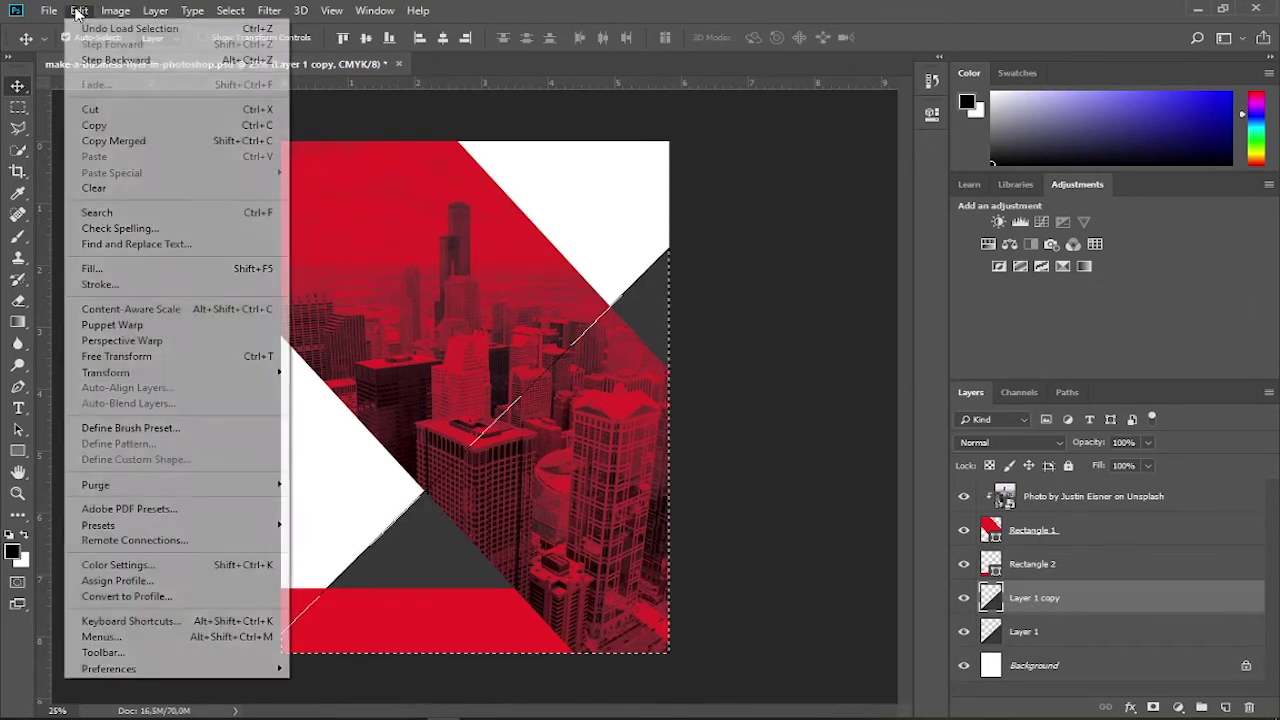
click(100, 268)
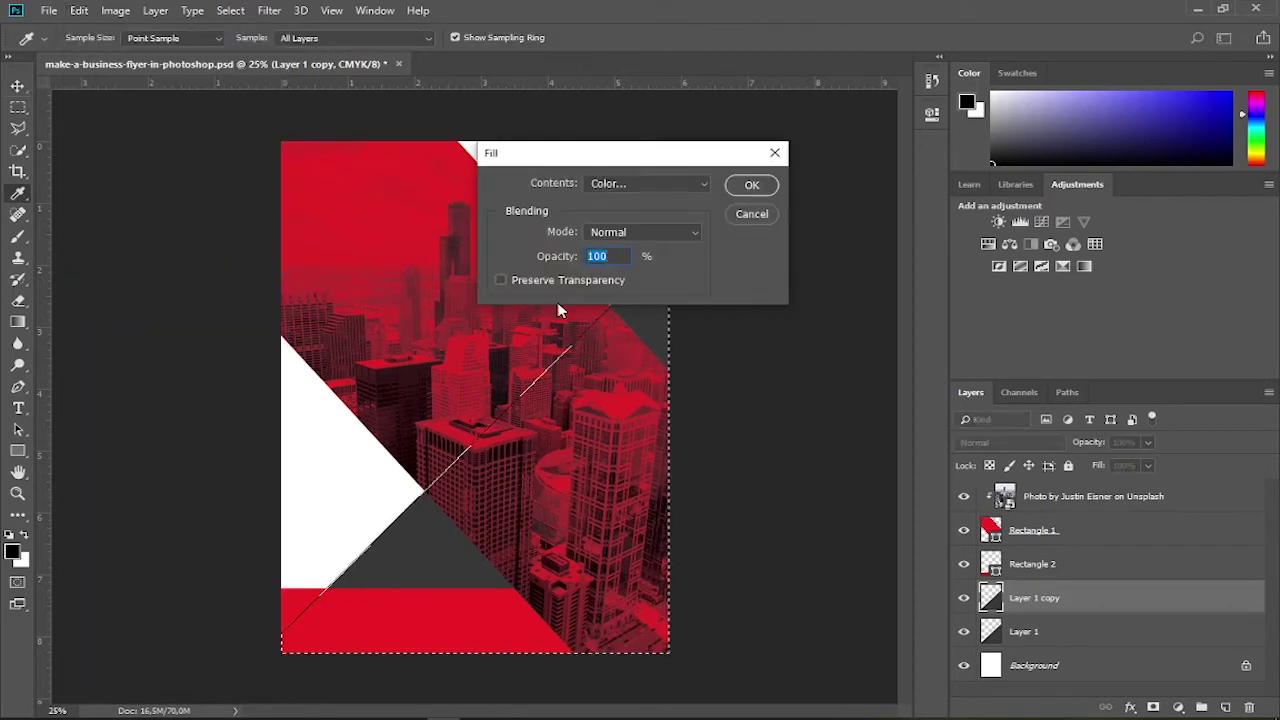
click(658, 185)
click(650, 230)
drag(675, 240, 670, 221)
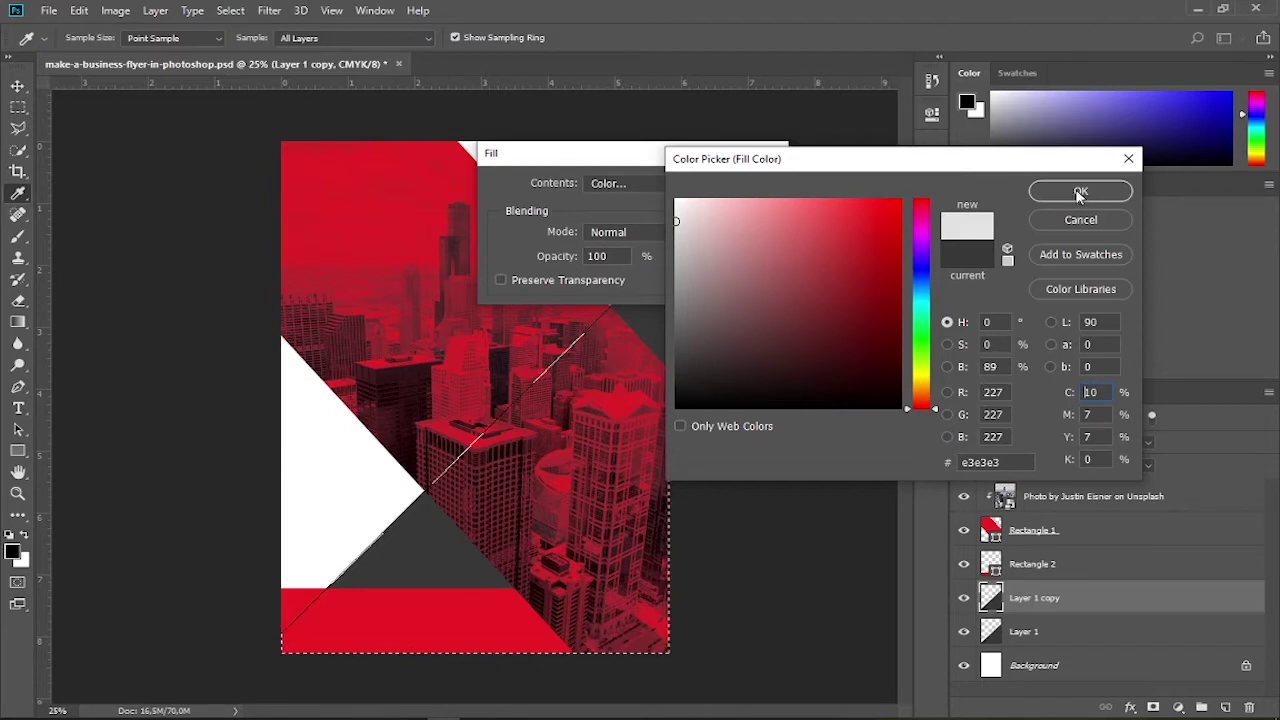
click(1080, 191)
click(751, 184)
- Move Layer 1 copy above Rectangle 2 and position it along the flyer's bottom
key(v)
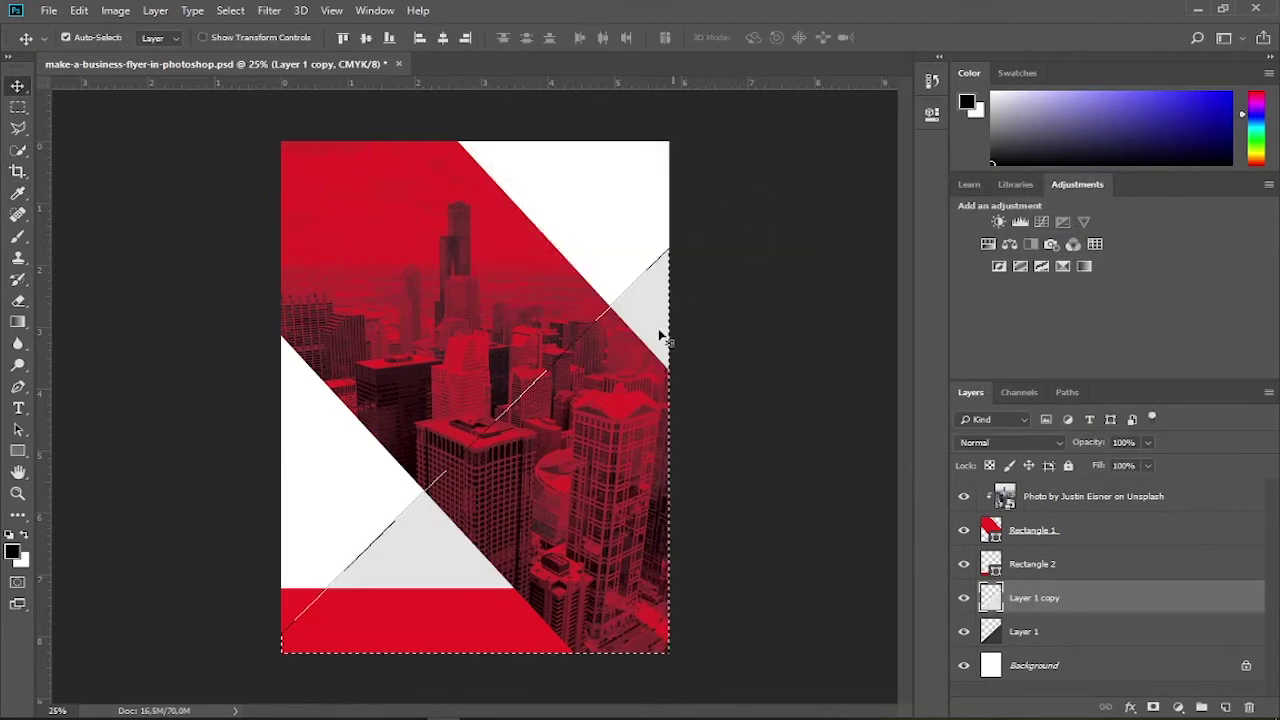
drag(469, 583, 520, 640)
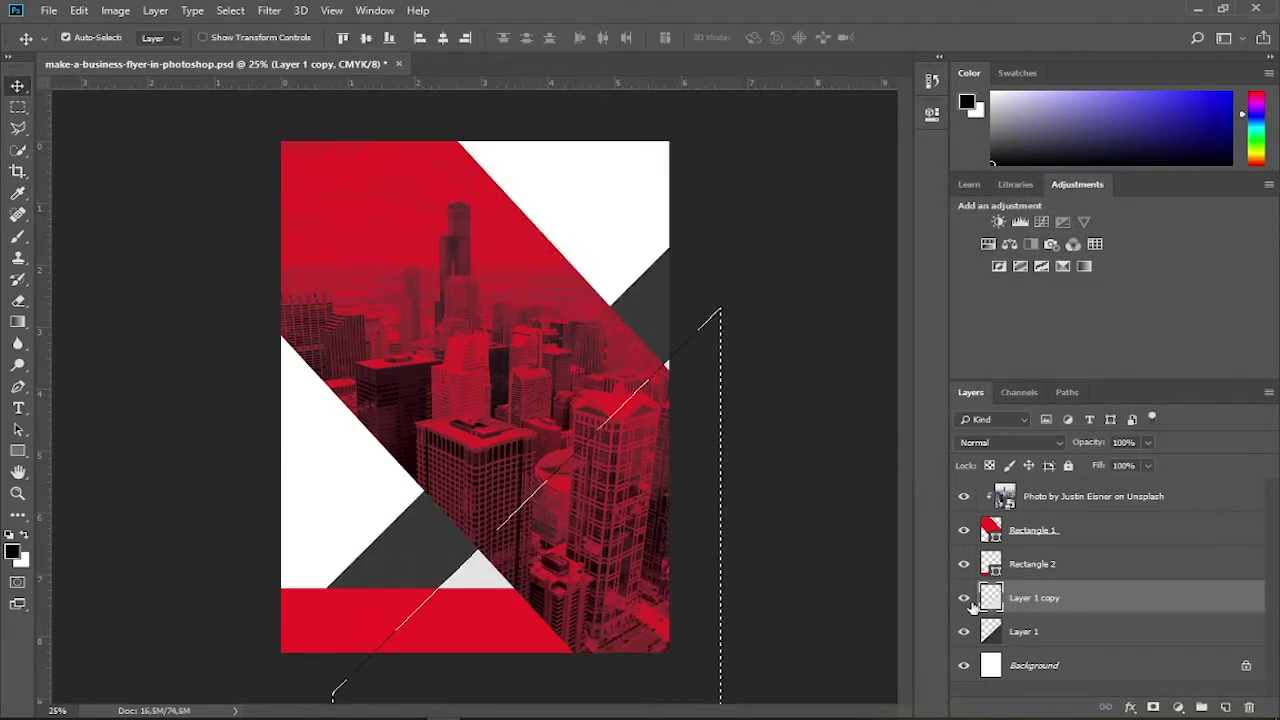
drag(1048, 600, 1048, 558)
drag(640, 600, 589, 619)
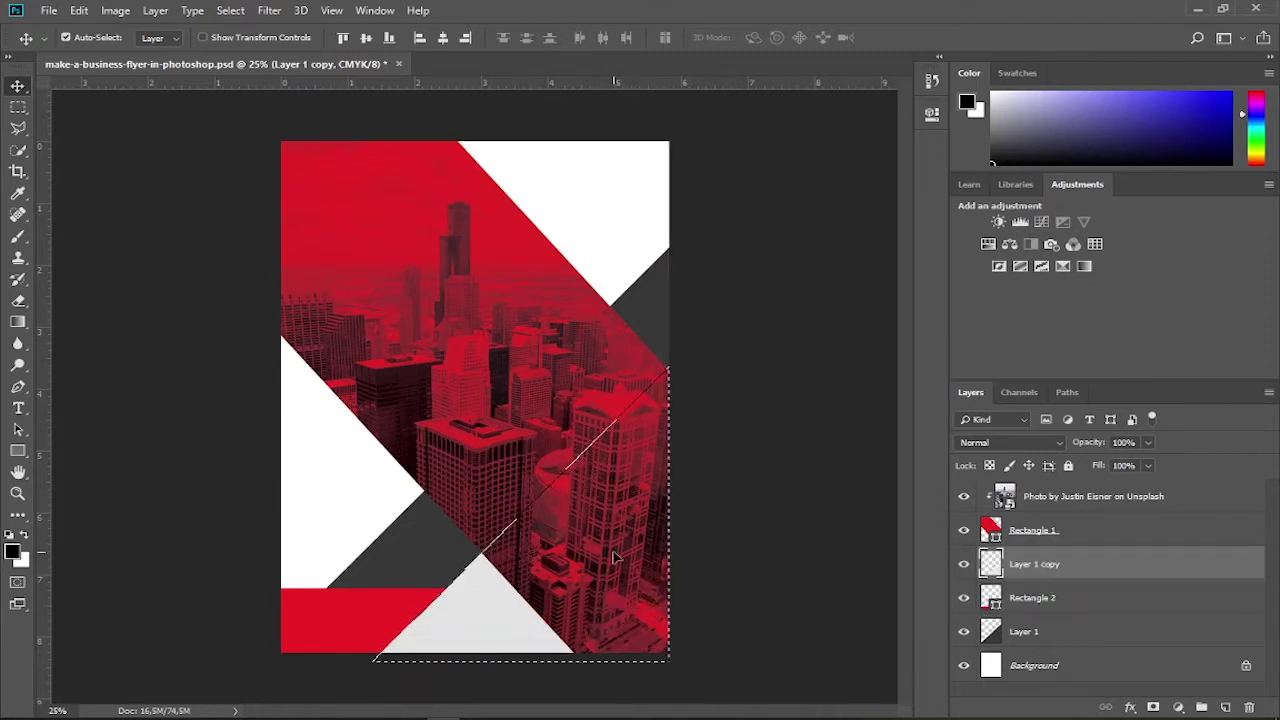
key(ctrl+d)
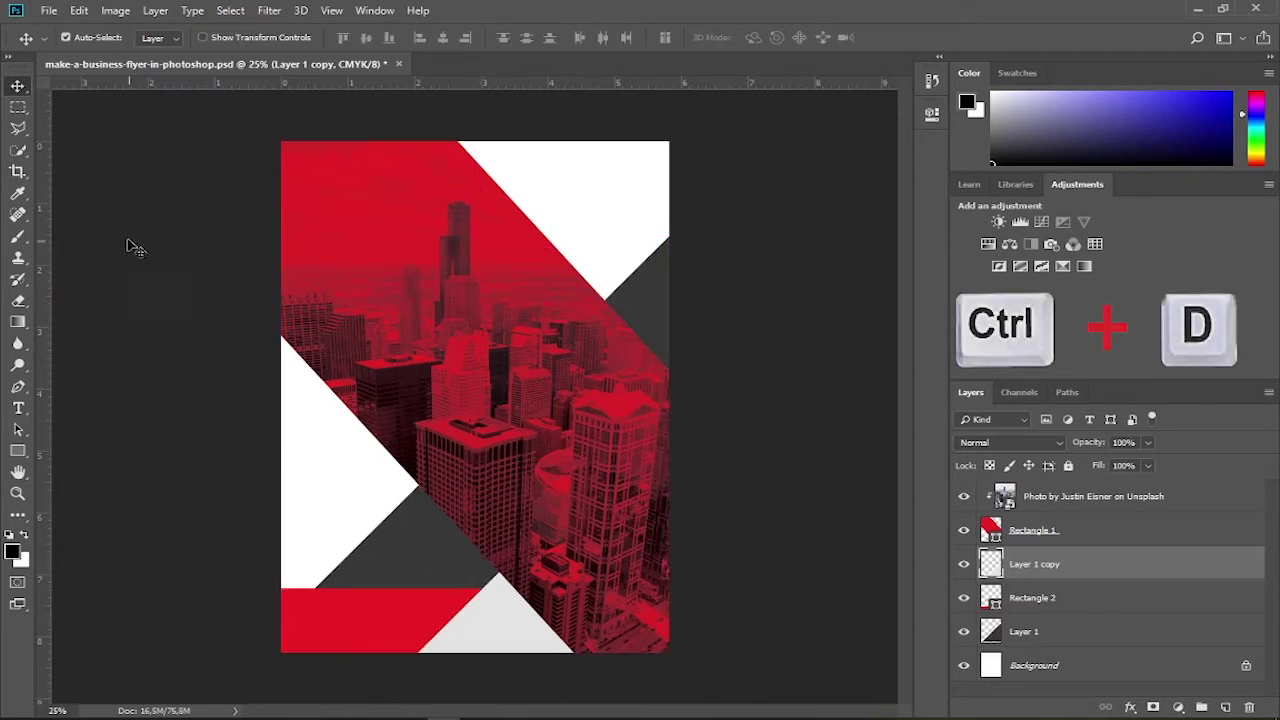
- Trim the light grey triangle's bottom-right overhang using a Polygonal Lasso selection
drag(18, 128, 97, 145)
click(97, 145)
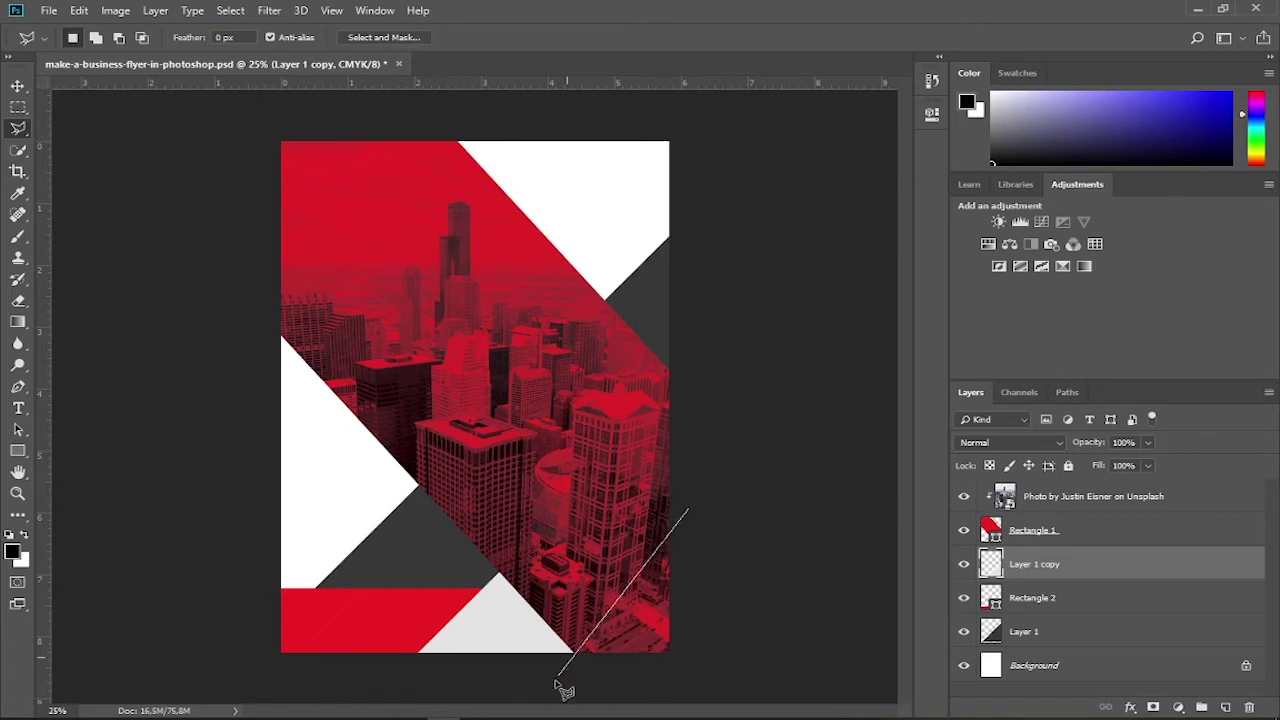
click(690, 513)
key(Delete)
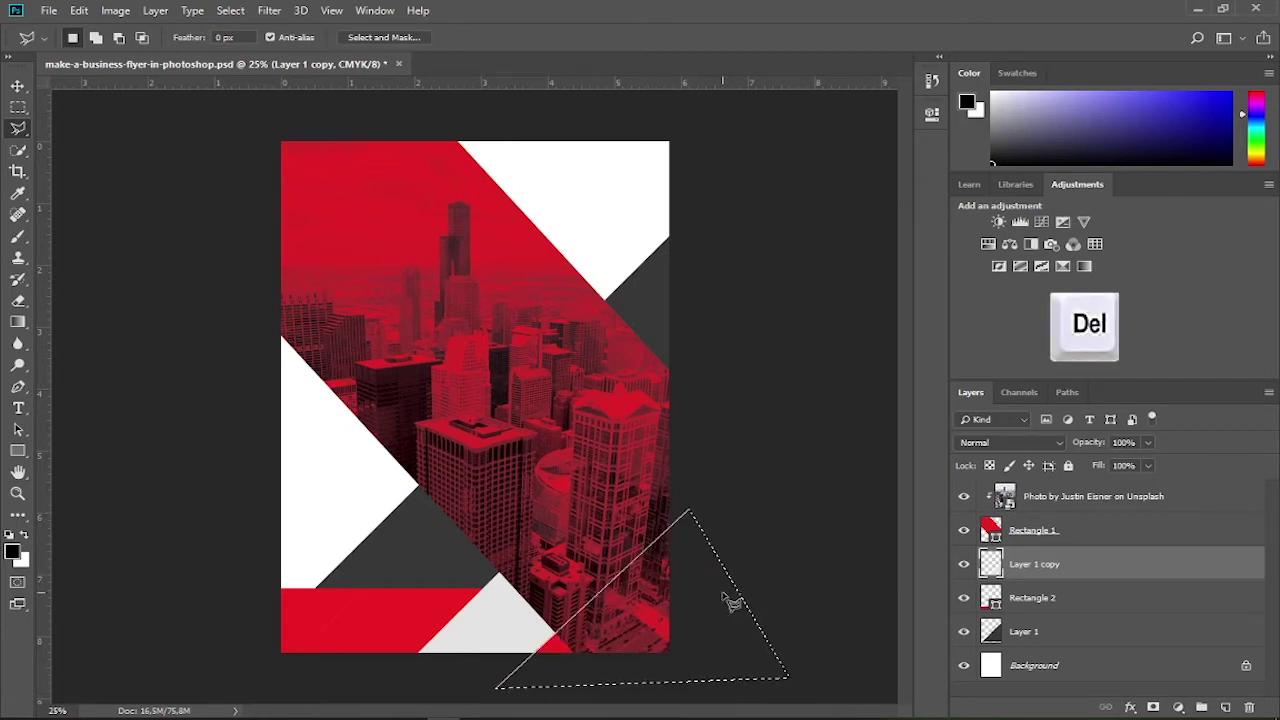
key(Delete)
key(ctrl+d)
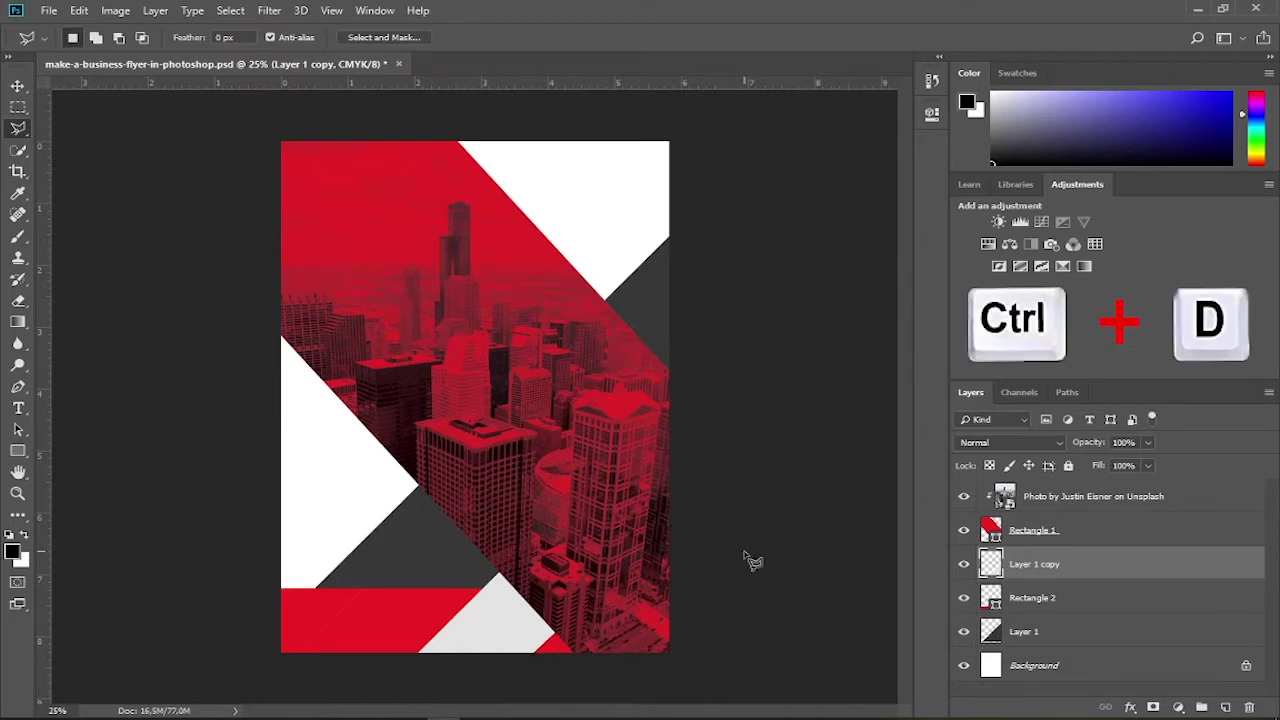
- Realign the light grey triangle, dark grey shape, and red band with its photo
click(18, 84)
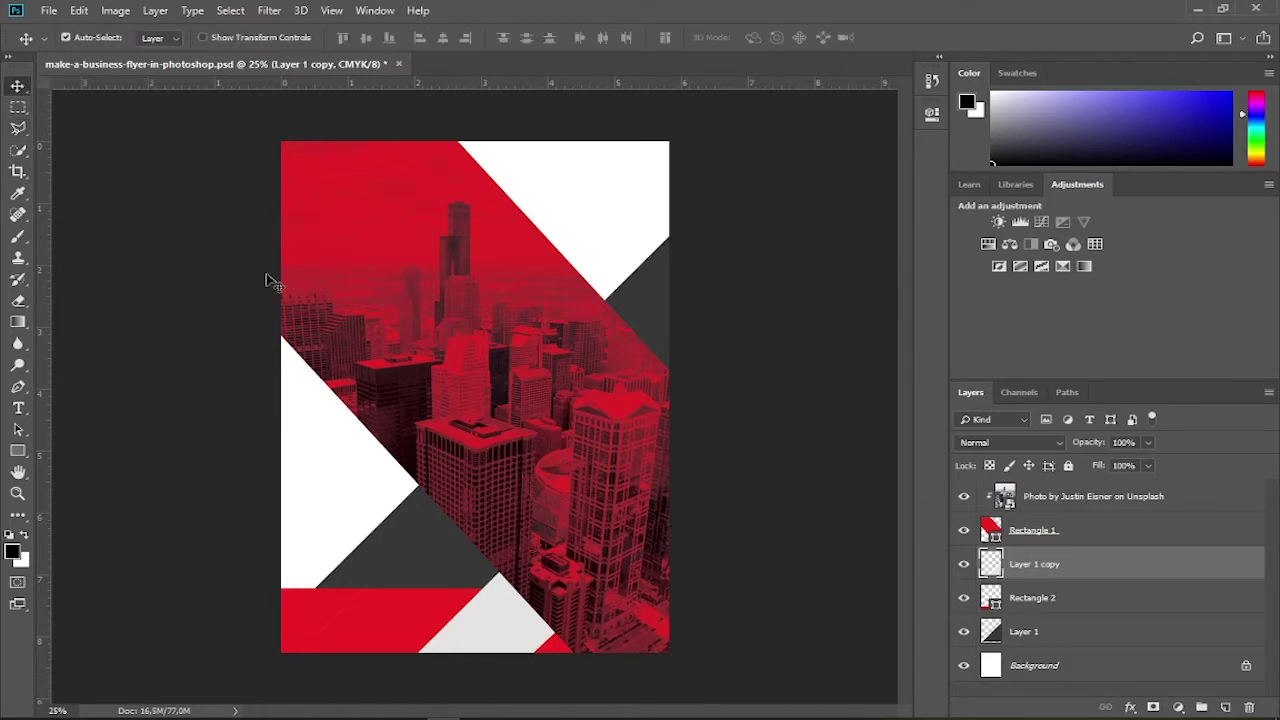
drag(508, 643, 485, 630)
click(1030, 630)
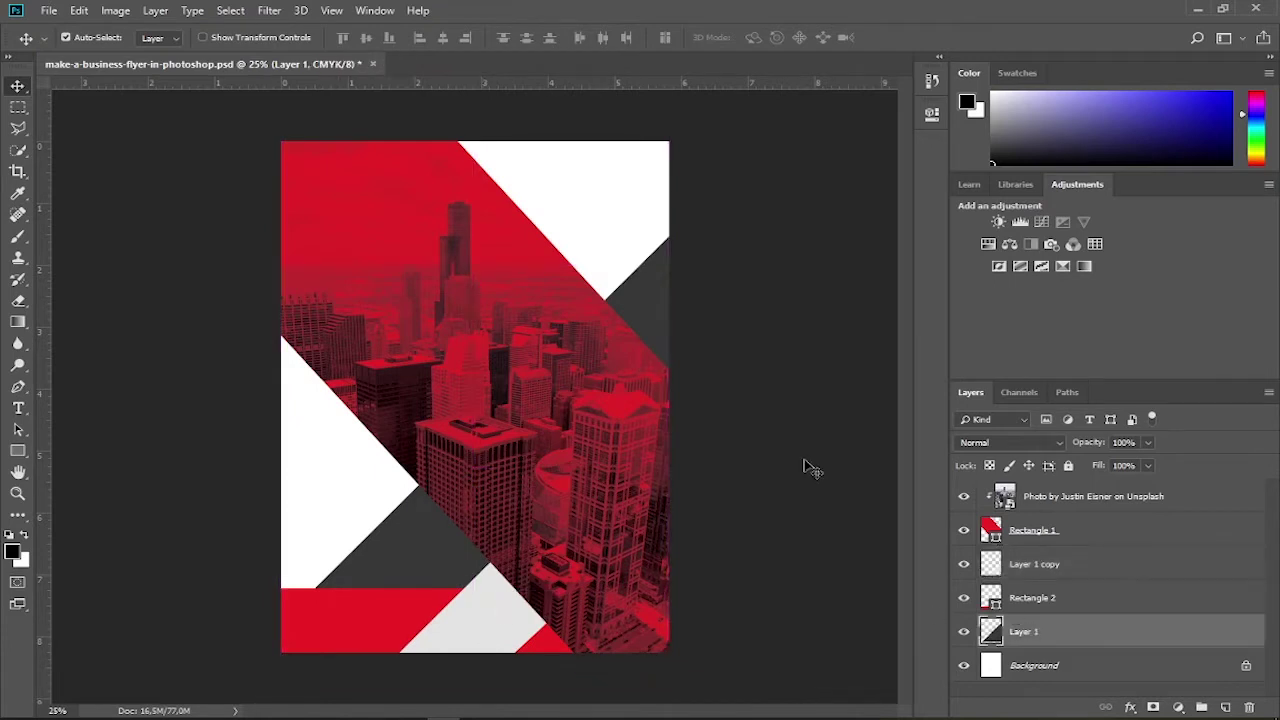
mouse_move(640, 310)
mouse_down()
mouse_move(625, 295)
mouse_move(634, 286)
mouse_up()
click(1030, 564)
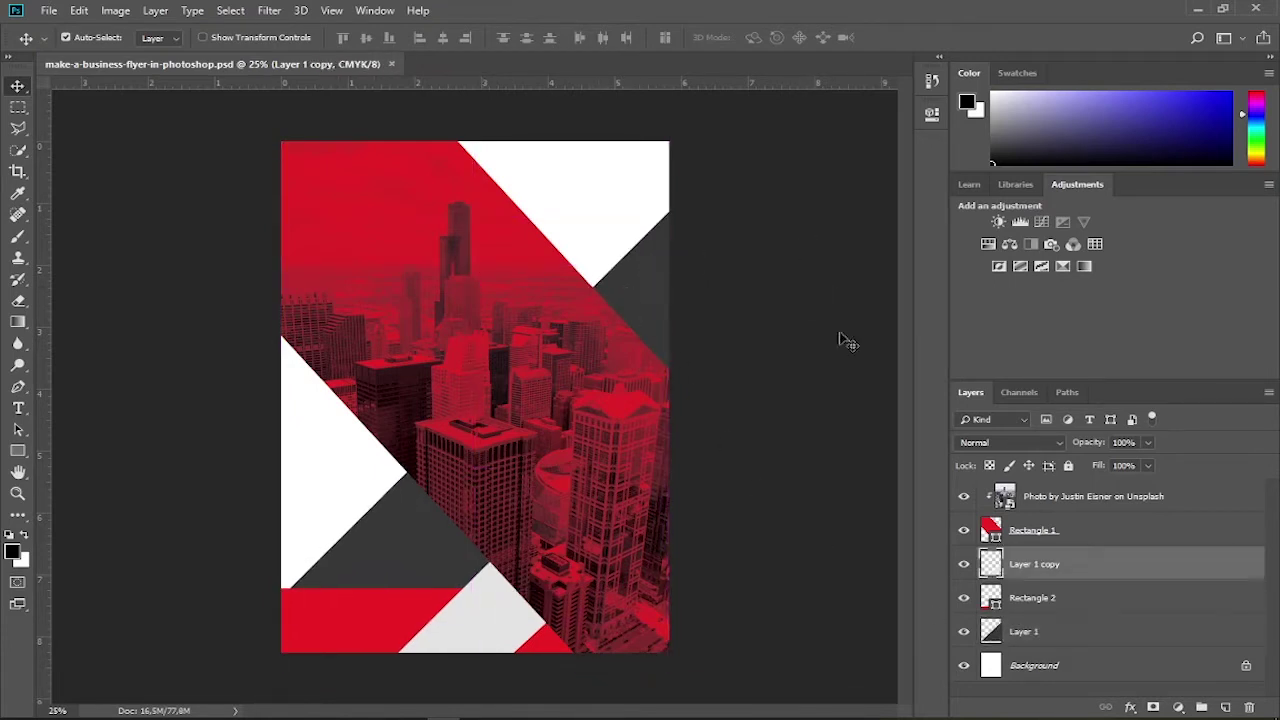
click(1085, 531)
drag(585, 445, 837, 523)
key(shift+Right)
key(shift+Right)
key(shift+Right)
key(shift+Right)
key(shift+Right)
key(shift+Right)
key(ctrl+t)
- Rescale and reposition the red city-photo band to fit the flyer
scroll(882, 301, up, 1)
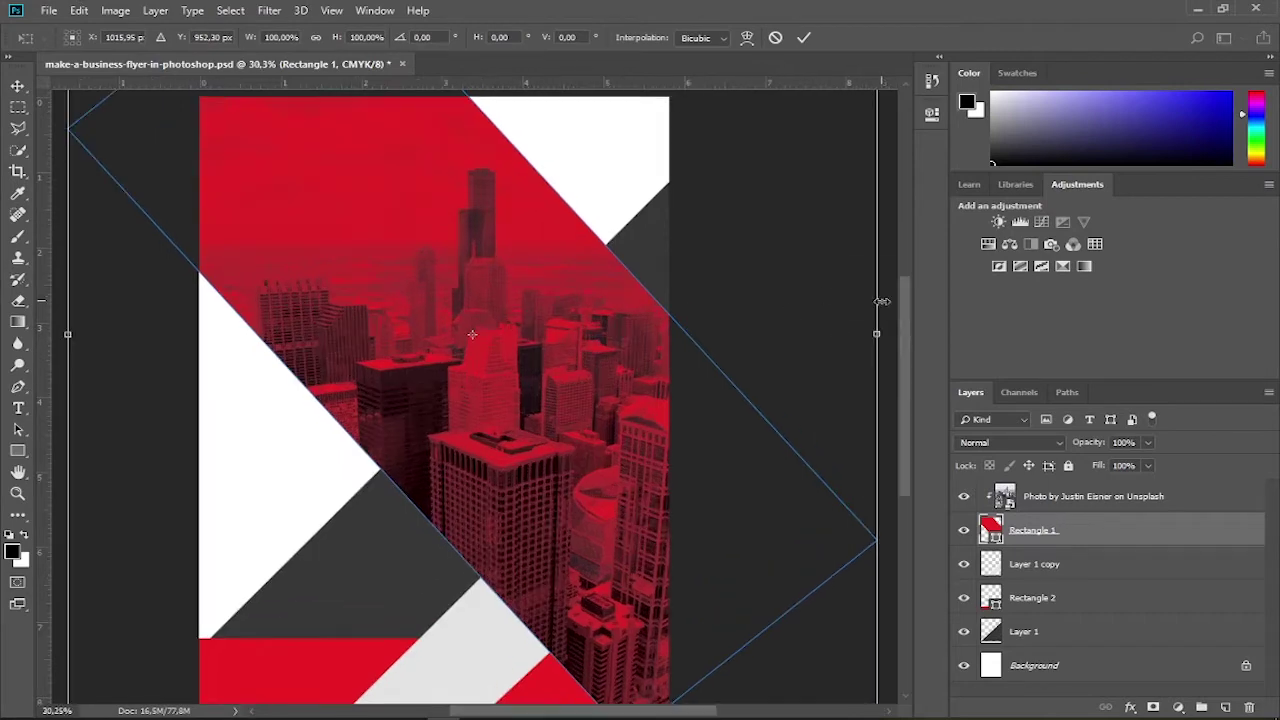
scroll(880, 310, down, 1)
scroll(820, 303, down, 1)
scroll(830, 280, down, 1)
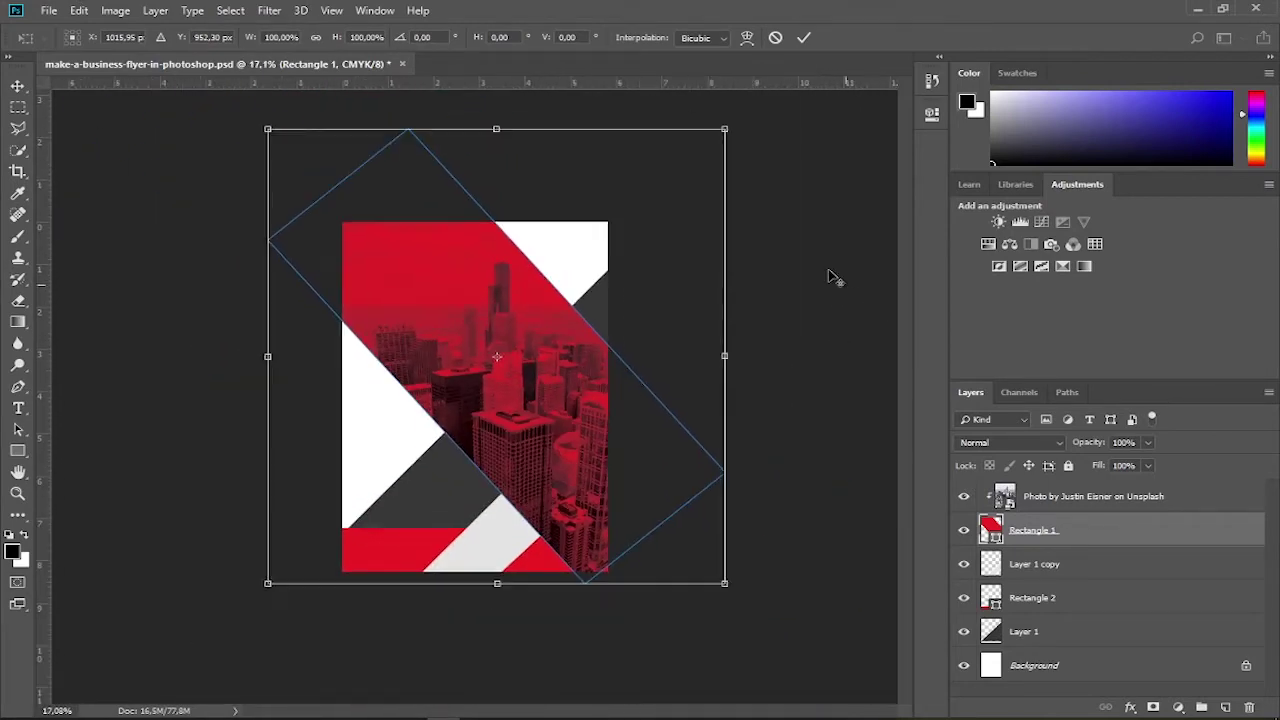
drag(726, 131, 703, 158)
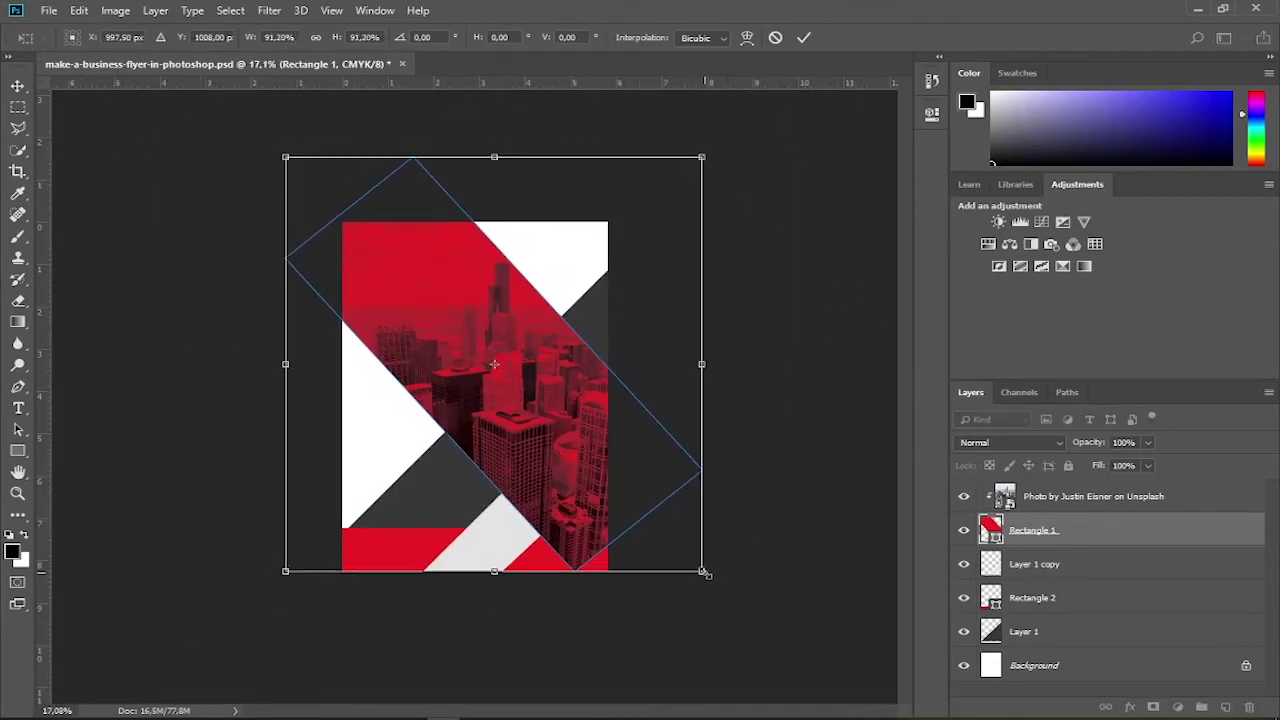
drag(703, 573, 754, 606)
drag(280, 606, 257, 483)
drag(208, 369, 261, 357)
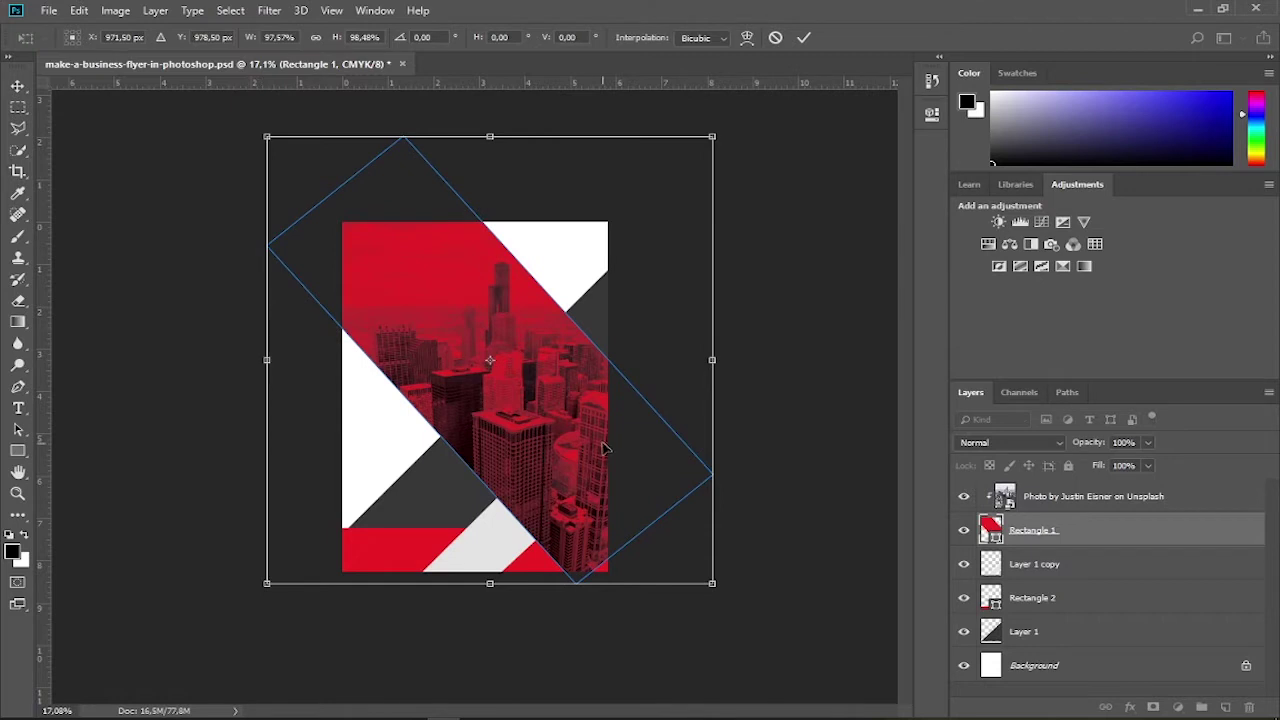
drag(604, 449, 618, 465)
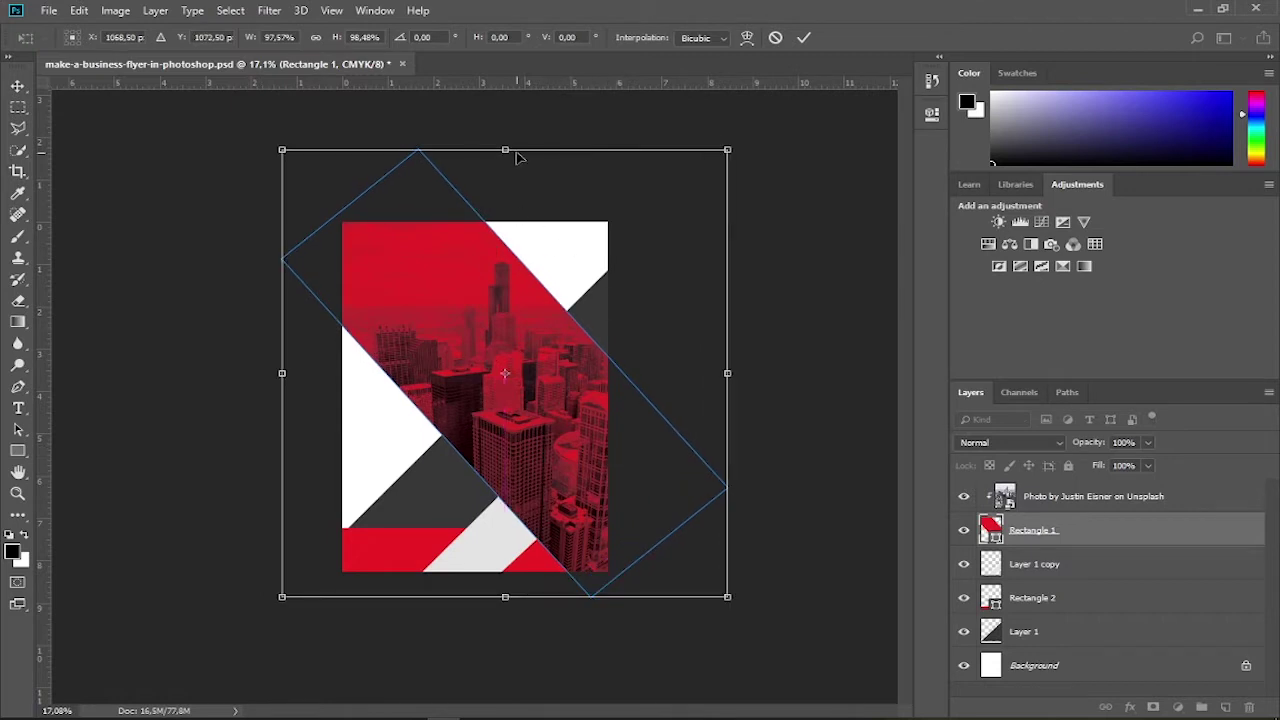
drag(530, 350, 540, 352)
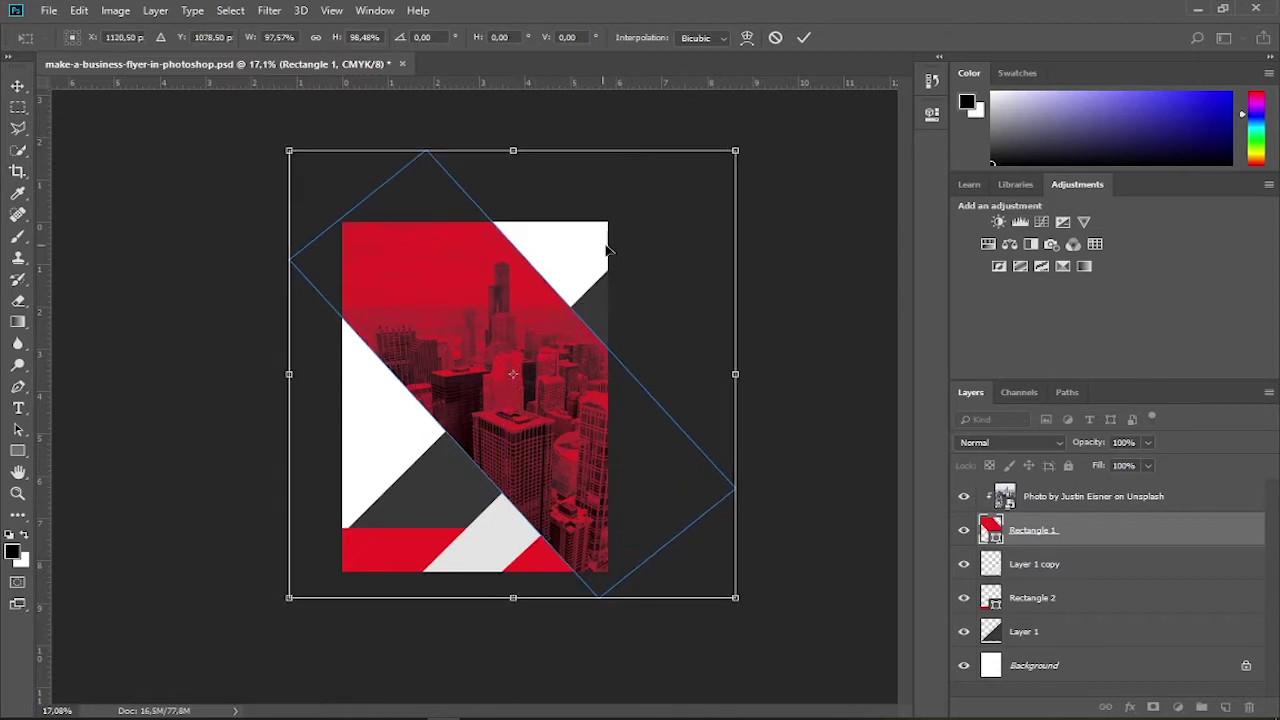
click(802, 41)
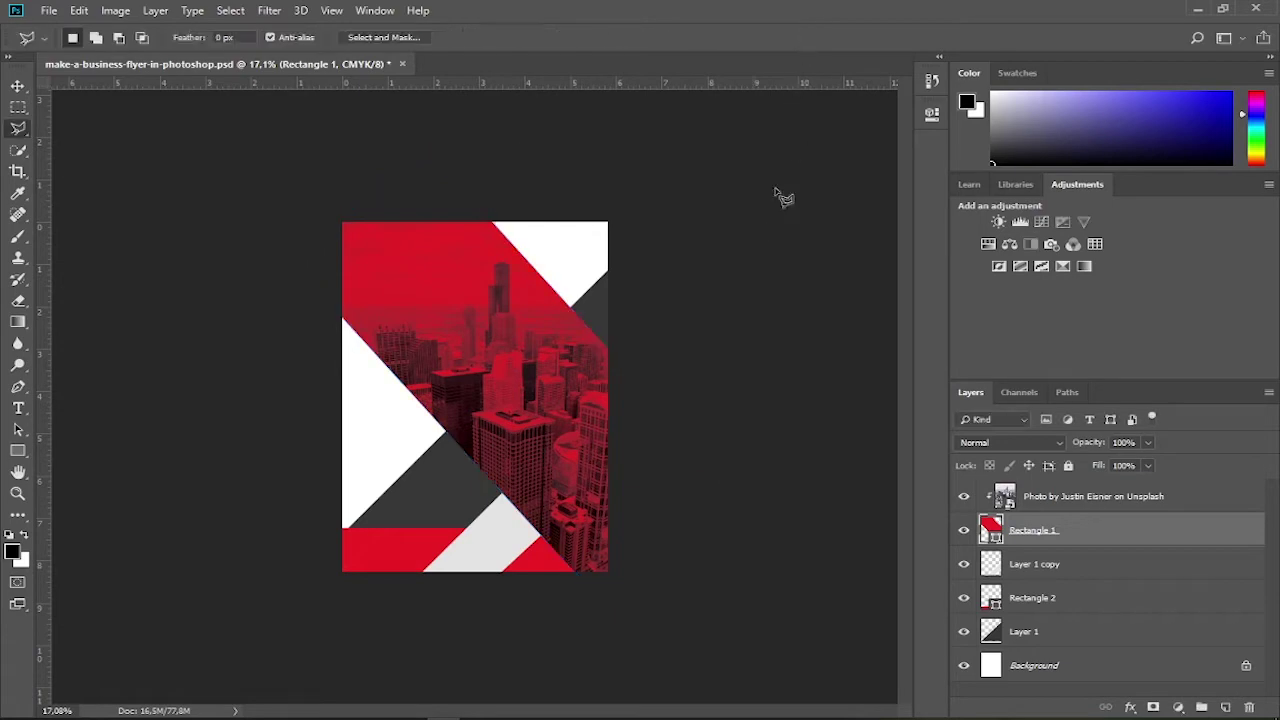
- Add a new layer above the photo and drag in Logotype Badge Design.png
click(1104, 497)
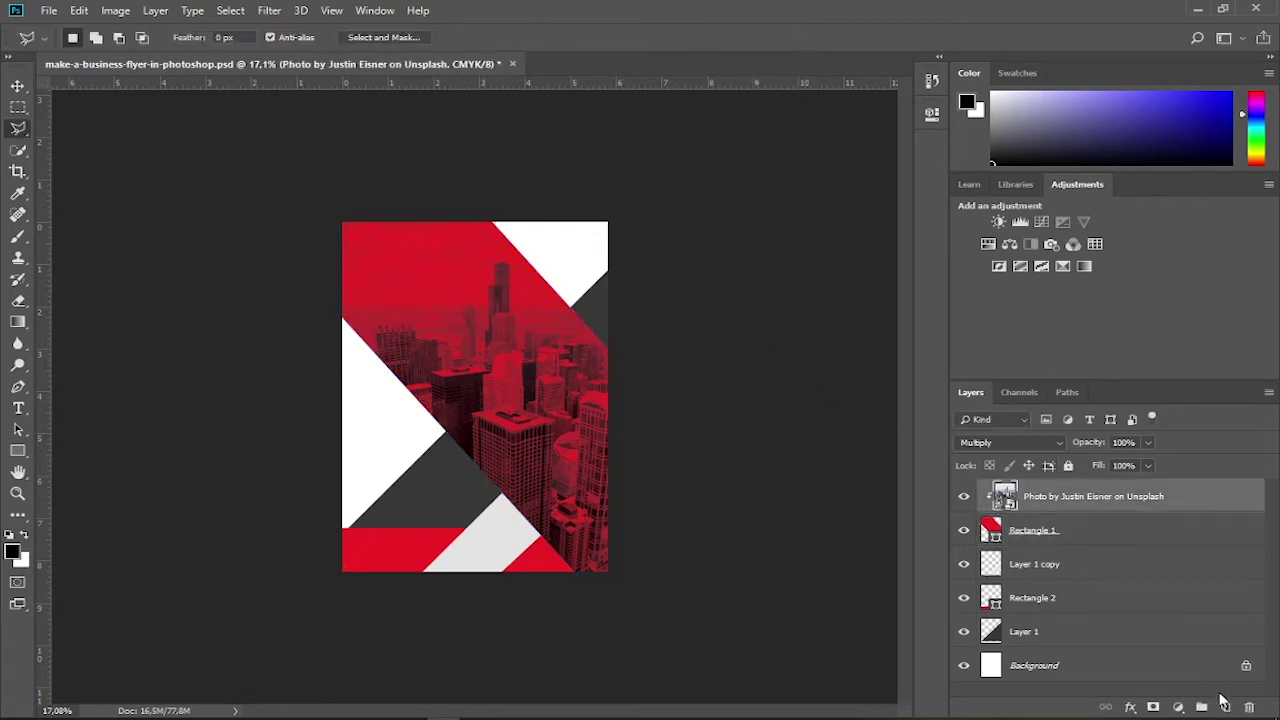
click(1225, 707)
click(129, 718)
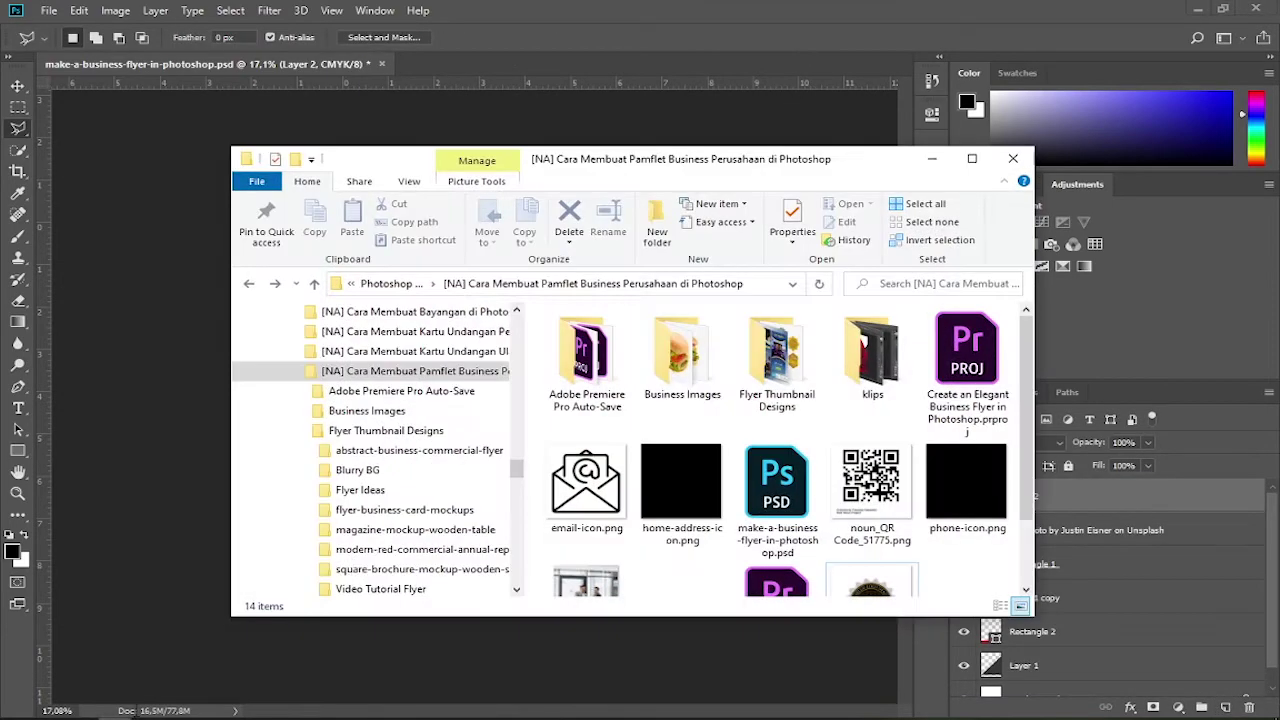
scroll(890, 520, down, 3)
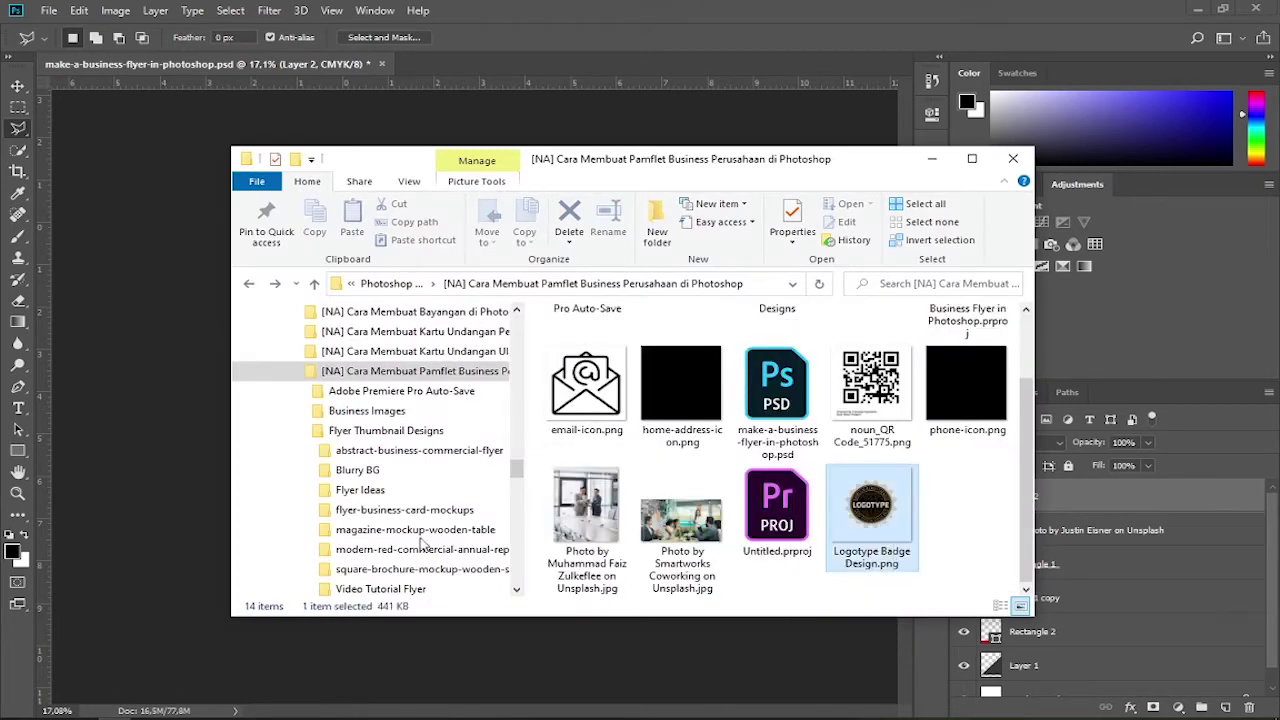
drag(890, 520, 195, 550)
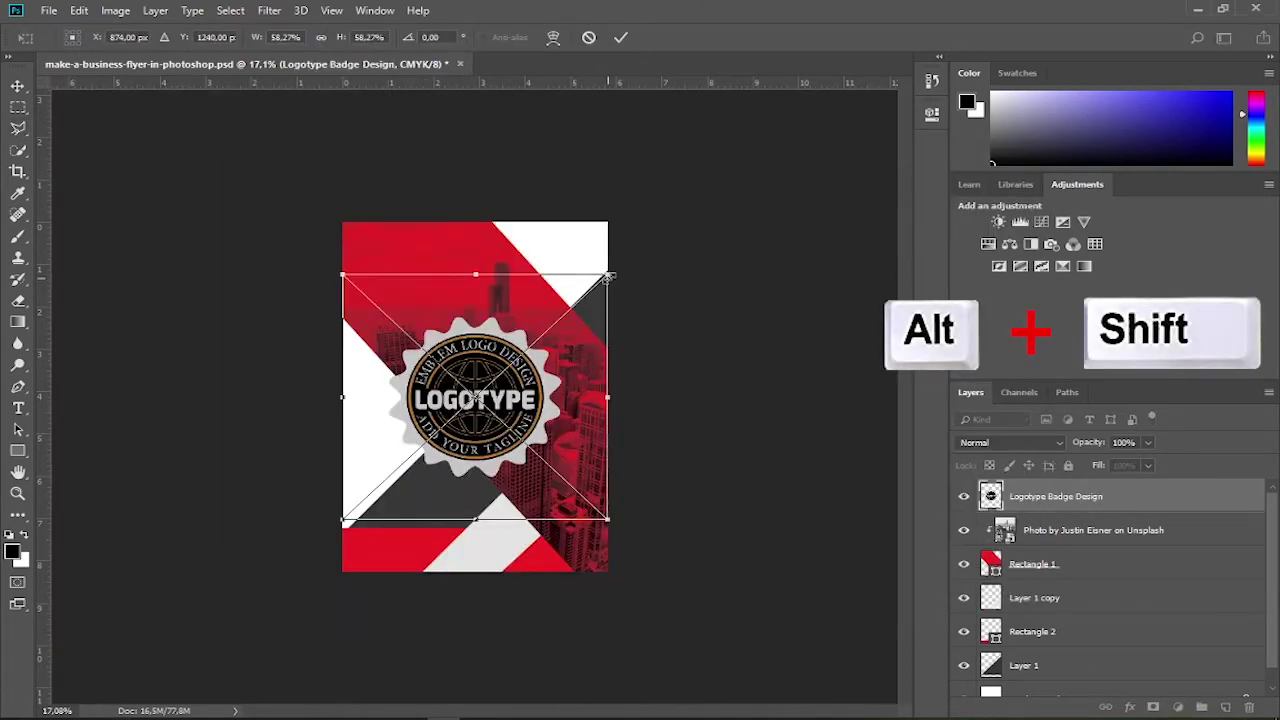
- Scale the Logotype Badge Design logo to about 17.93% and fit it into the top-right corner
drag(608, 276, 546, 330)
drag(527, 388, 600, 256)
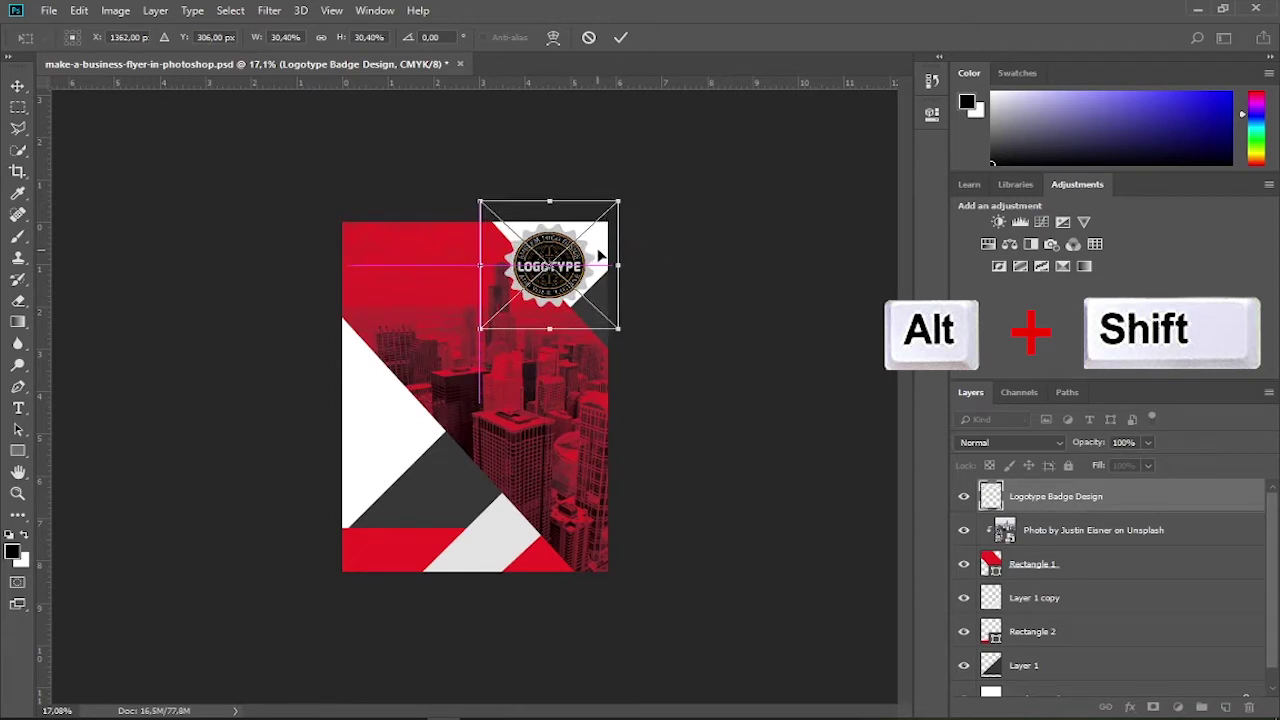
mouse_move(623, 201)
mouse_down()
mouse_move(588, 230)
mouse_move(604, 250)
mouse_up()
drag(518, 305, 530, 292)
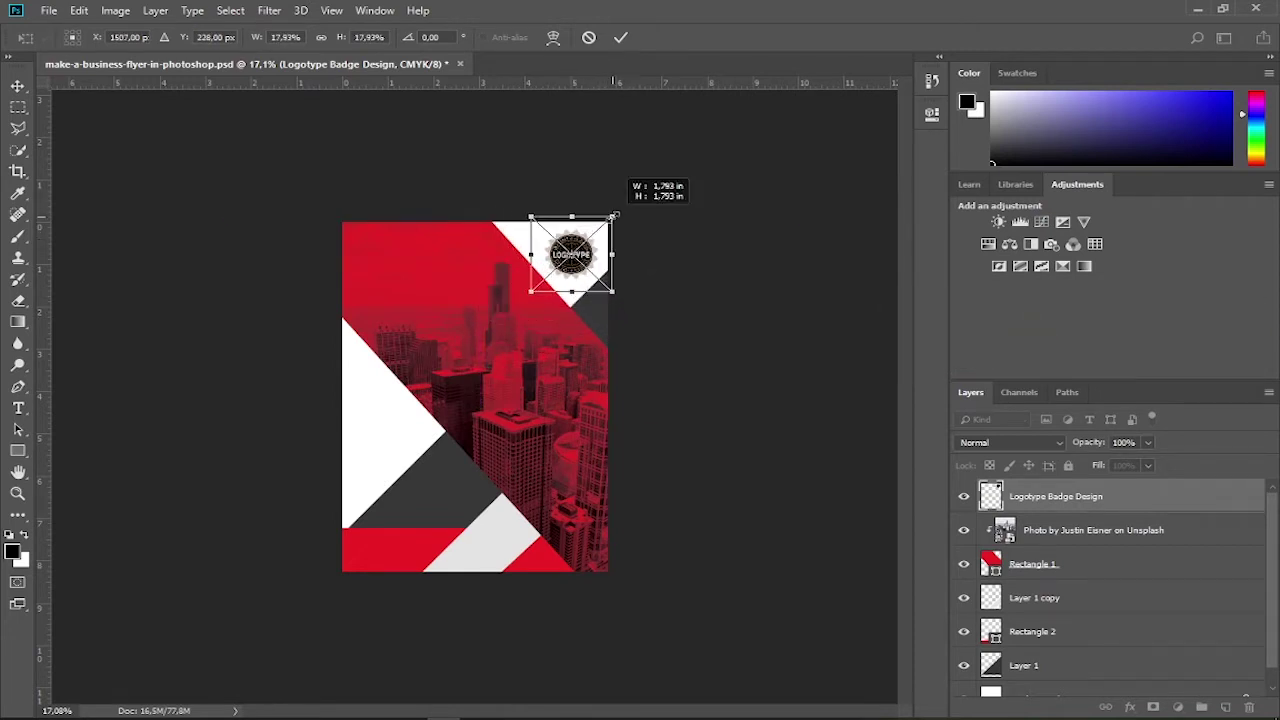
drag(602, 254, 609, 254)
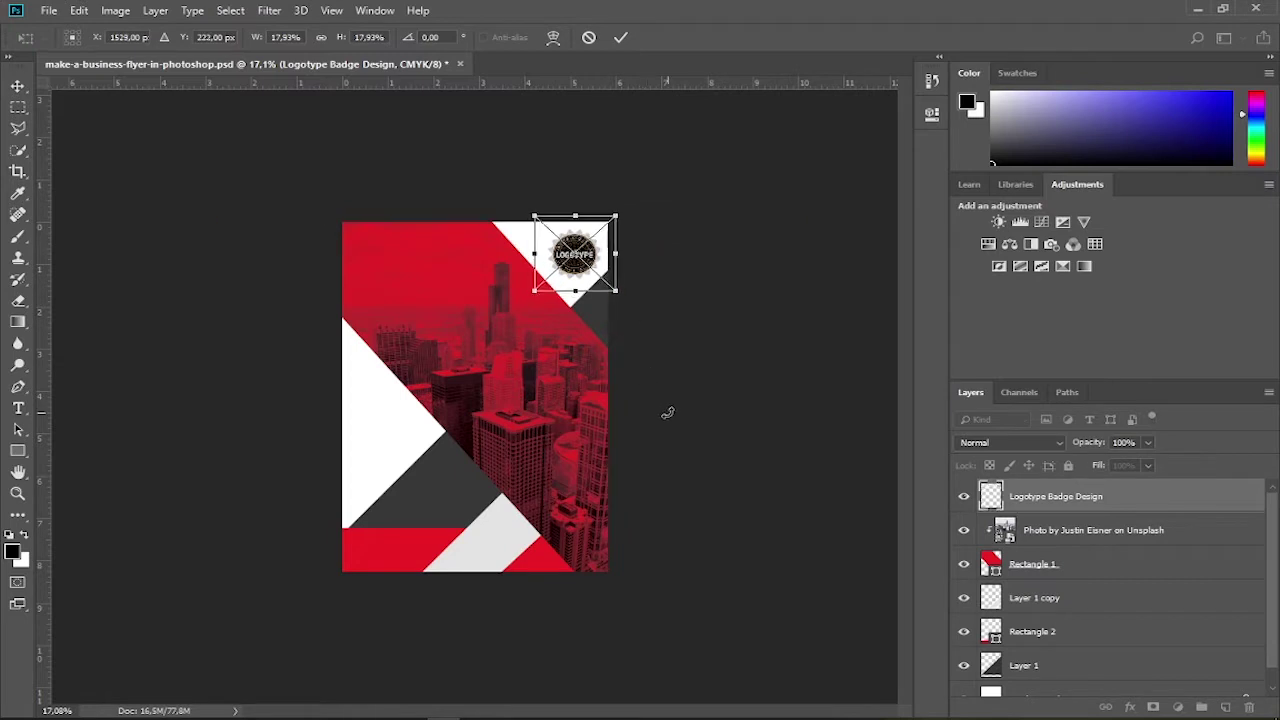
key(Up)
key(Left)
click(620, 37)
key(ctrl+0)
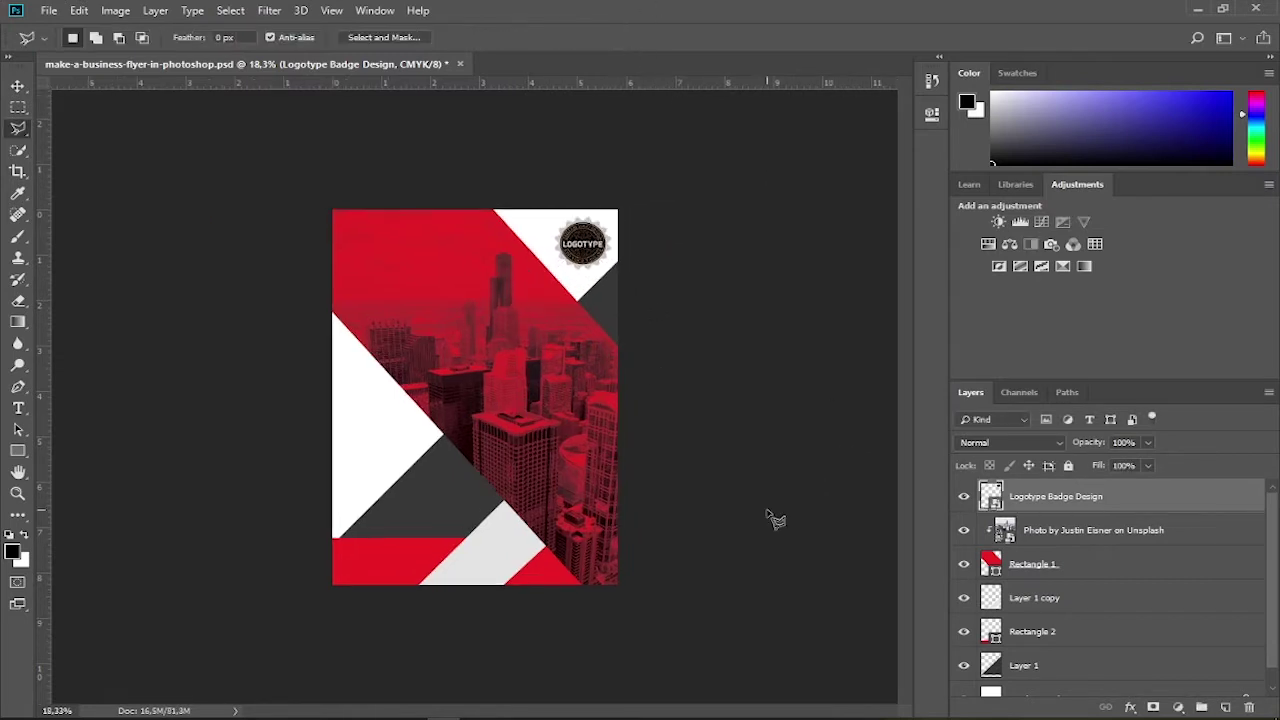
- Draw a tall thin red bar at the flyer's left edge
scroll(620, 700, up, 3)
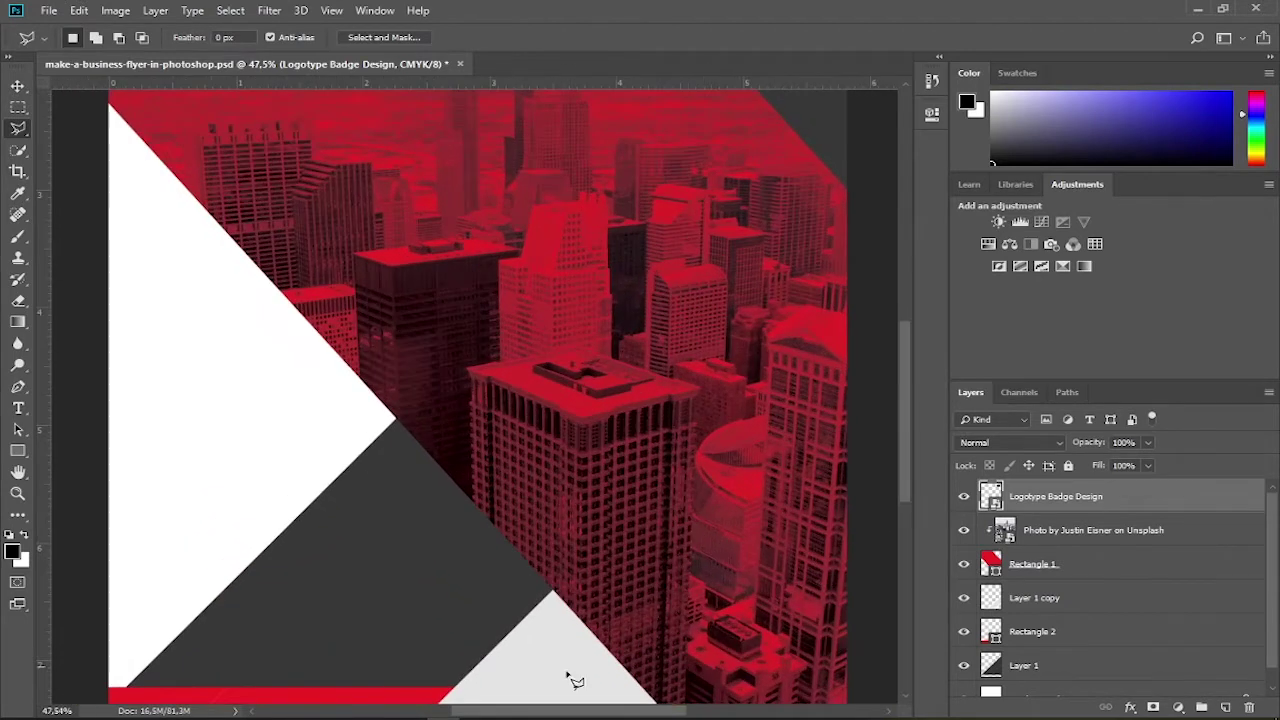
click(18, 451)
drag(175, 328, 200, 677)
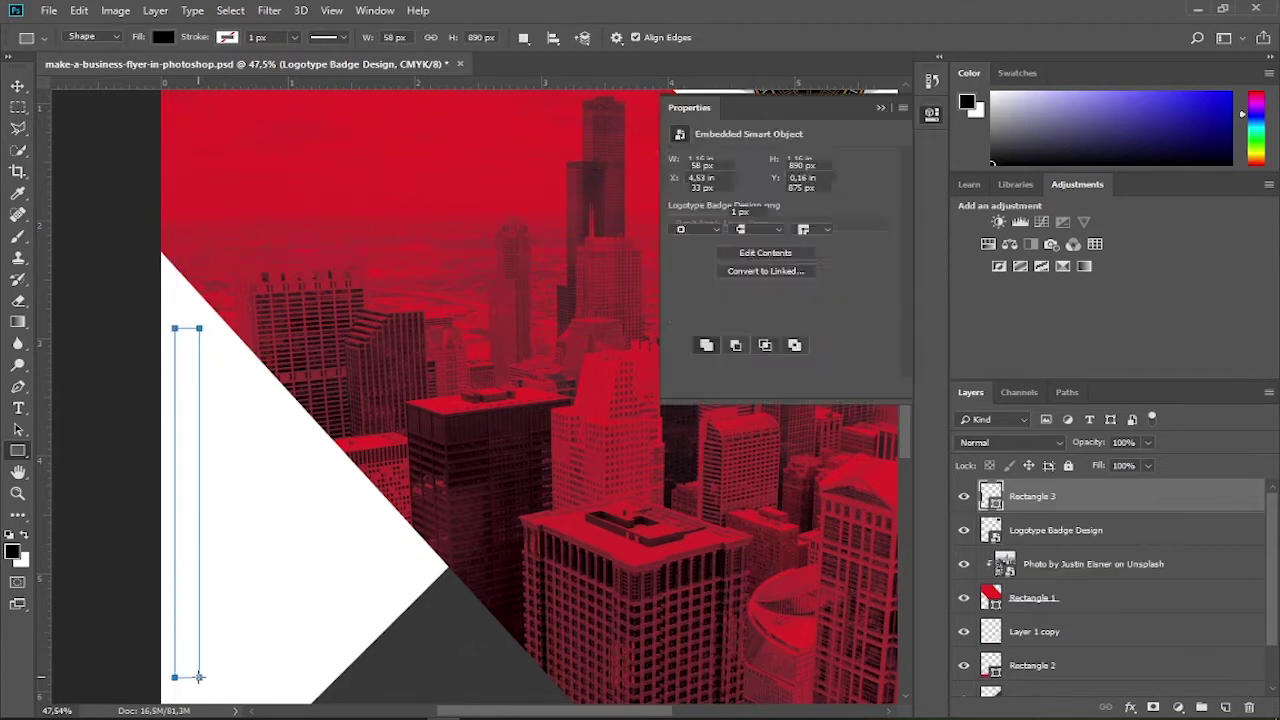
click(679, 213)
click(684, 297)
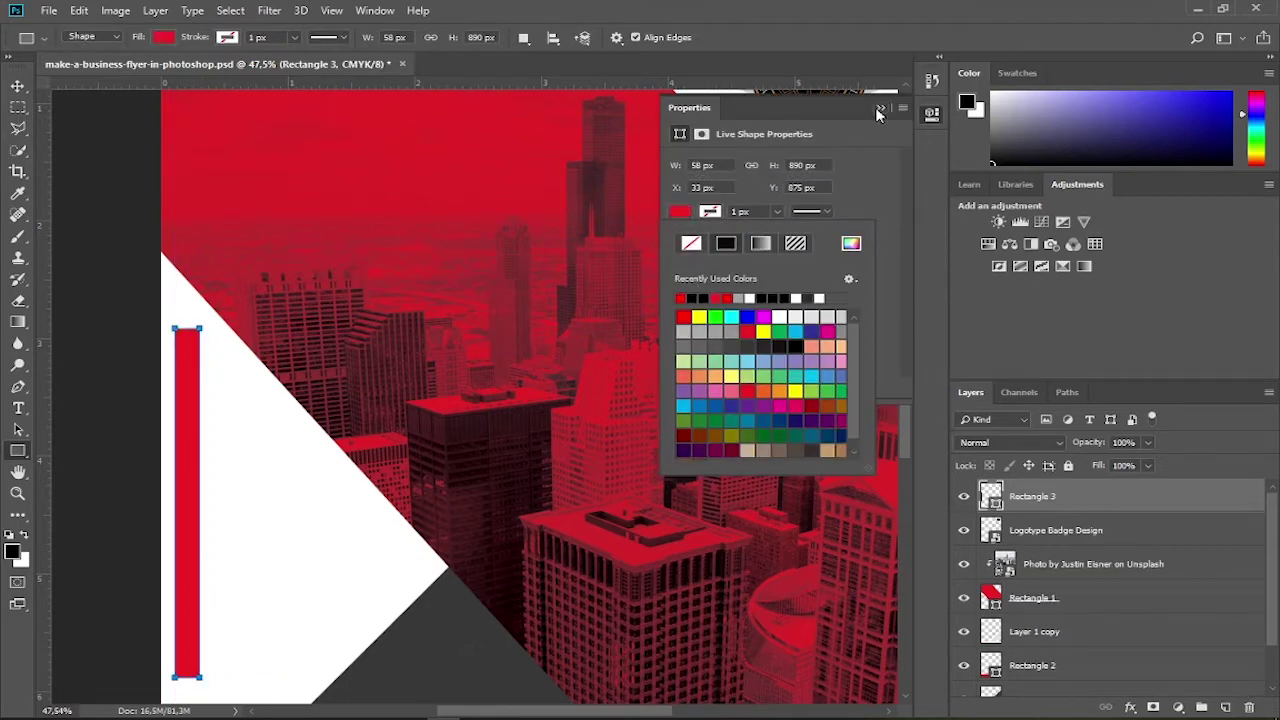
click(879, 109)
- Rotate the red bar to roughly -40° along the white triangle's edge
key(ctrl+t)
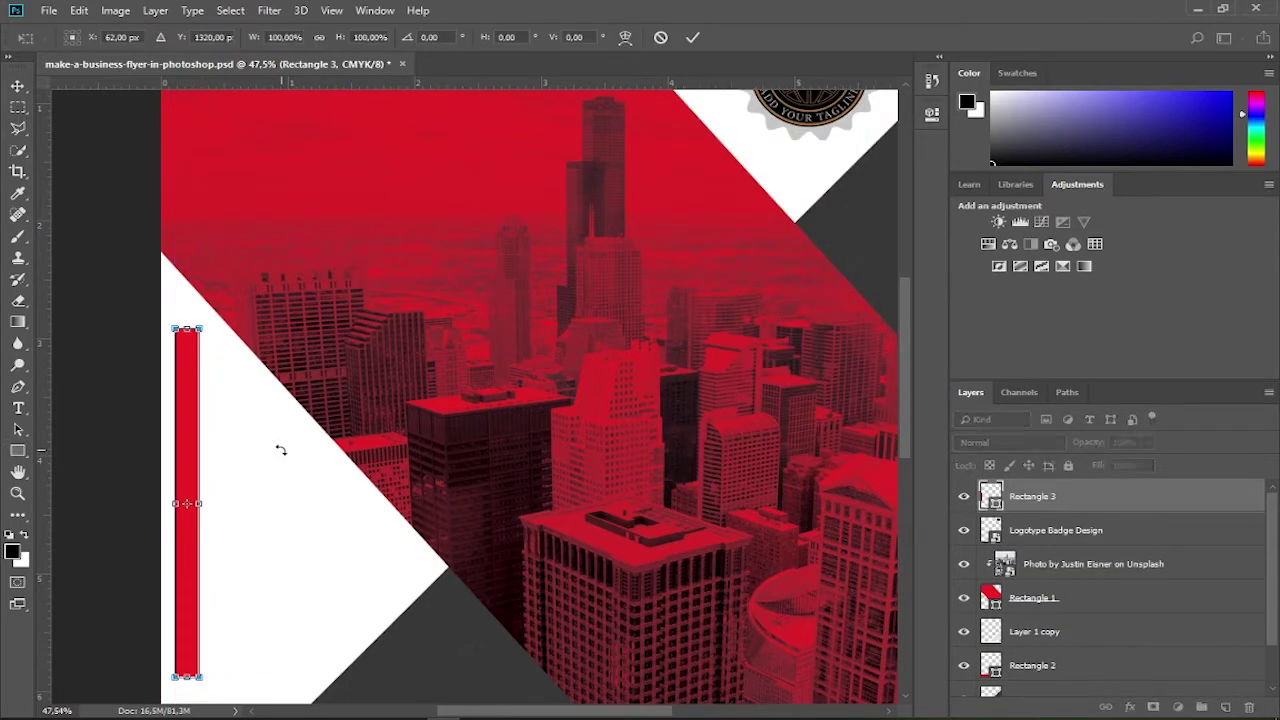
drag(190, 486, 268, 499)
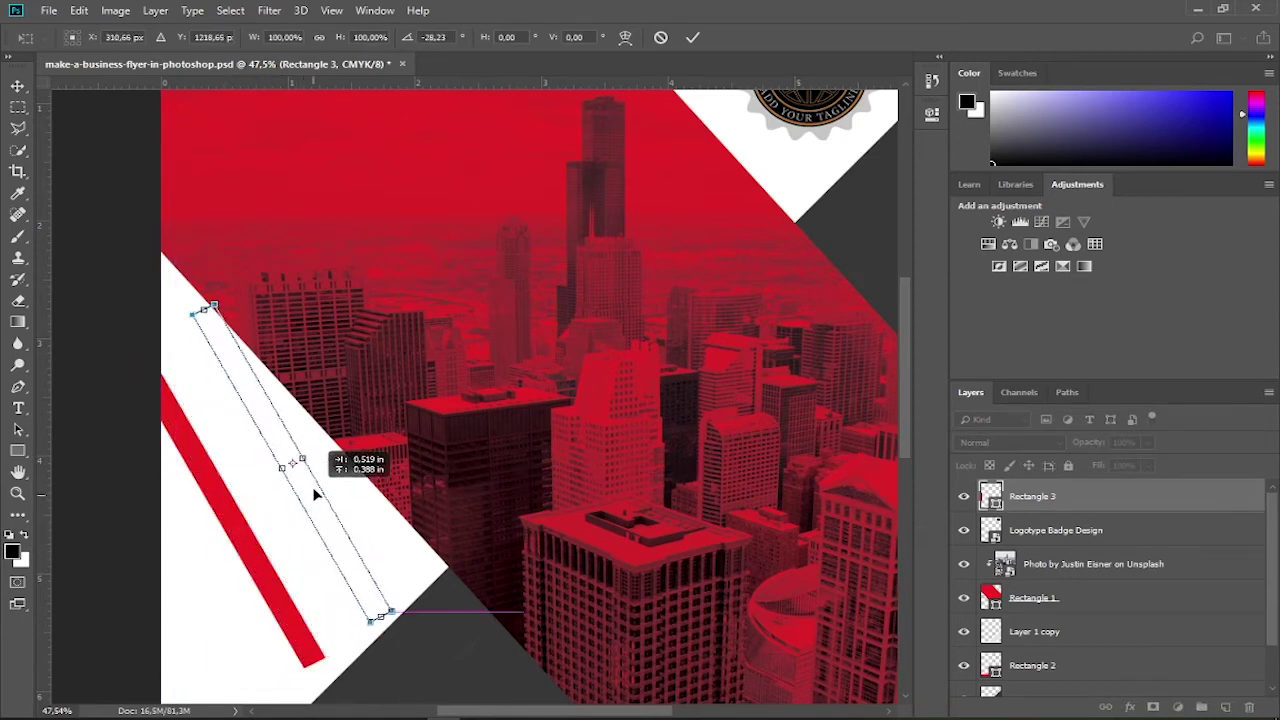
drag(305, 515, 308, 487)
drag(380, 617, 405, 596)
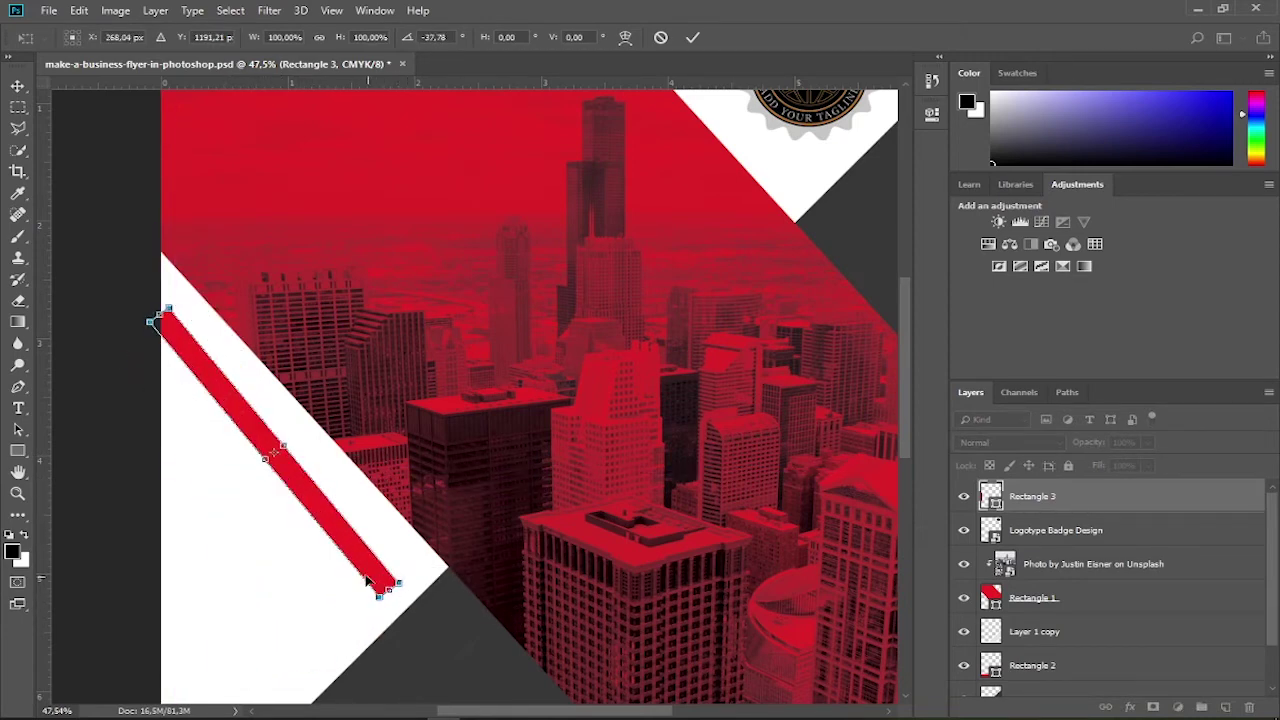
drag(350, 549, 362, 527)
drag(405, 588, 423, 577)
drag(366, 522, 378, 512)
drag(431, 561, 433, 563)
drag(369, 504, 361, 504)
drag(431, 561, 421, 561)
- Set the stripe's rotation to exactly -40.3°, apply it, and nudge it right and down
click(440, 38)
text(-40,3)
click(691, 39)
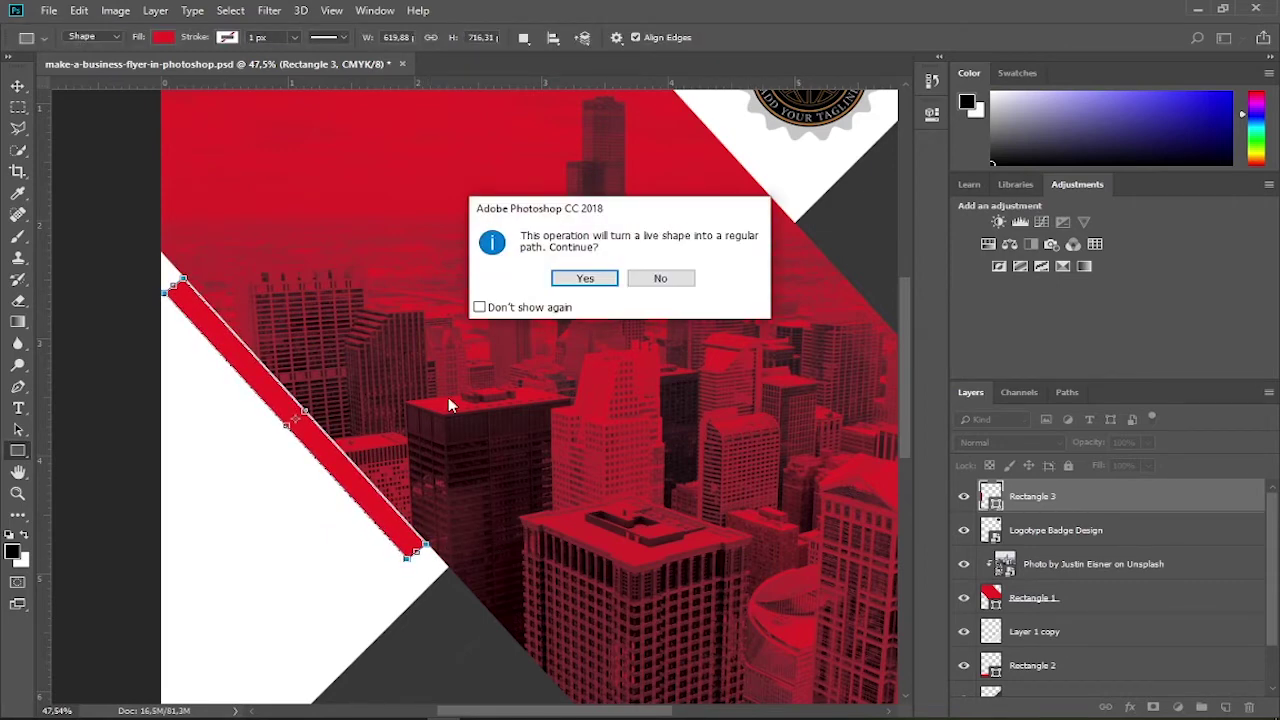
click(586, 278)
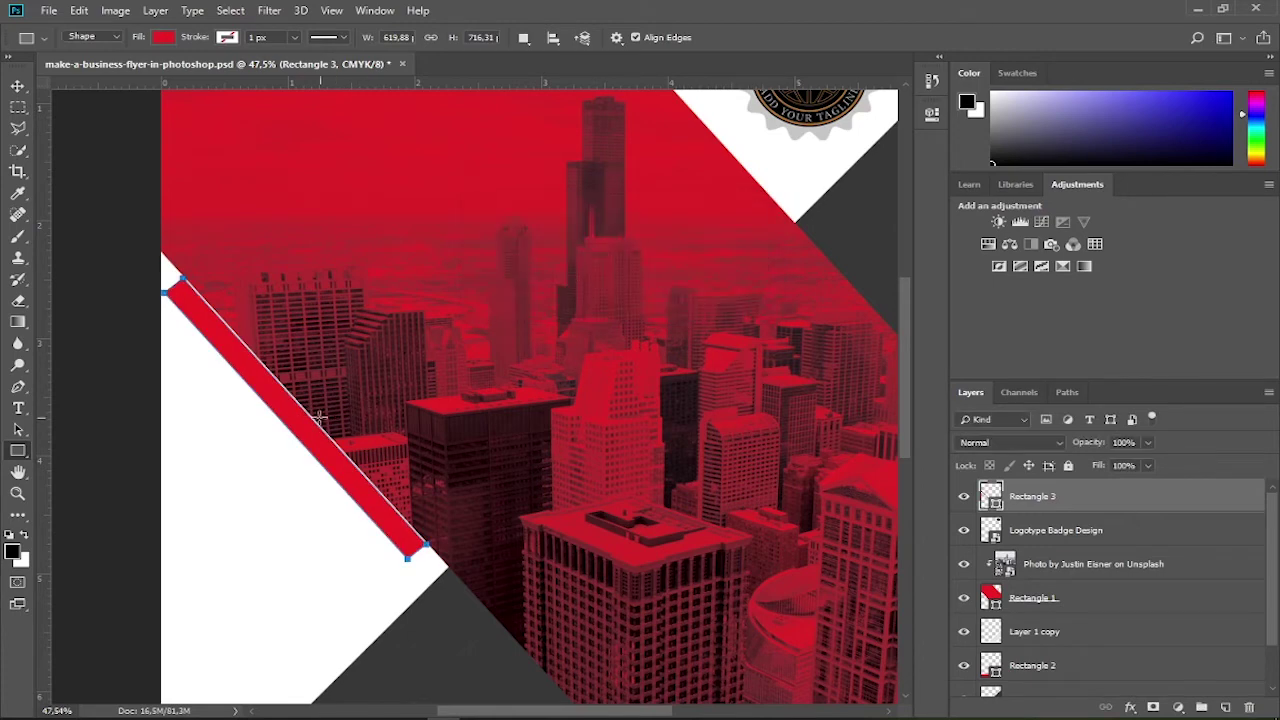
key(v)
key(shift+Right)
key(shift+Down)
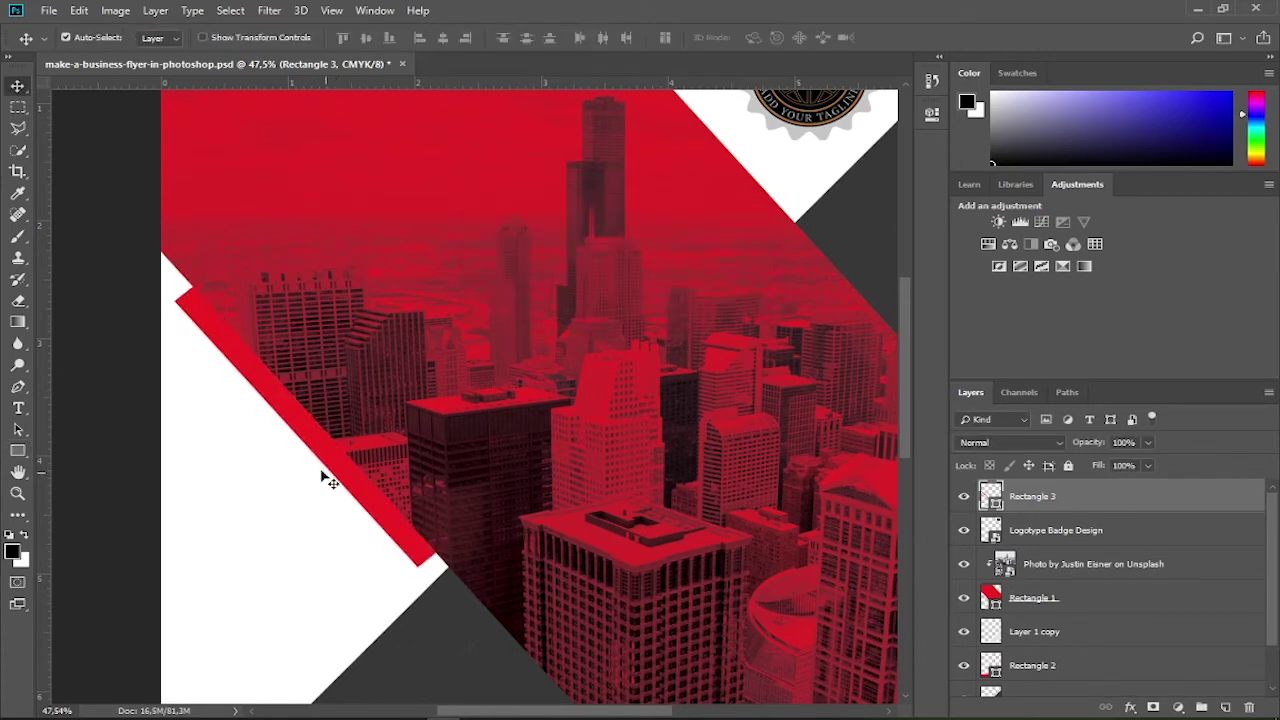
- Rasterize Rectangle 3 and delete the stripe's overhanging top and bottom ends with Rectangular Marquee selections
key(m)
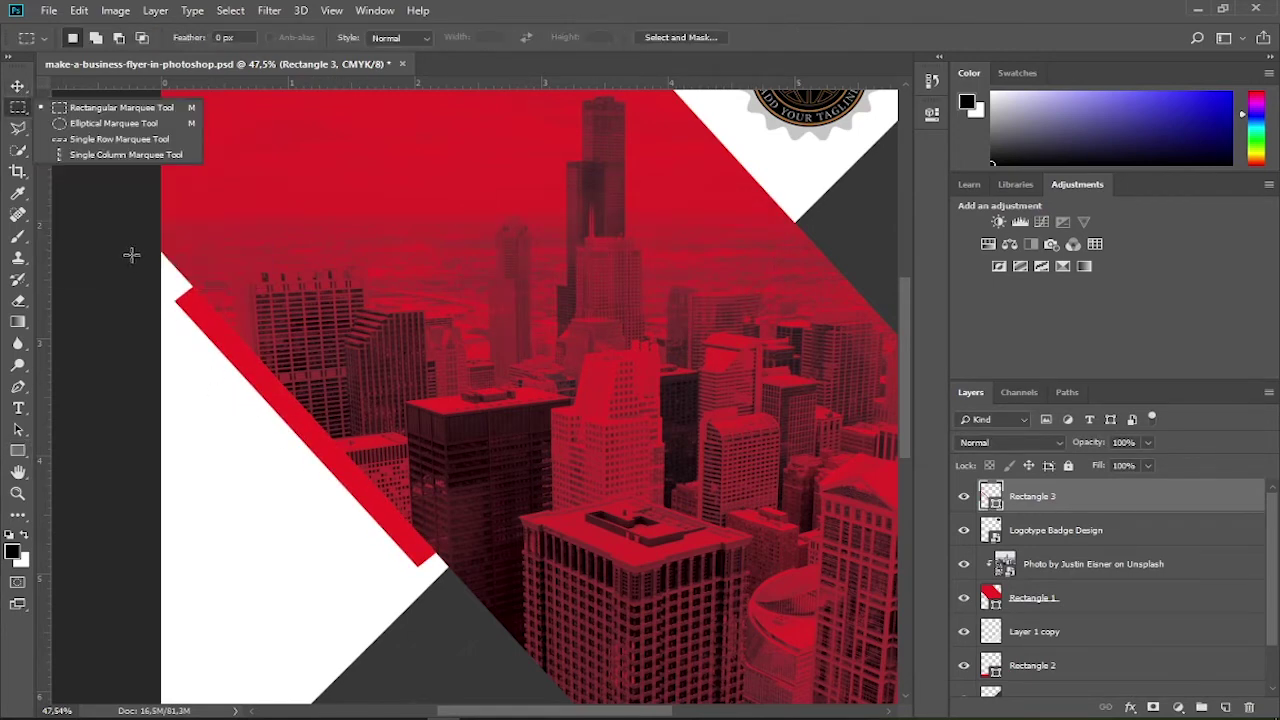
drag(131, 255, 236, 310)
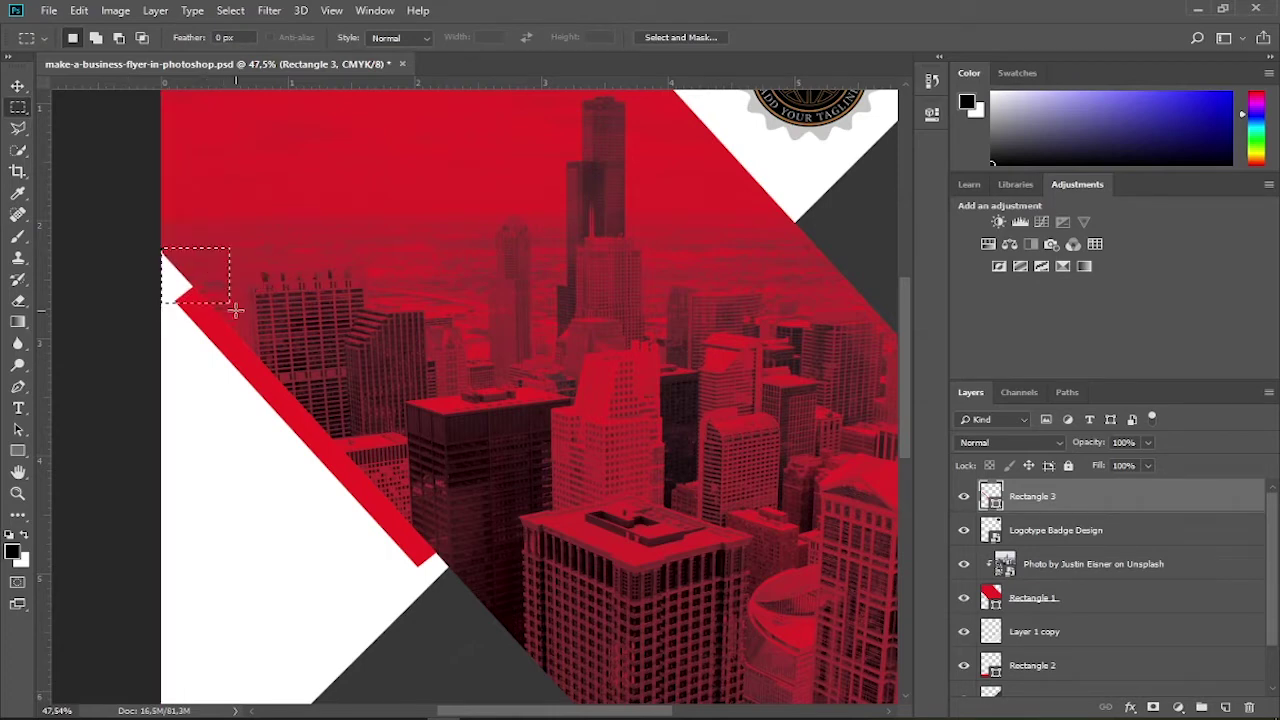
right_click(1055, 500)
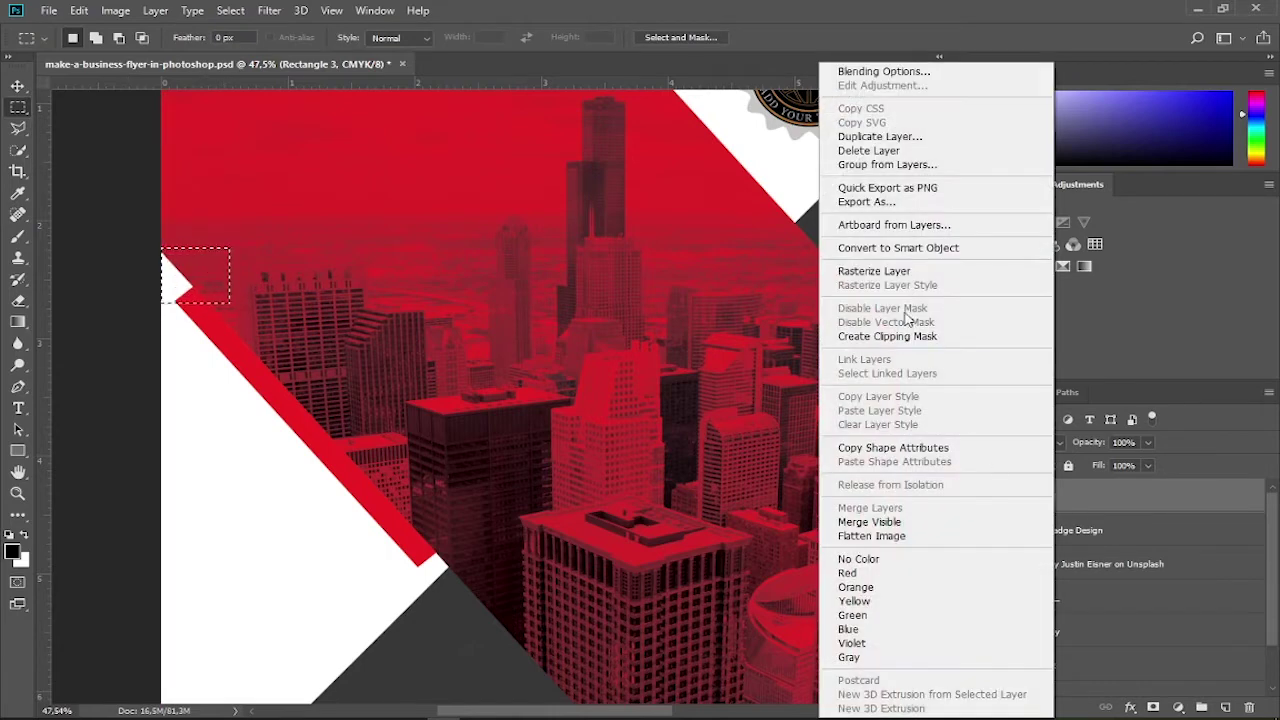
click(874, 271)
key(Delete)
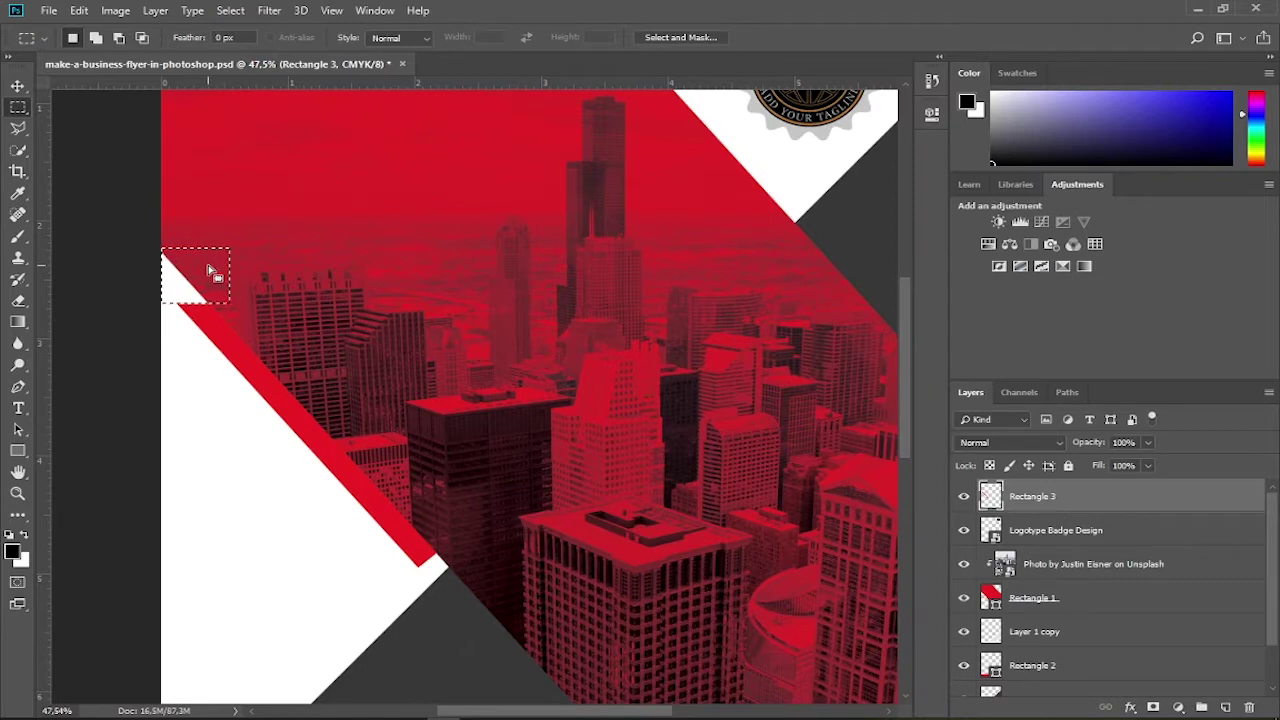
drag(209, 269, 436, 571)
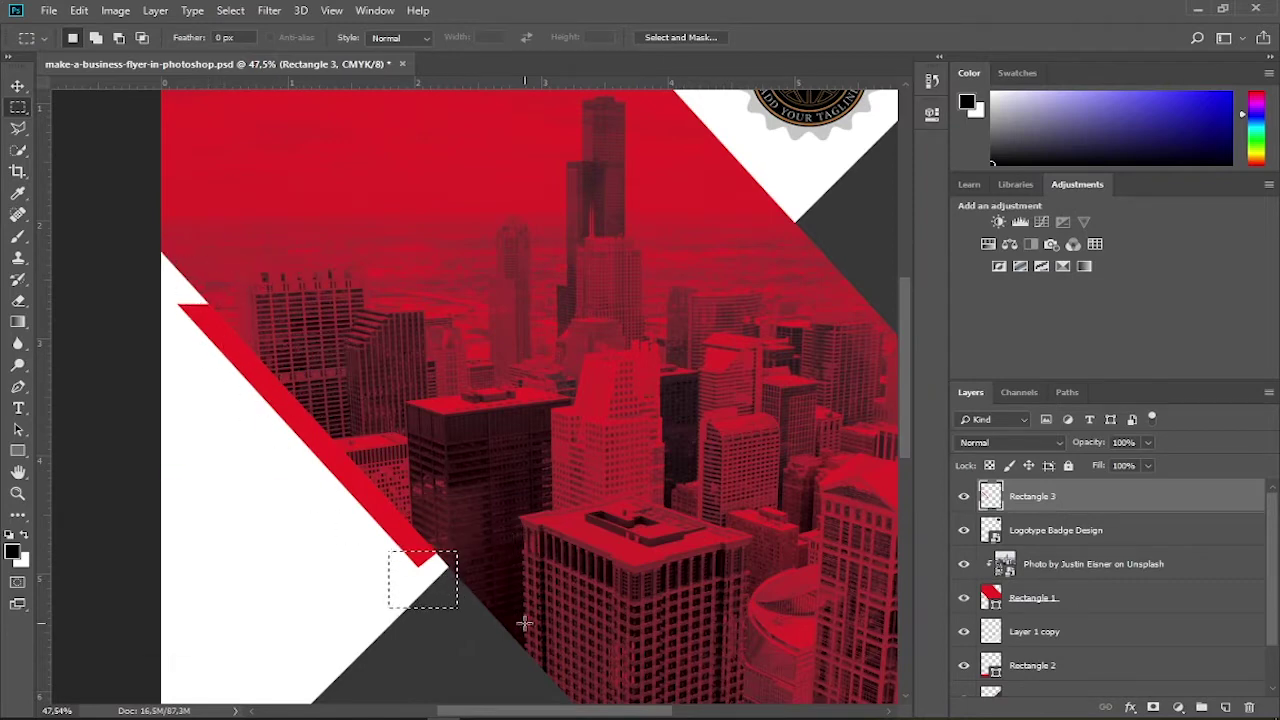
key(Delete)
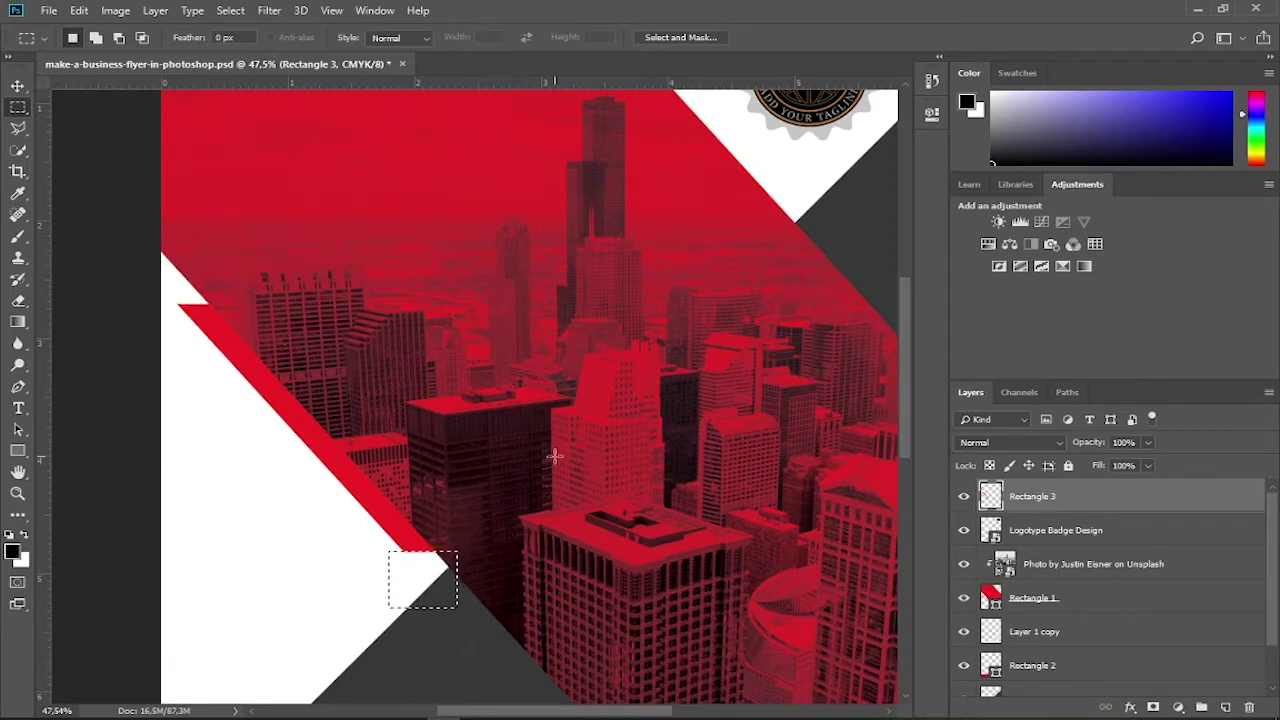
key(ctrl+d)
scroll(476, 497, down, 5)
scroll(663, 580, down, 3)
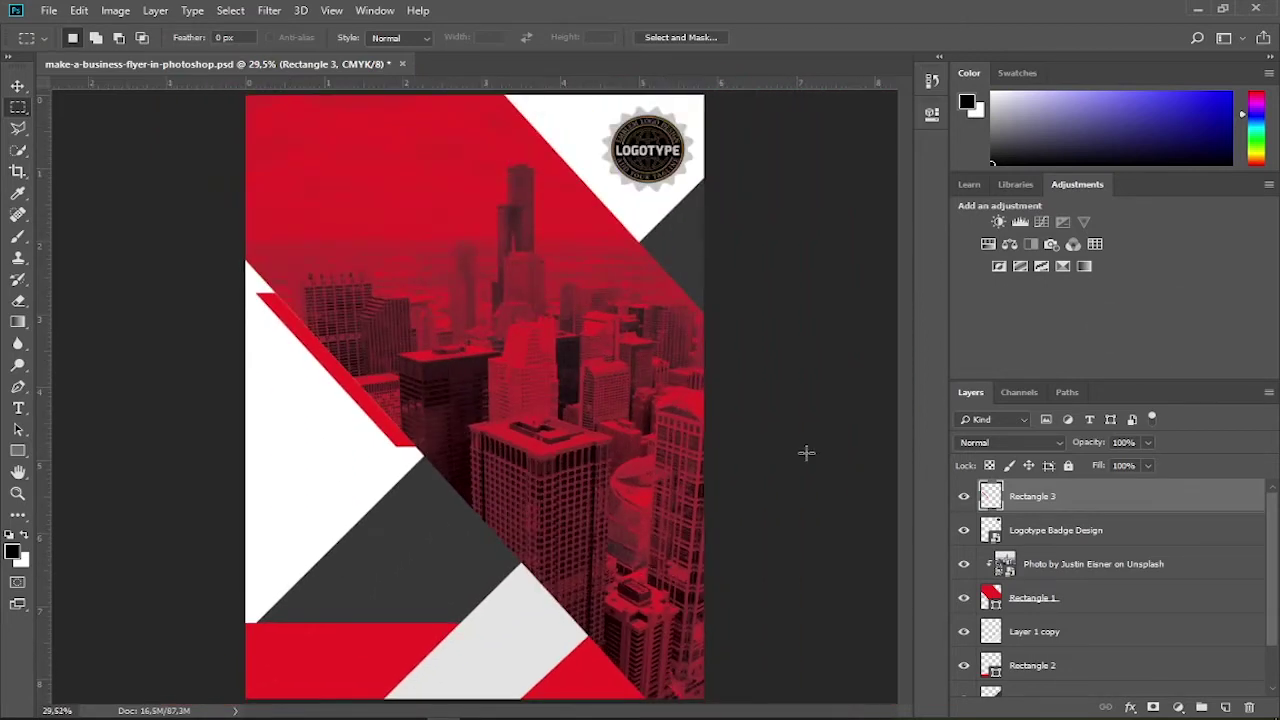
- Duplicate the red stripe twice: one copy on the lower grey area, one near the logo
key(ctrl+j)
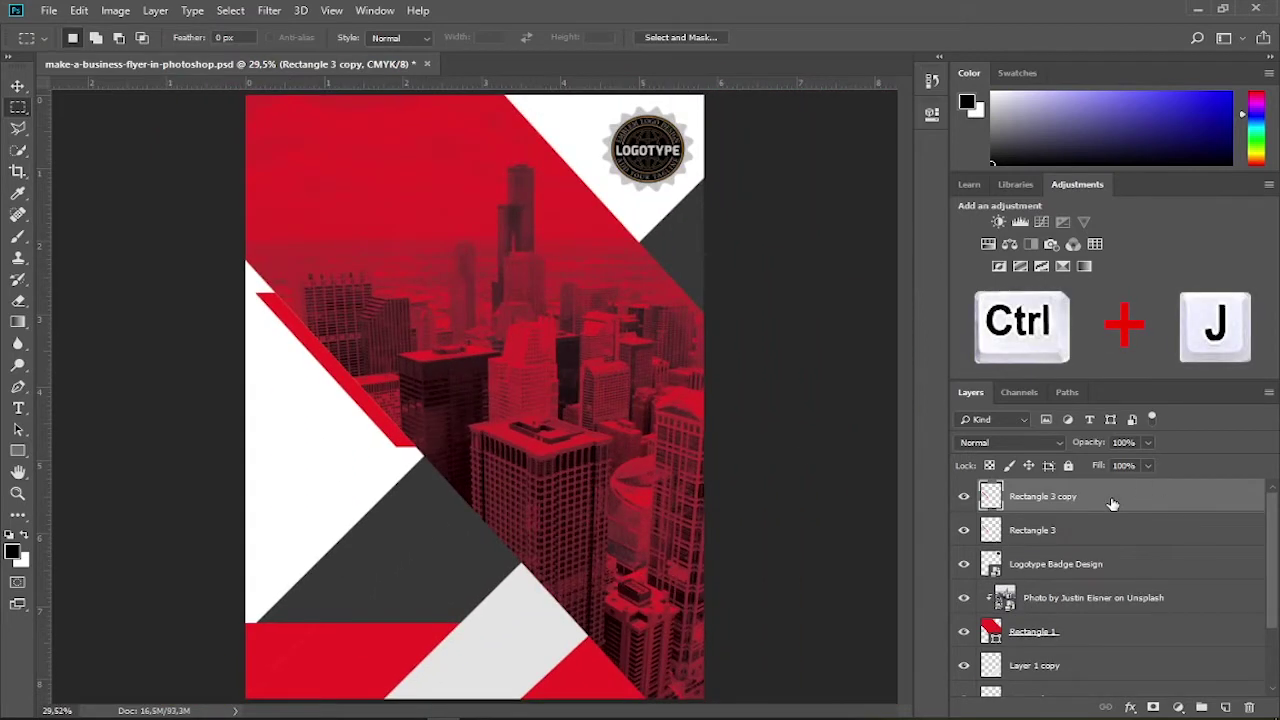
key(v)
drag(378, 418, 605, 692)
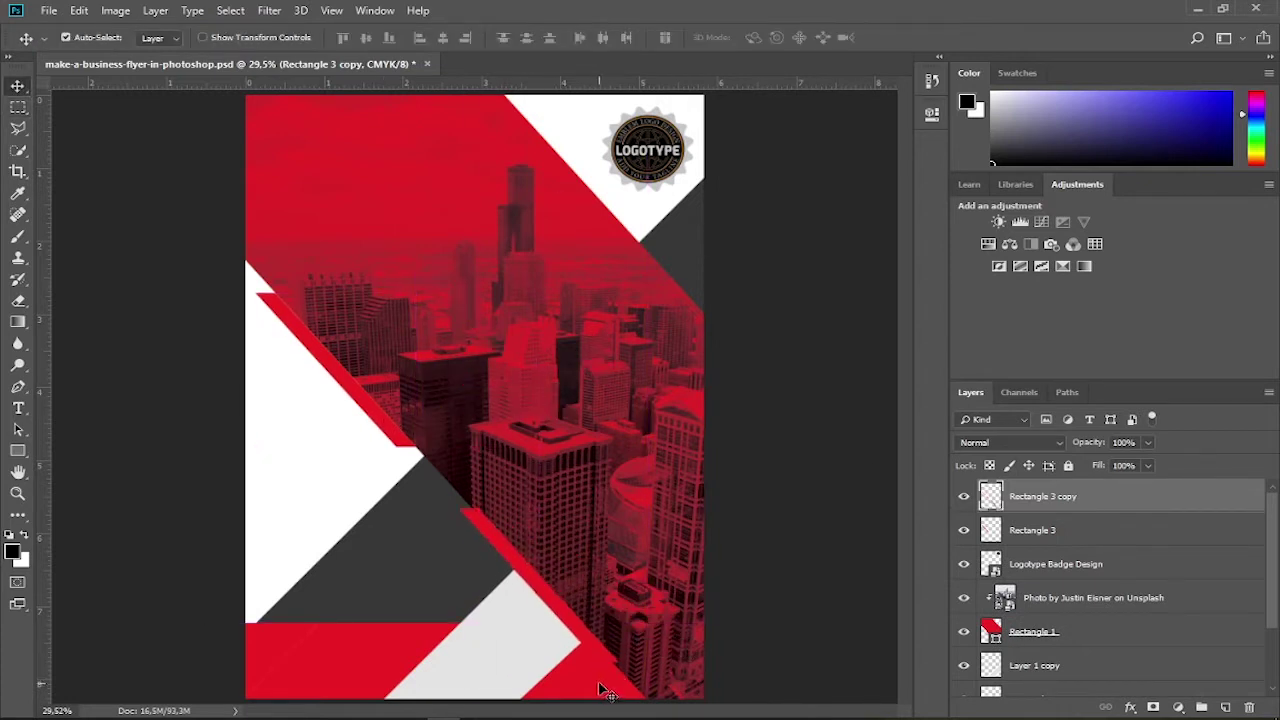
key(ctrl+j)
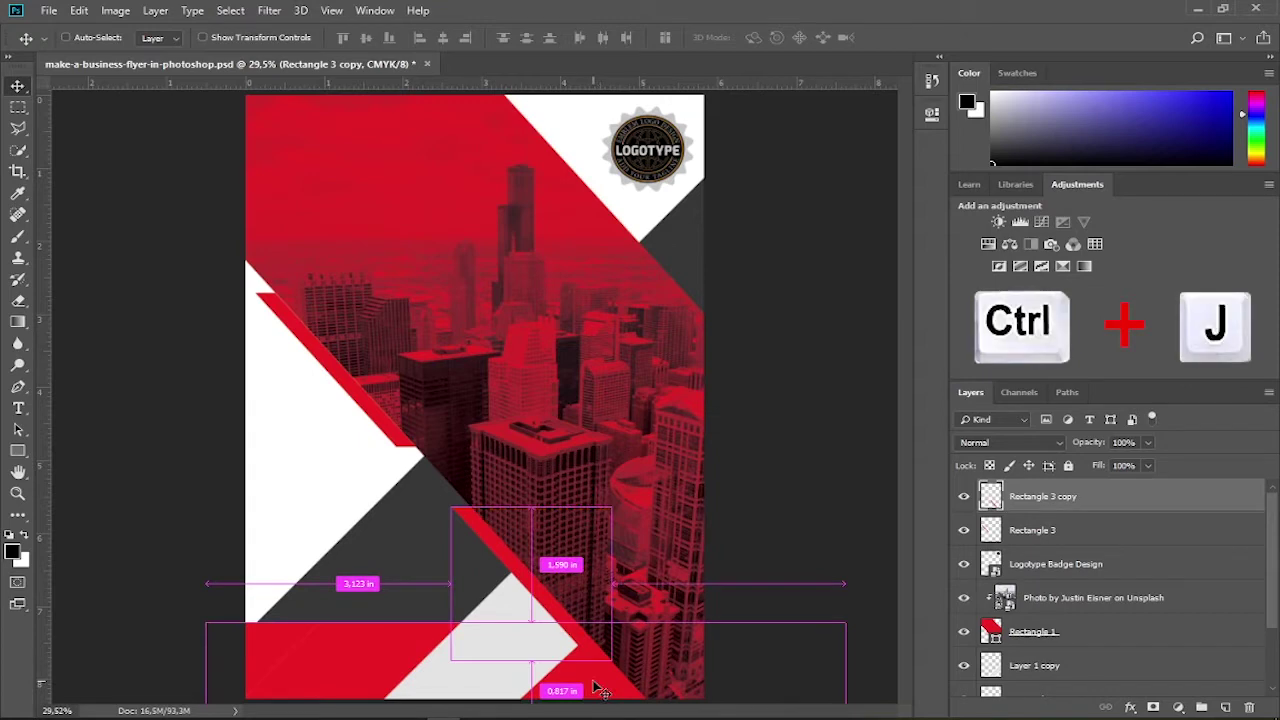
drag(563, 615, 676, 270)
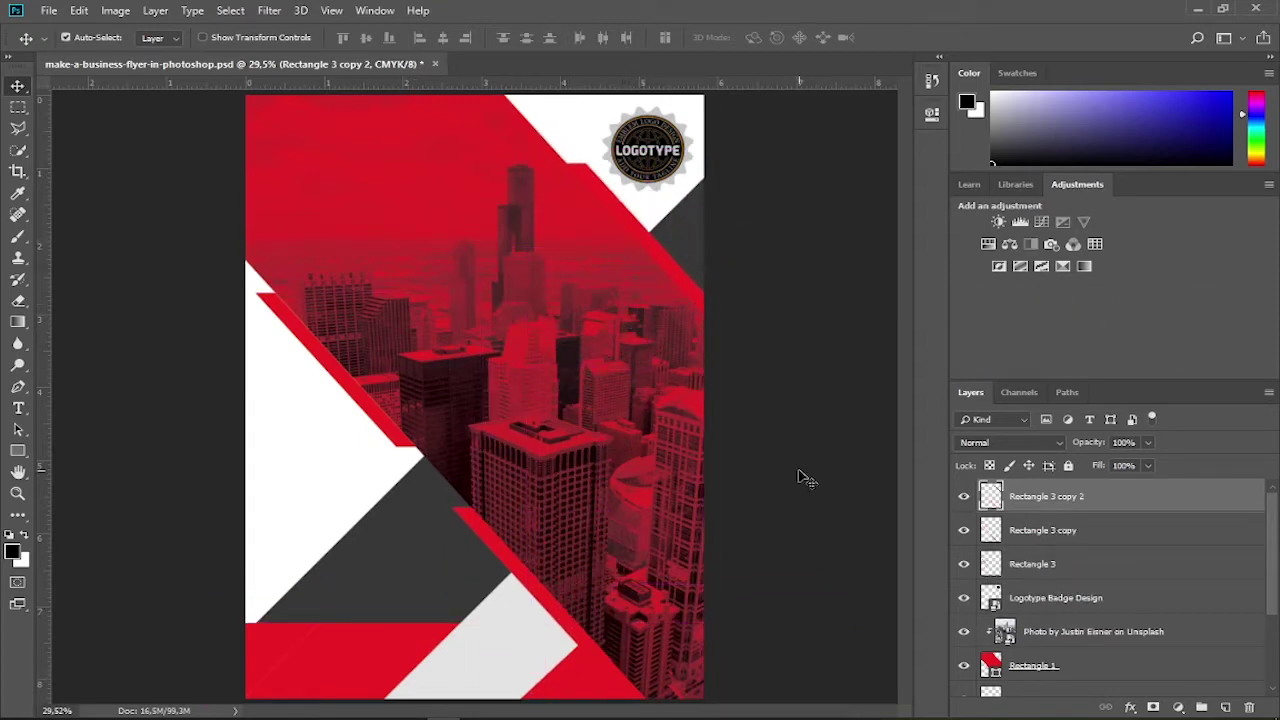
scroll(780, 468, up, 1)
scroll(640, 600, down, 3)
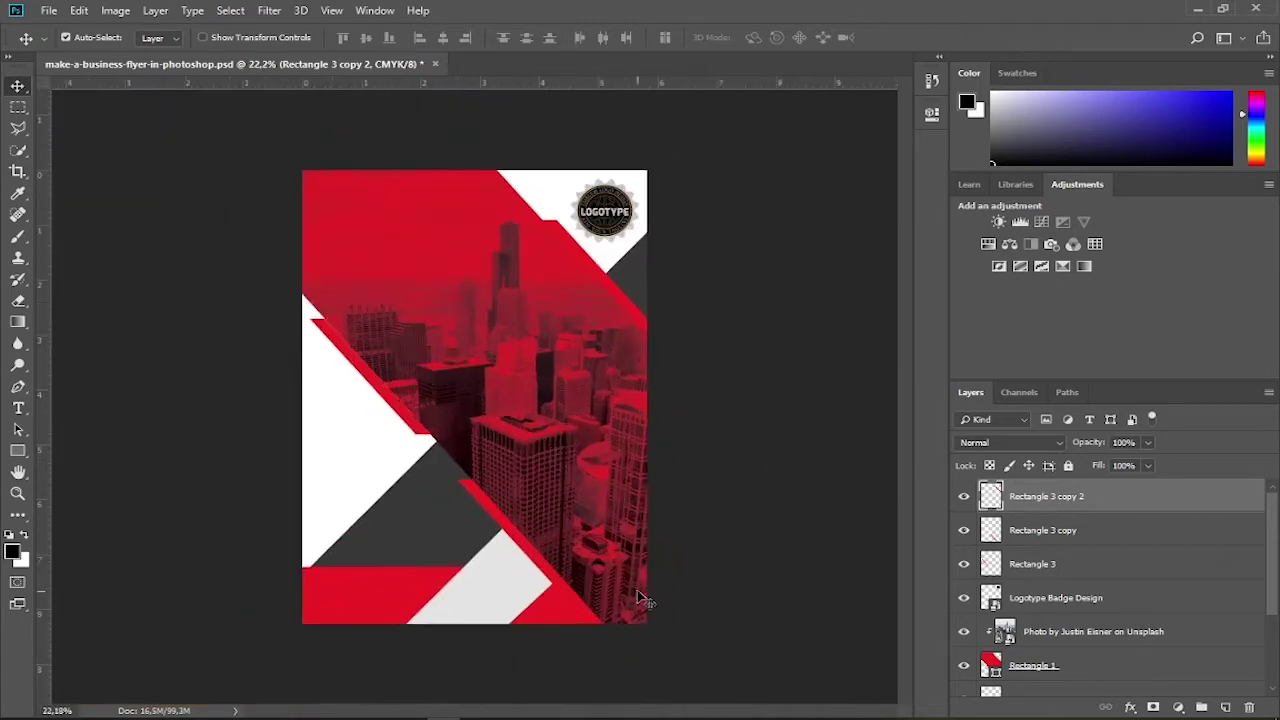
scroll(215, 430, up, 1)
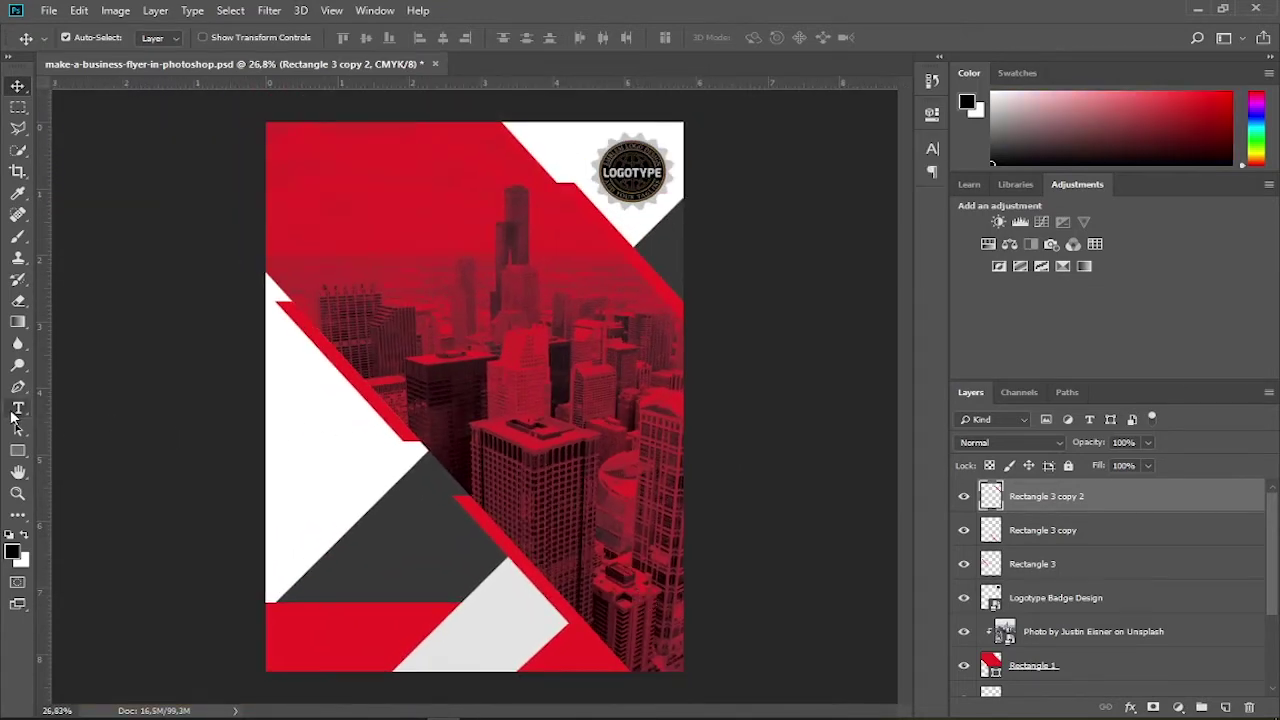
drag(18, 408, 125, 412)
- Type the white two-line headline 'GROW YOUR / BUSINESS WITH US' over the upper photo
click(125, 412)
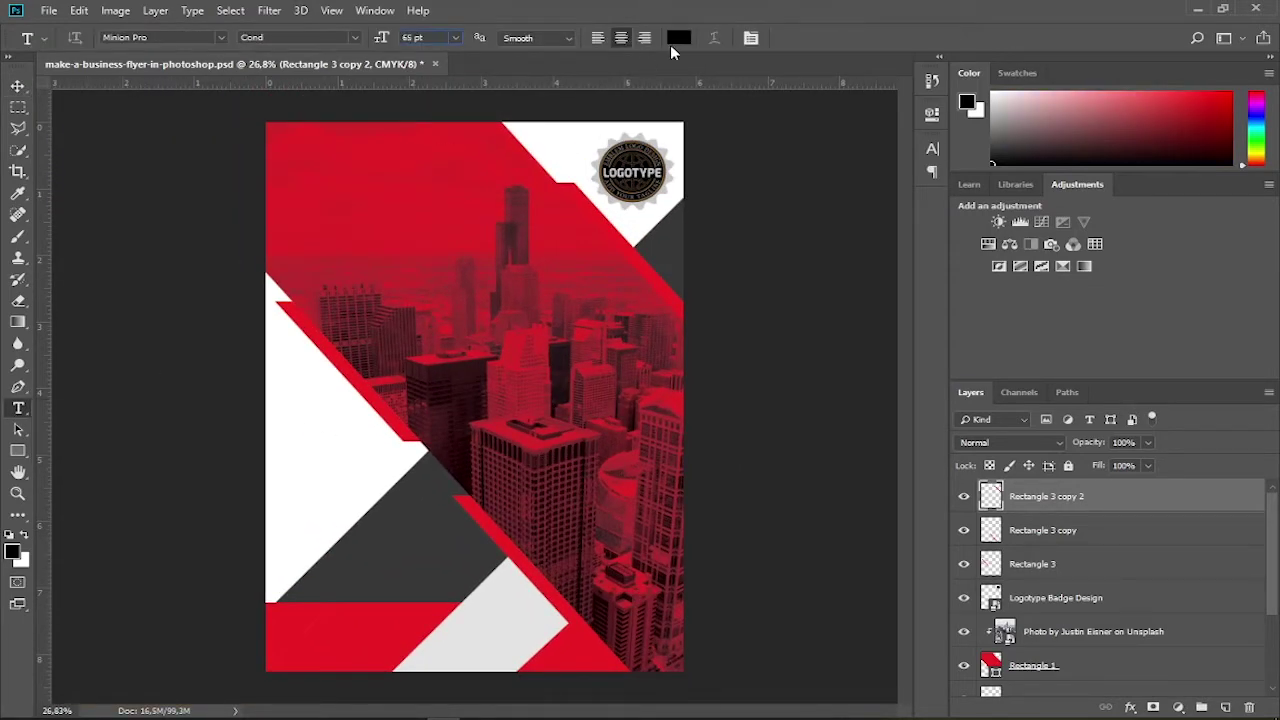
click(680, 38)
click(678, 207)
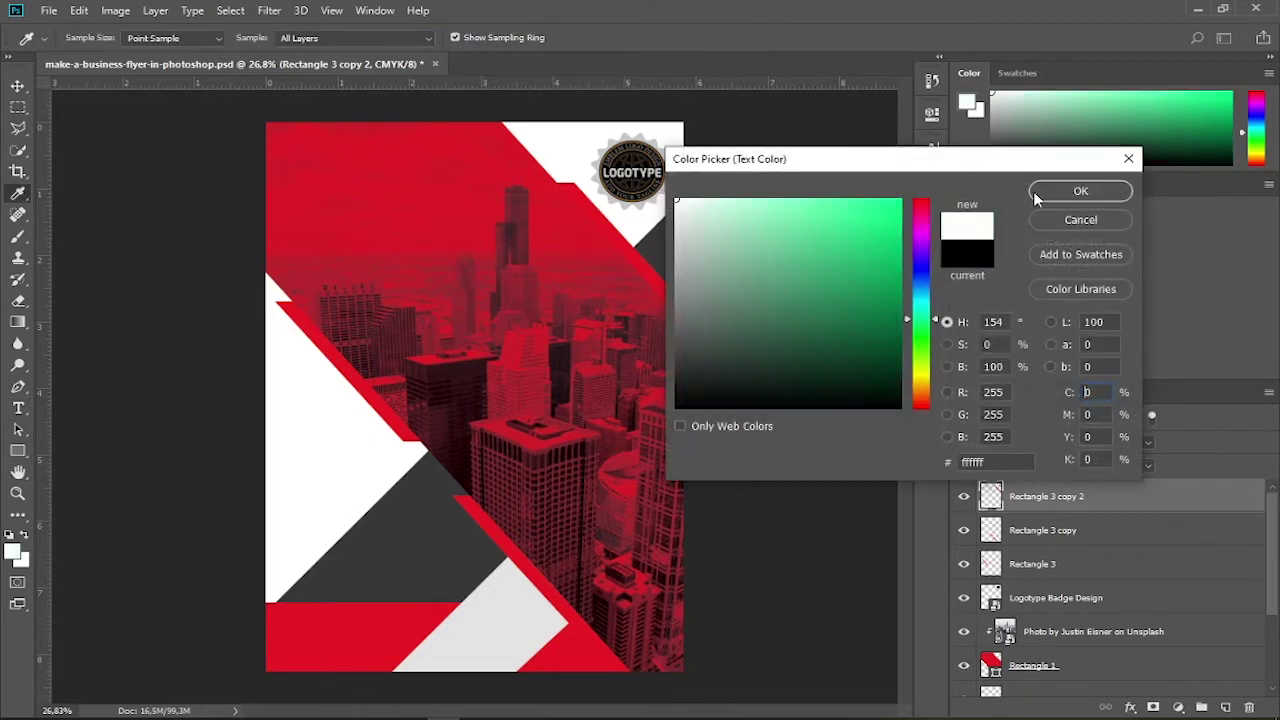
click(1085, 191)
click(454, 303)
text(GROW YOUR)
key(Return)
text(BUSINESS)
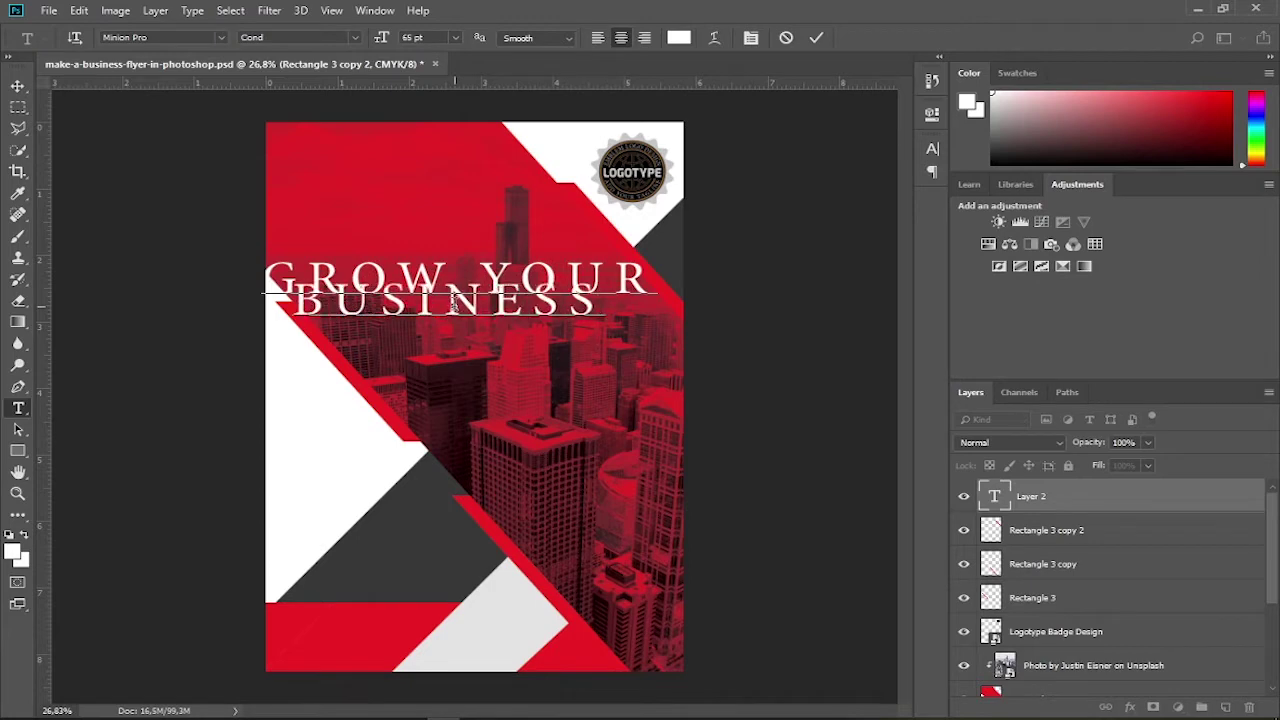
text( WITH US)
click(993, 497)
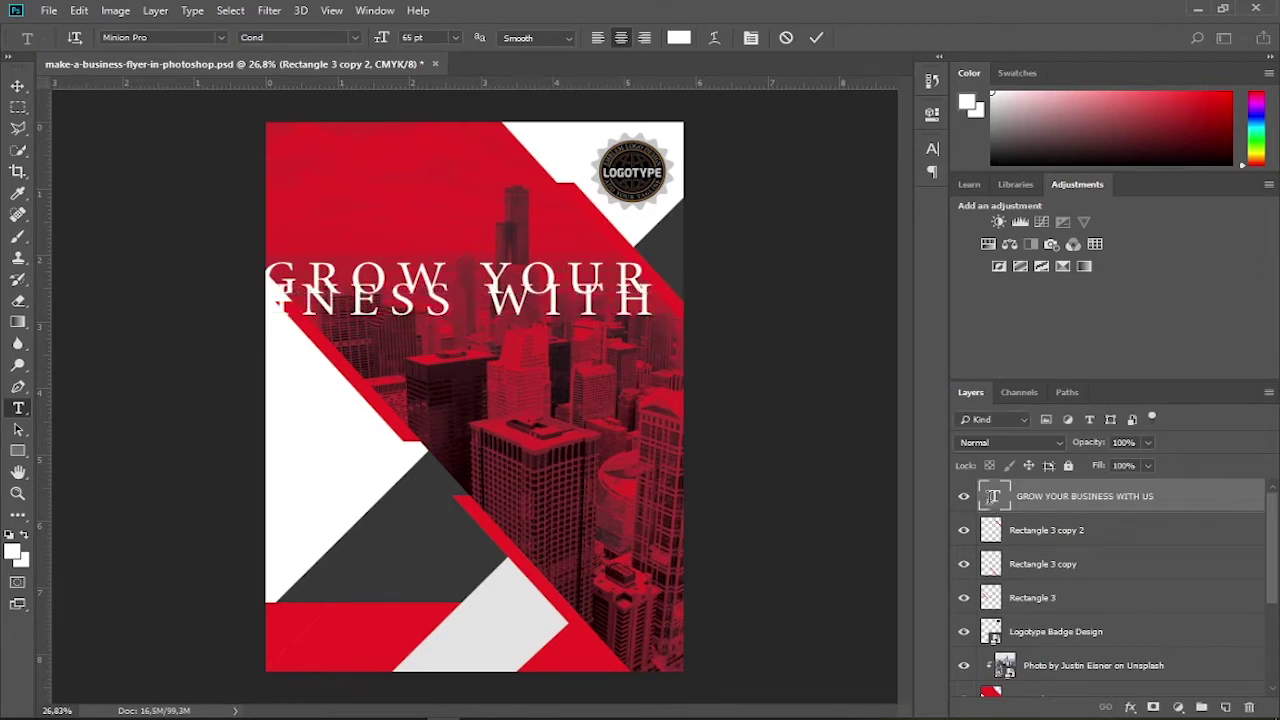
- Set the headline's leading and tracking to -100, left-align it, and move it to the top-left
double_click(993, 497)
click(932, 149)
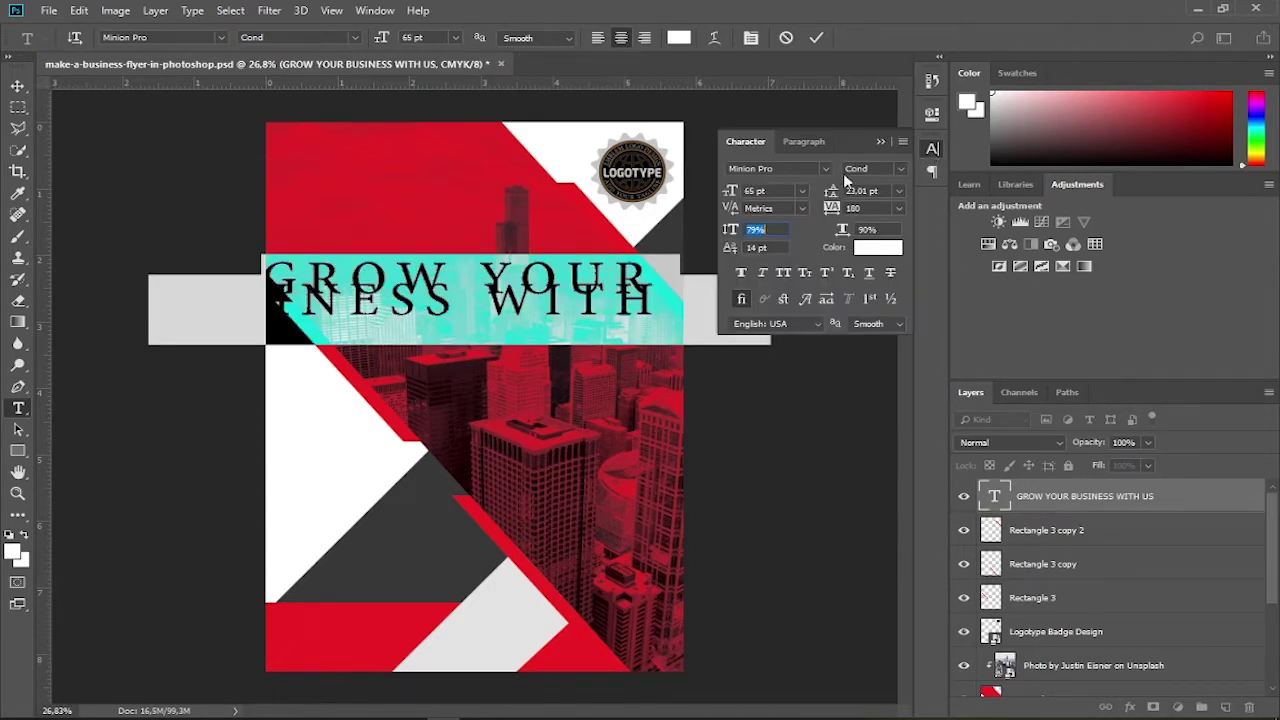
drag(833, 191, 845, 195)
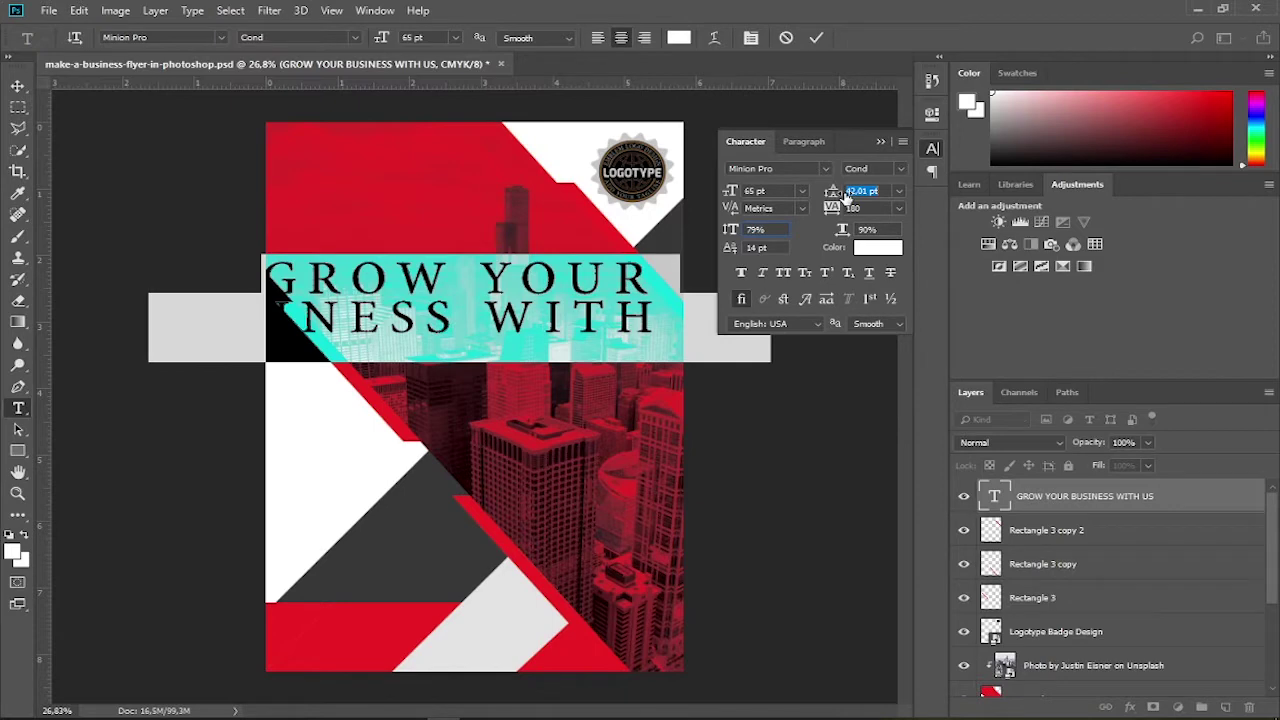
drag(831, 207, 628, 42)
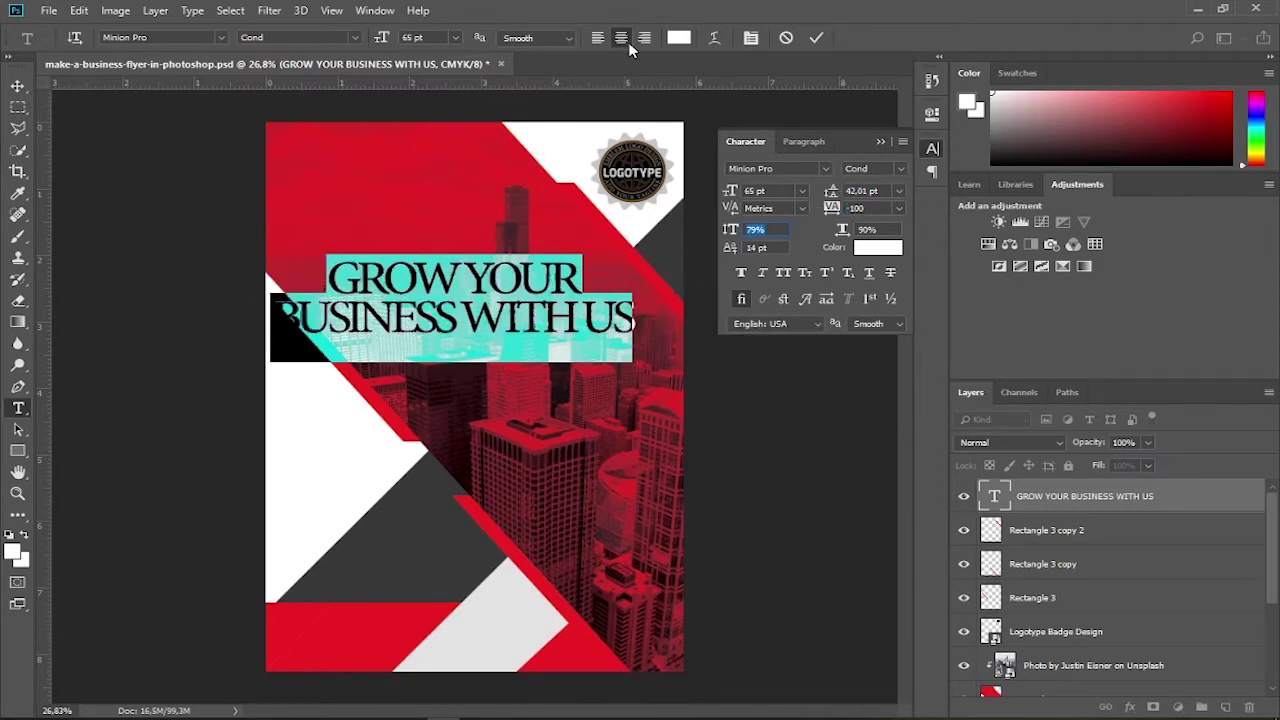
click(600, 38)
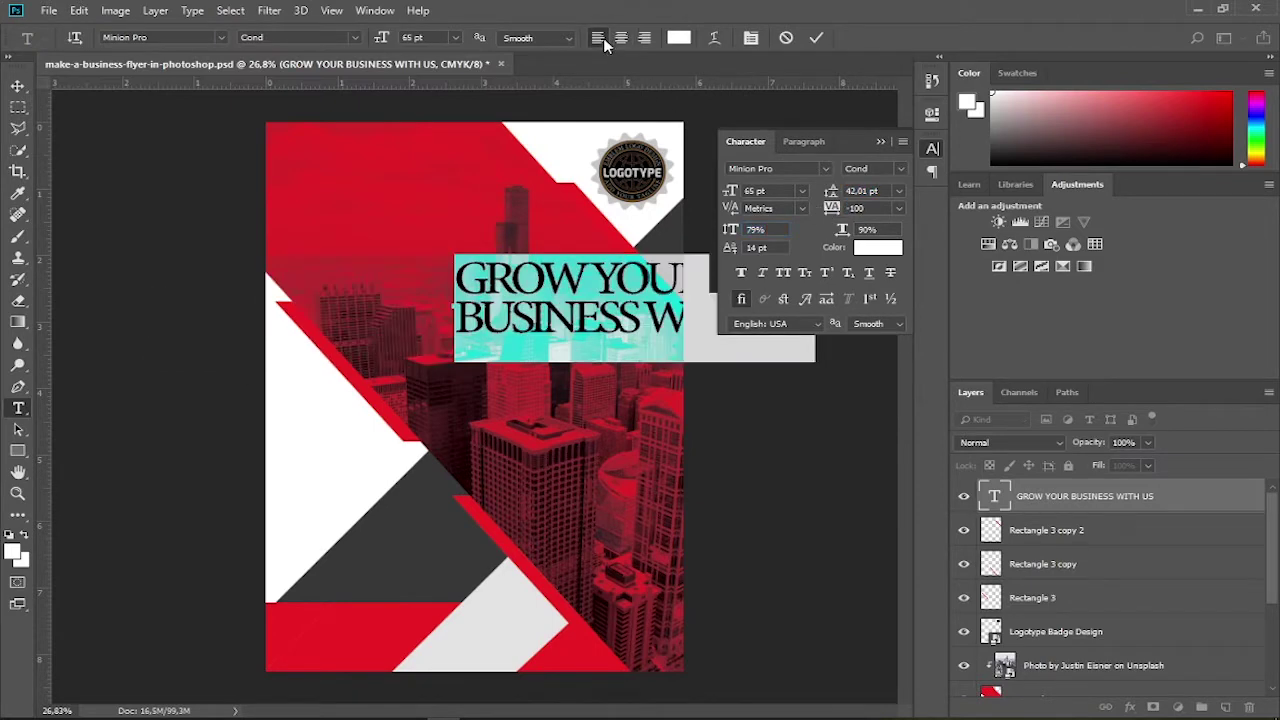
click(815, 38)
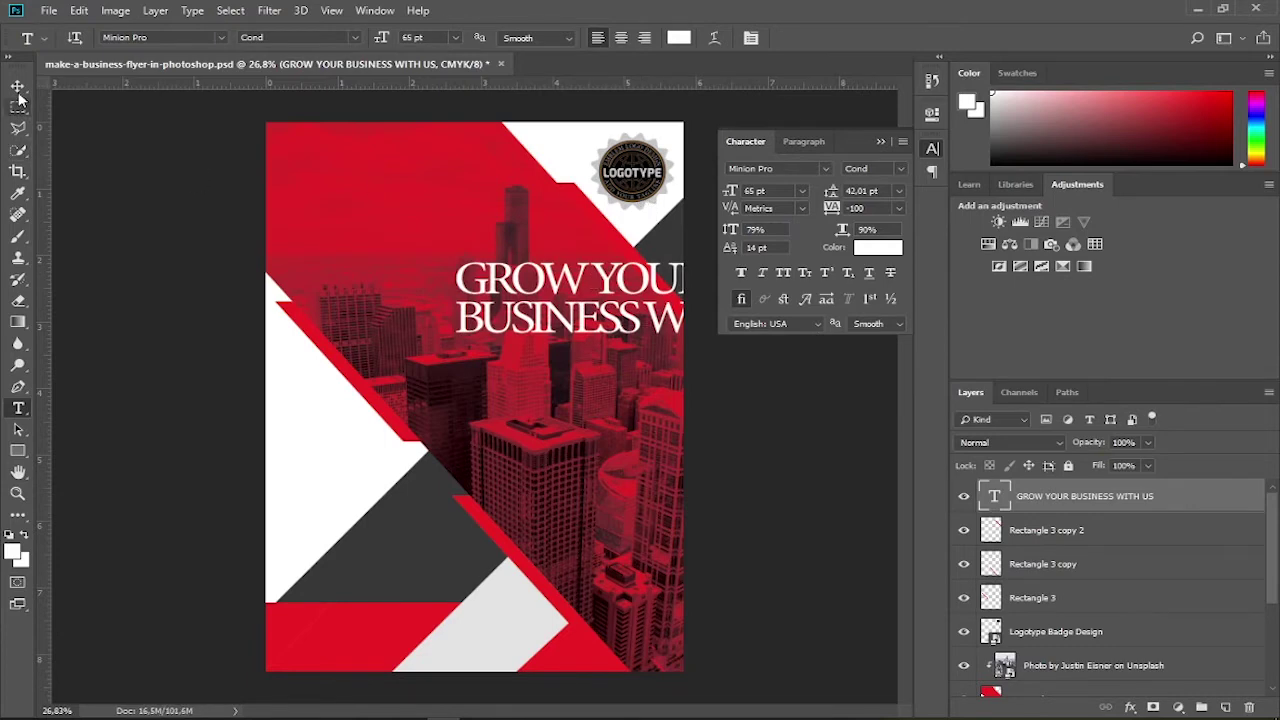
drag(18, 86, 57, 105)
drag(537, 316, 355, 236)
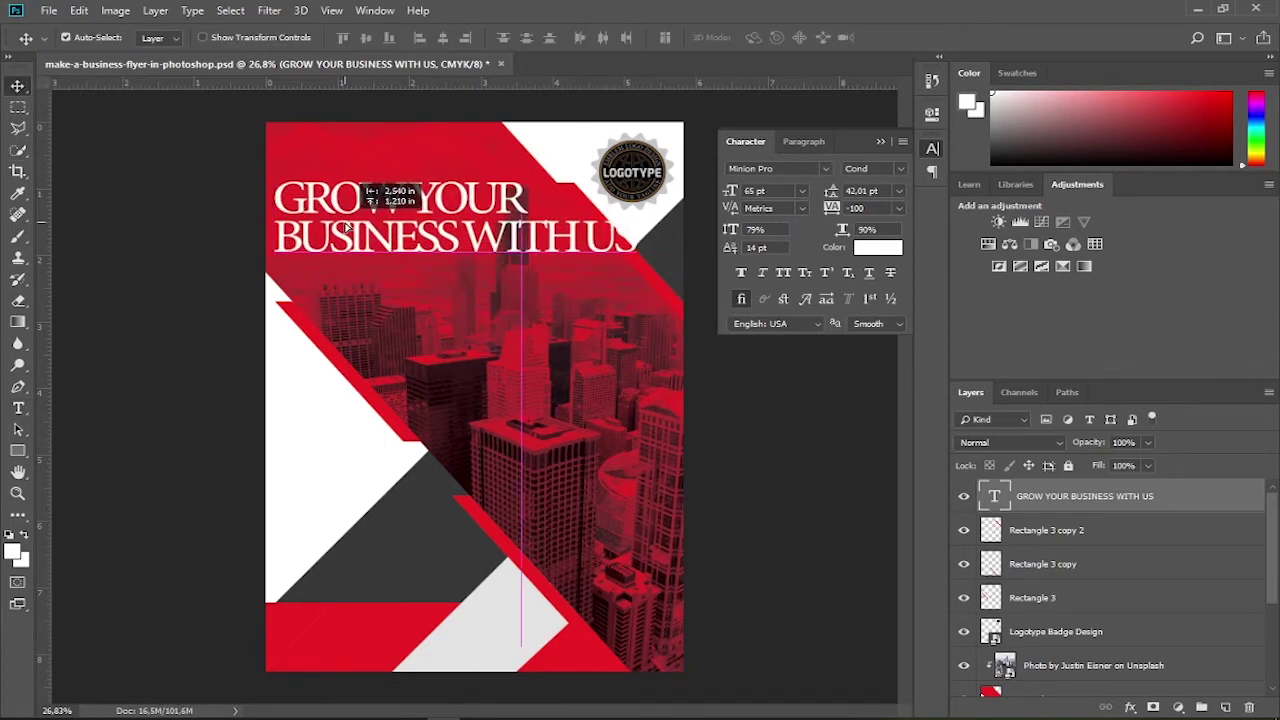
- Resize the headline to 52 pt and nudge it slightly upward
double_click(993, 497)
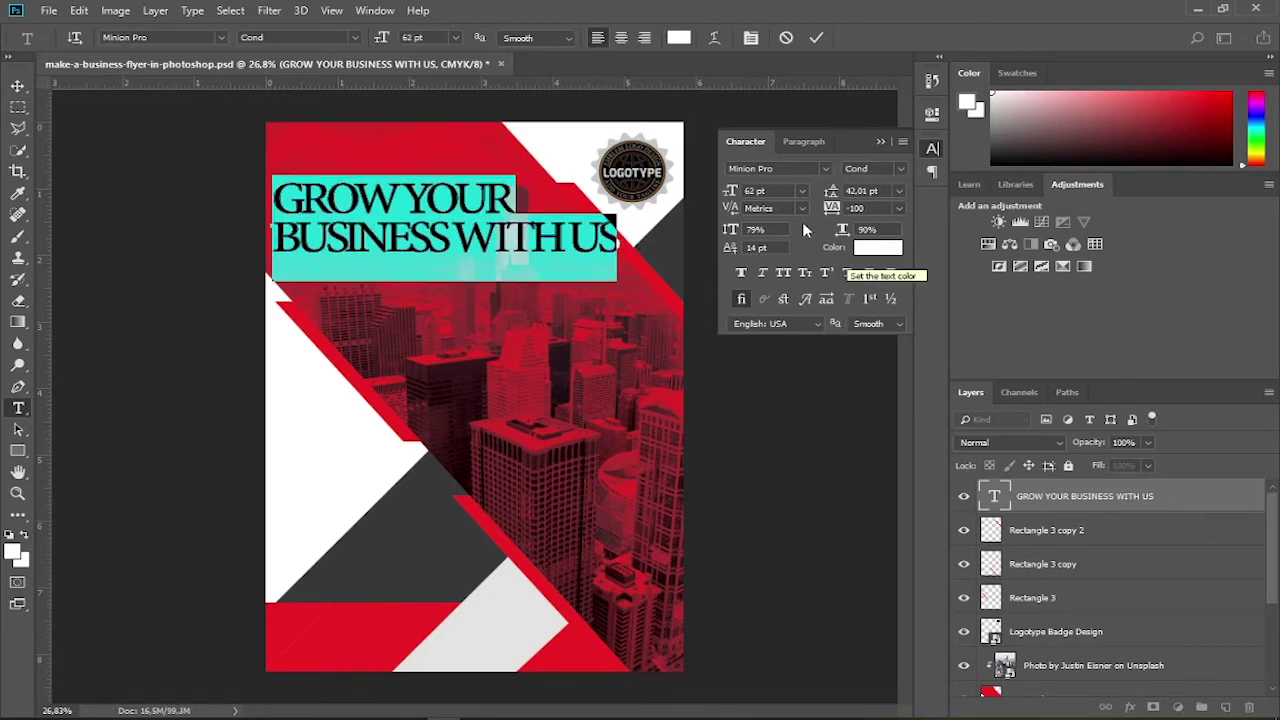
scroll(770, 190, down, 3)
click(757, 191)
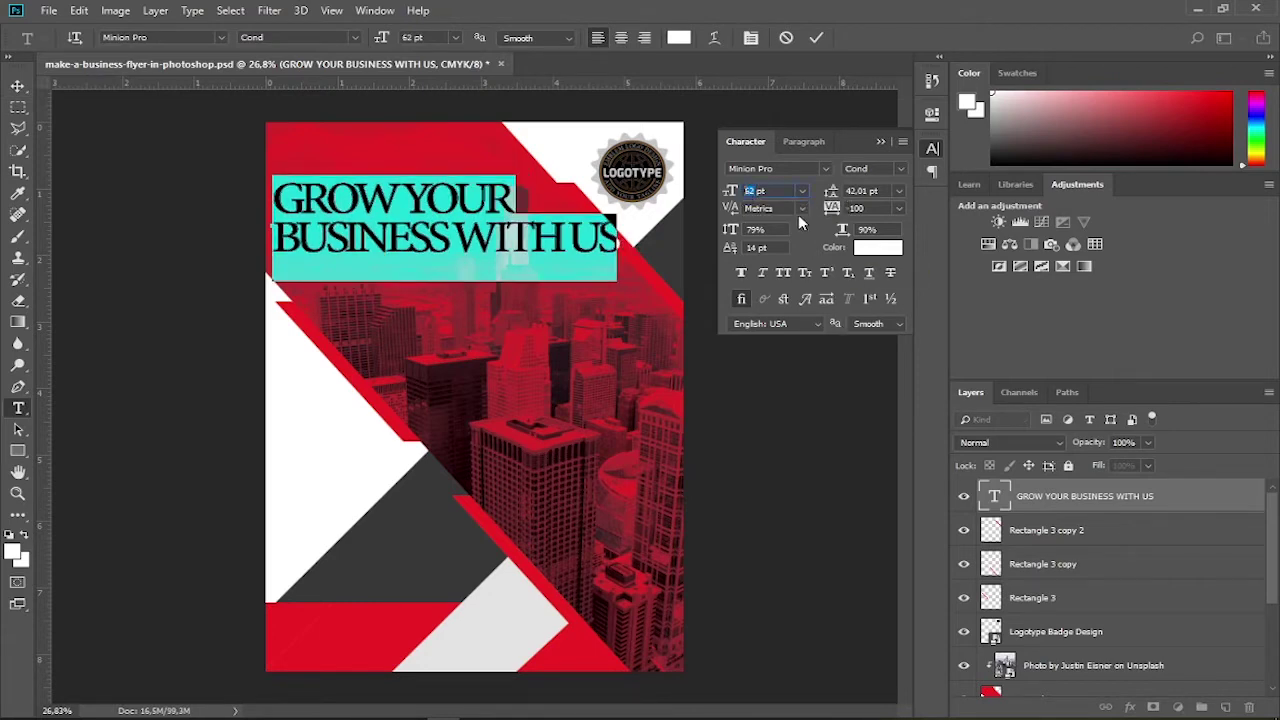
text(52)
key(Return)
key(alt+Right)
key(alt+Right)
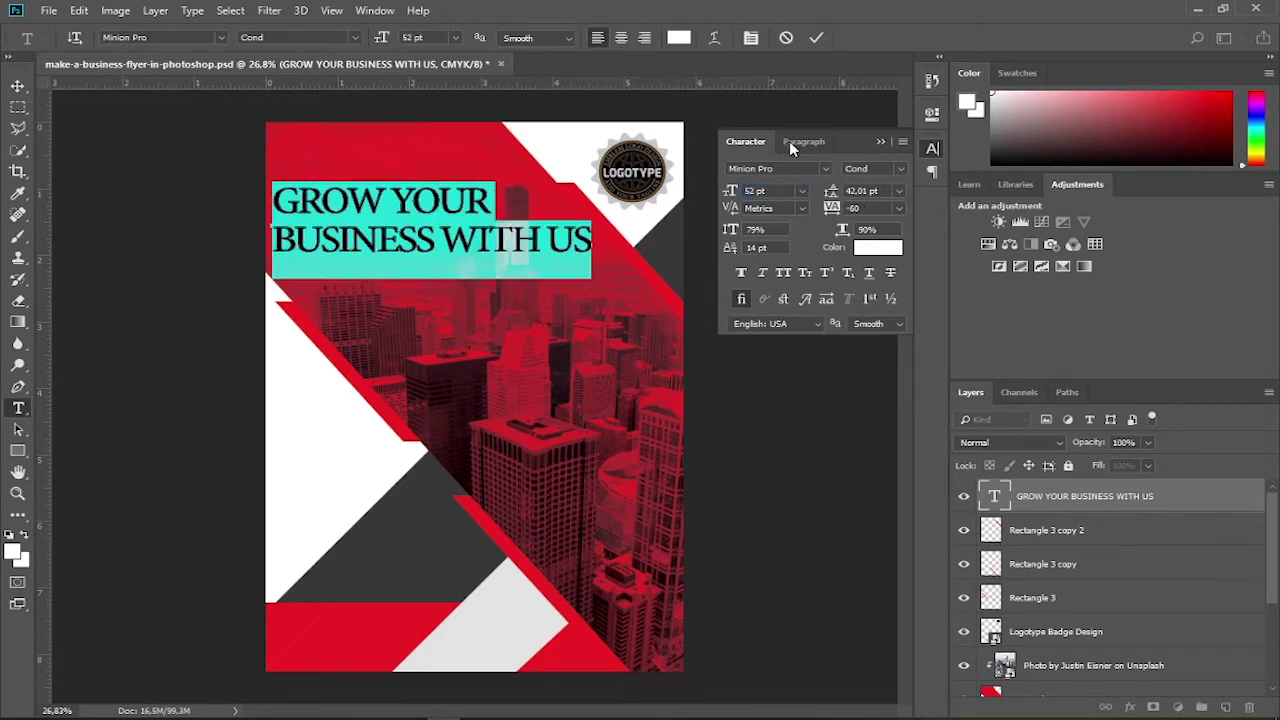
click(818, 37)
key(v)
mouse_move(410, 216)
mouse_down()
mouse_move(407, 206)
mouse_move(421, 221)
mouse_up()
- Change the headline font to Montserrat Bold
double_click(993, 497)
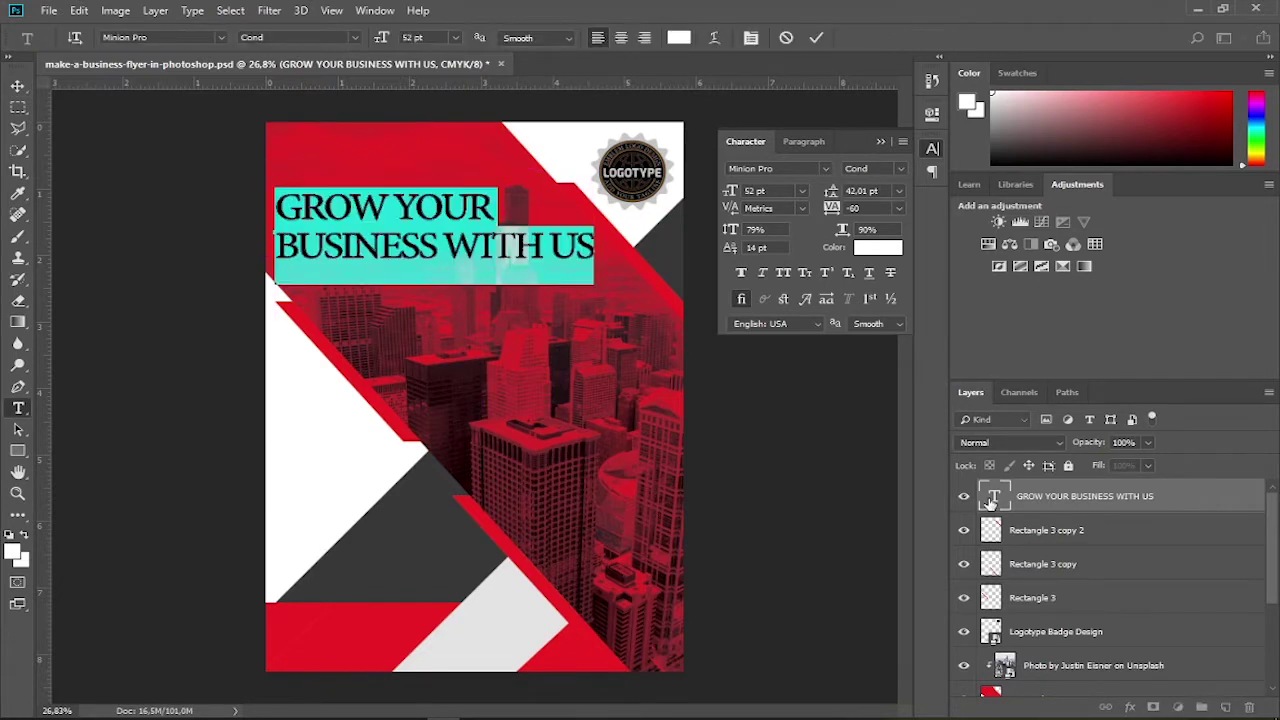
click(824, 170)
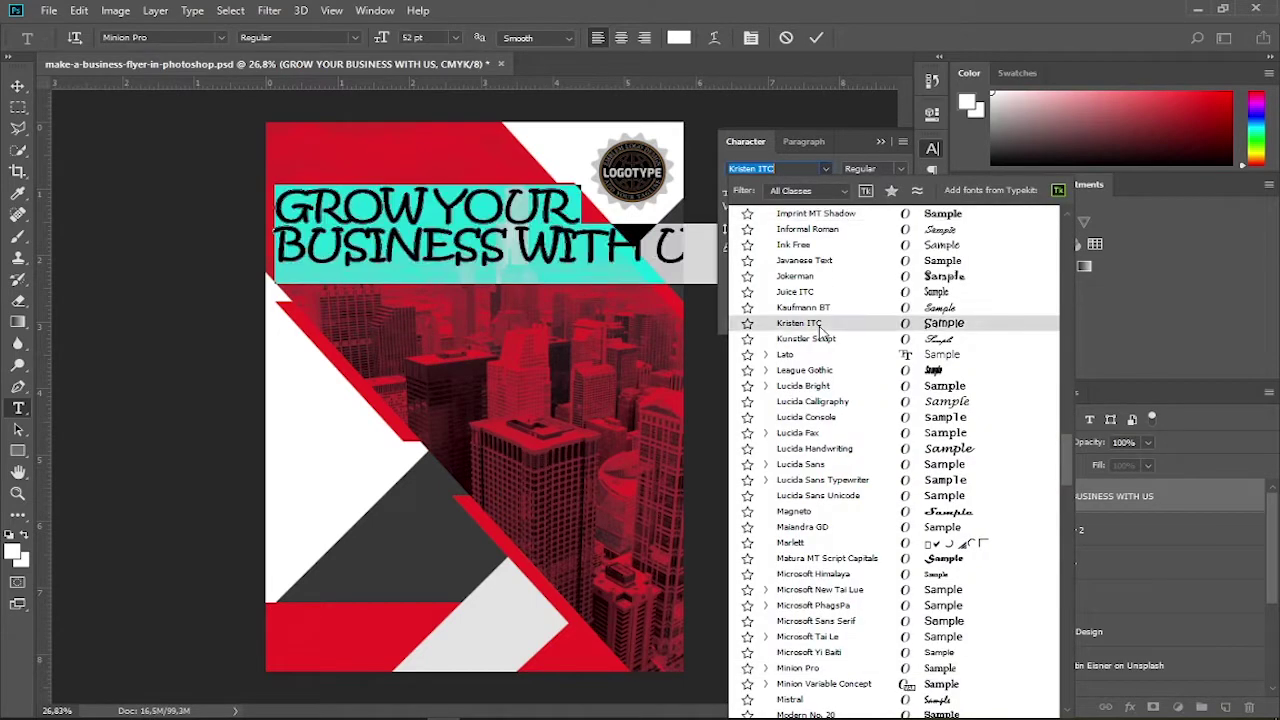
scroll(795, 470, down, 6)
click(766, 481)
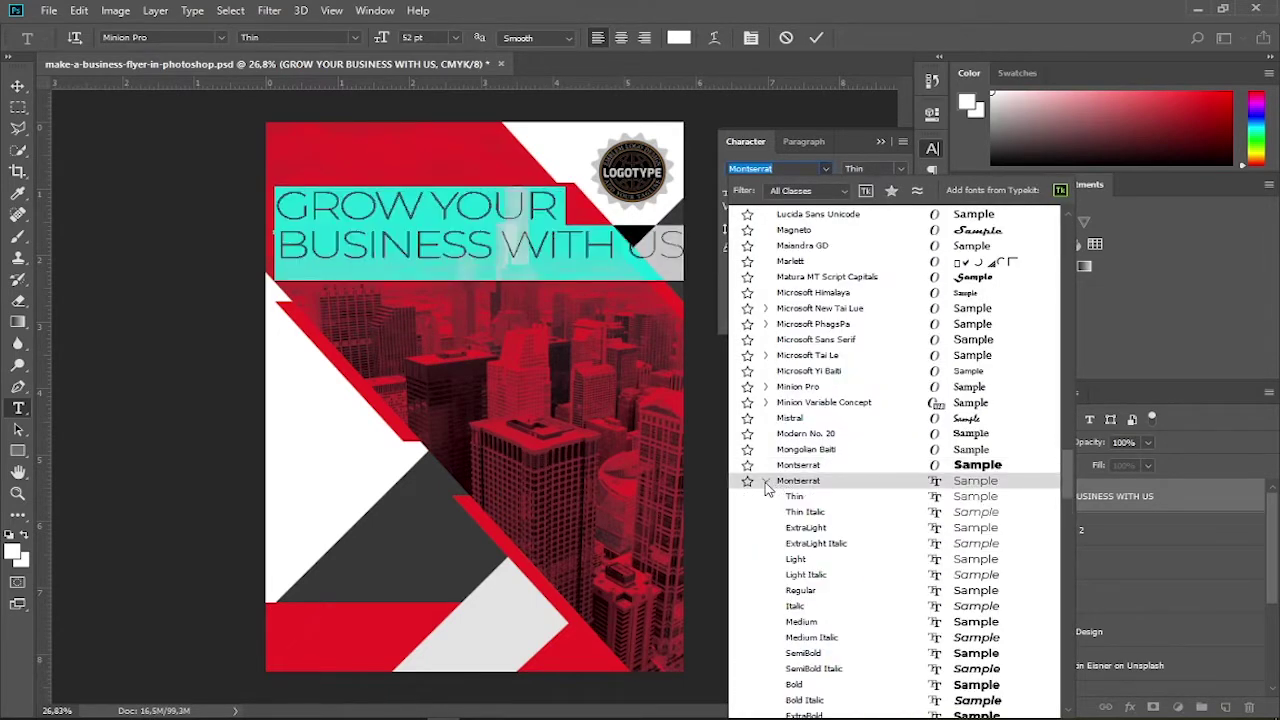
scroll(830, 582, down, 2)
scroll(820, 572, down, 1)
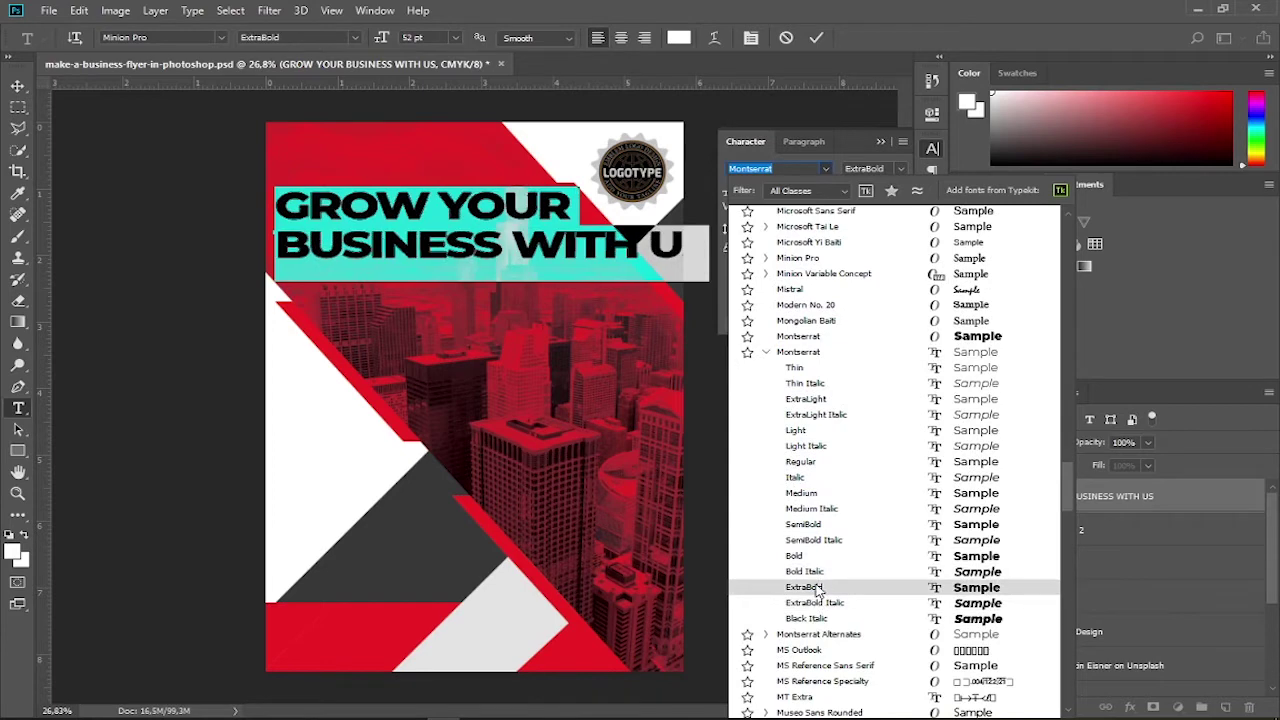
click(815, 559)
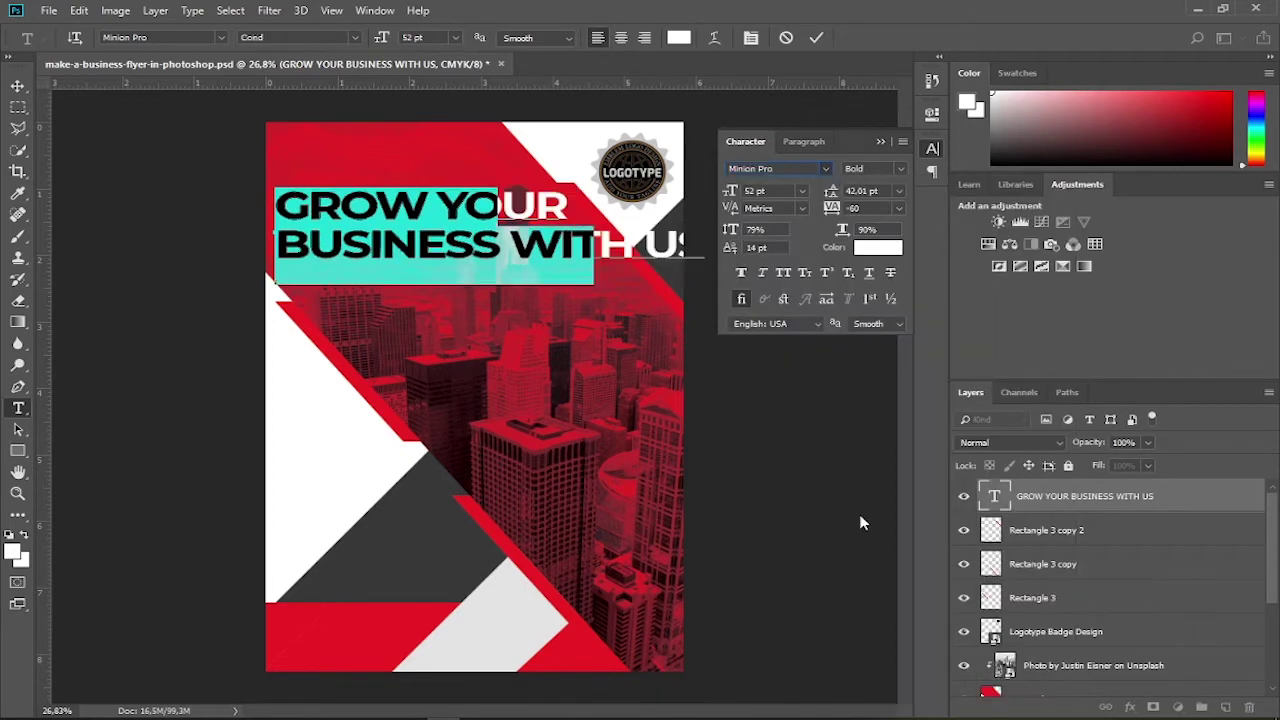
key(ctrl+h)
- Shrink the headline to about 40 pt and shift it slightly up and right
double_click(996, 496)
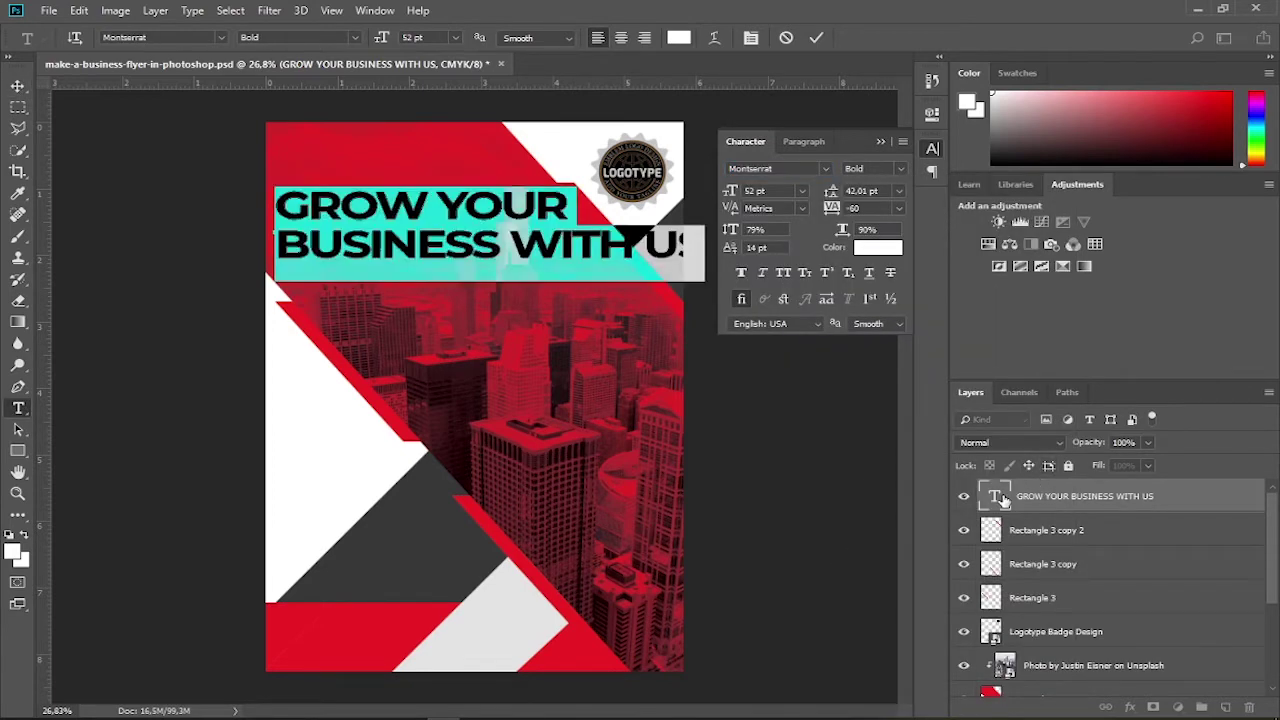
drag(735, 192, 727, 198)
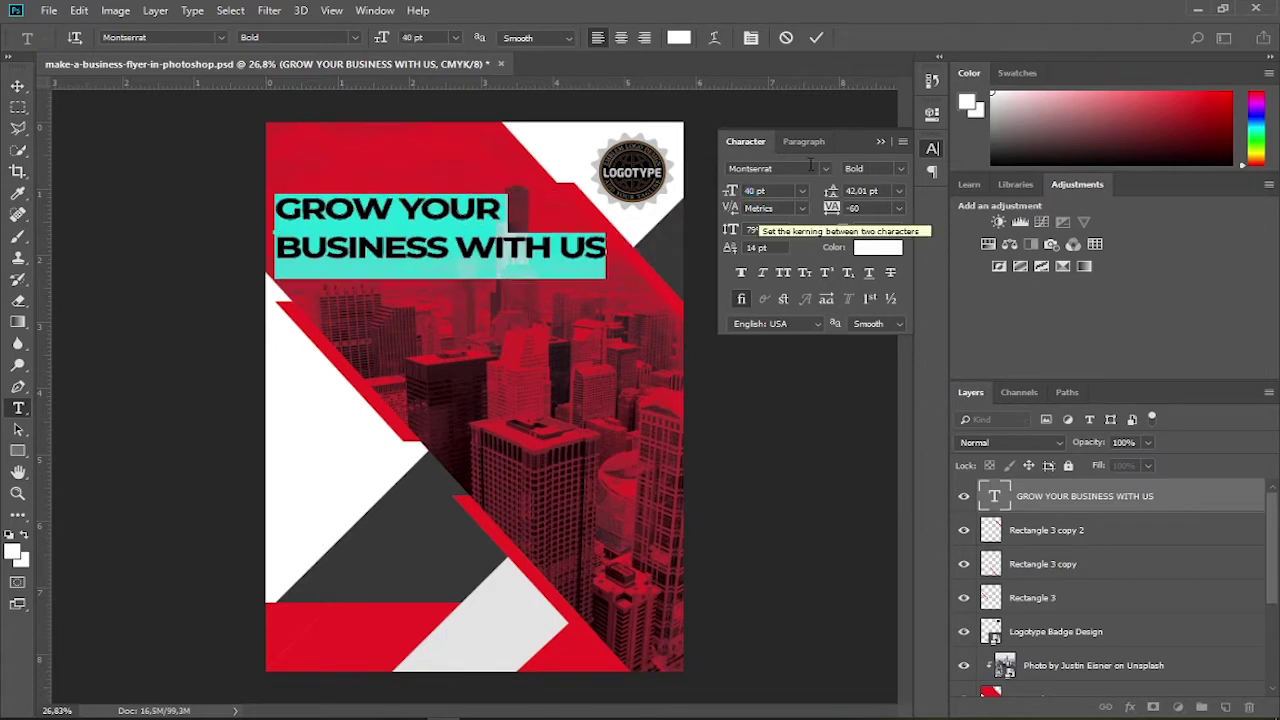
click(816, 37)
key(v)
drag(398, 252, 400, 247)
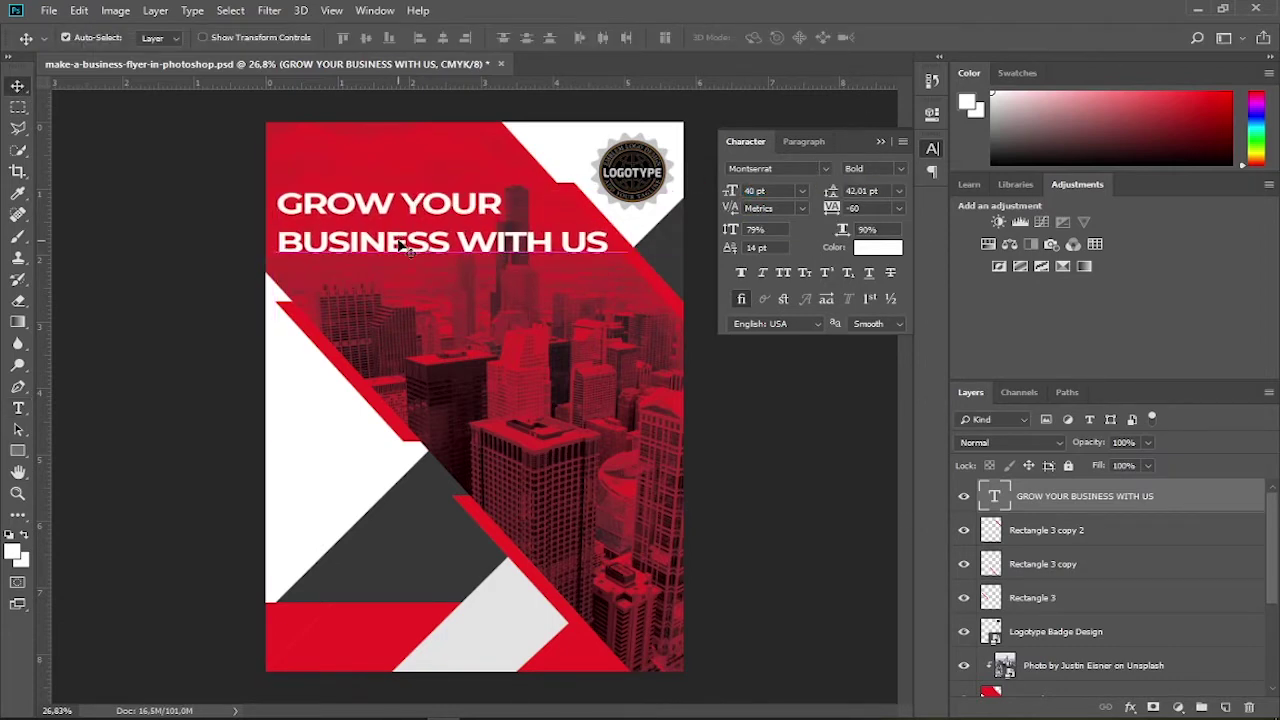
- Break the headline before WITH so WITH US gets its own line, then move it toward the top-left
double_click(995, 497)
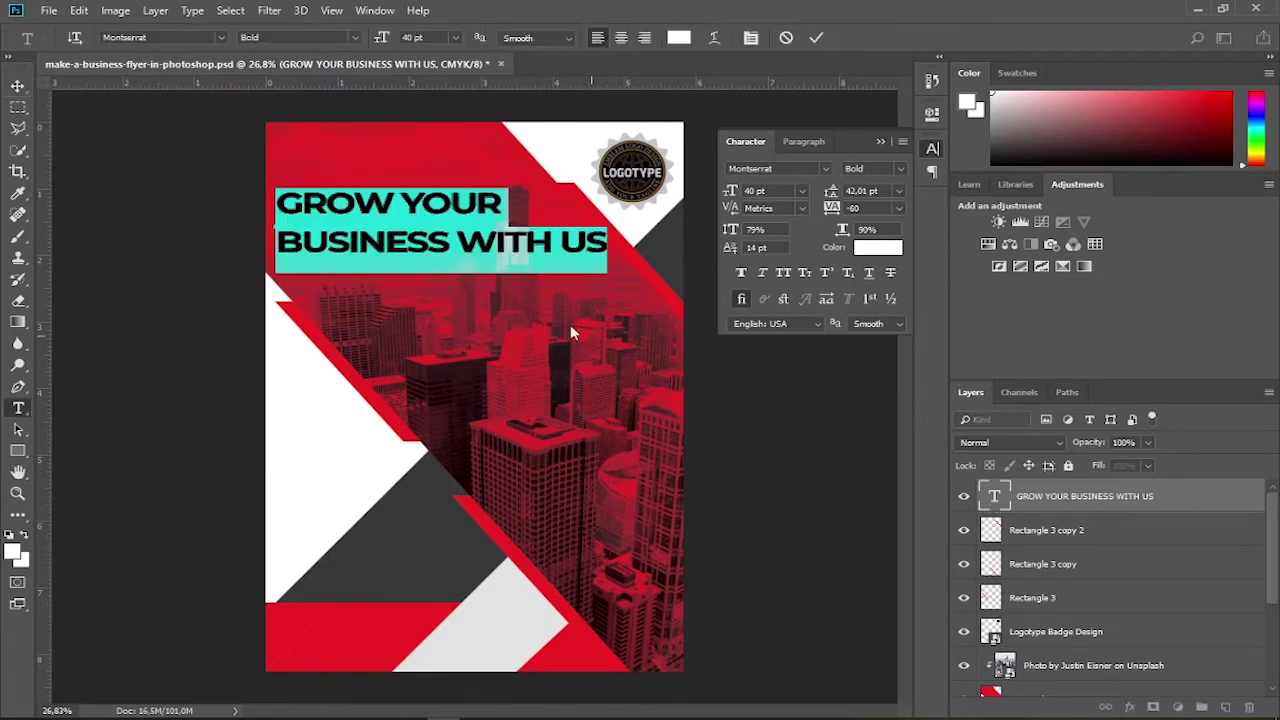
click(460, 248)
key(Return)
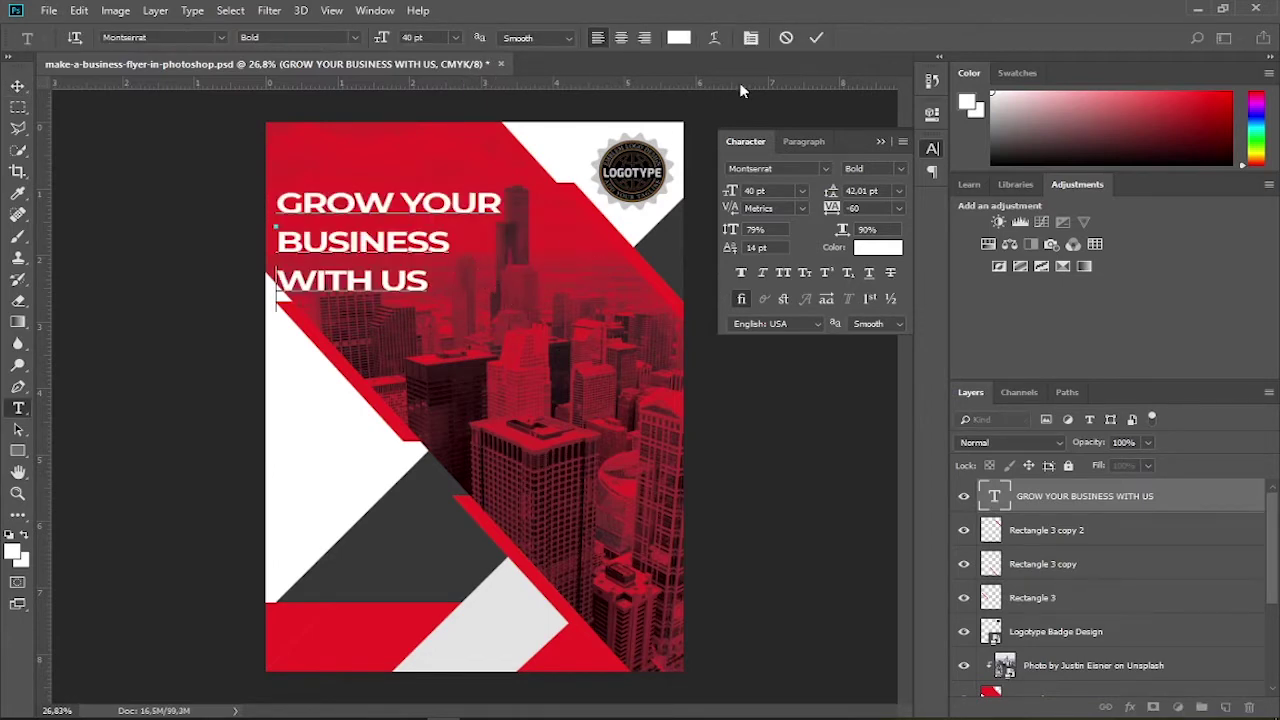
click(817, 37)
key(v)
drag(385, 212, 402, 180)
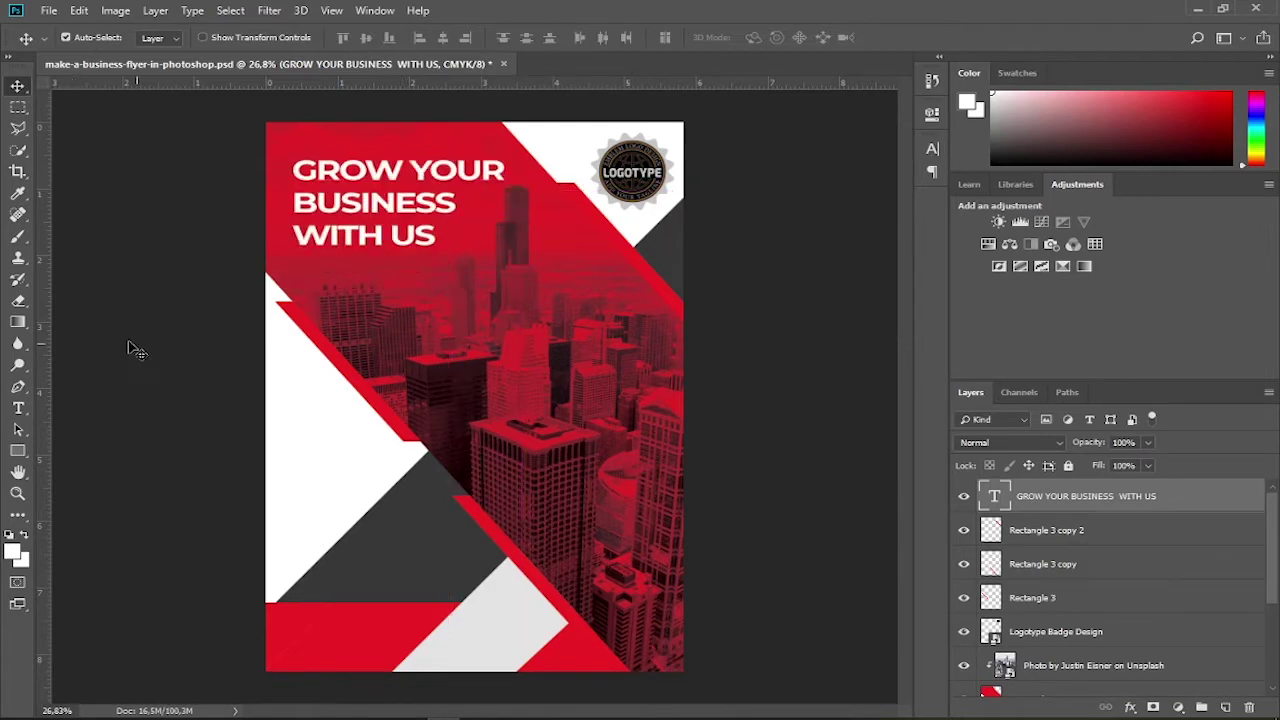
click(19, 410)
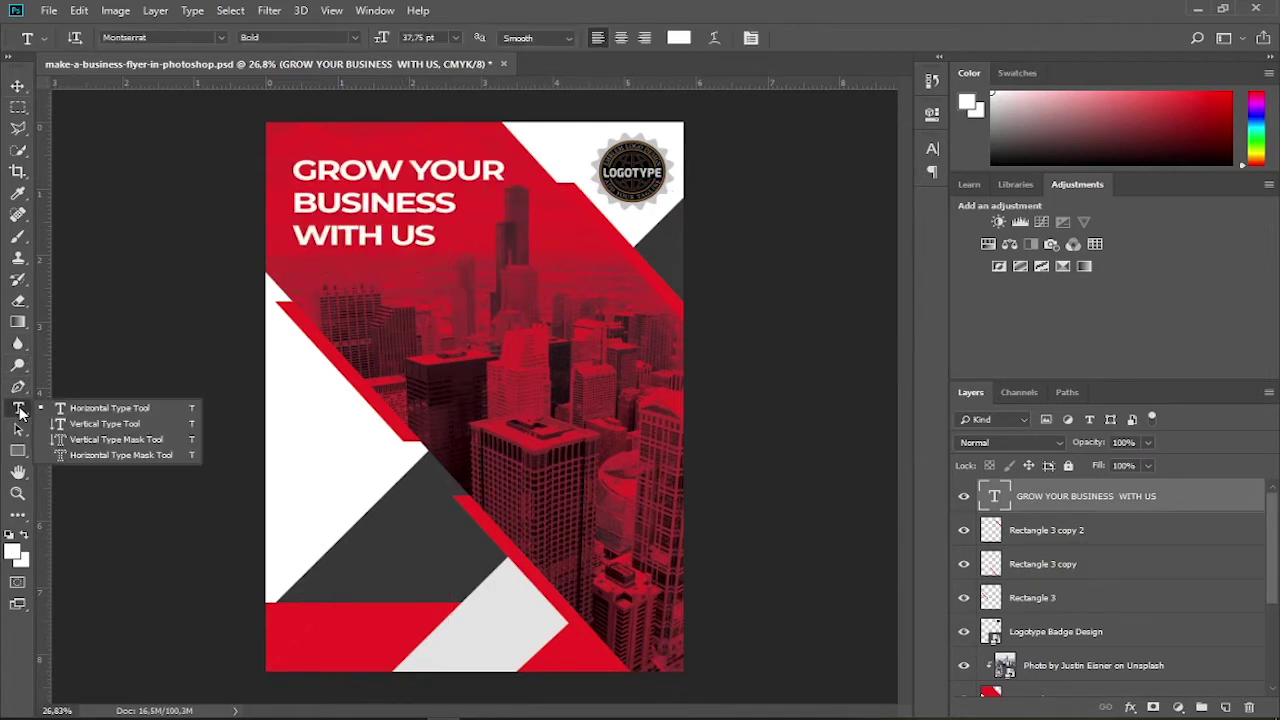
click(92, 410)
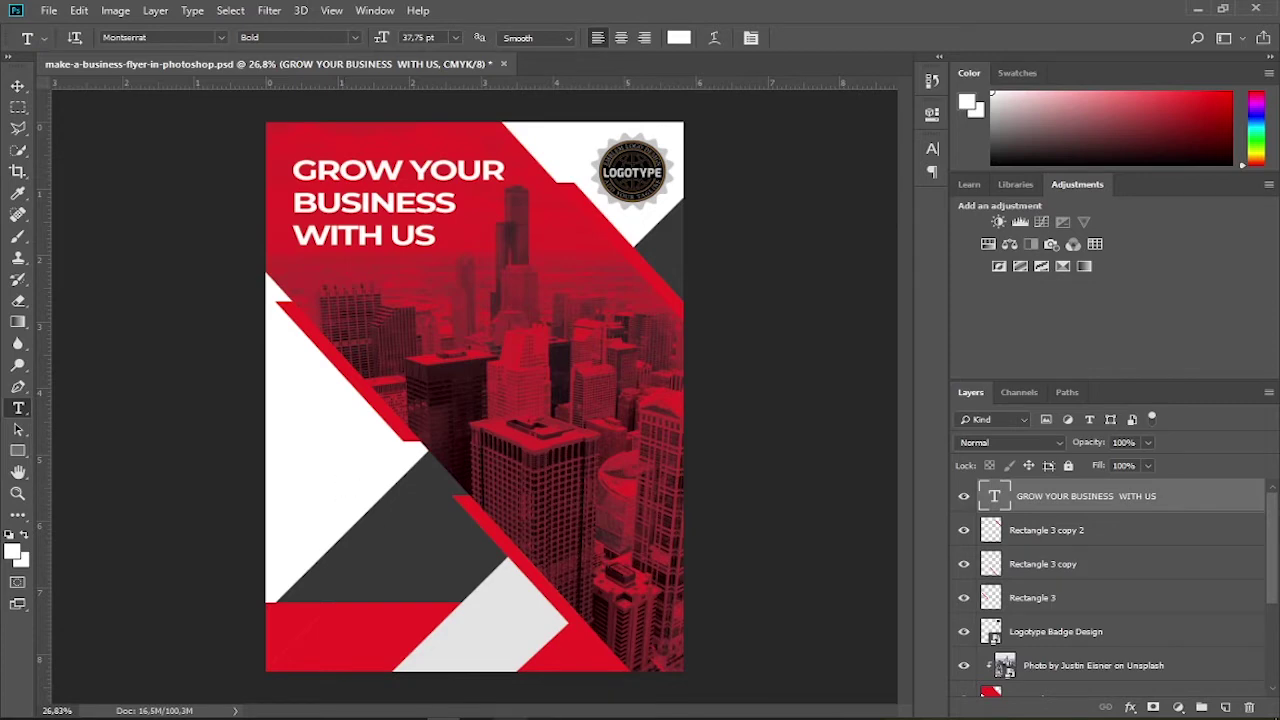
key(alt+Tab)
- Copy the opening lorem ipsum sentence from Notepad and minimize Notepad
drag(52, 267, 450, 268)
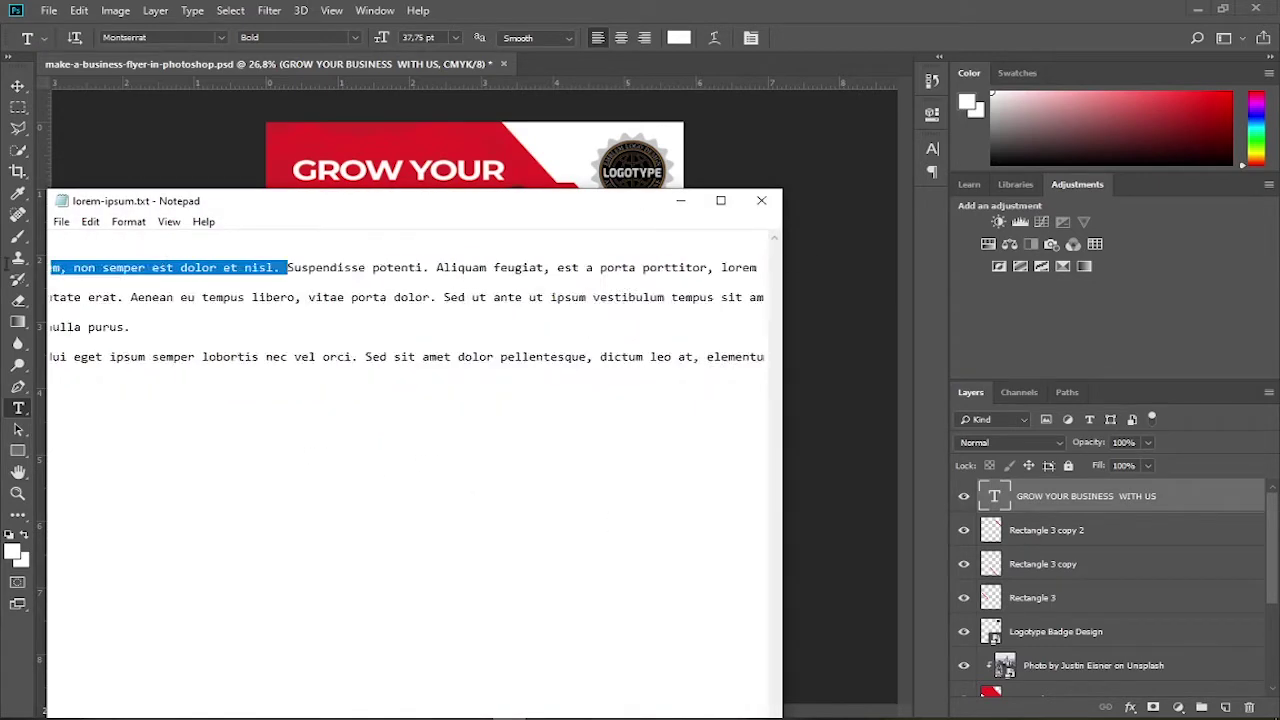
right_click(397, 280)
click(437, 328)
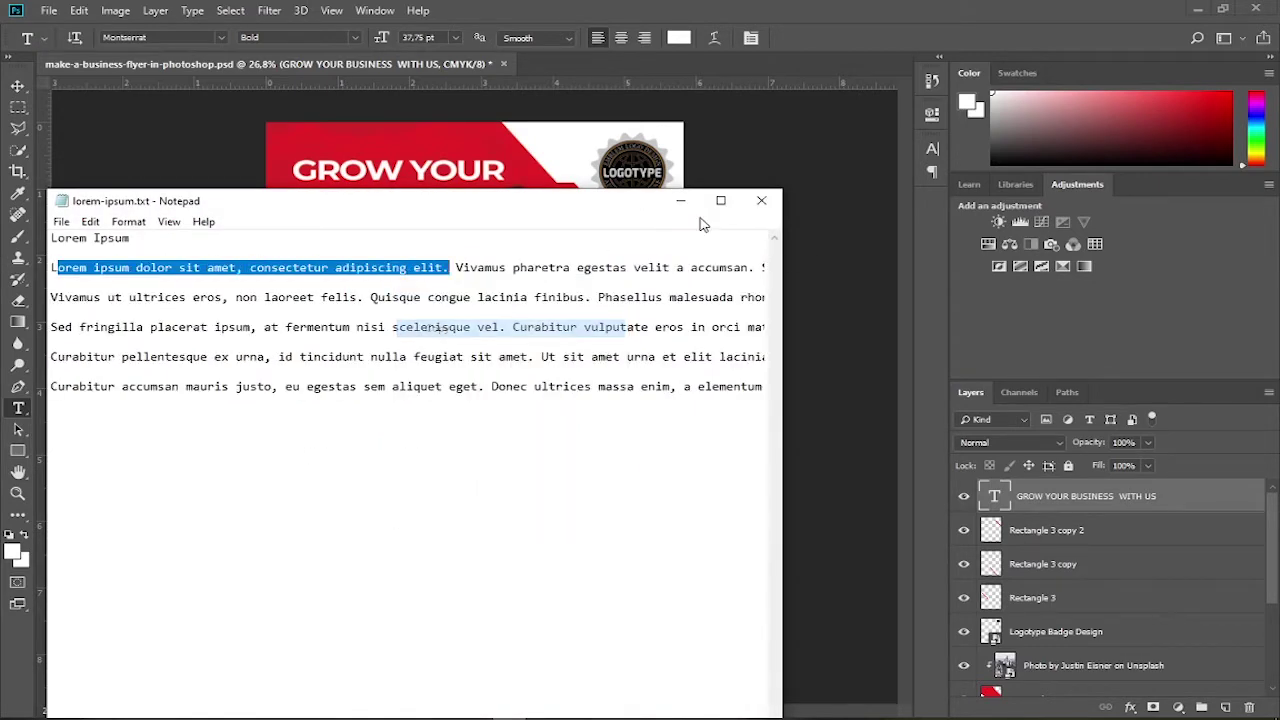
click(680, 200)
- Start a new 30 pt text layer below the headline
click(370, 280)
click(453, 38)
click(430, 197)
click(350, 40)
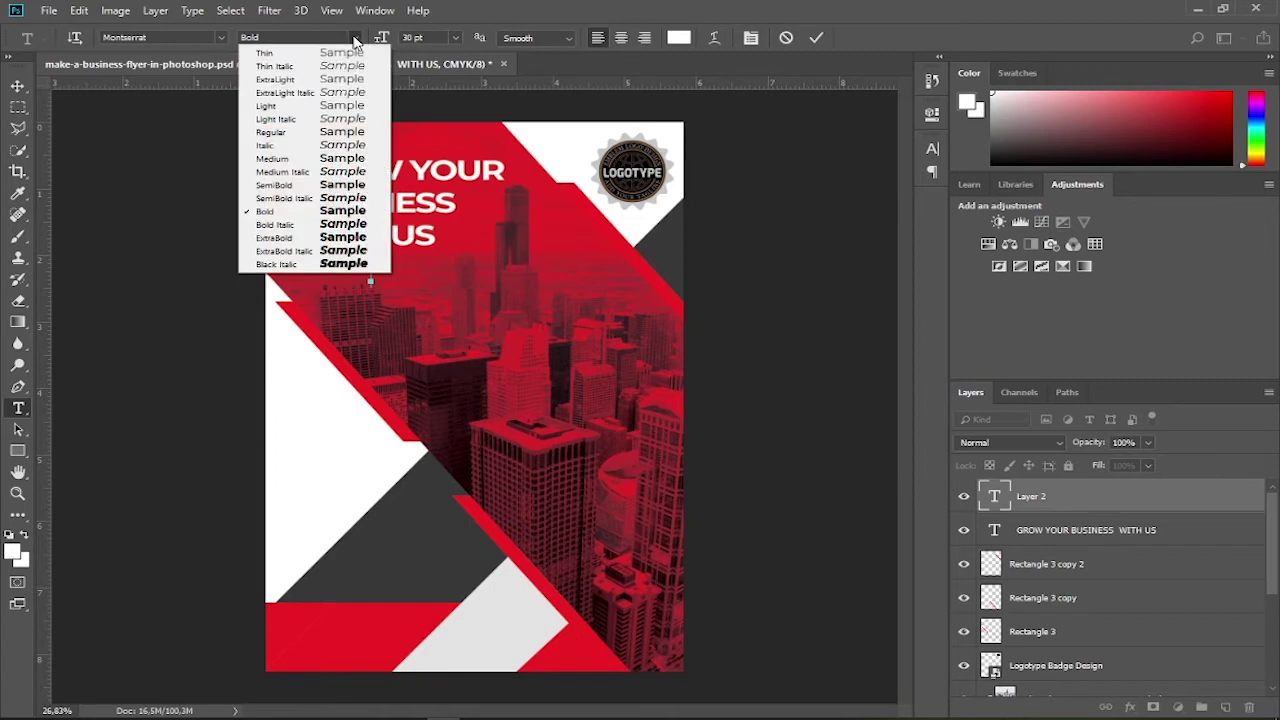
- Paste the lorem ipsum sentence in Medium style, breaking lines after dolor and consectetur
click(320, 159)
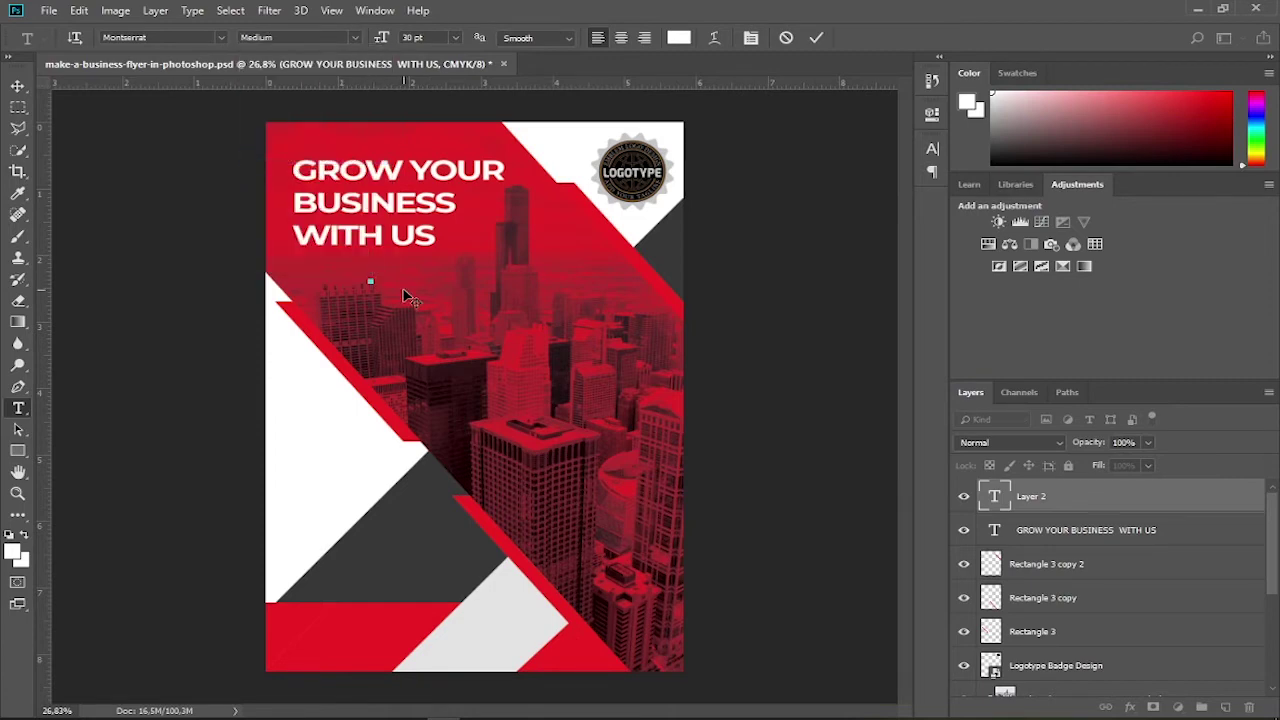
key(ctrl+v)
click(590, 261)
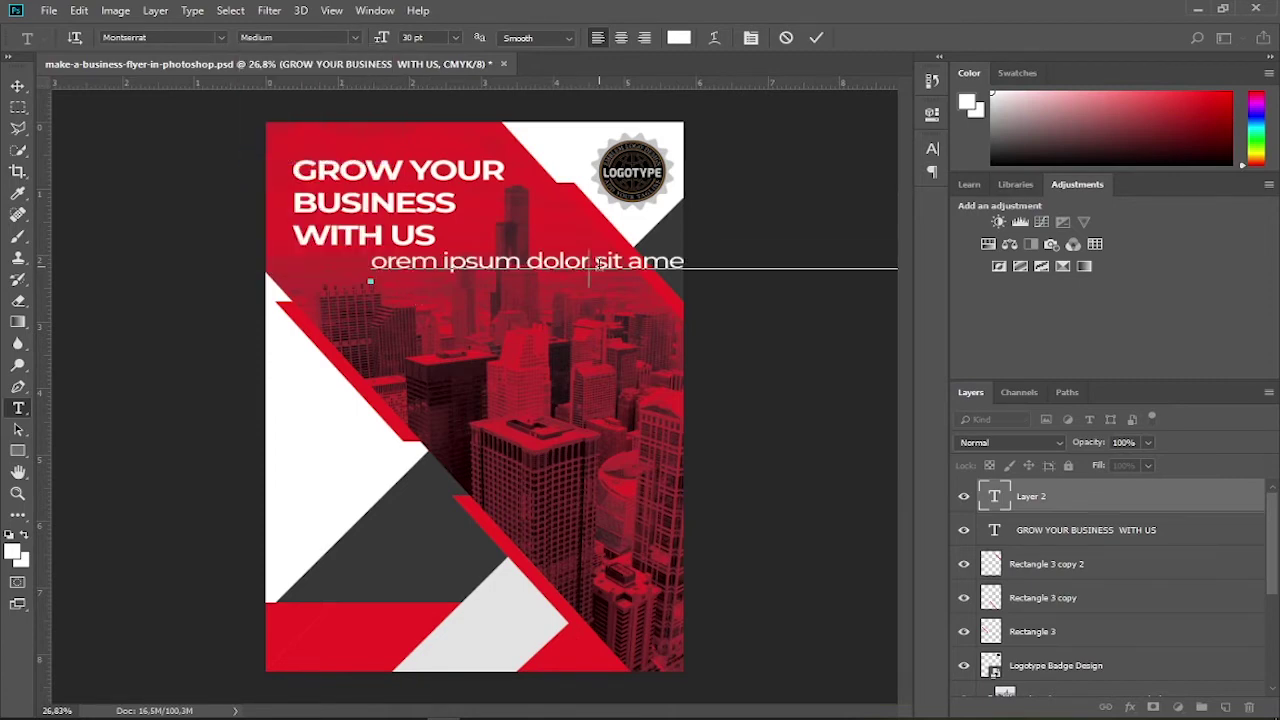
key(Return)
key(Up)
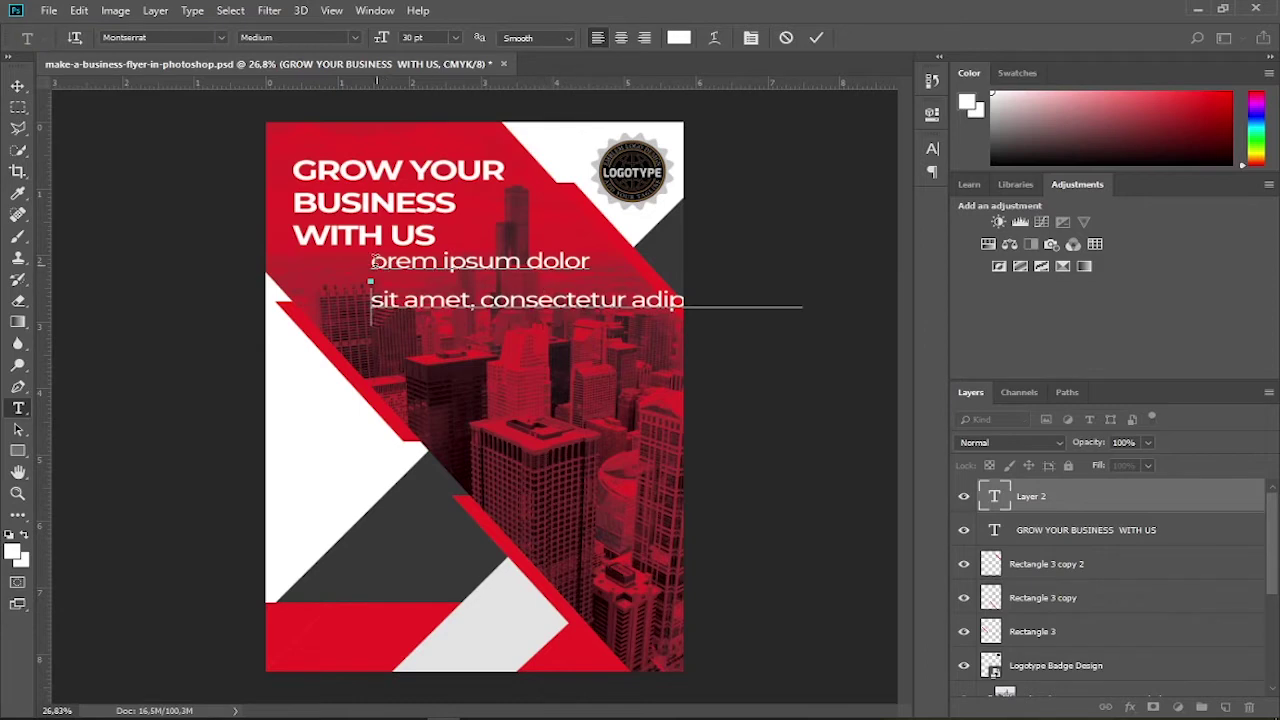
text(l)
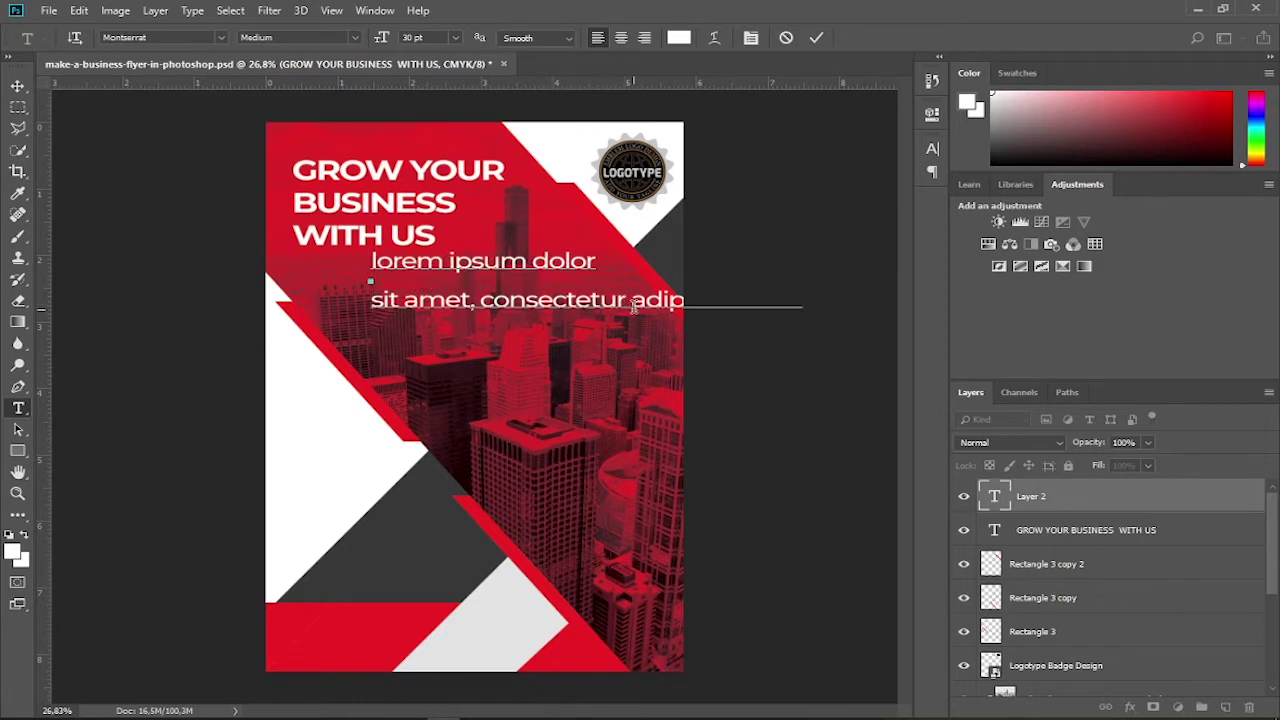
click(630, 302)
key(Return)
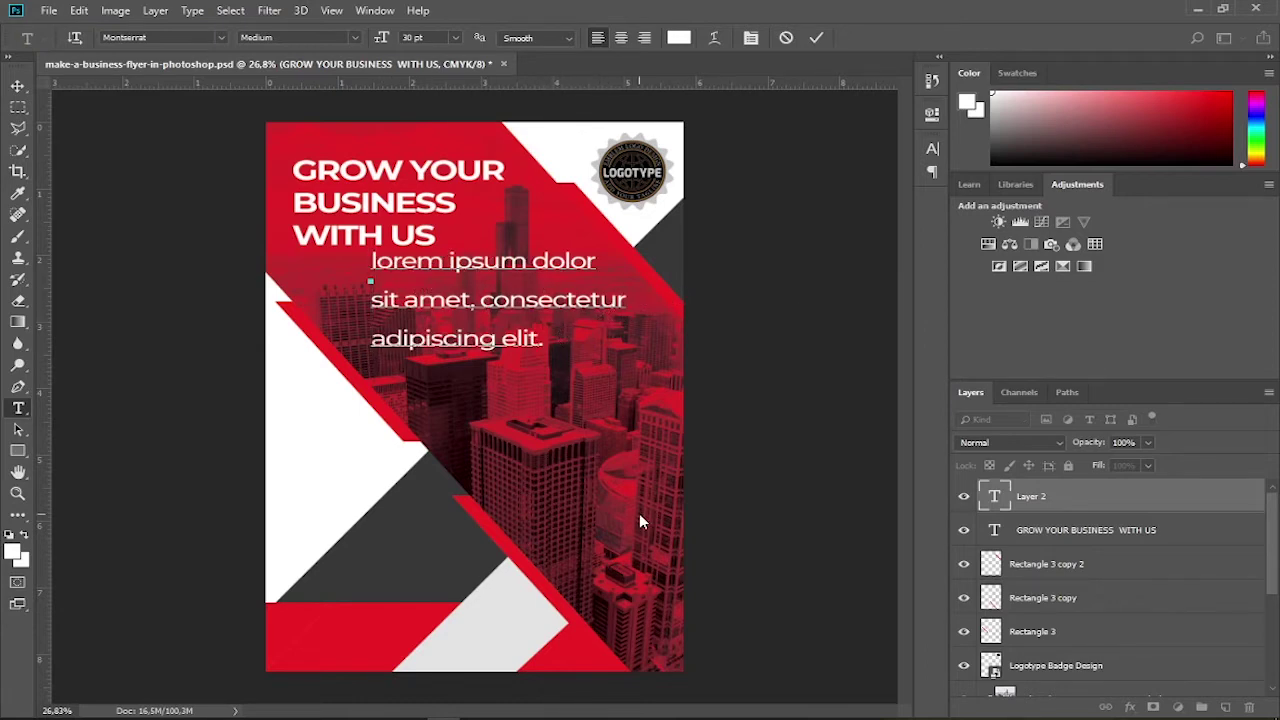
- Copy 'Vivamus pharetra egestas velit a accumsan.' from Notepad and paste it after elit. on new lines
key(alt+Tab)
scroll(138, 268, right, 5)
drag(138, 268, 567, 280)
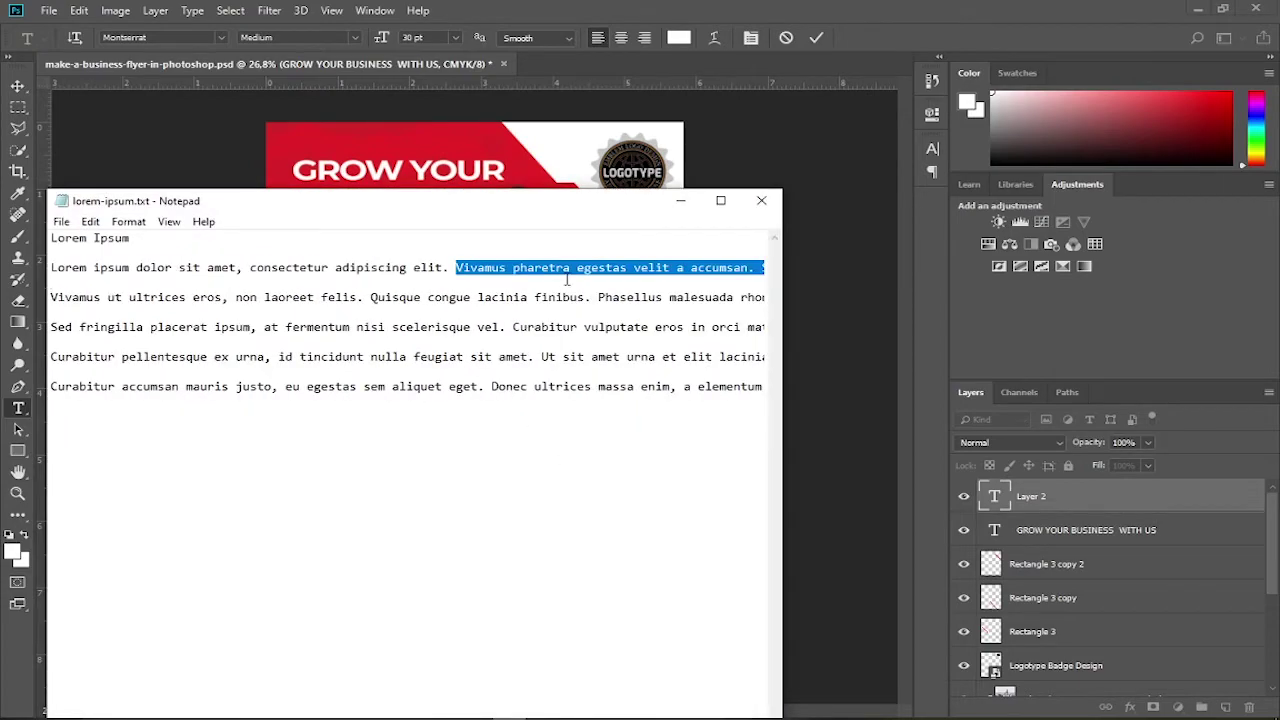
right_click(736, 268)
click(766, 320)
key(alt+Tab)
click(547, 337)
key(ctrl+v)
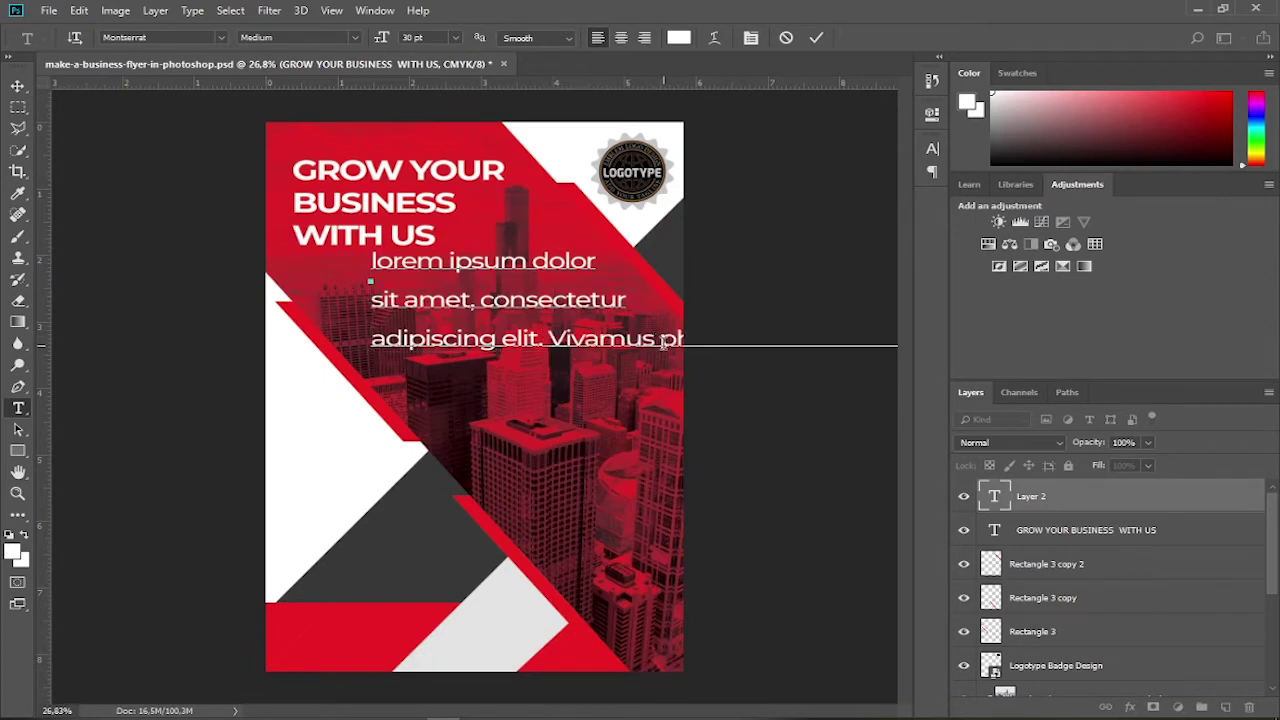
key(Return)
click(657, 377)
key(Return)
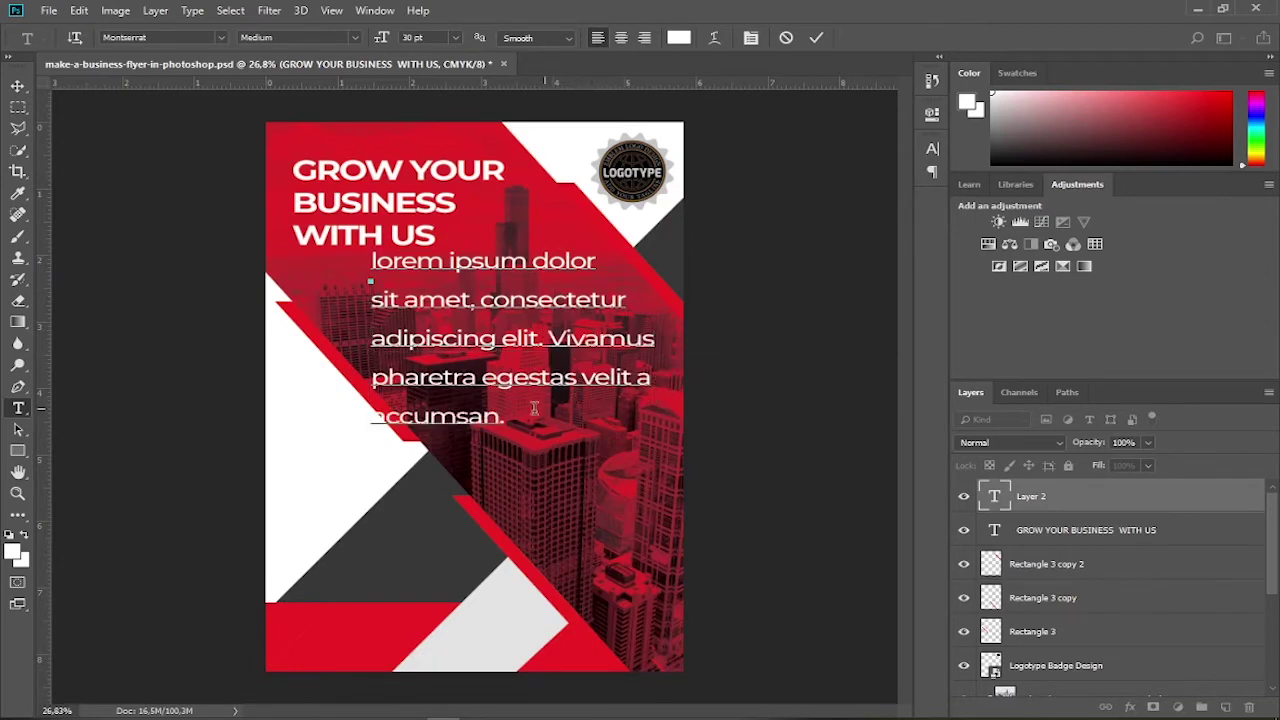
- Set the body paragraph to 20 pt with line spacing of about 25 pt
drag(450, 338, 362, 272)
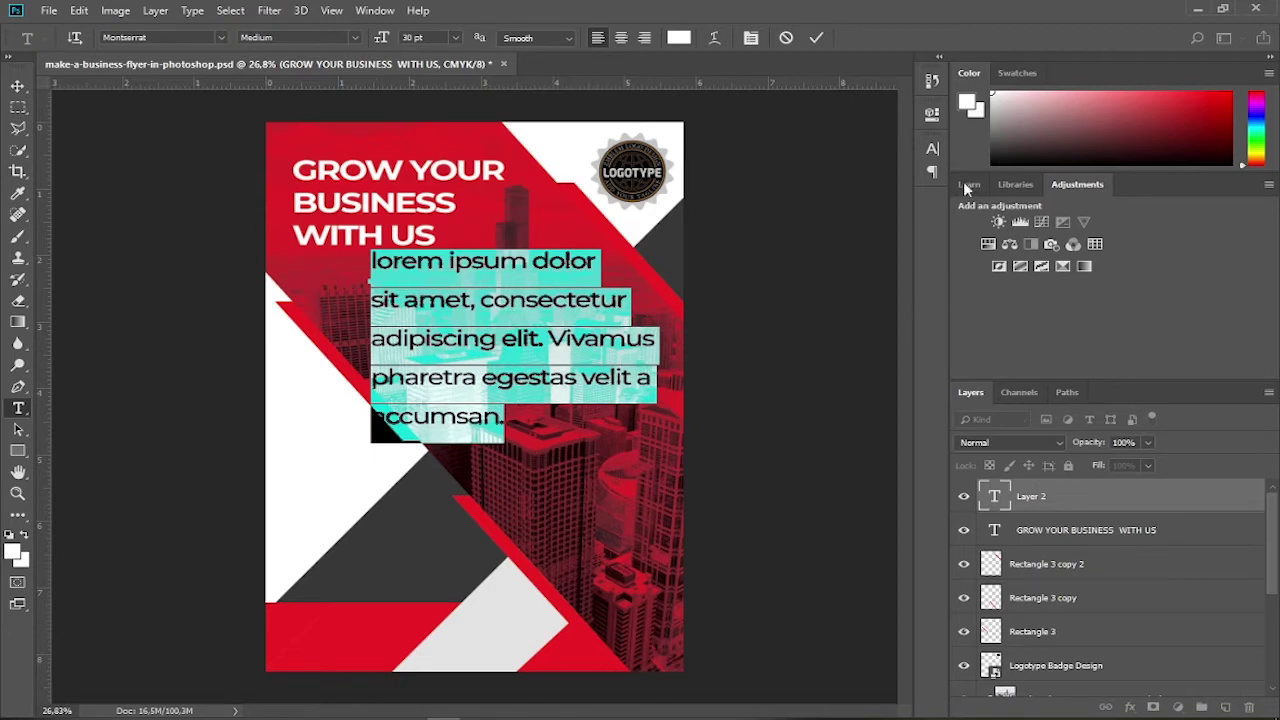
click(932, 149)
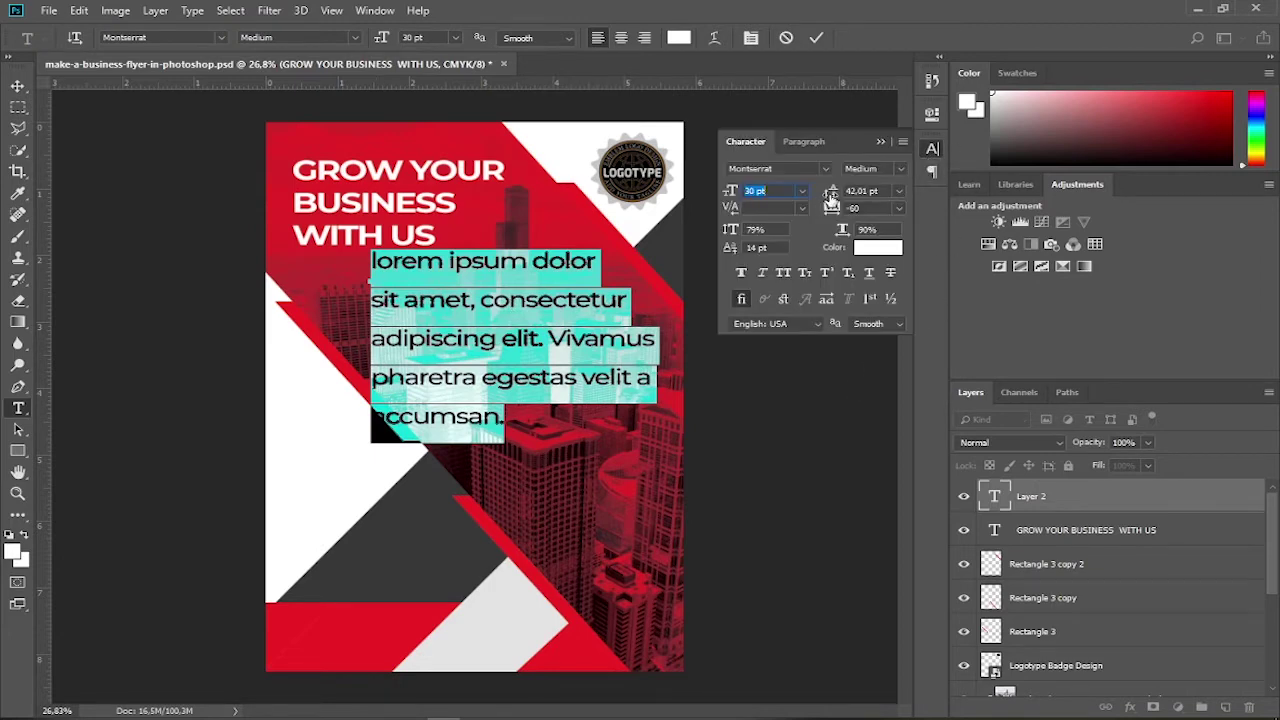
drag(830, 197, 815, 204)
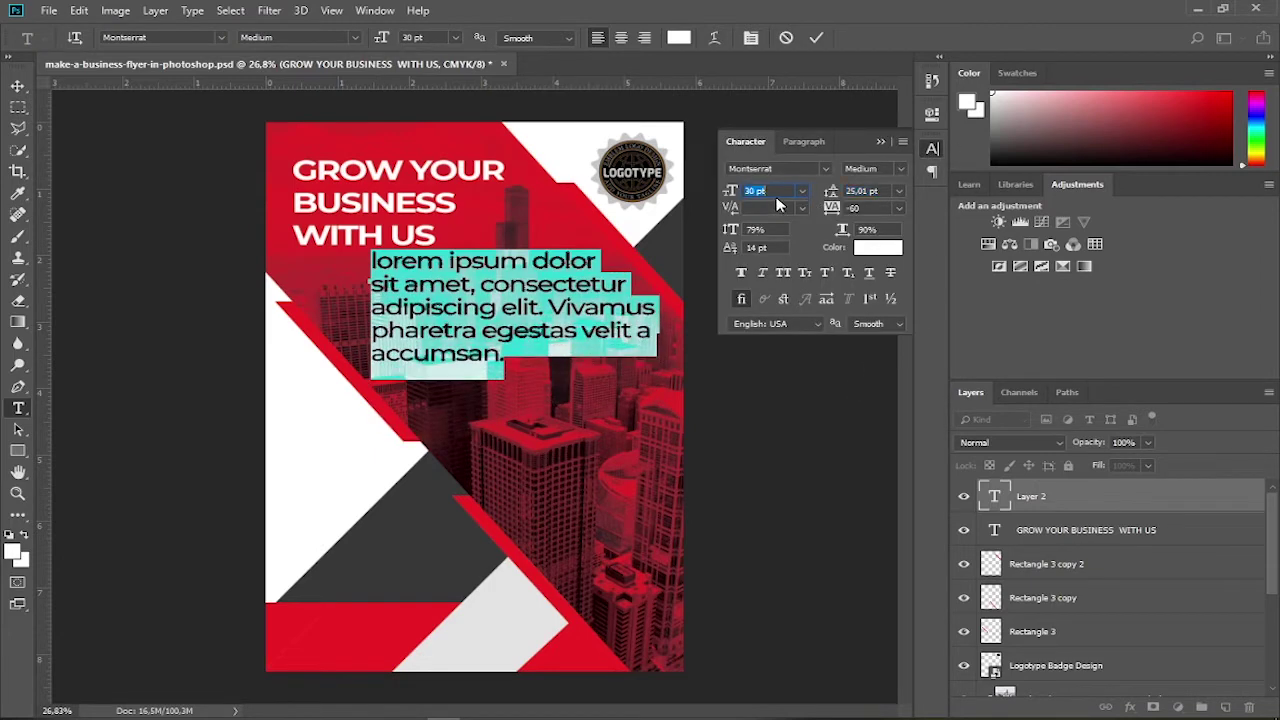
drag(733, 195, 722, 197)
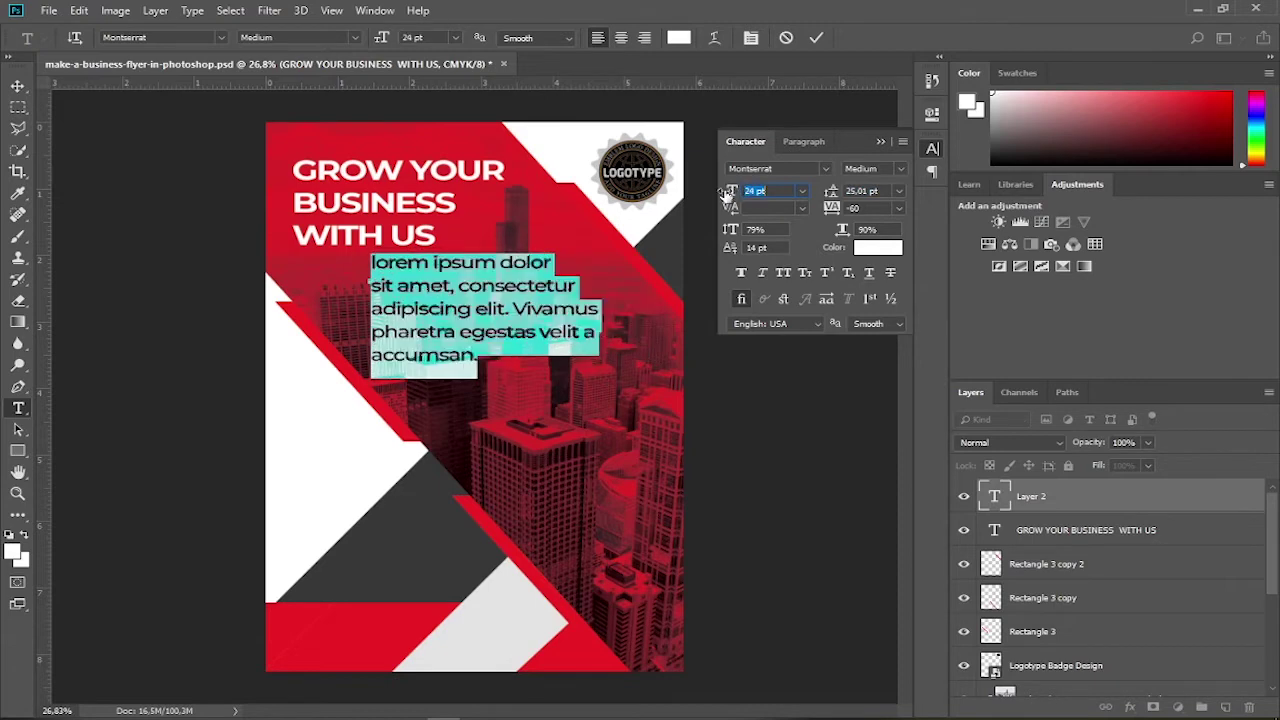
click(401, 319)
- Rebalance the paragraph's line breaks and tighten its leading to 17 pt
key(BackSpace)
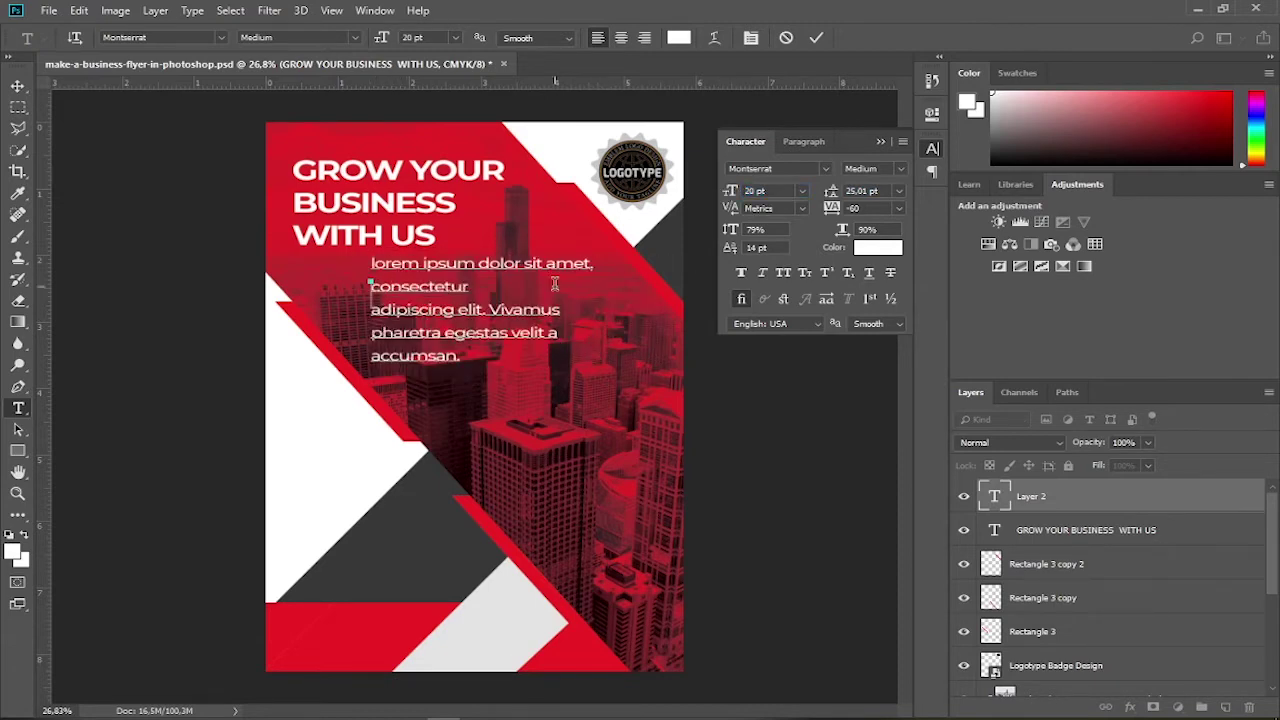
key(BackSpace)
key(Return)
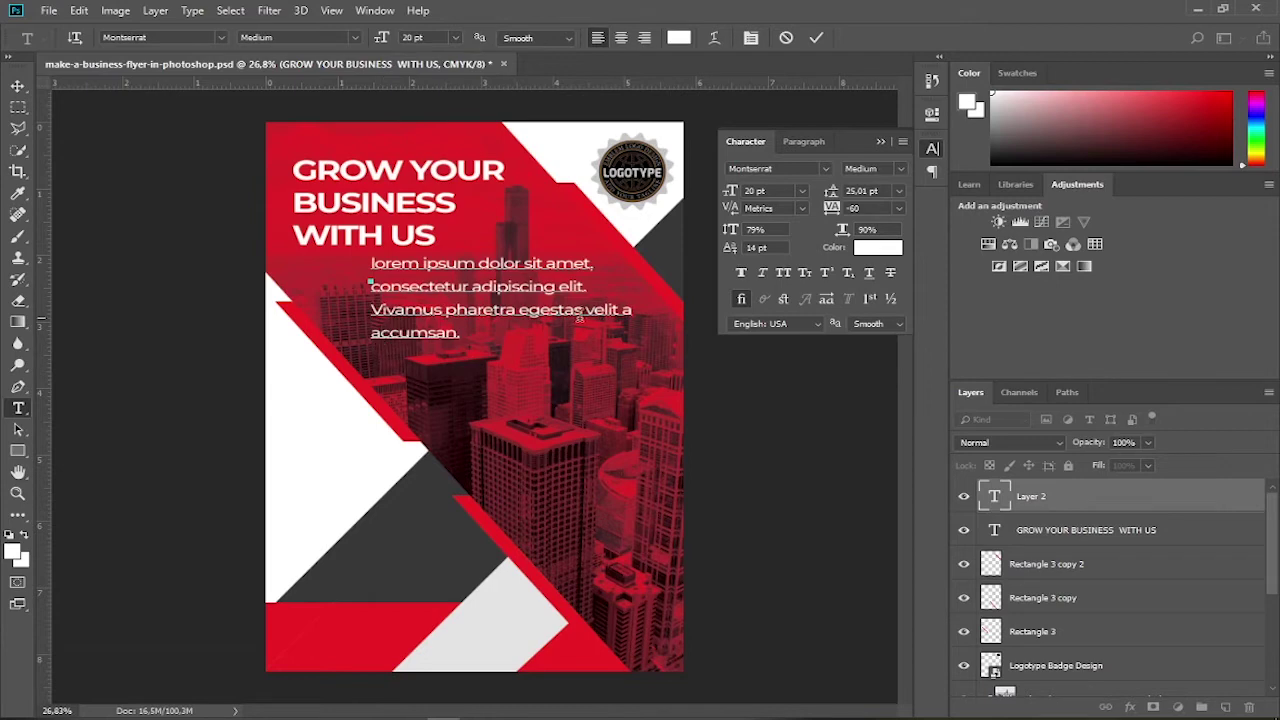
click(620, 318)
key(Return)
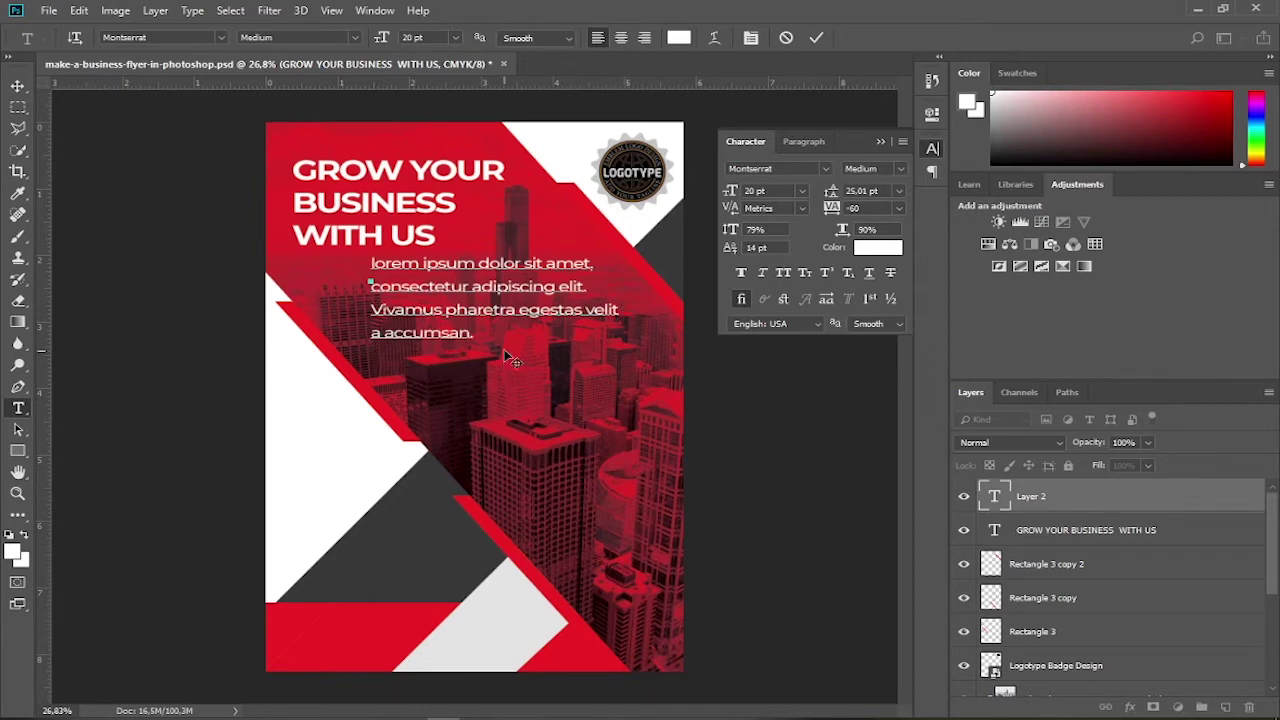
key(ctrl+a)
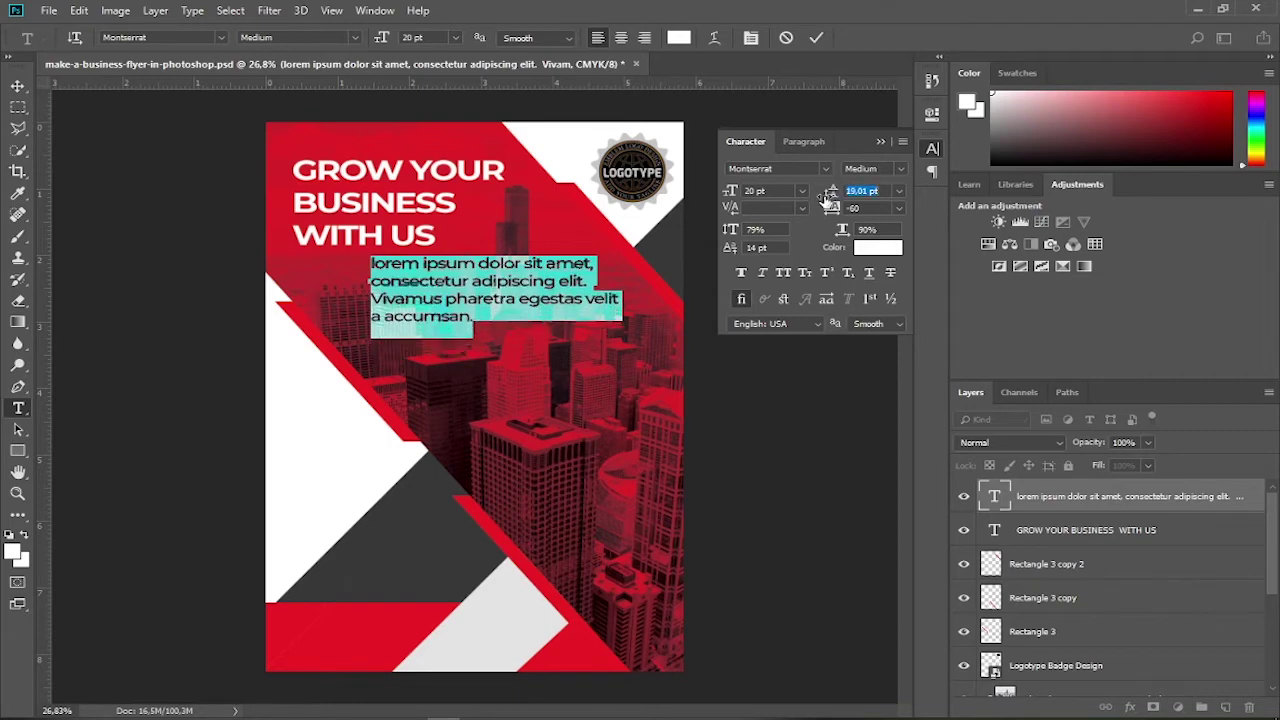
drag(831, 198, 814, 246)
- Shift the paragraph into place under the headline, nudging it down and right
click(880, 143)
click(18, 86)
drag(450, 270, 432, 272)
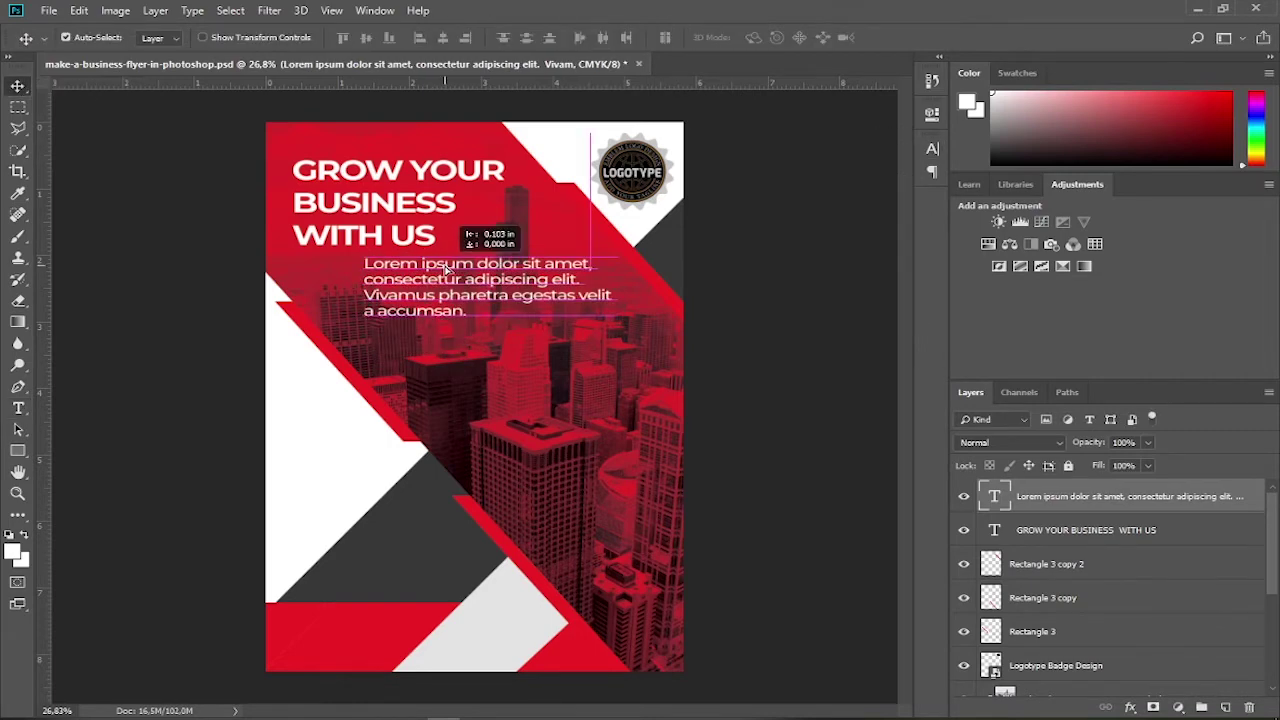
key(Down)
key(Down)
key(Down)
key(Down)
key(Down)
key(Down)
key(Down)
key(Down)
key(Down)
key(Down)
key(Down)
key(Down)
key(Right)
key(Right)
key(Right)
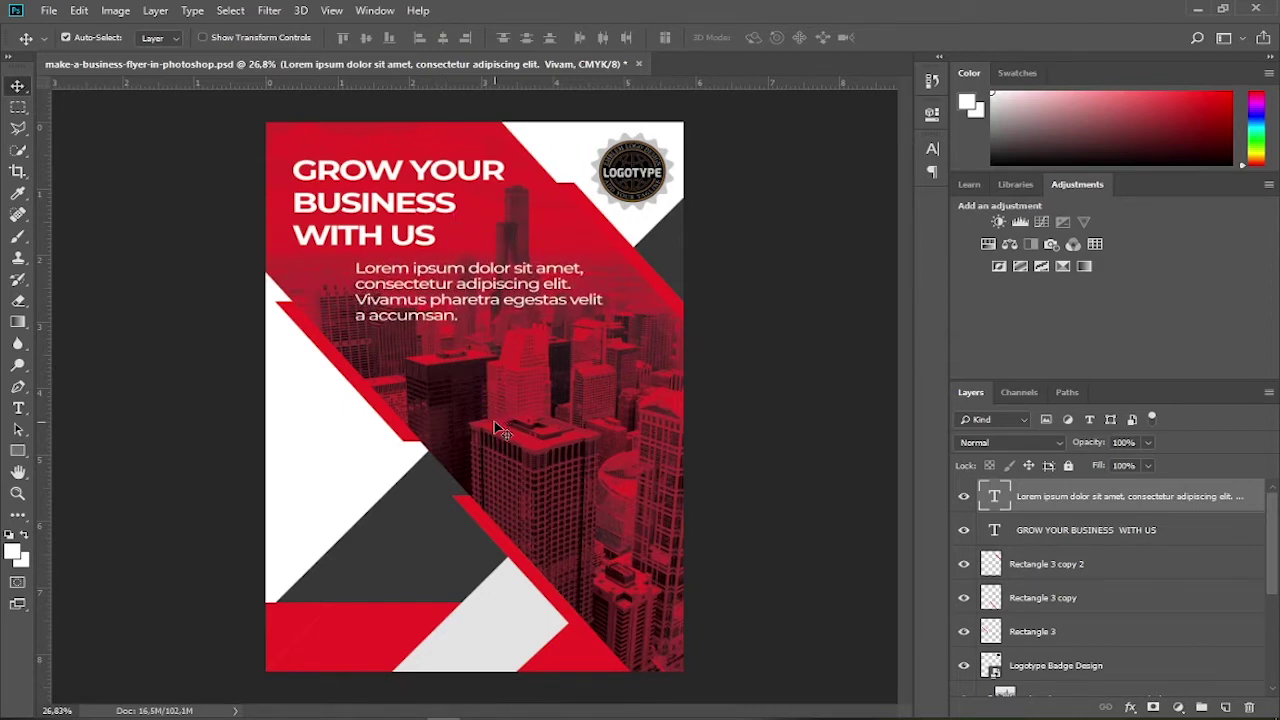
key(Right)
key(Right)
key(Right)
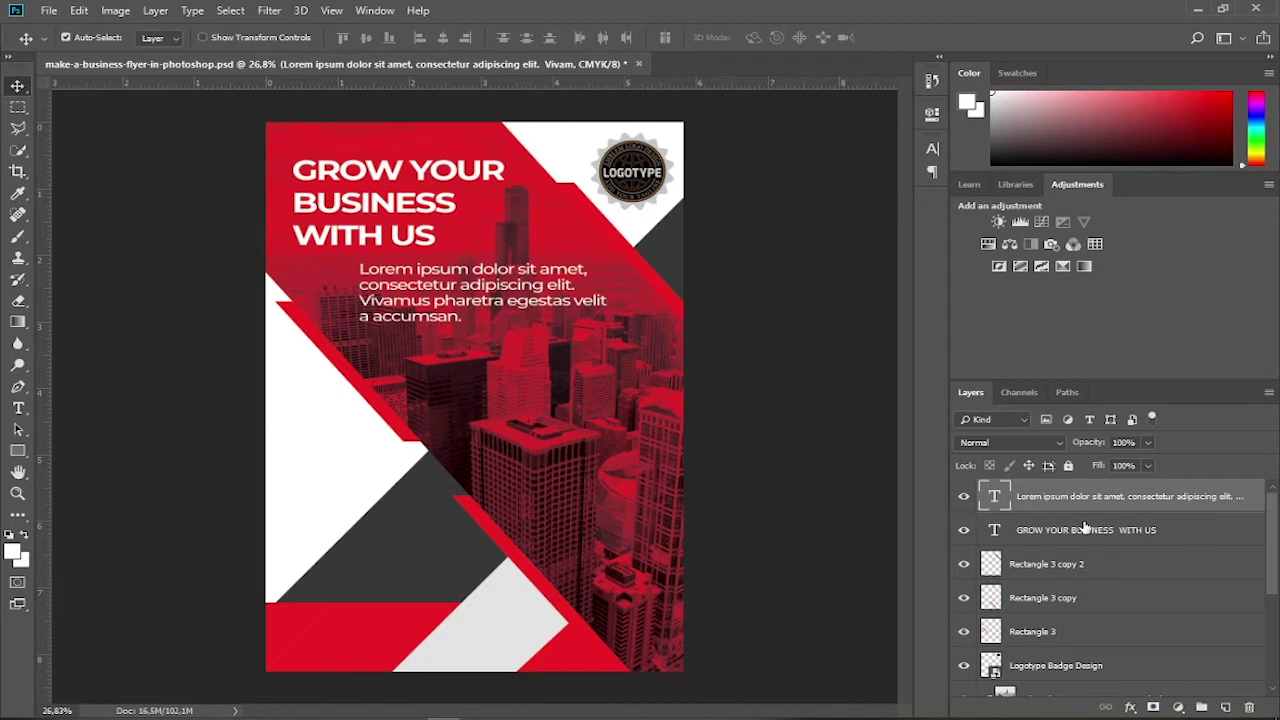
- Place best-ideas.png from the assets folder onto the flyer and scale it to 60%
click(1085, 529)
key(ctrl+minus)
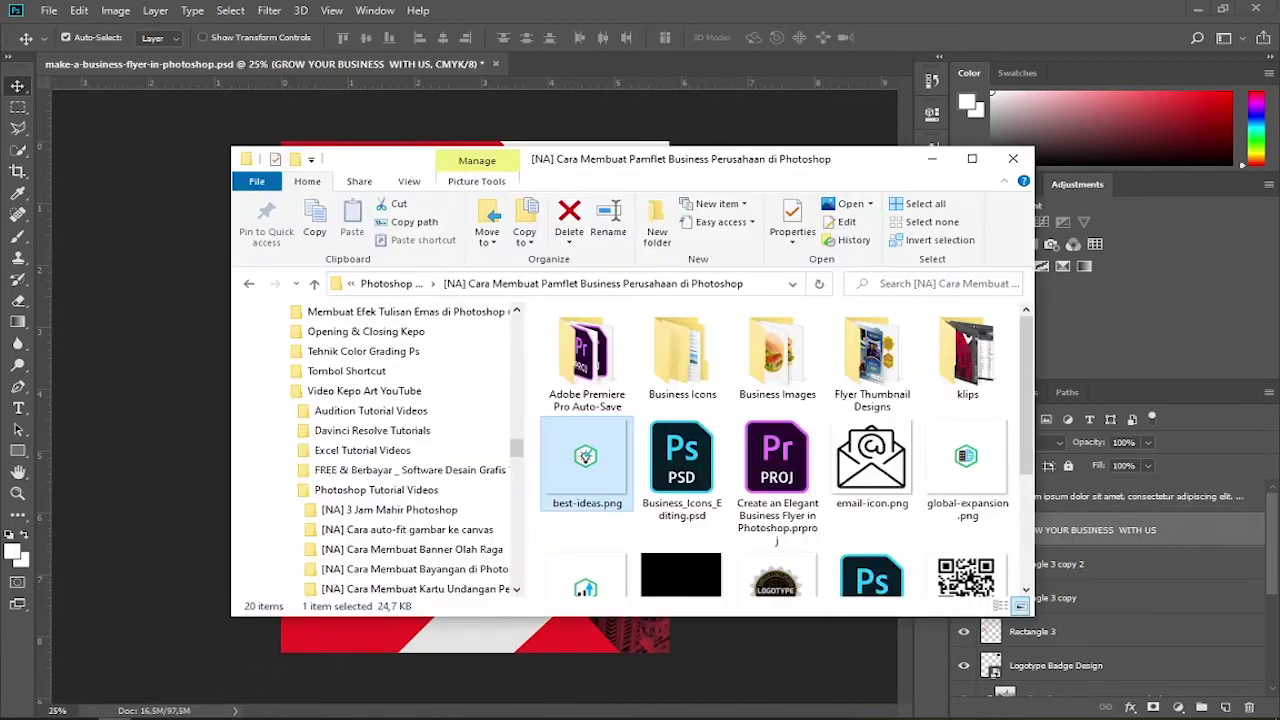
drag(604, 478, 356, 626)
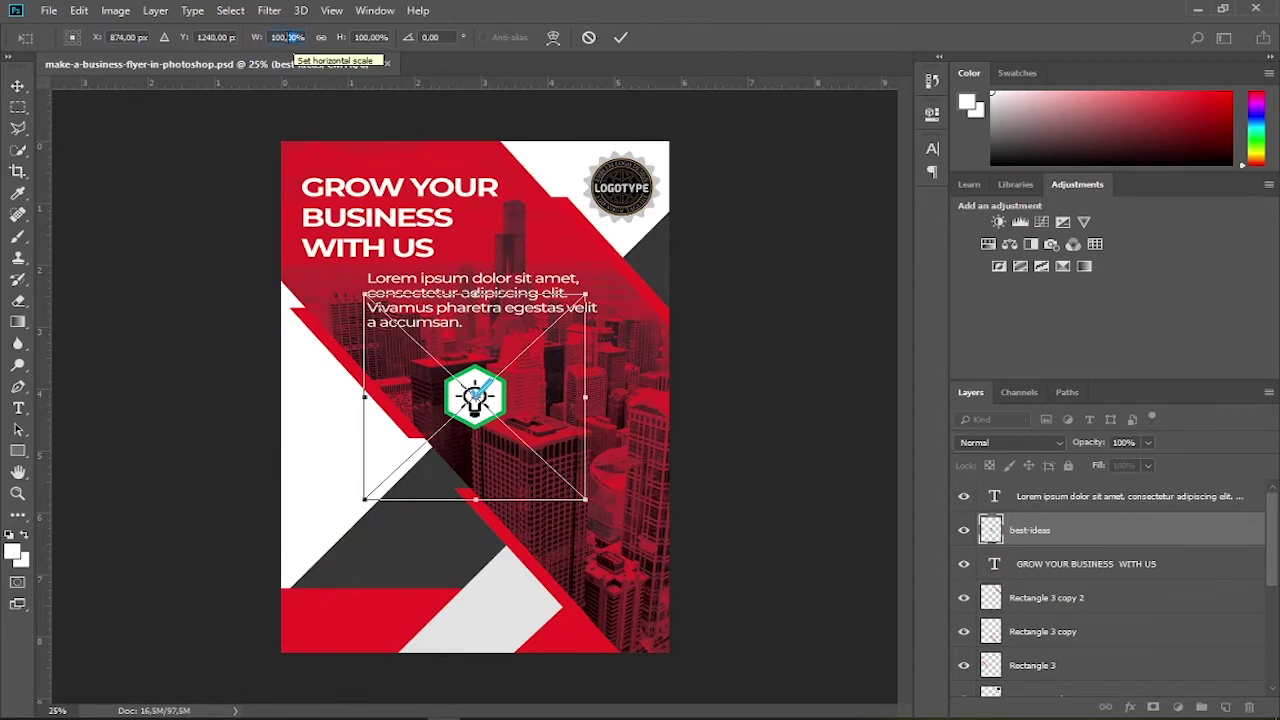
double_click(282, 37)
text(60)
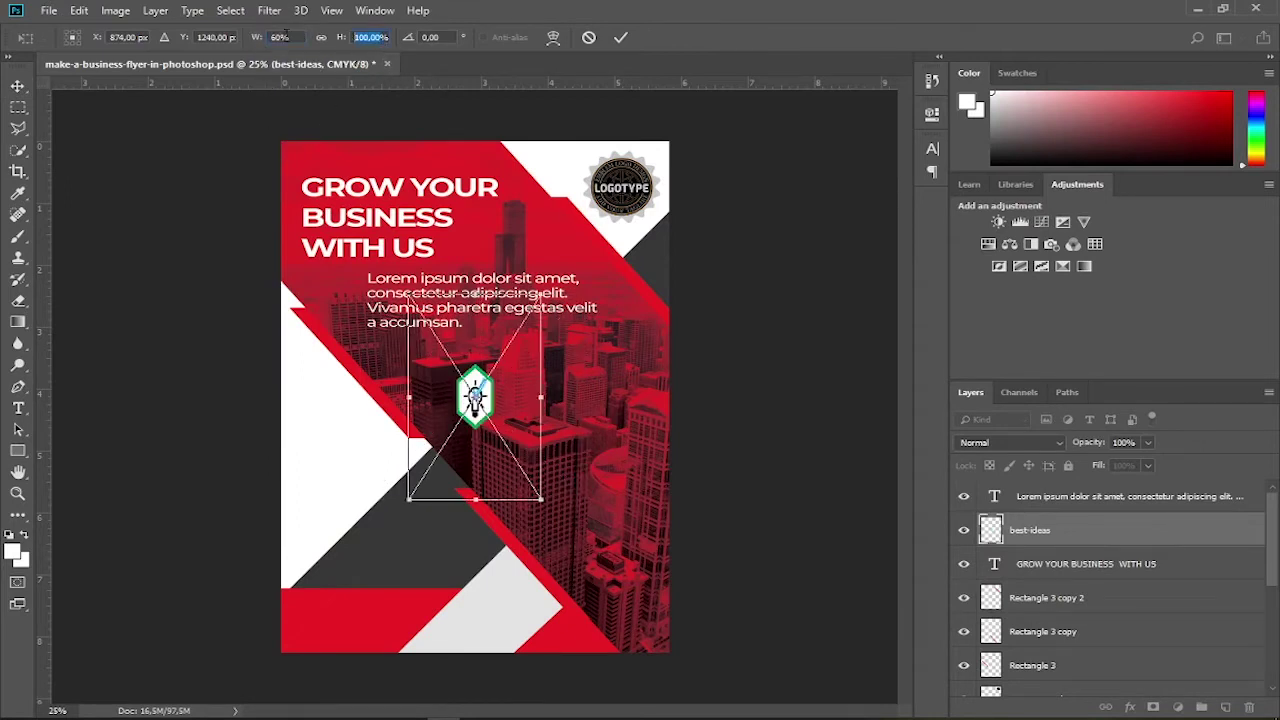
text(60)
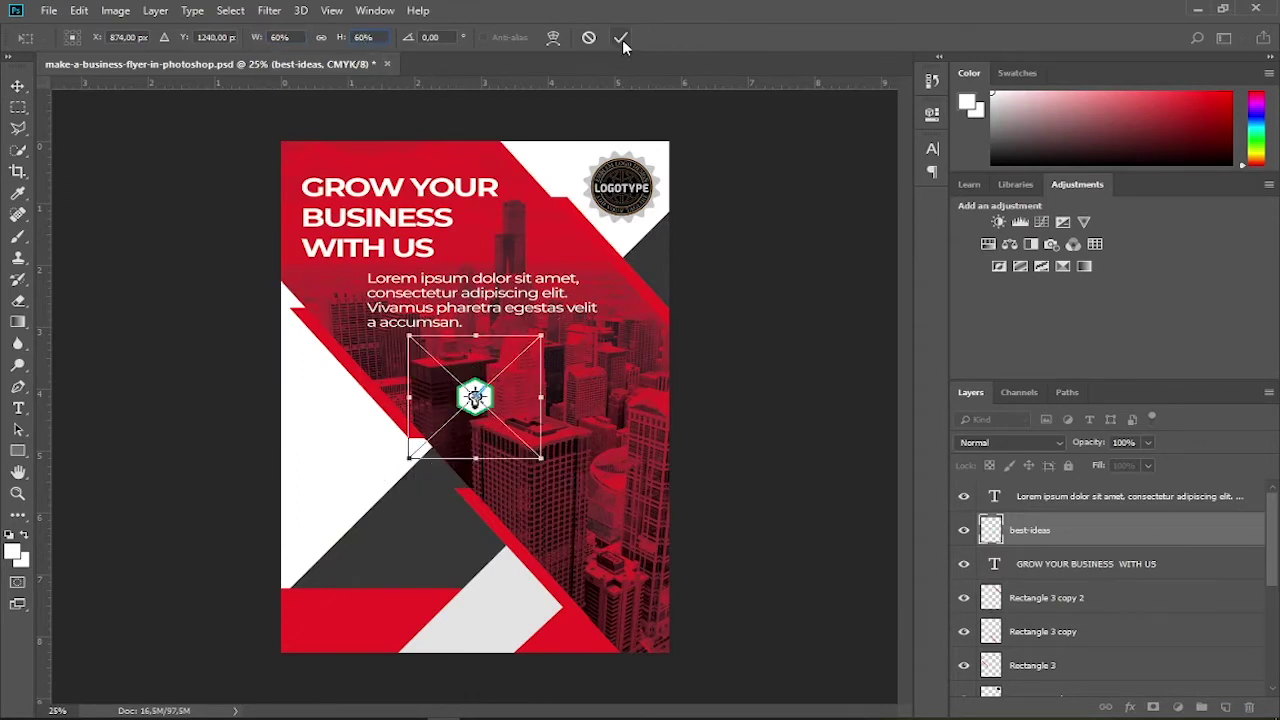
- Commit the icon at 60%, move it below the paragraph's left edge, and raise its layer to the top
click(621, 38)
drag(482, 397, 442, 366)
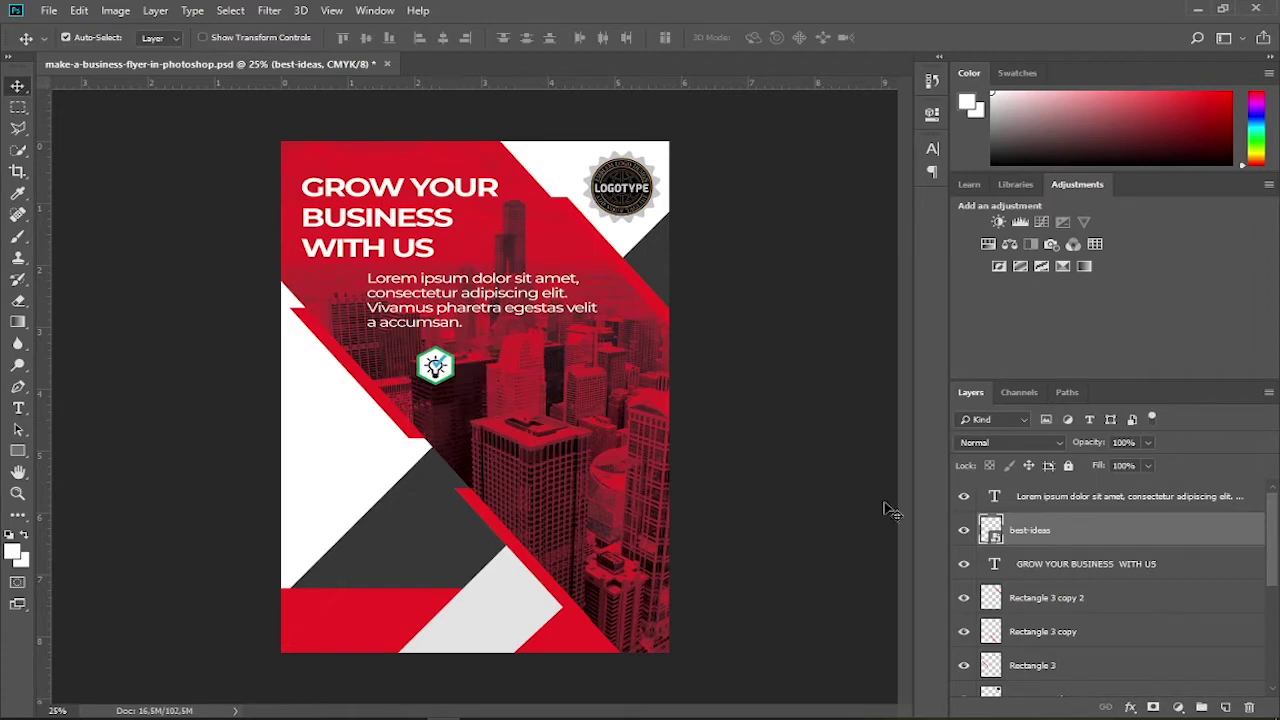
drag(1035, 530, 1097, 495)
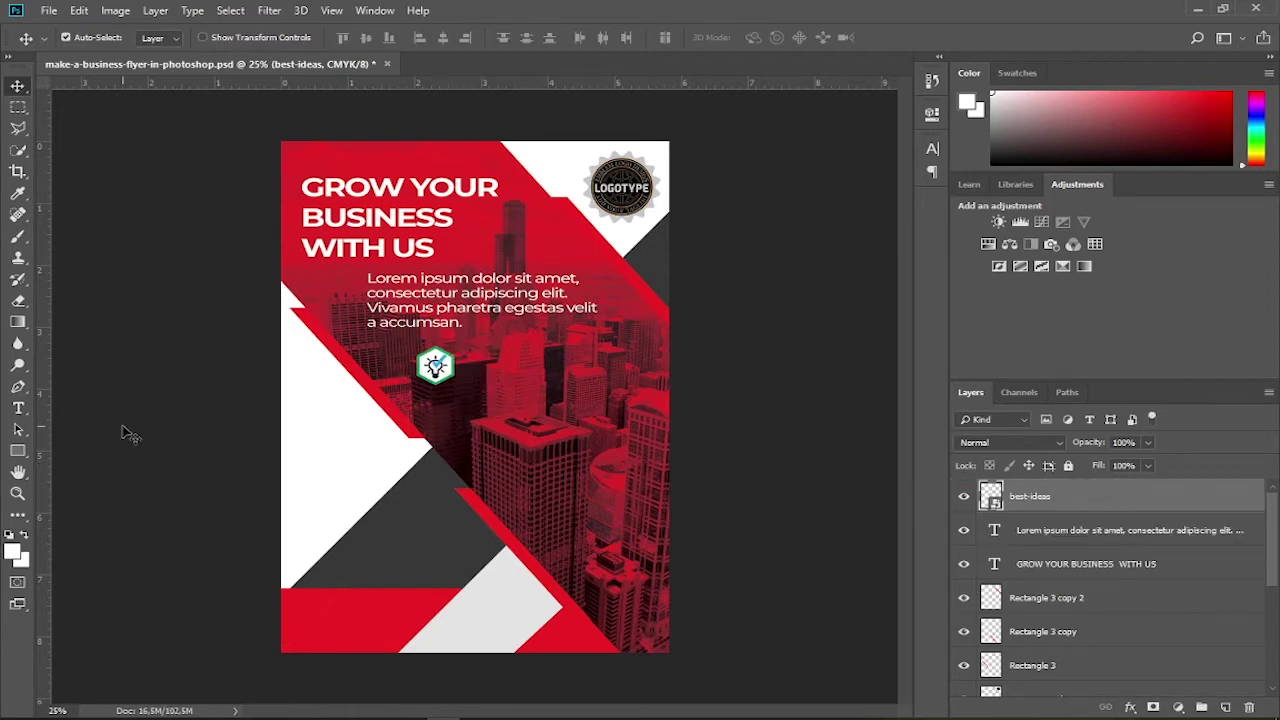
click(18, 408)
click(221, 37)
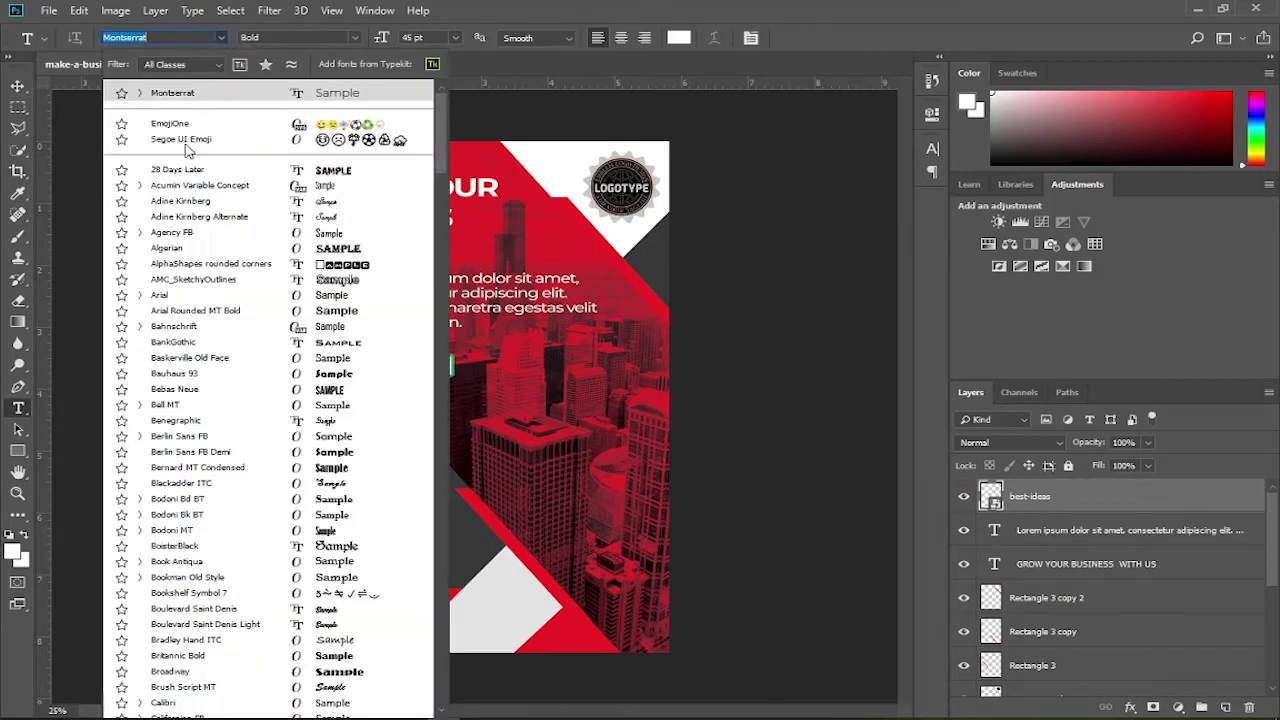
- Type CREATIVE MARKETING in Bebas Neue at 22 pt beside the lightbulb icon
click(150, 389)
click(478, 358)
text(CREATIVE M)
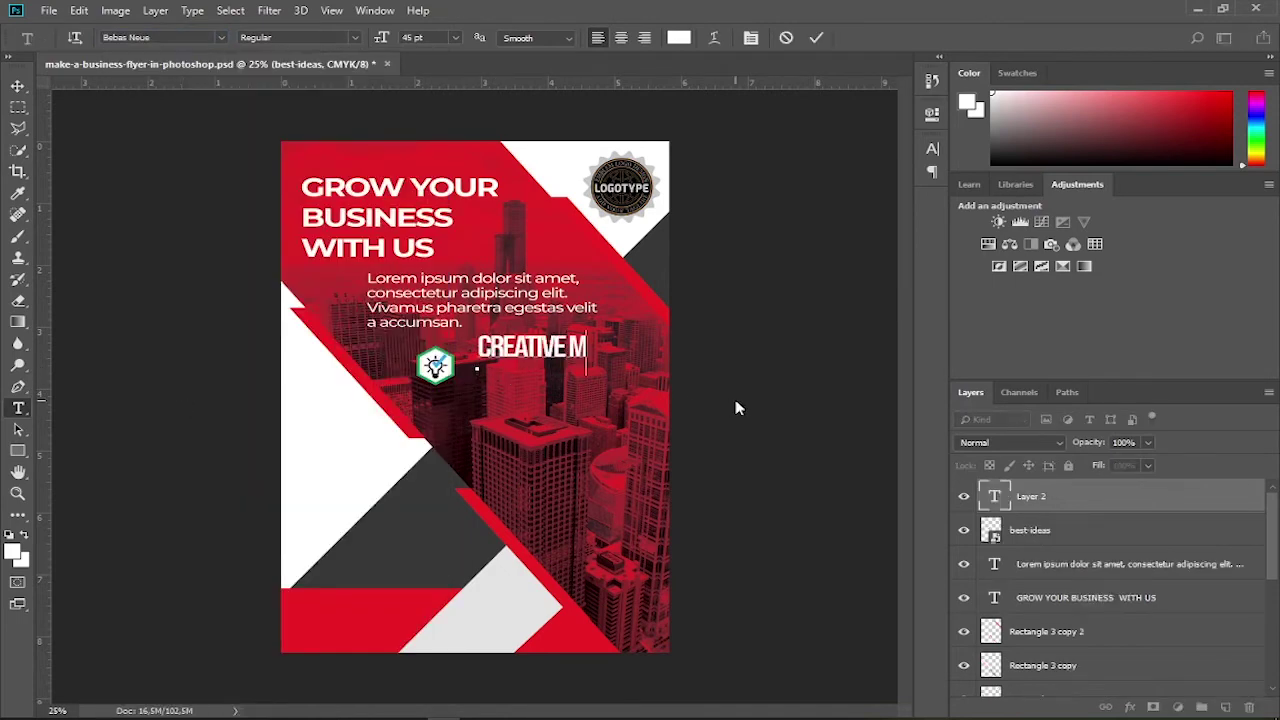
text(ARKETING)
triple_click(627, 346)
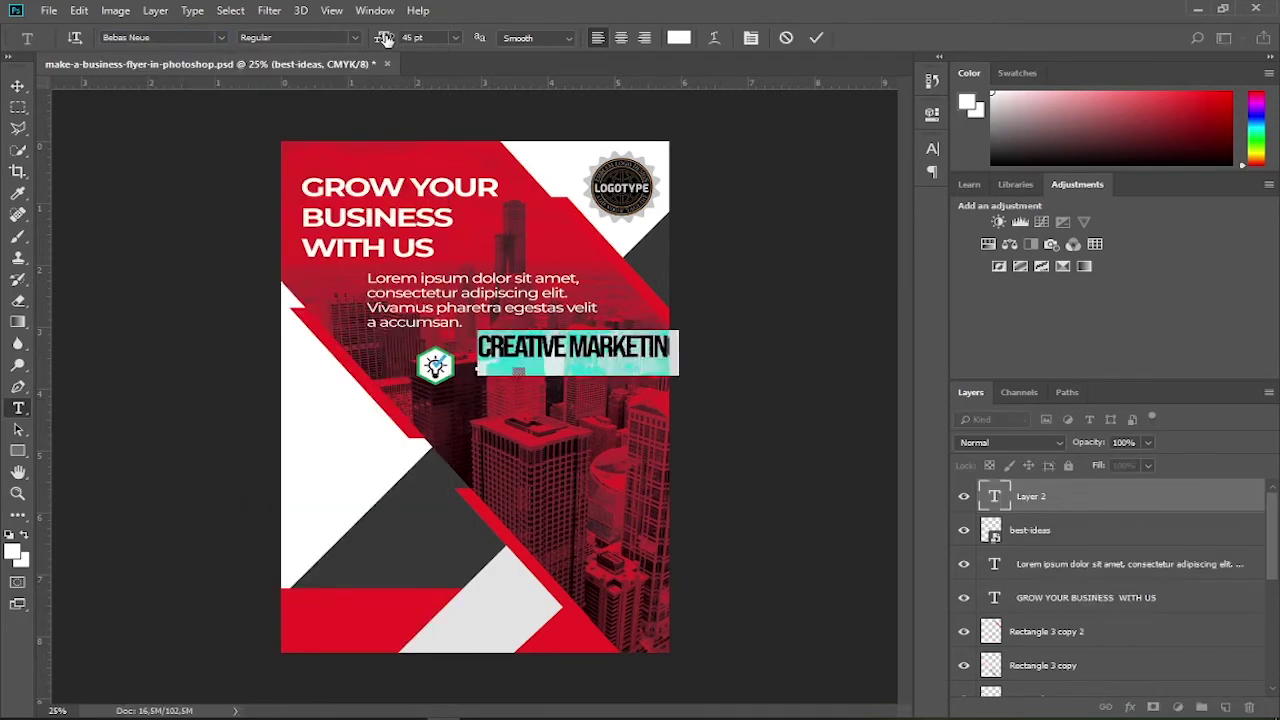
drag(386, 37, 366, 40)
click(816, 38)
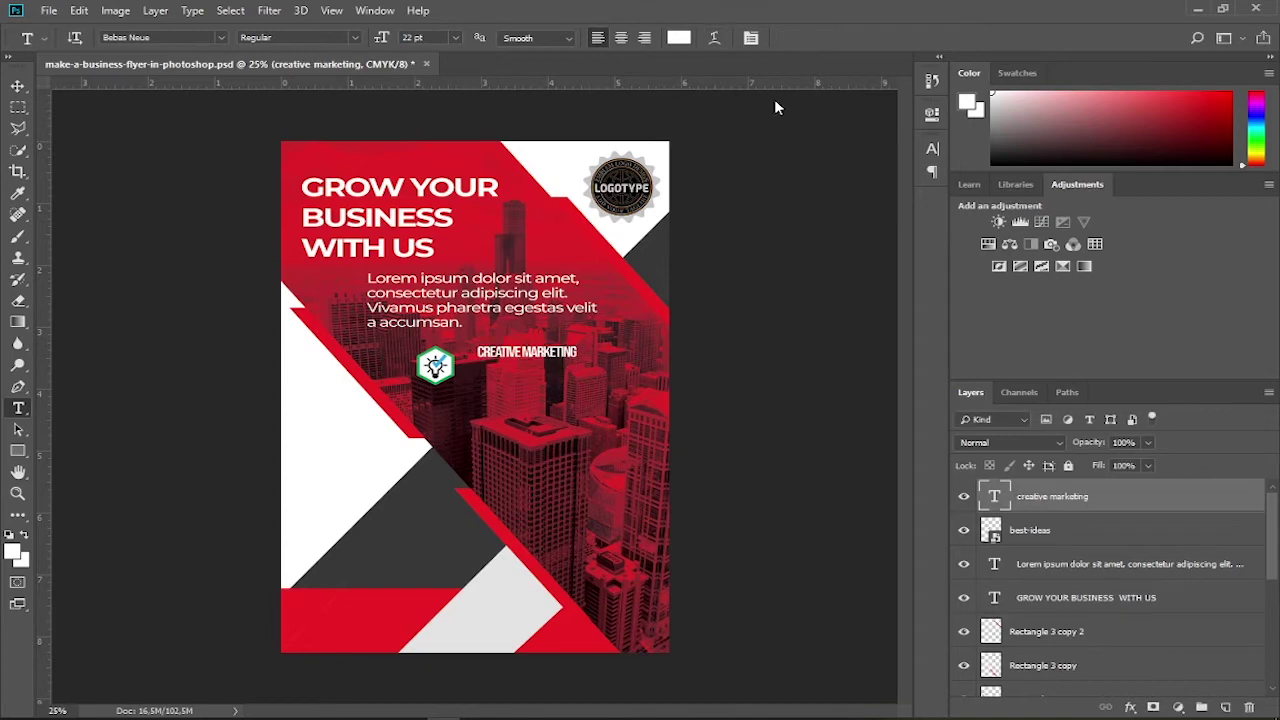
- Widen the CREATIVE MARKETING heading's tracking to 20
triple_click(551, 353)
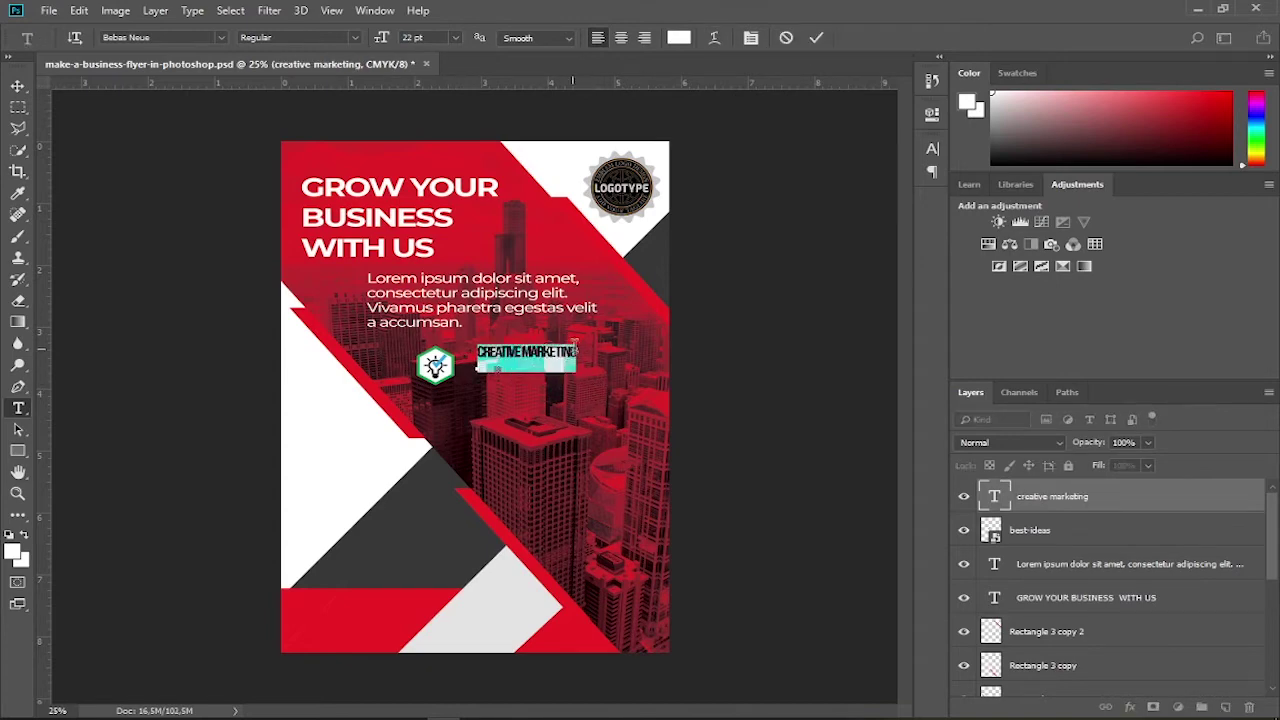
click(931, 152)
drag(830, 207, 833, 198)
click(816, 38)
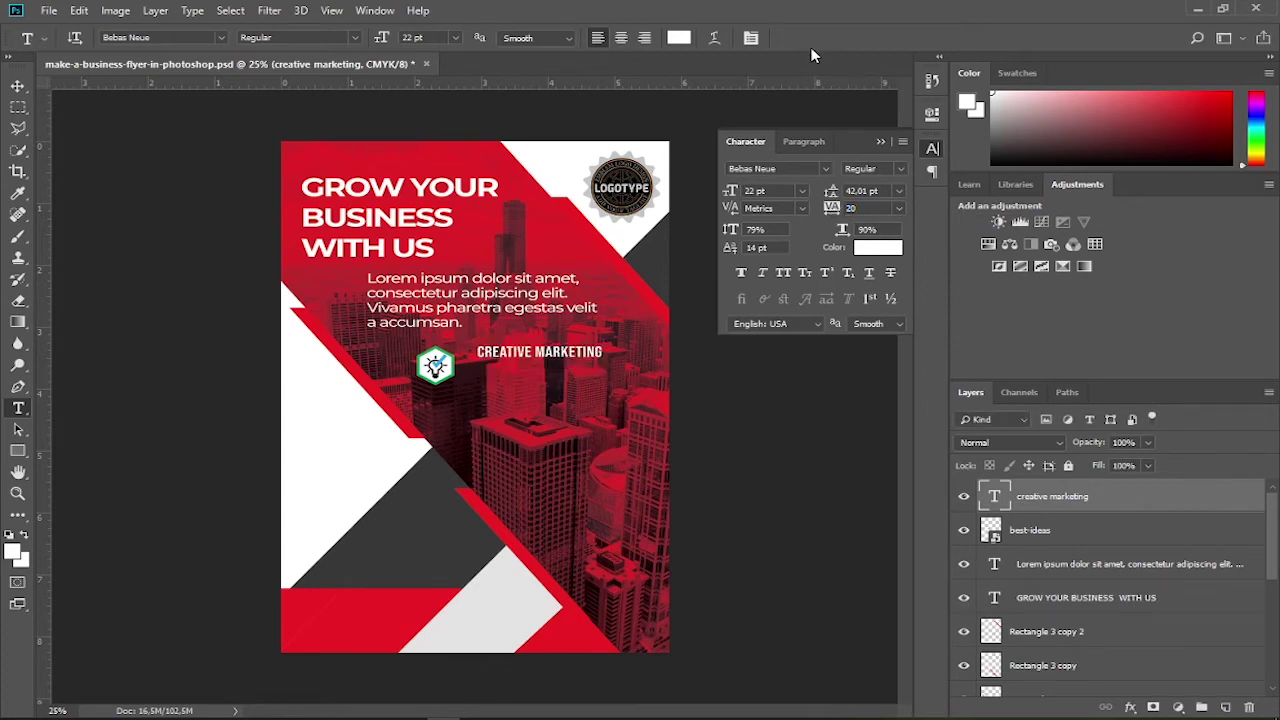
click(931, 148)
click(17, 86)
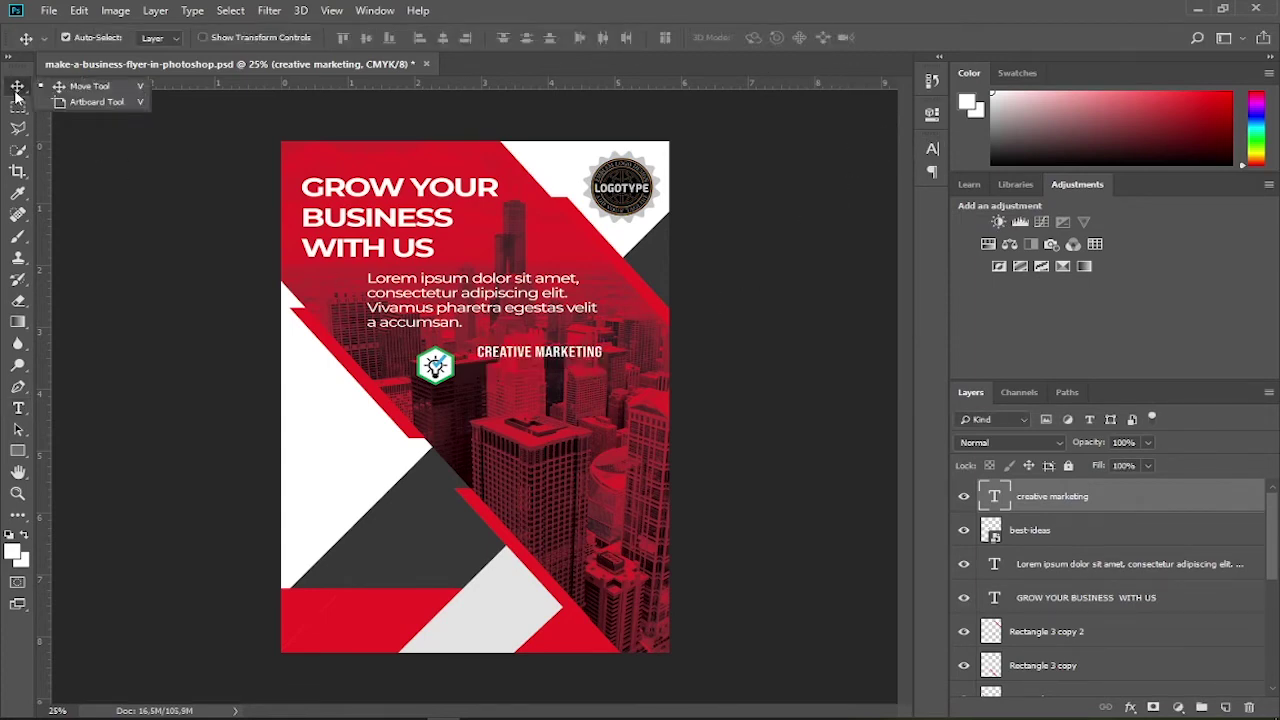
click(515, 358)
- Duplicate the CREATIVE MARKETING heading just below itself and paste the lorem ipsum sample text into the copy
drag(500, 368, 505, 361)
key(ctrl+j)
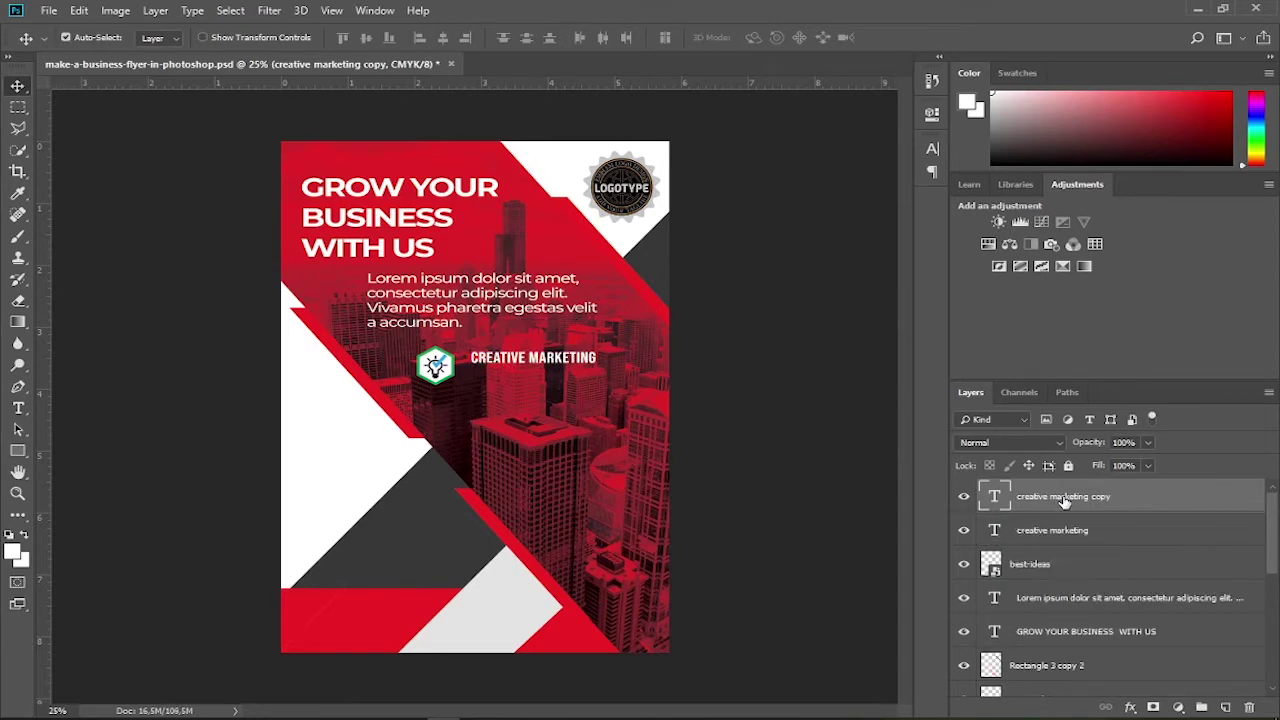
drag(536, 376, 537, 393)
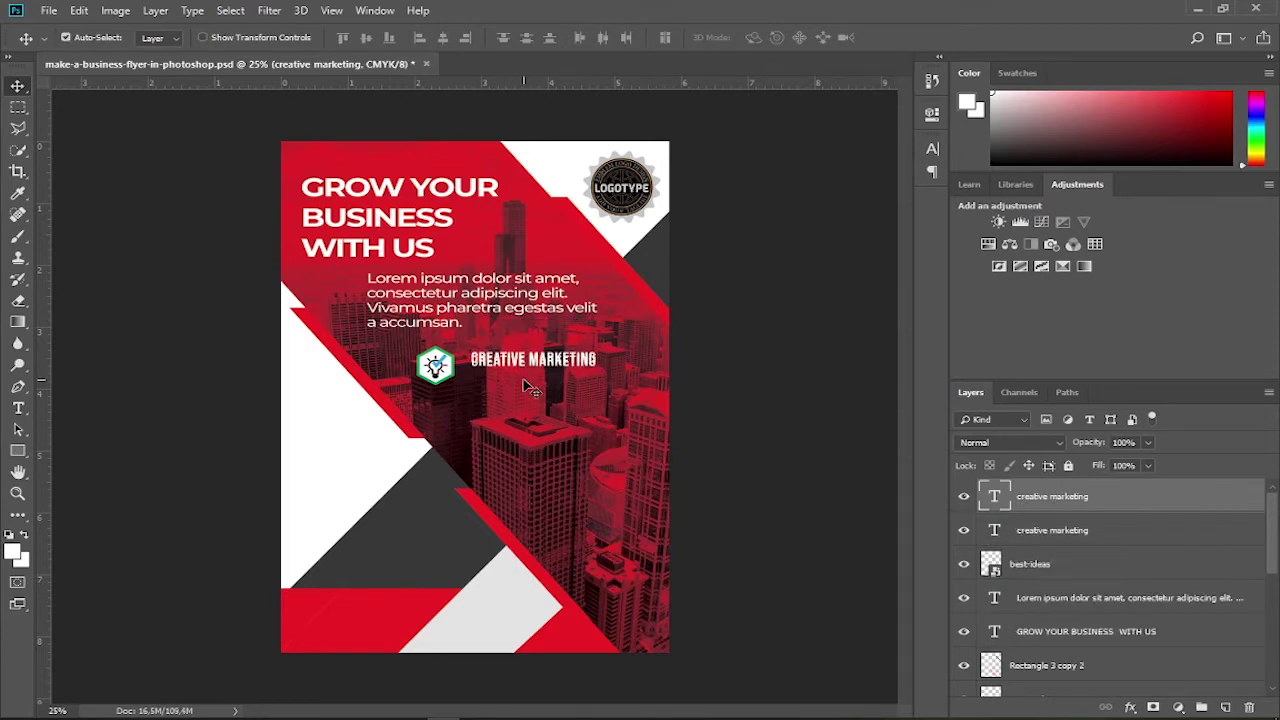
double_click(994, 496)
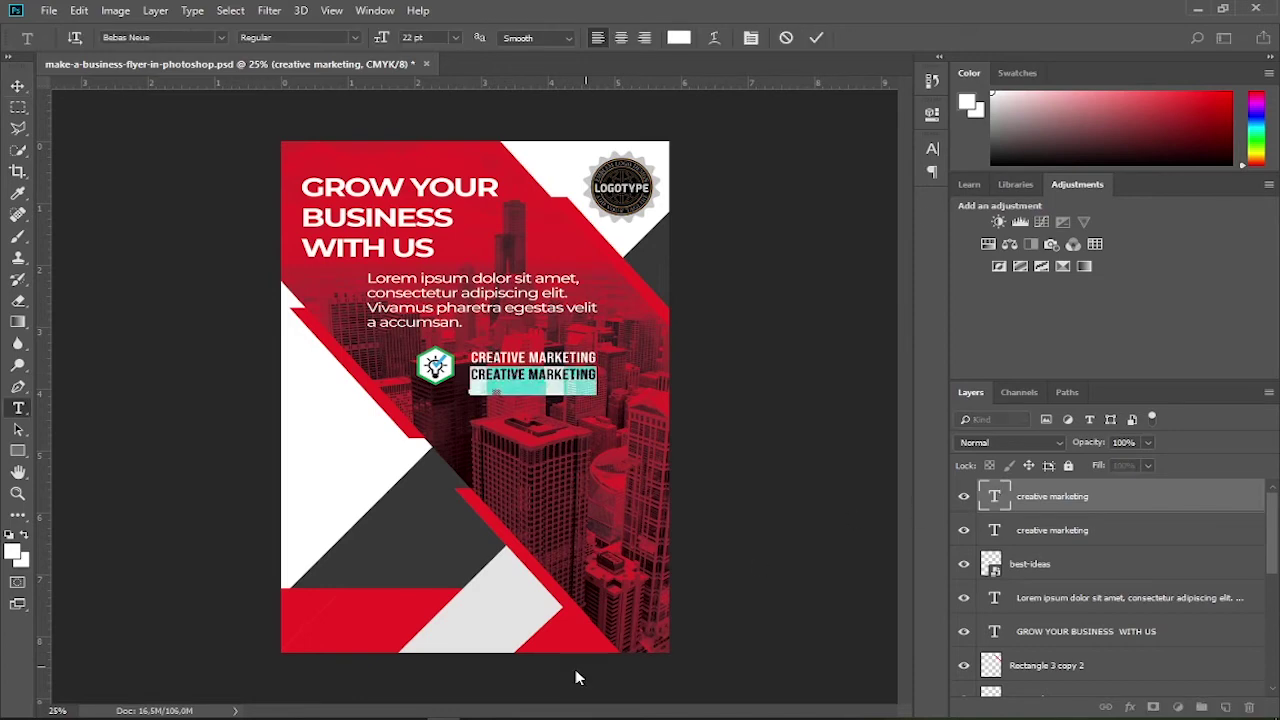
key(alt+Tab)
right_click(490, 280)
click(600, 323)
click(680, 200)
key(ctrl+v)
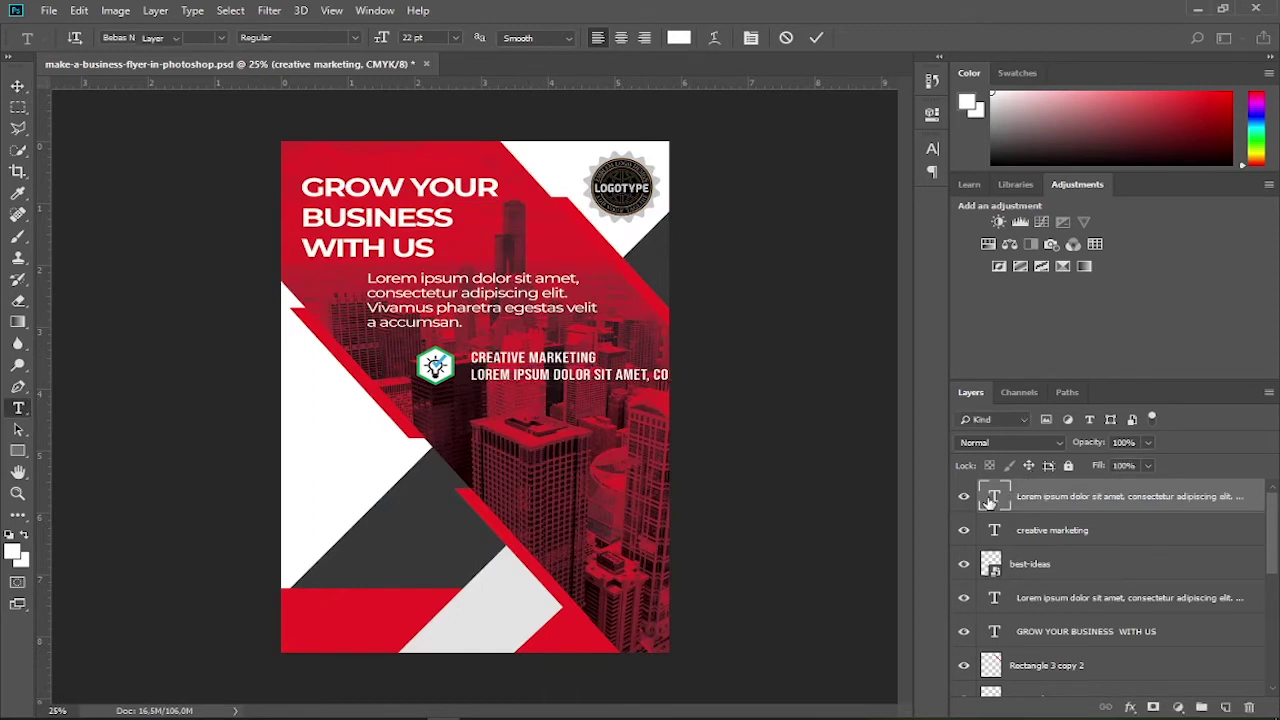
- Set the pasted description to Arial Narrow at 12 pt
key(ctrl+a)
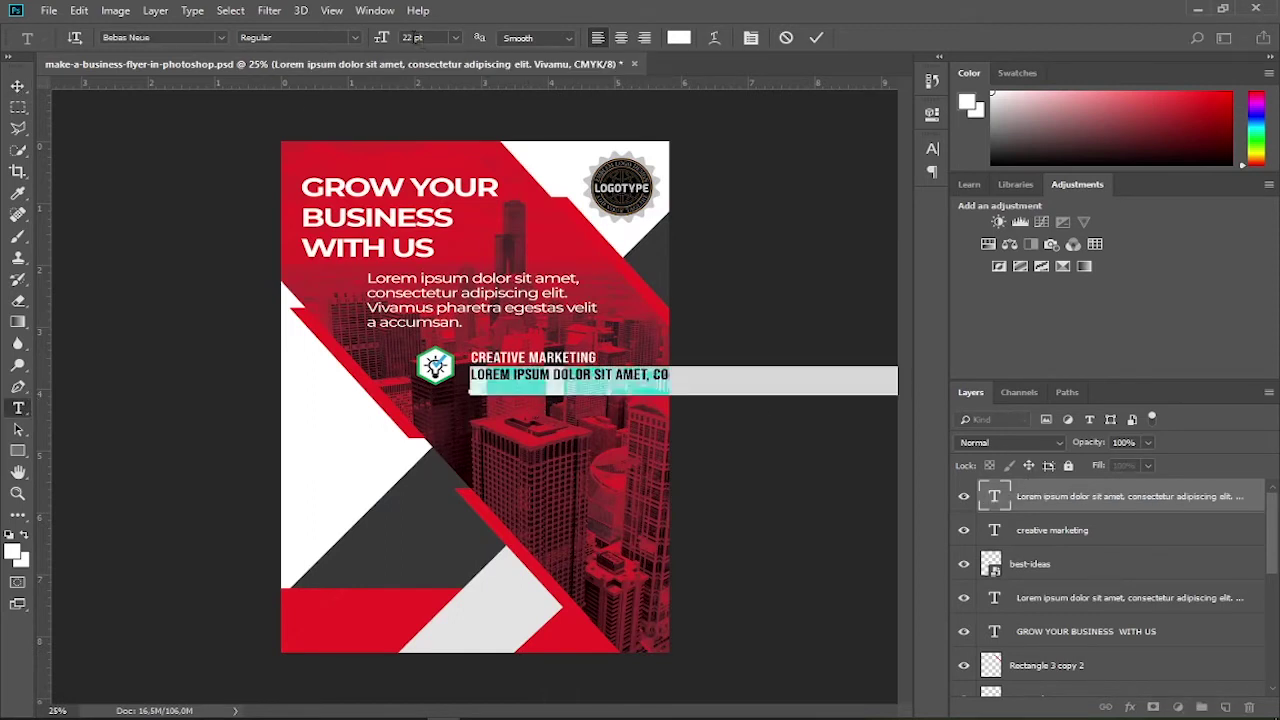
text(12)
key(Return)
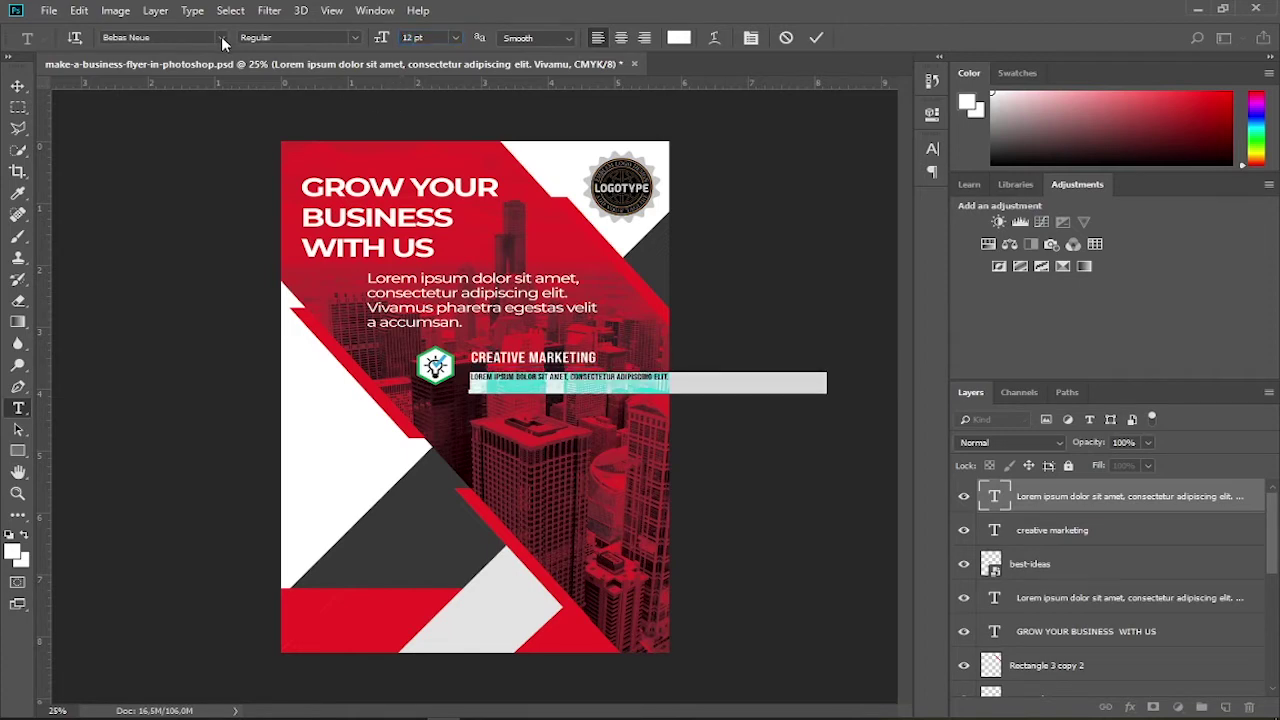
click(221, 37)
click(138, 93)
click(163, 108)
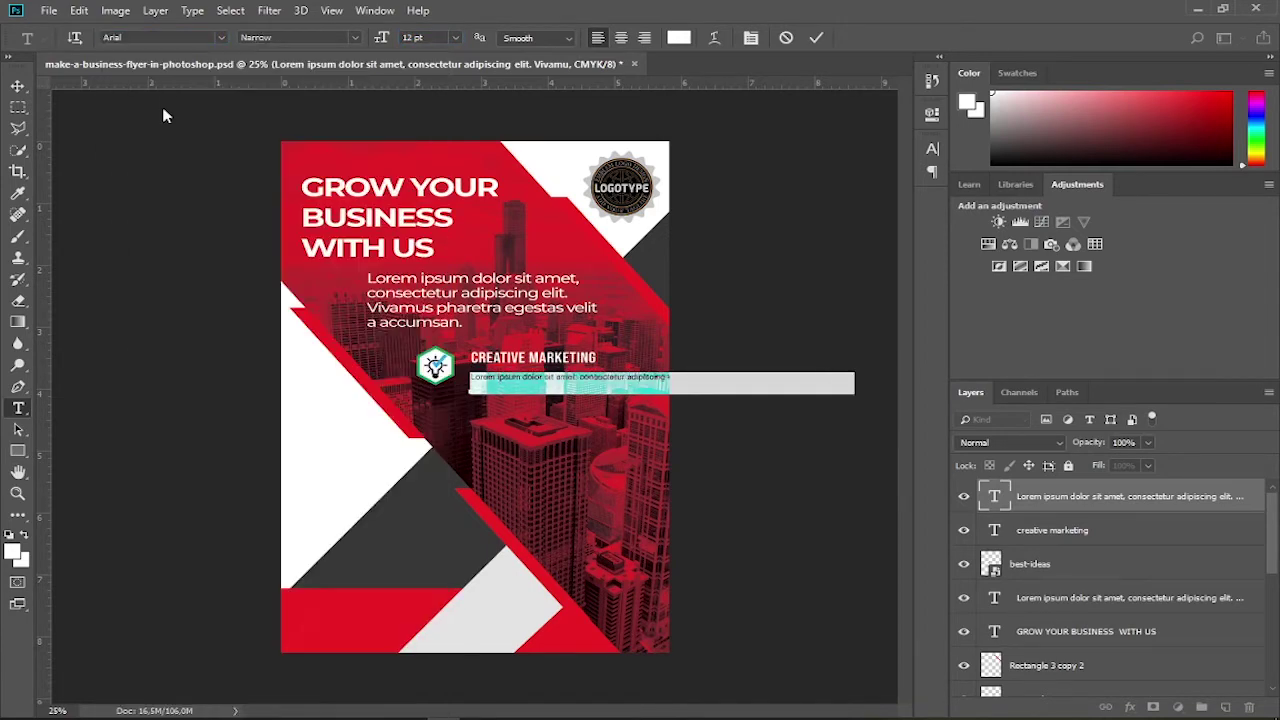
- Break the description into two lines with tight 10 pt leading
click(666, 377)
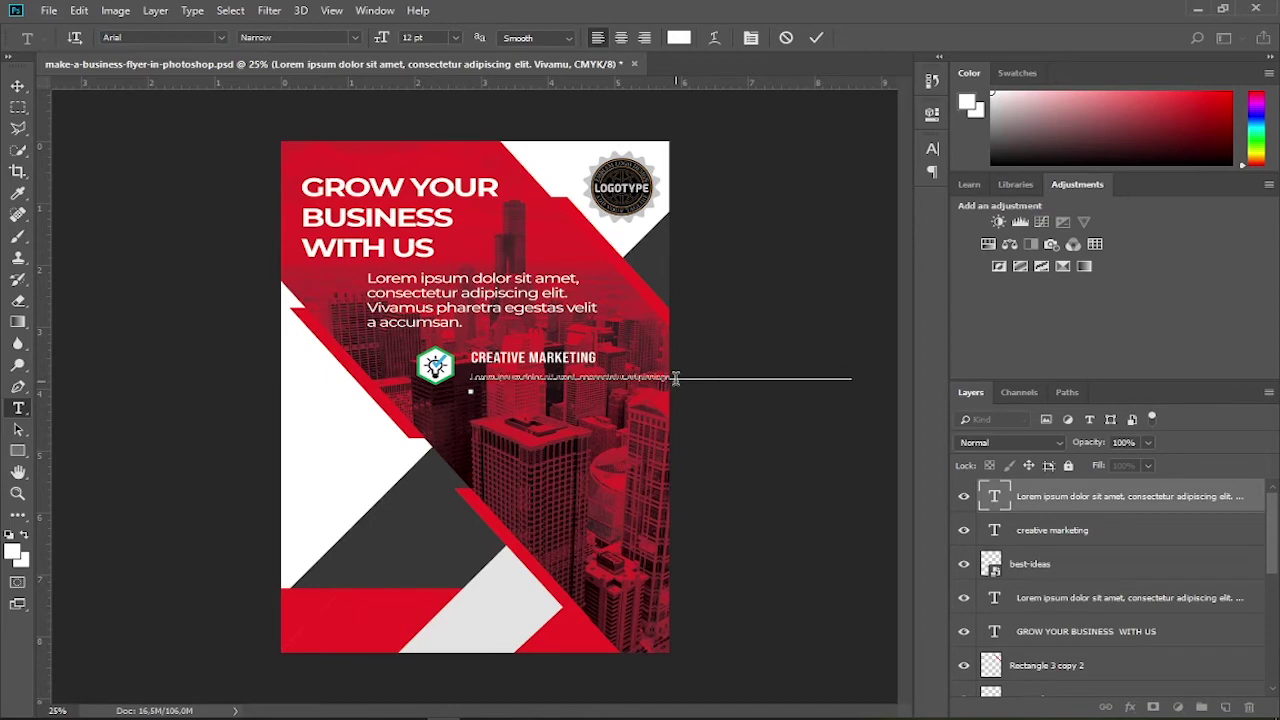
double_click(995, 505)
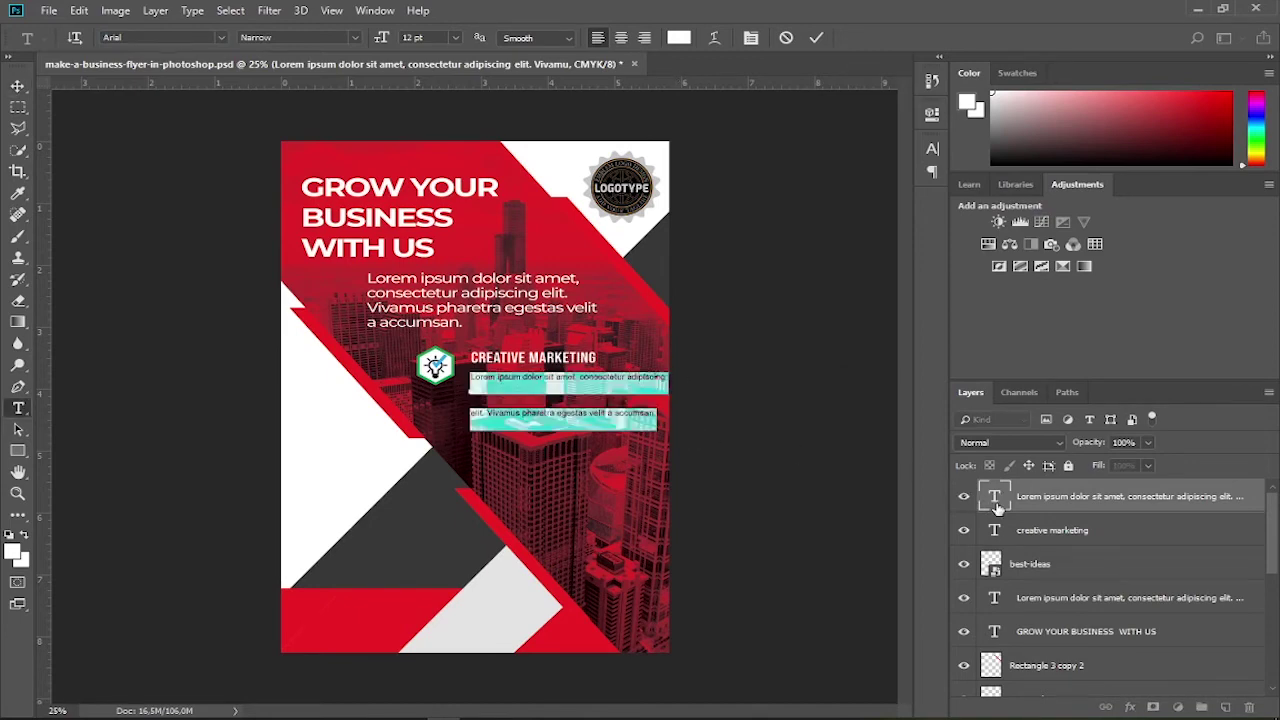
click(932, 148)
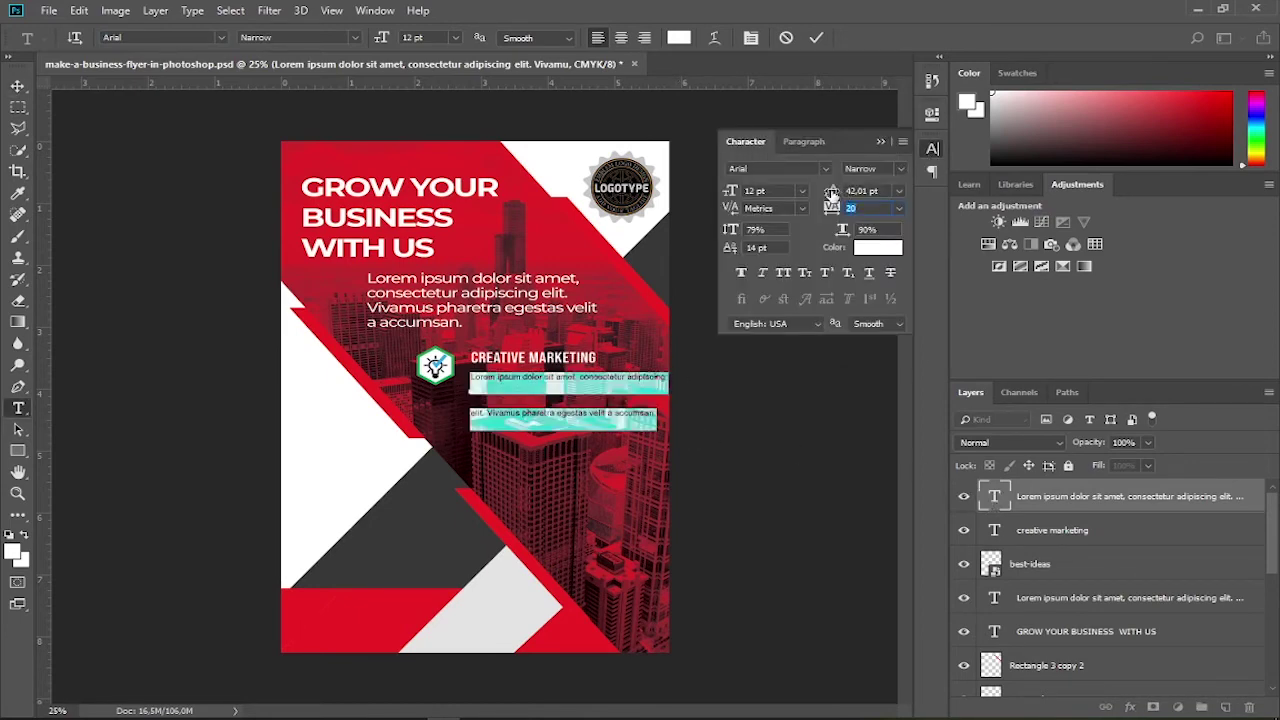
drag(832, 195, 802, 196)
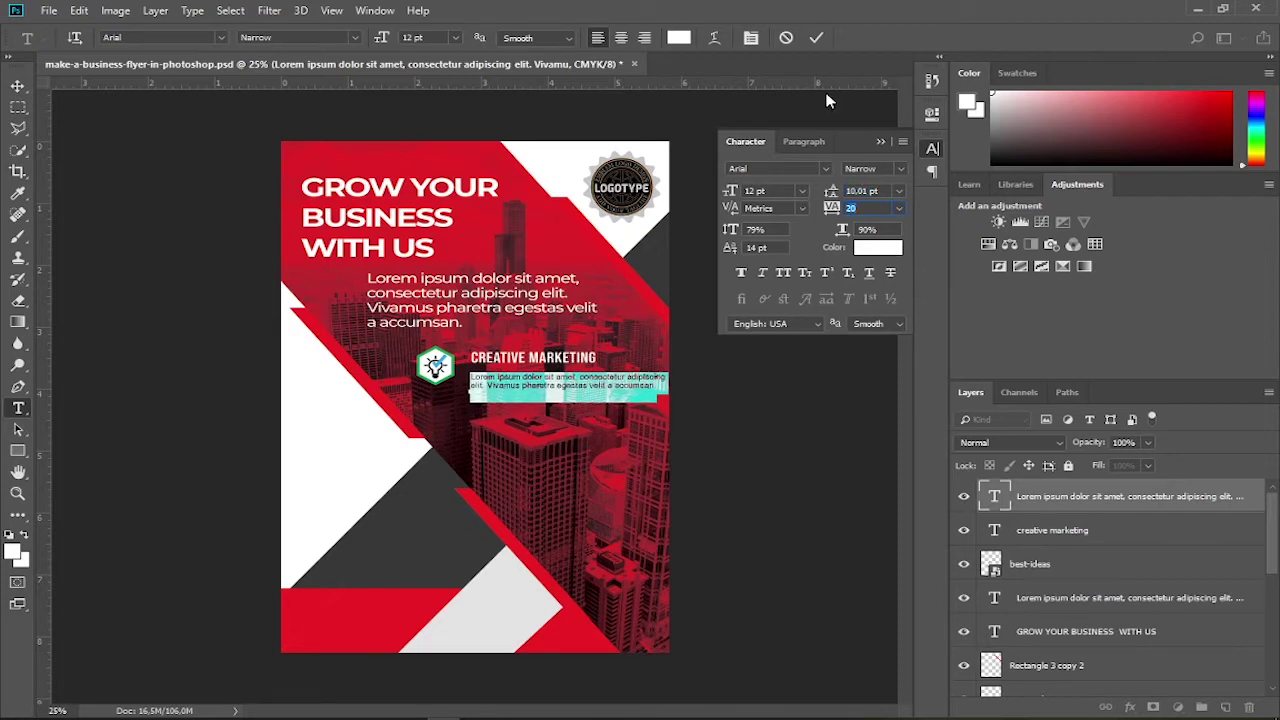
click(816, 38)
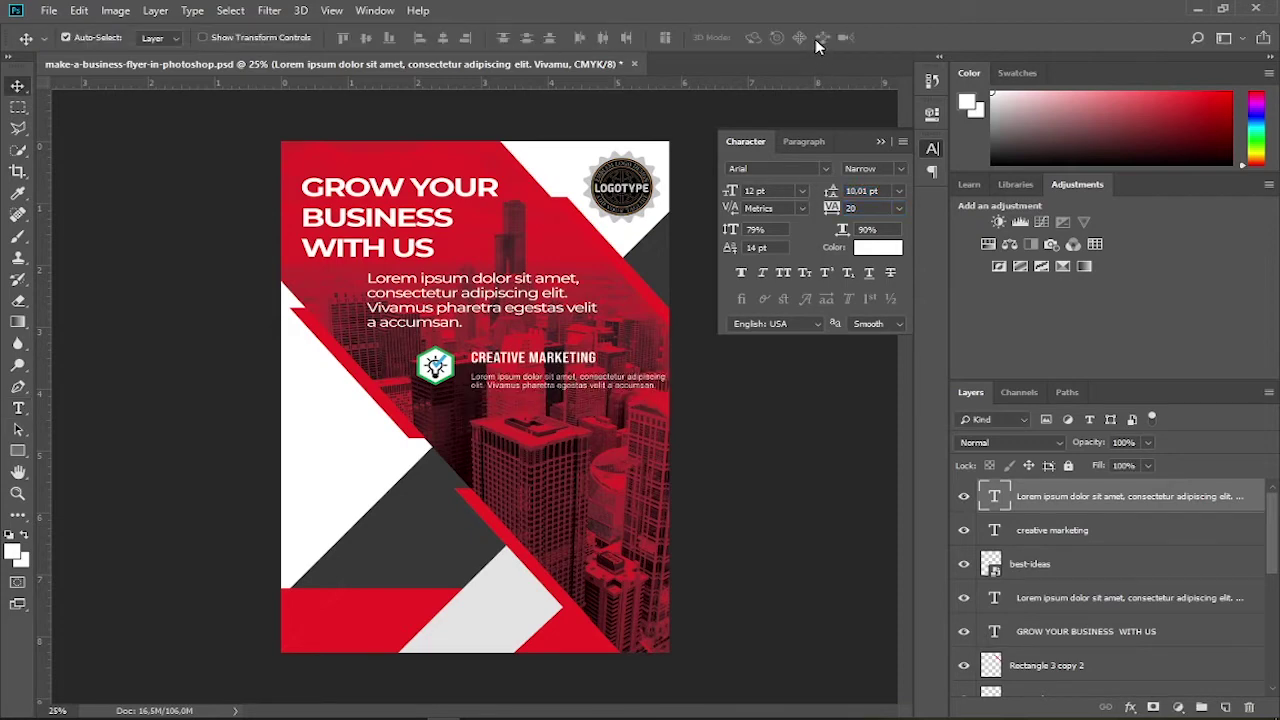
click(880, 142)
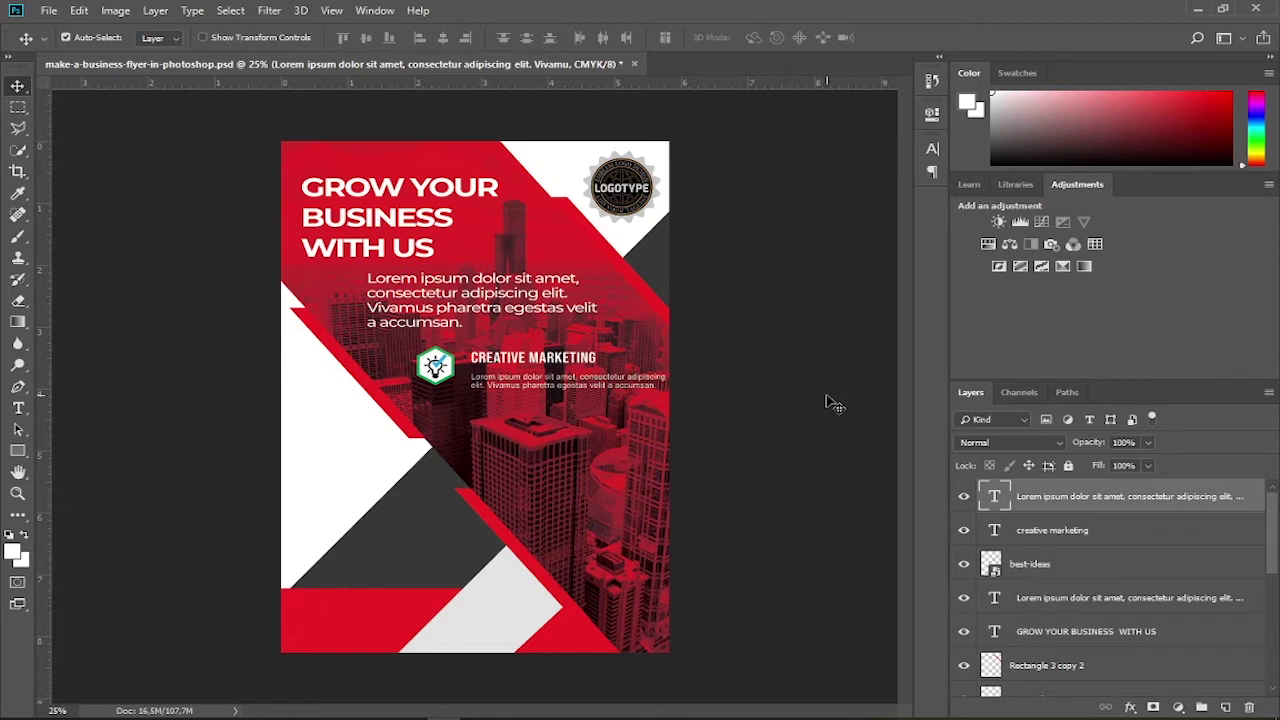
- Nudge the feature paragraph, CREATIVE MARKETING heading and lightbulb icon slightly up and left
key(shift+Up)
click(1063, 538)
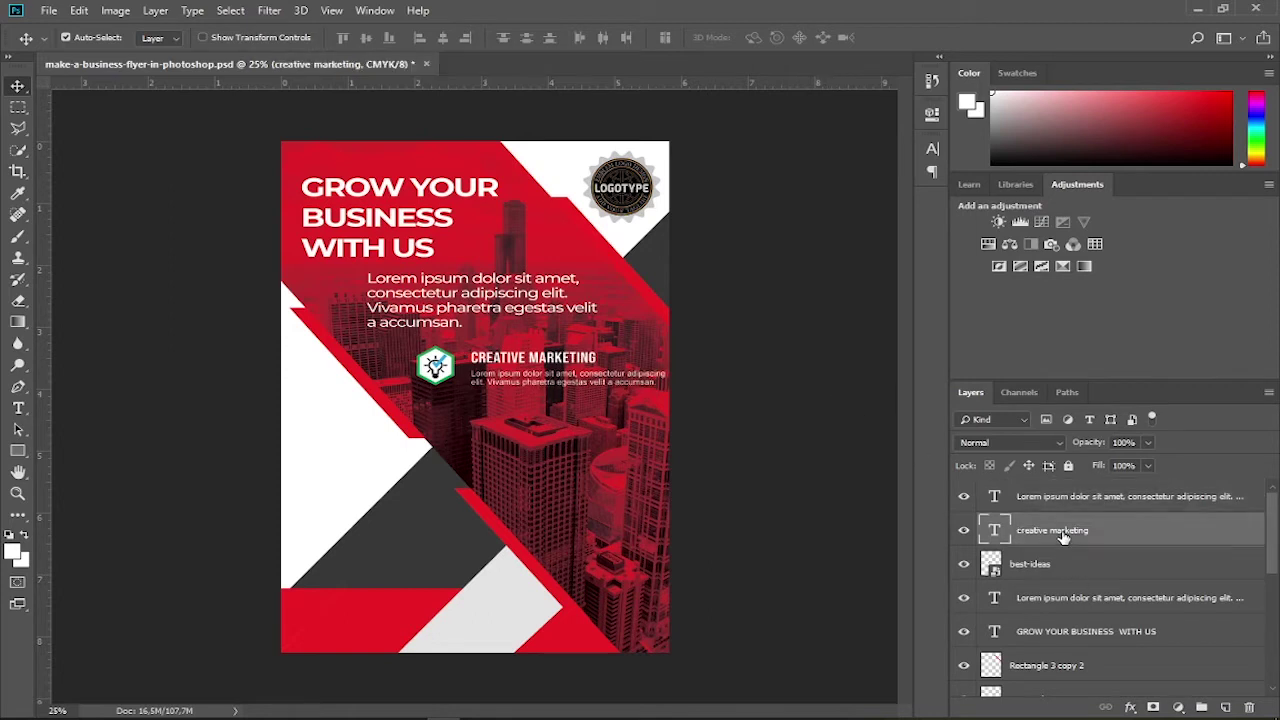
ctrl+click(1060, 505)
key(shift+Left)
key(shift+Left)
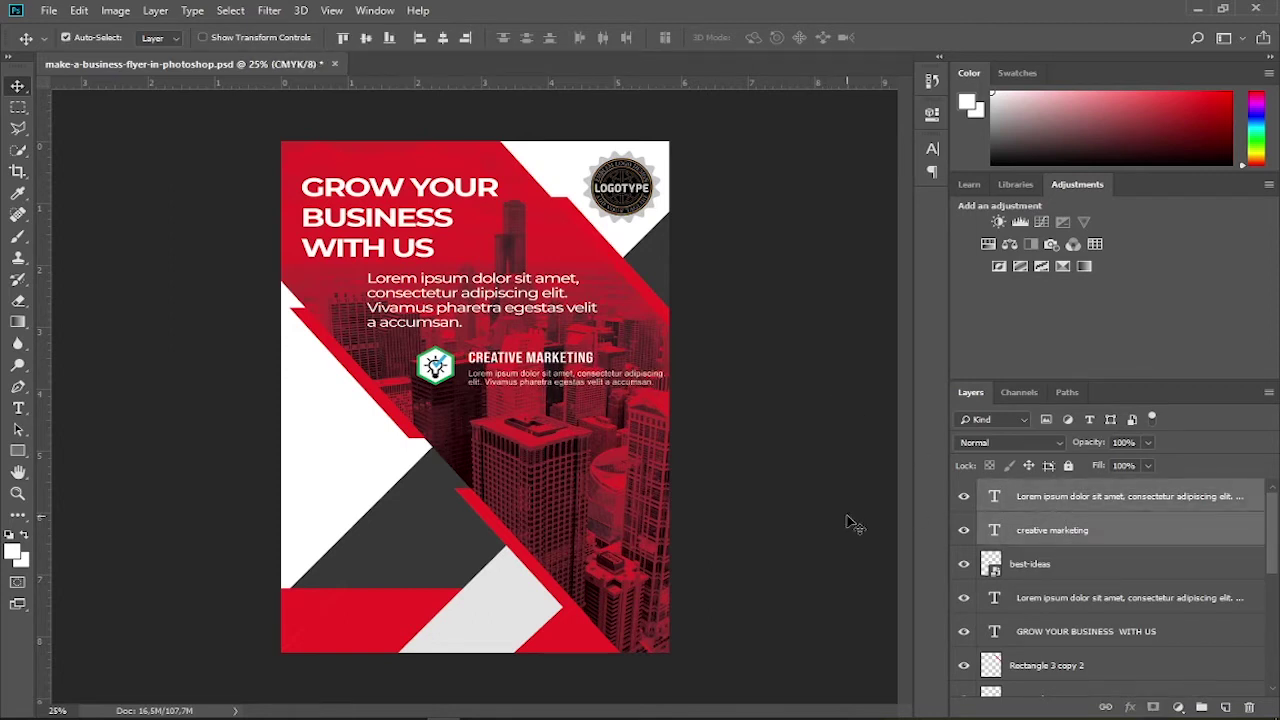
key(shift+Left)
key(shift+Up)
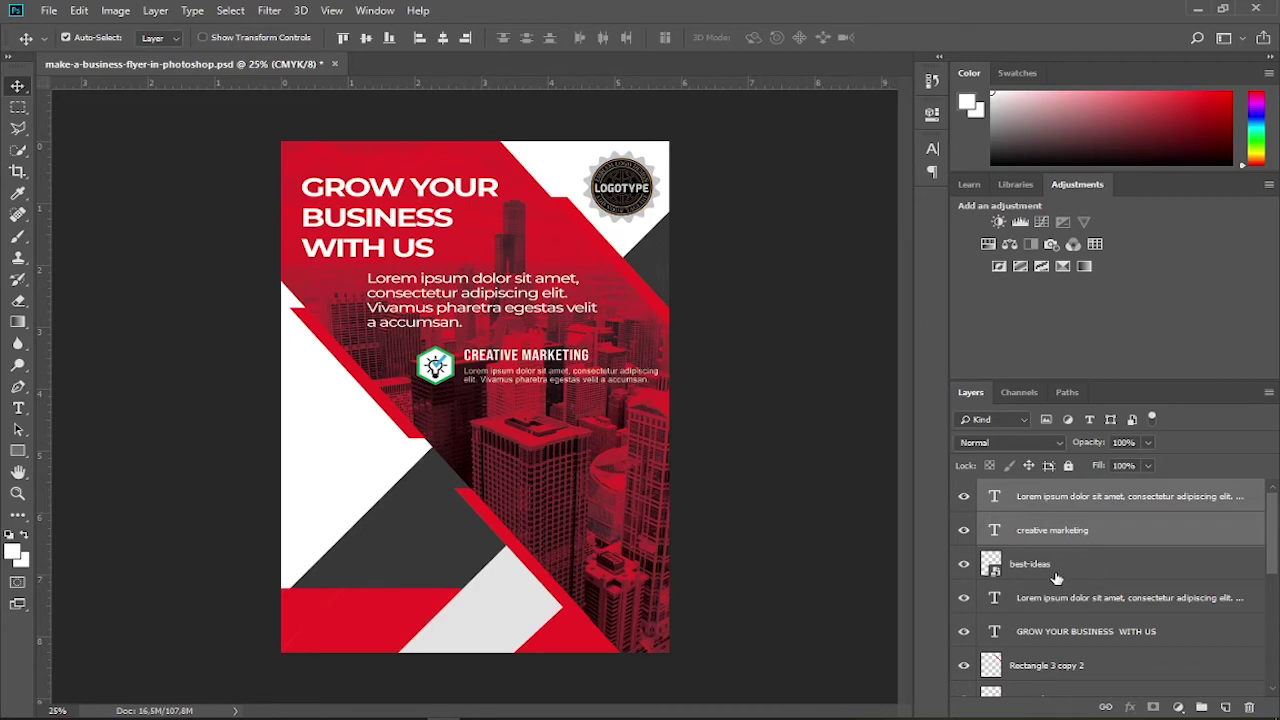
click(1055, 578)
key(shift+Left)
key(shift+Left)
key(shift+Left)
- Group the best-ideas icon, heading and Lorem paragraph layers as Group 1, shown expanded
key(shift+Left)
click(1072, 534)
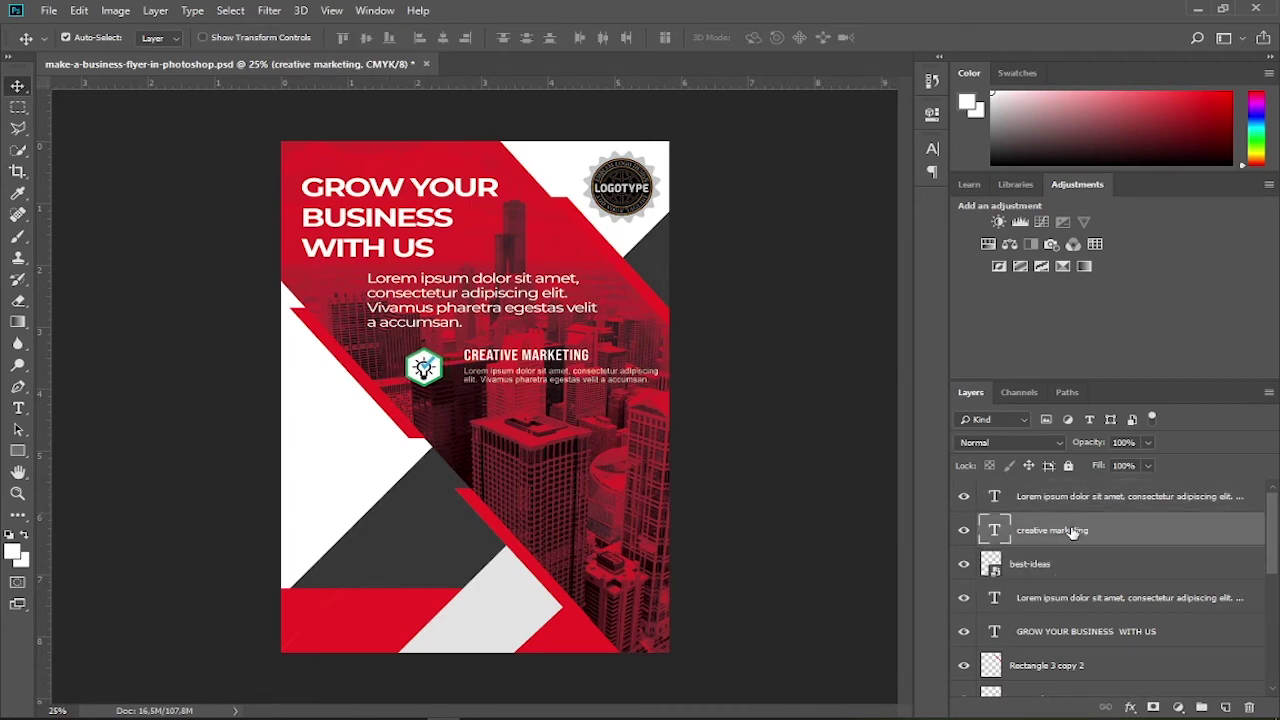
ctrl+click(1080, 500)
key(shift+Left)
key(shift+Left)
key(shift+Left)
click(1097, 499)
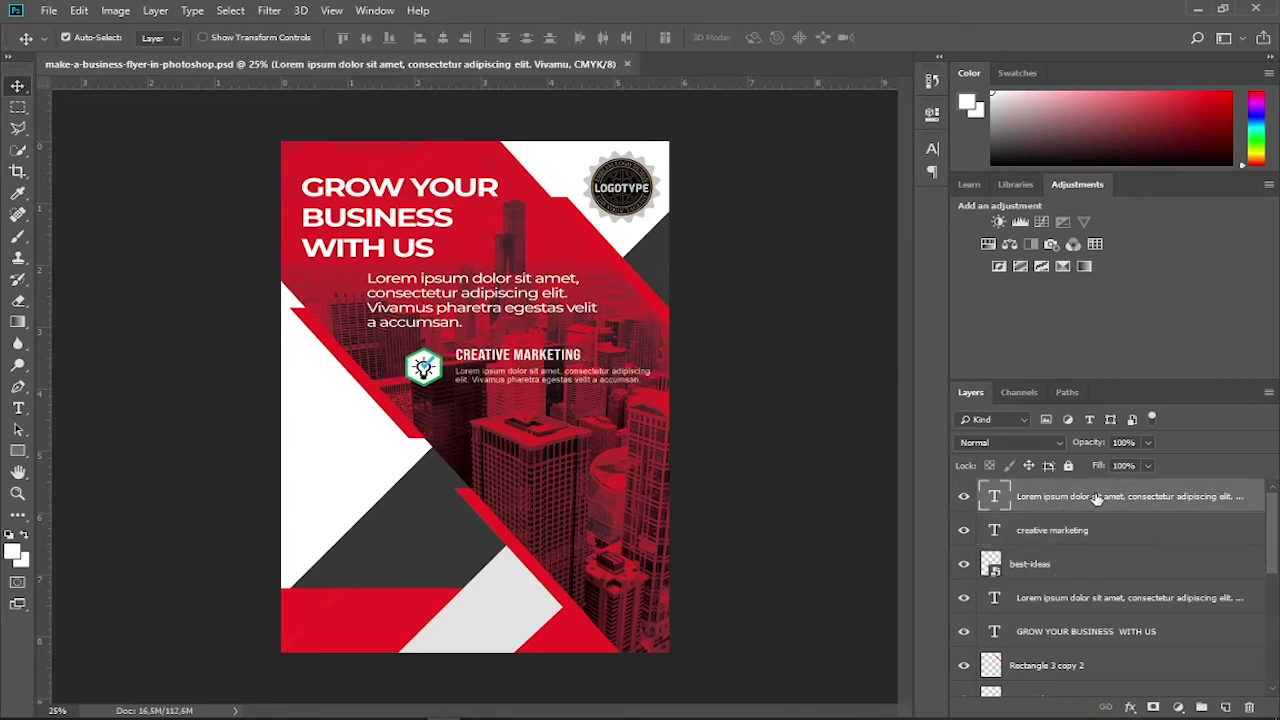
shift+click(1090, 567)
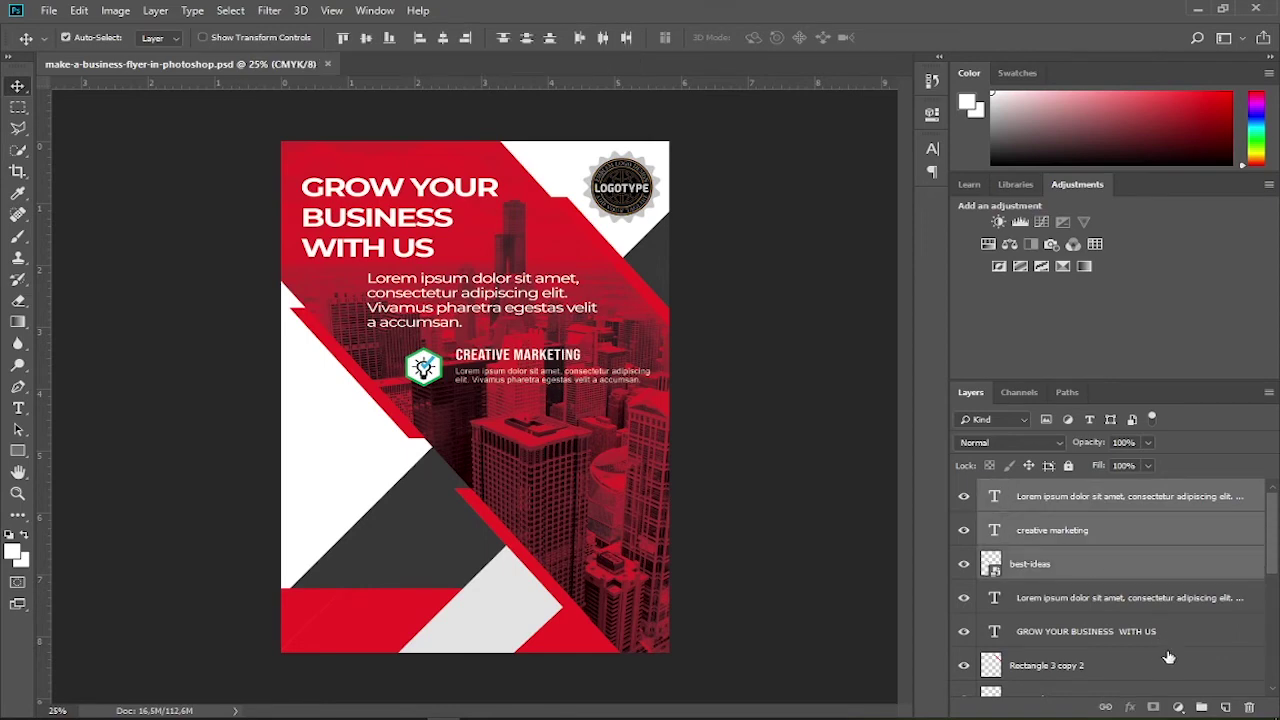
click(1201, 708)
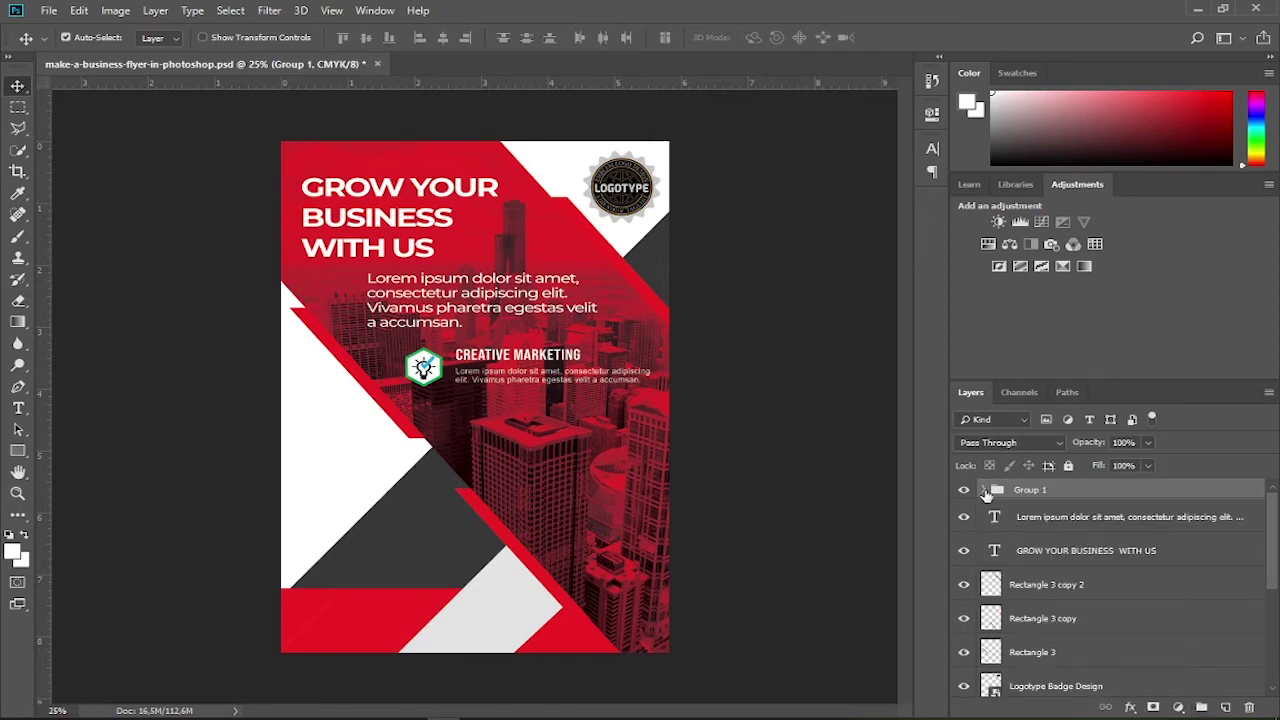
click(984, 490)
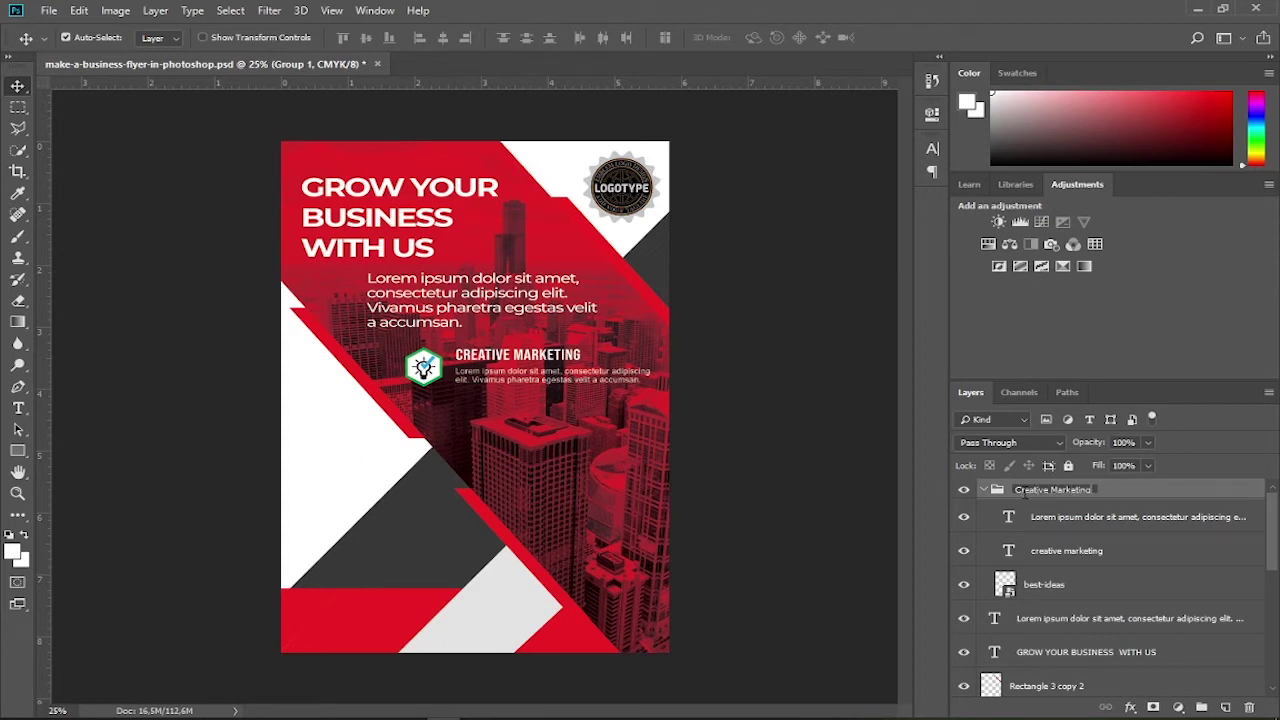
- Name the group Creative Marketing, collapse it, and duplicate it
key(Return)
click(984, 490)
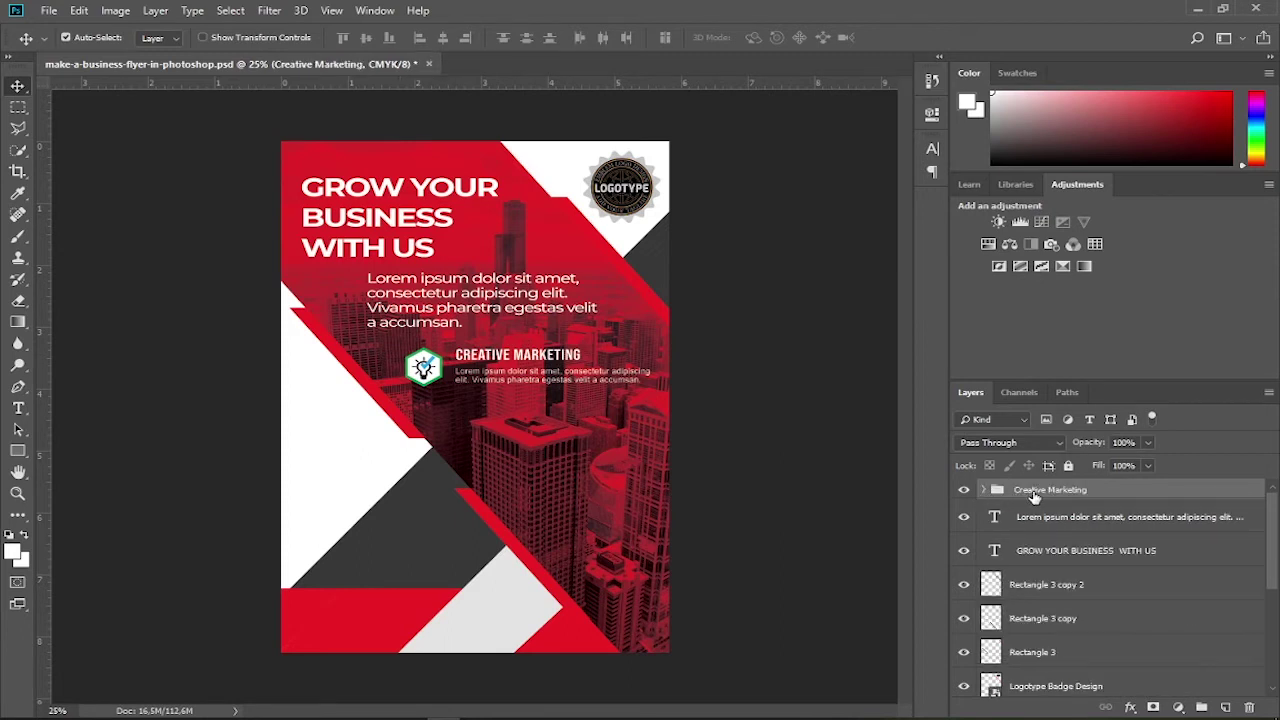
key(ctrl+j)
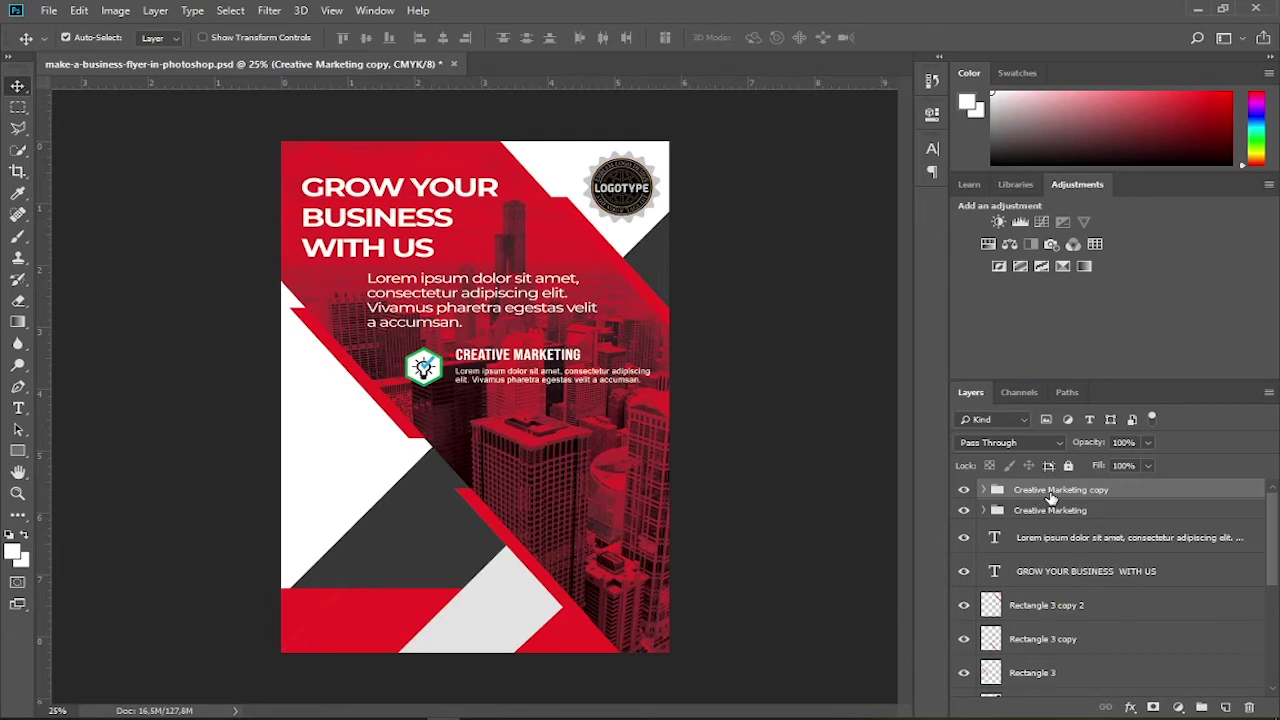
- Nudge the Creative Marketing copy down and right, then open its paragraph for editing
key(shift+Down)
key(shift+Down)
key(shift+Down)
key(shift+Right)
key(shift+Right)
key(shift+Right)
key(shift+Right)
key(shift+Right)
key(shift+Right)
key(shift+Right)
key(shift+Right)
key(shift+Right)
key(shift+Down)
key(shift+Down)
key(shift+Down)
key(shift+Down)
key(shift+Down)
key(shift+Down)
key(shift+Up)
key(shift+Up)
key(shift+Up)
key(shift+Up)
click(985, 490)
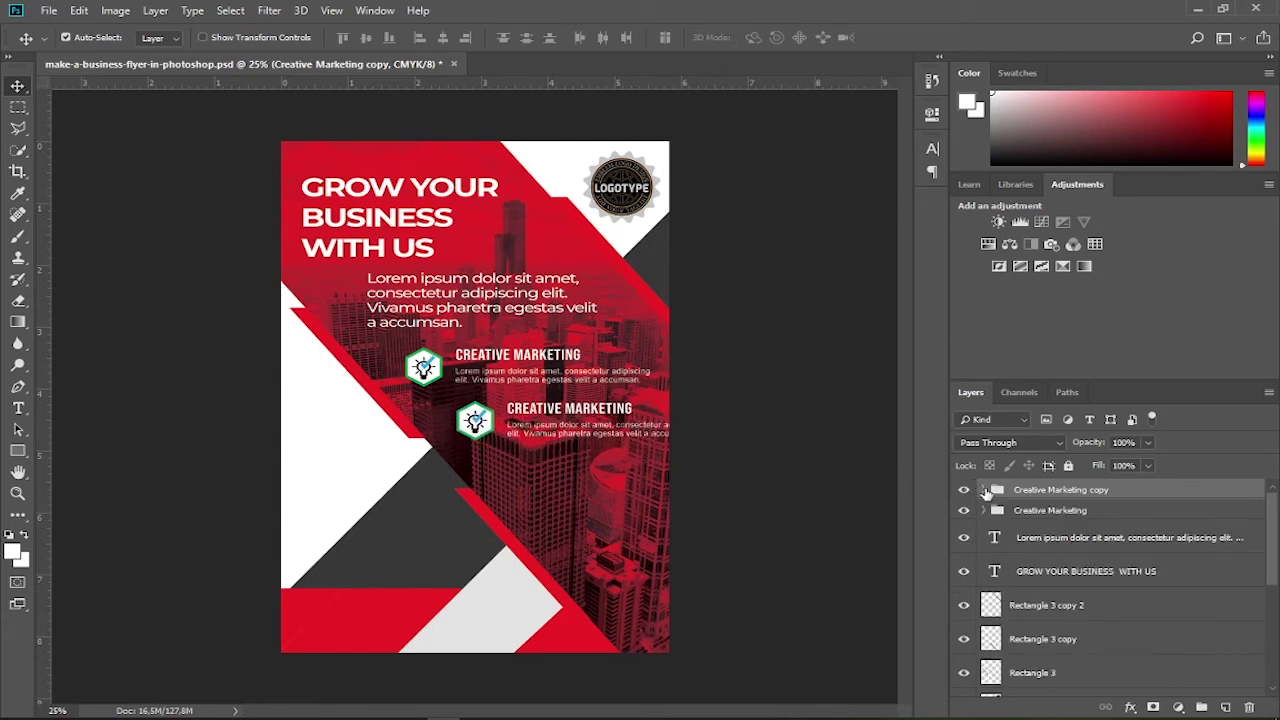
double_click(1008, 518)
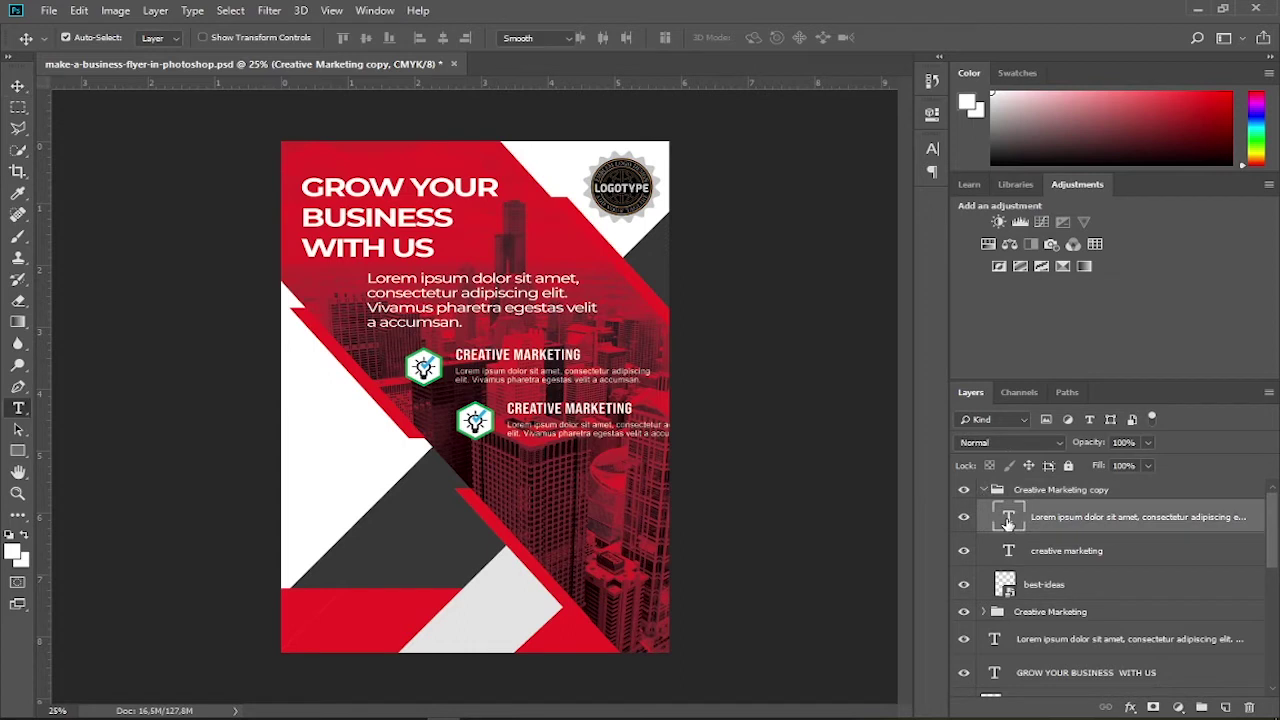
- Narrow the second block's paragraph box so its text wraps onto three lines
click(655, 430)
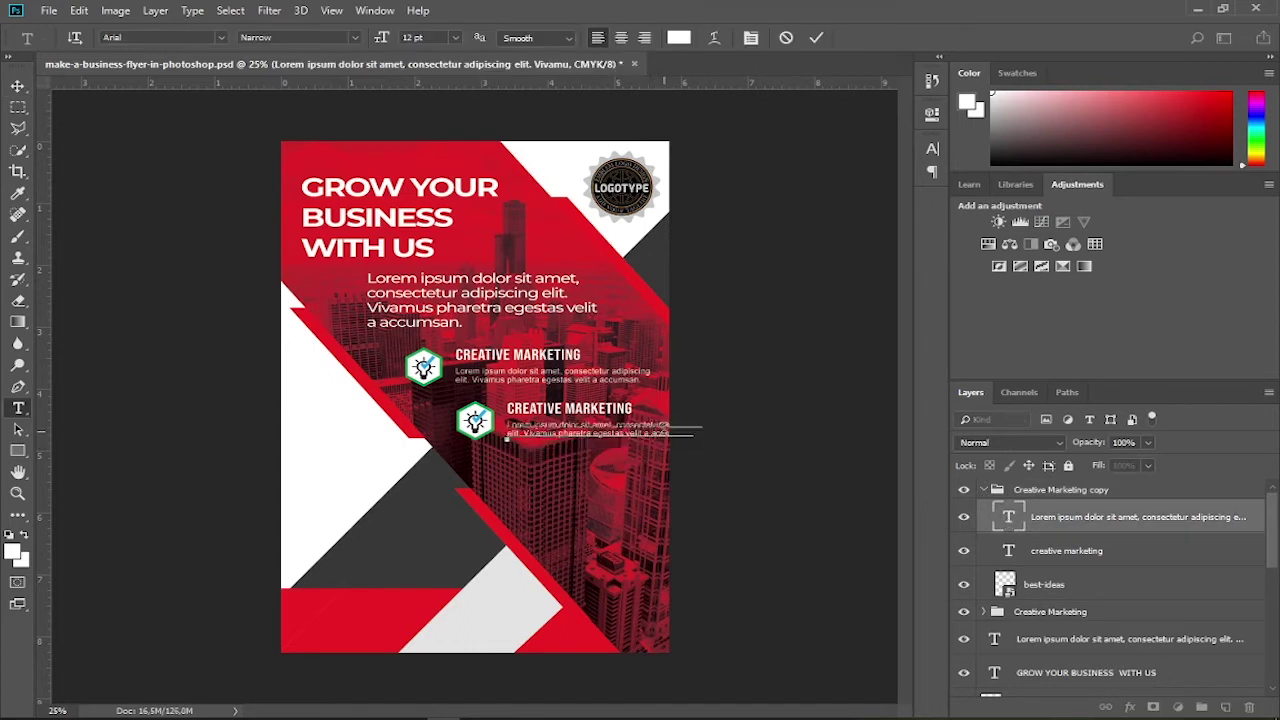
drag(686, 457, 660, 445)
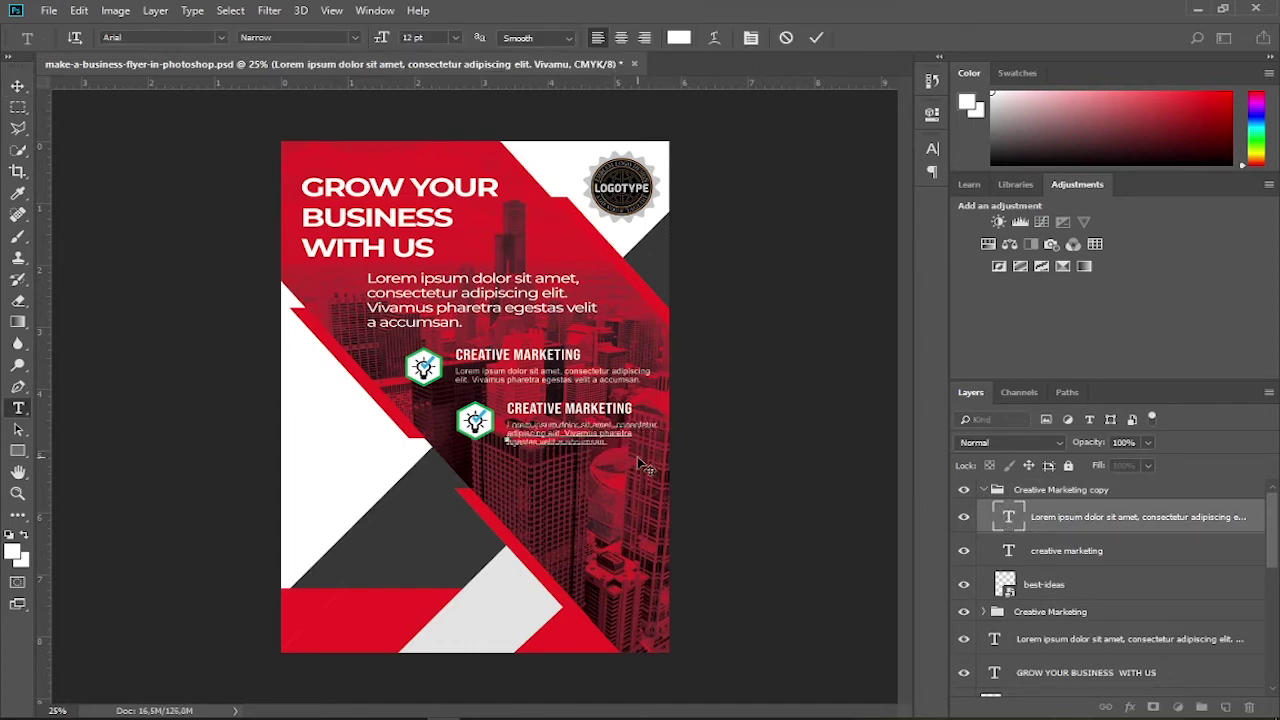
click(823, 44)
key(v)
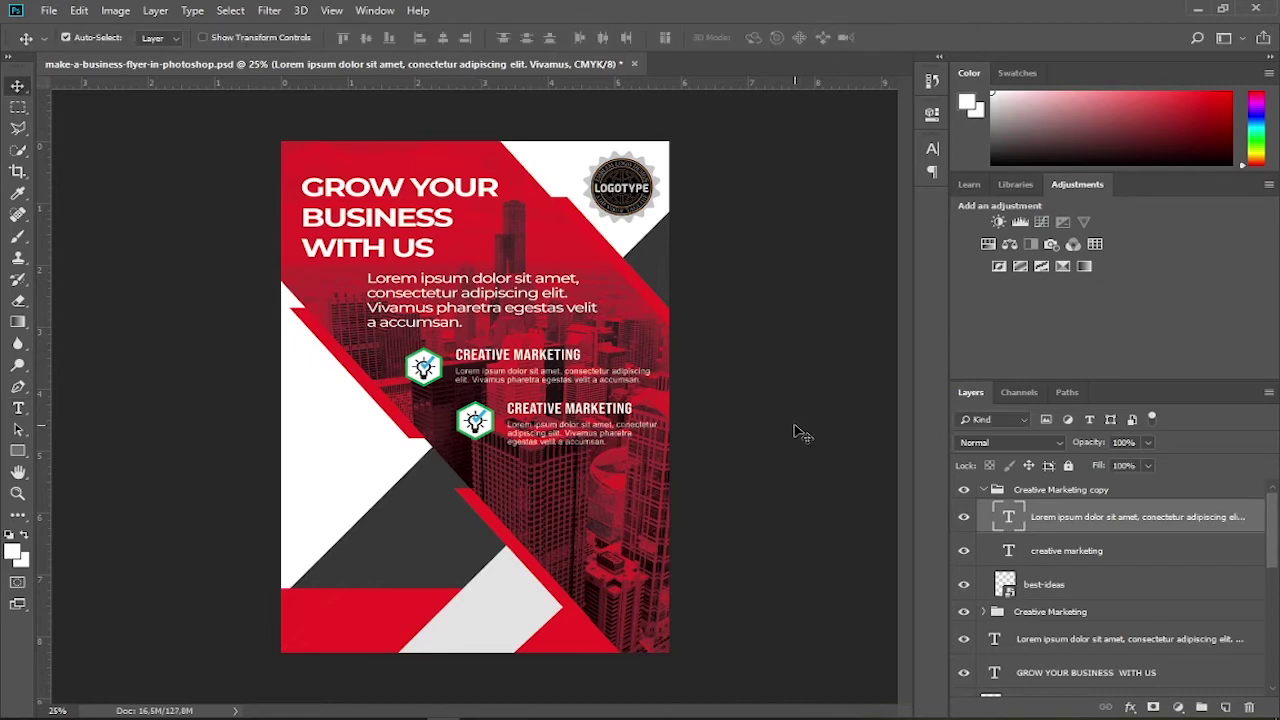
click(983, 490)
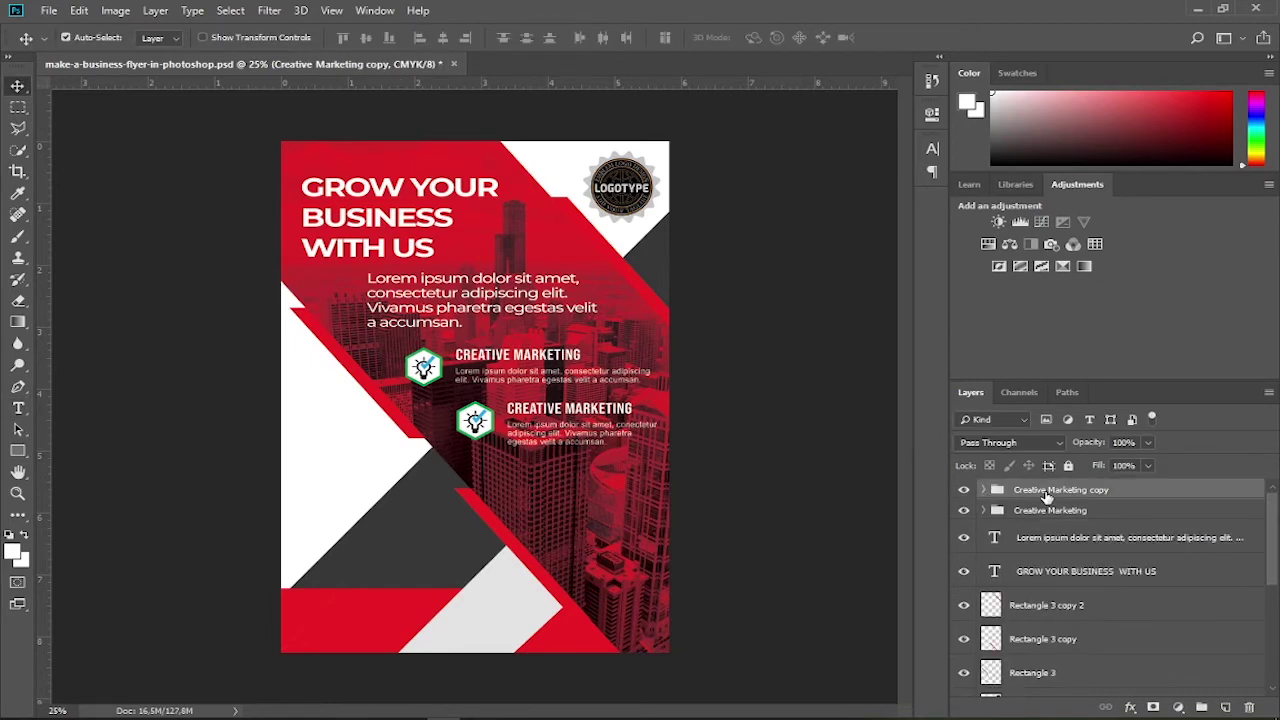
- Duplicate the group as a third block below-right and nudge the blocks into a diagonal row
key(ctrl+j)
key(shift+Down)
key(shift+Down)
key(shift+Down)
key(shift+Down)
key(shift+Down)
key(shift+Down)
key(shift+Down)
key(shift+Down)
key(shift+Right)
key(shift+Right)
key(shift+Right)
key(shift+Right)
key(shift+Right)
key(shift+Right)
click(1040, 512)
key(shift+Left)
key(shift+Left)
key(shift+Left)
key(shift+Left)
click(1040, 538)
key(shift+Left)
key(shift+Left)
key(shift+Left)
key(shift+Left)
key(shift+Left)
- Rewrap the third block's paragraph so Vivamus starts the third line, then save the flyer
click(996, 490)
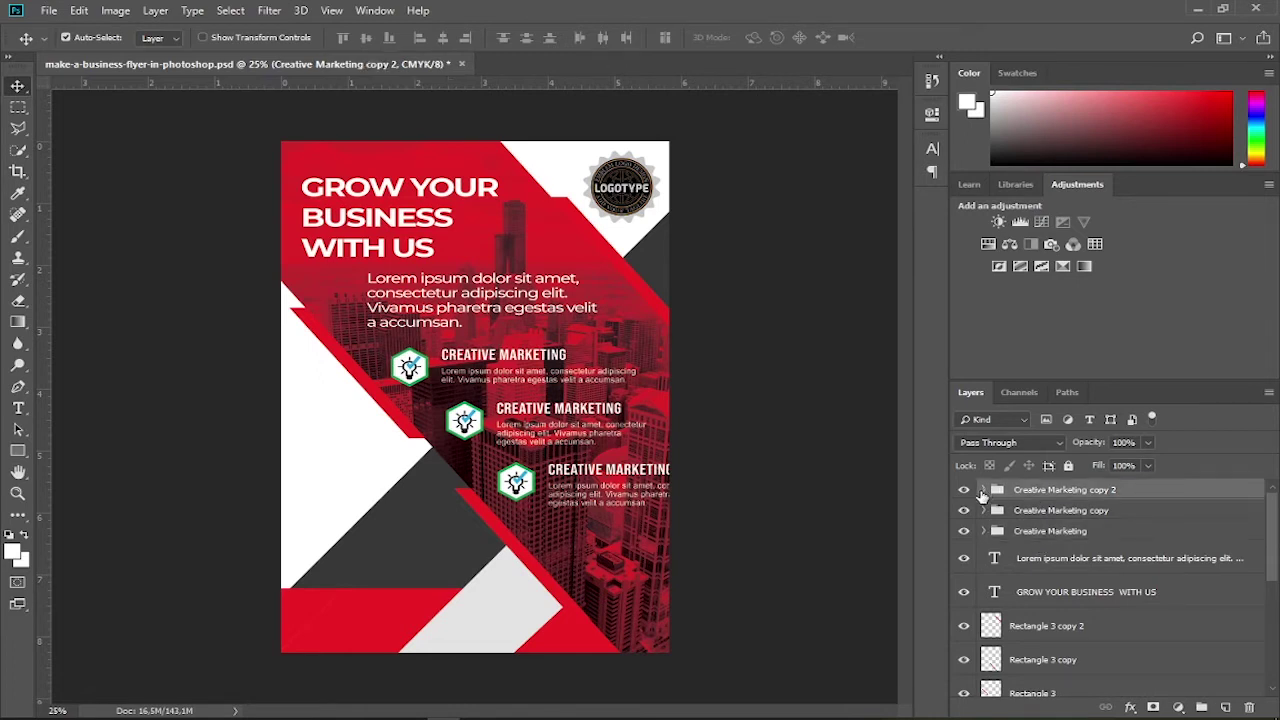
double_click(1008, 516)
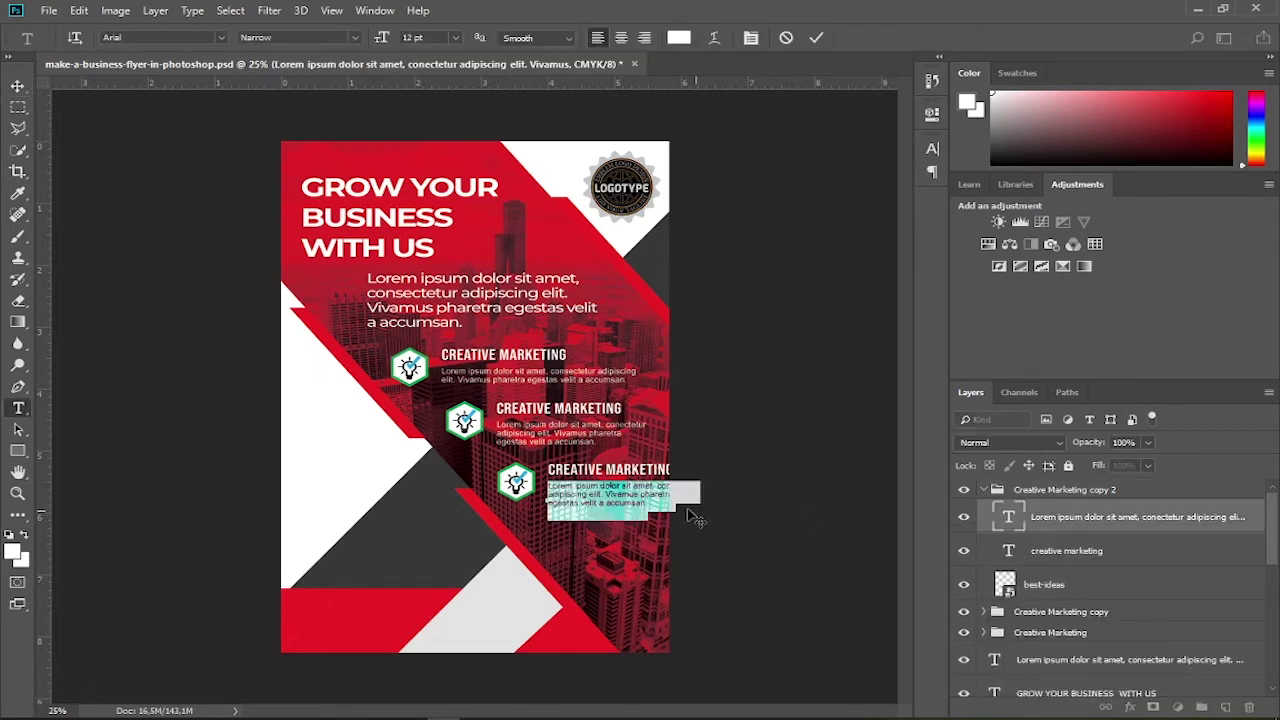
click(548, 490)
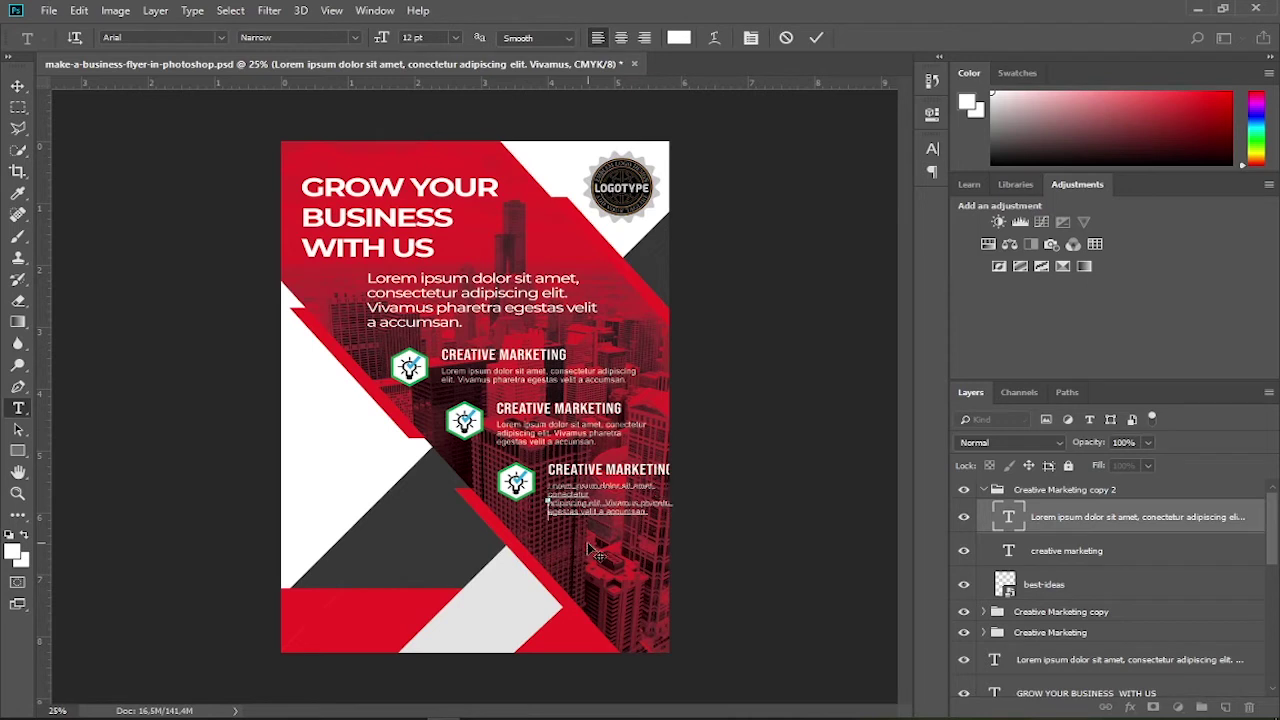
key(BackSpace)
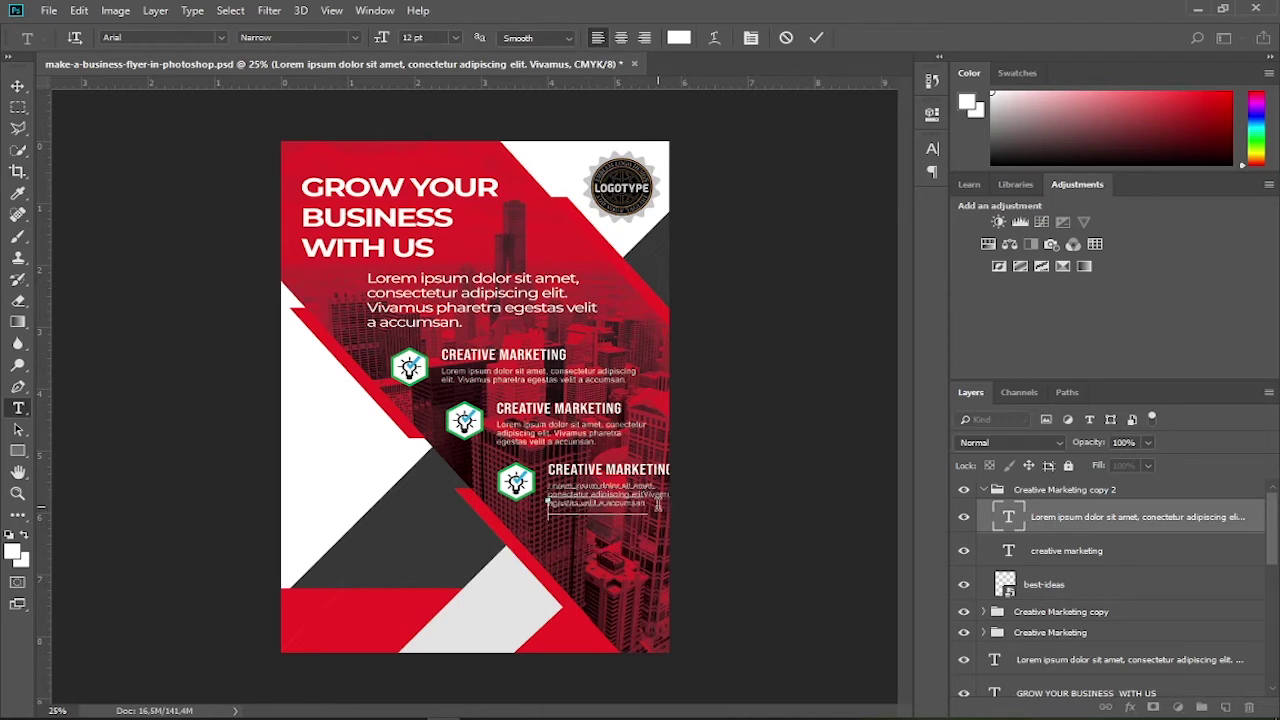
key(Return)
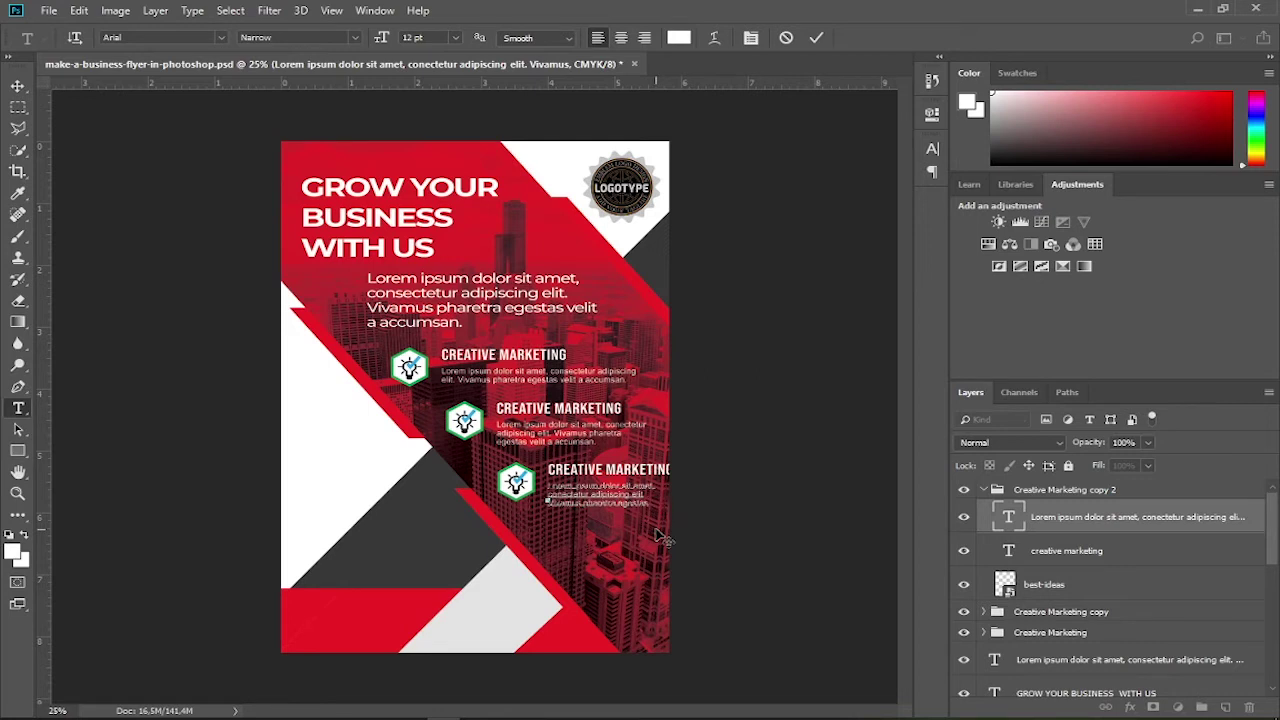
click(816, 37)
key(v)
key(ctrl+s)
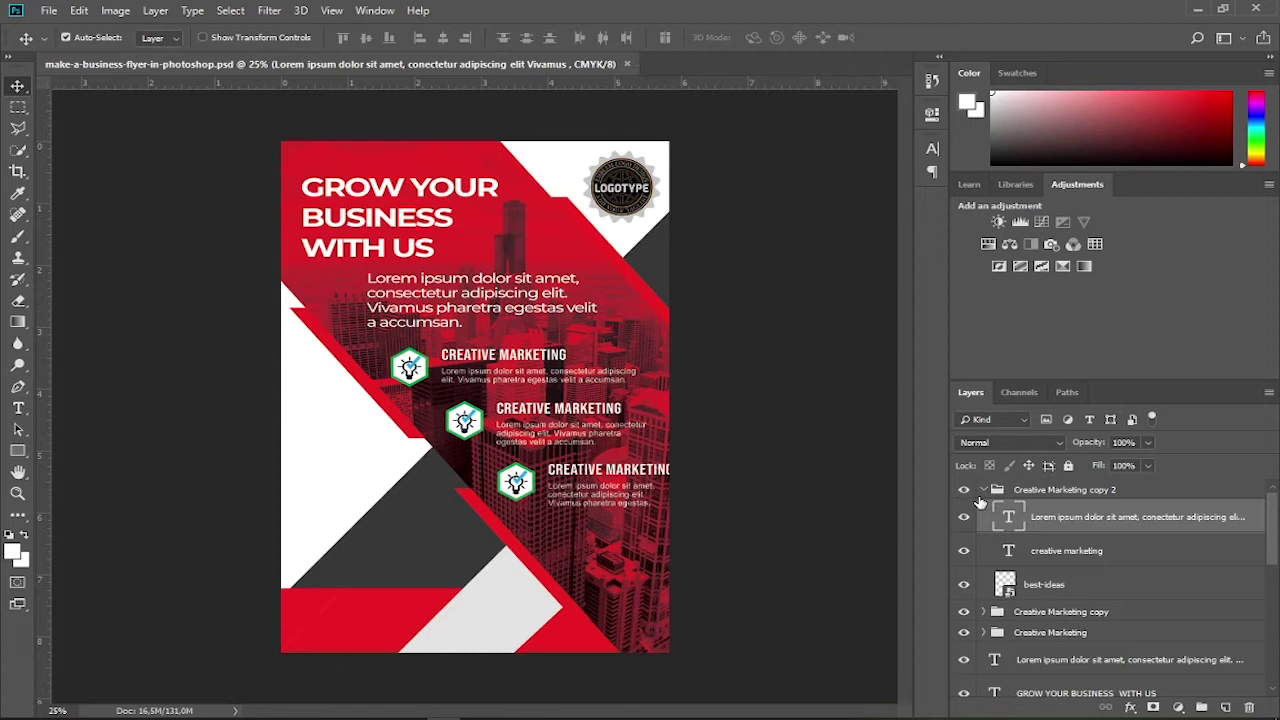
- Rename the copied groups Development and Global Reach
click(983, 489)
click(963, 510)
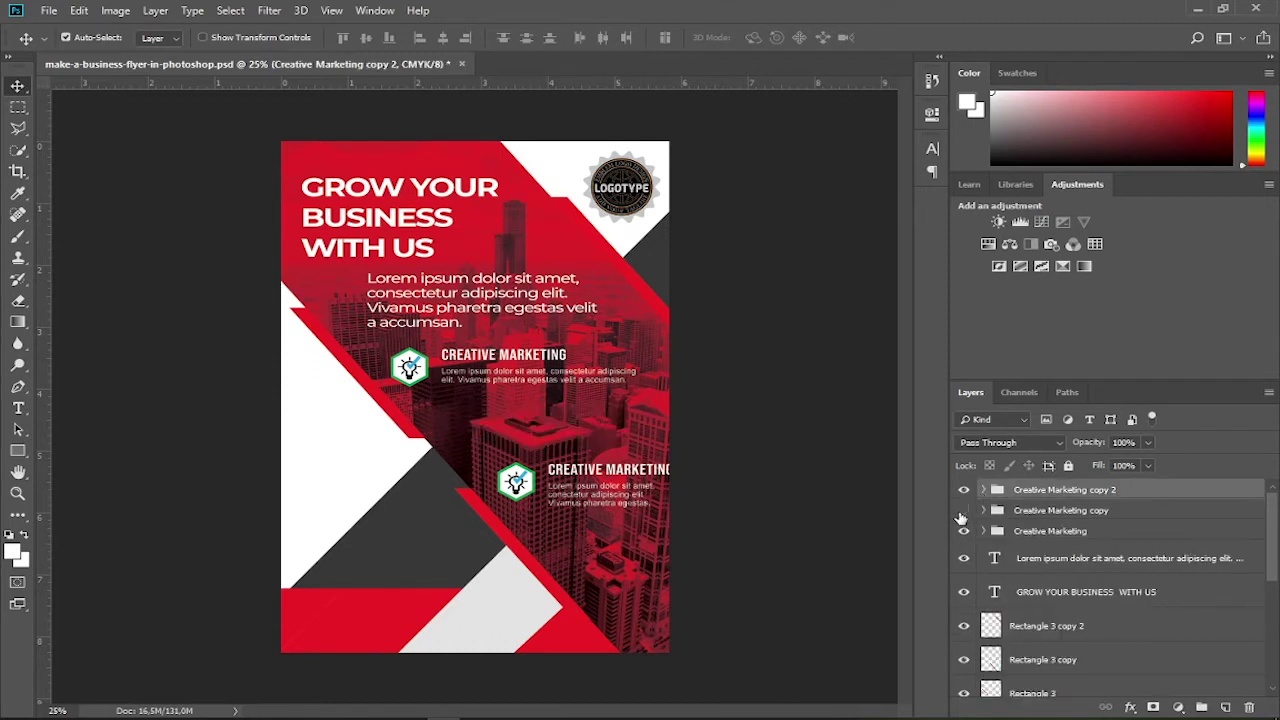
double_click(1050, 510)
text(Development)
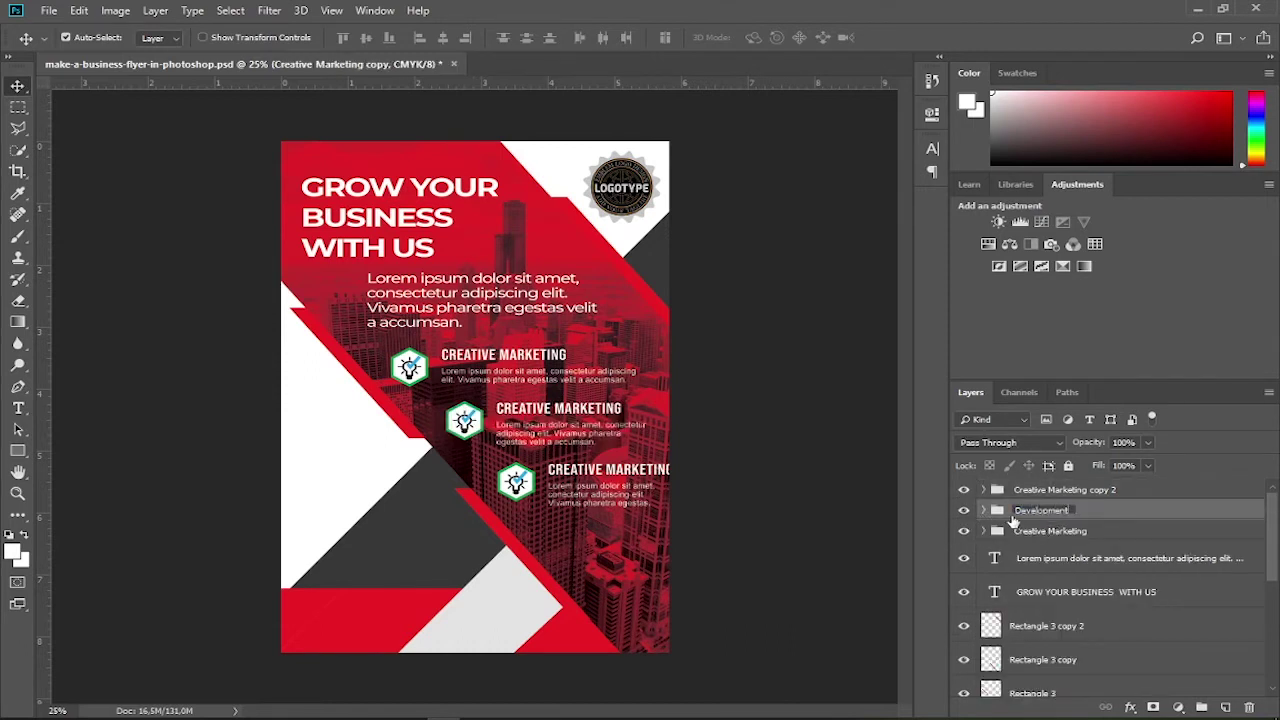
click(1042, 492)
double_click(1046, 491)
text(Global Reach)
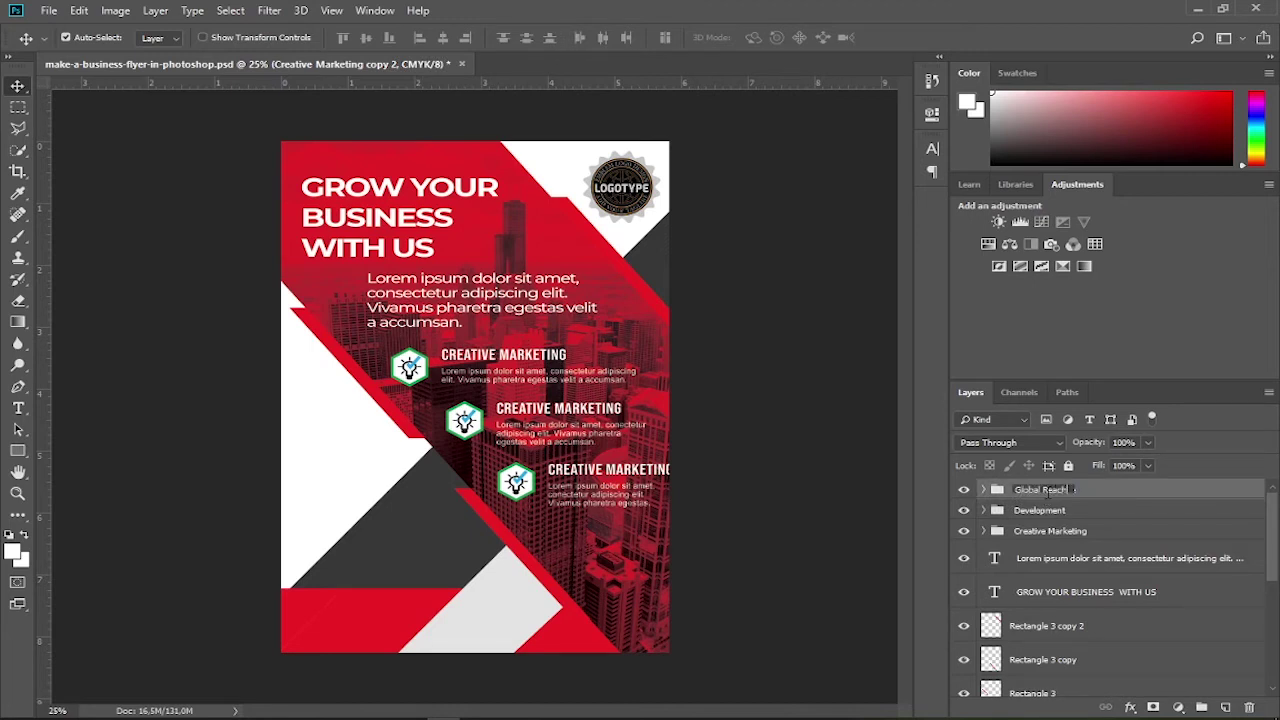
key(Return)
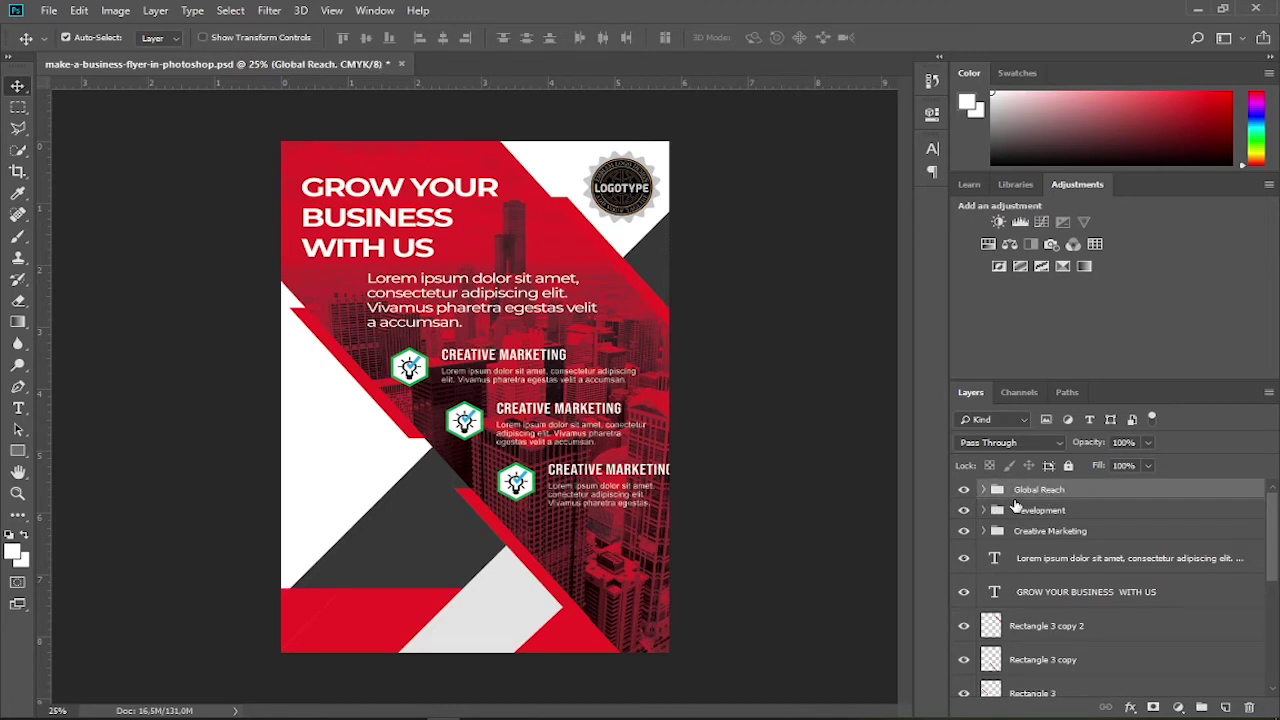
- Change the Development group's heading text to DEVELOPMENT
click(985, 510)
scroll(1010, 550, down, 1)
double_click(1010, 550)
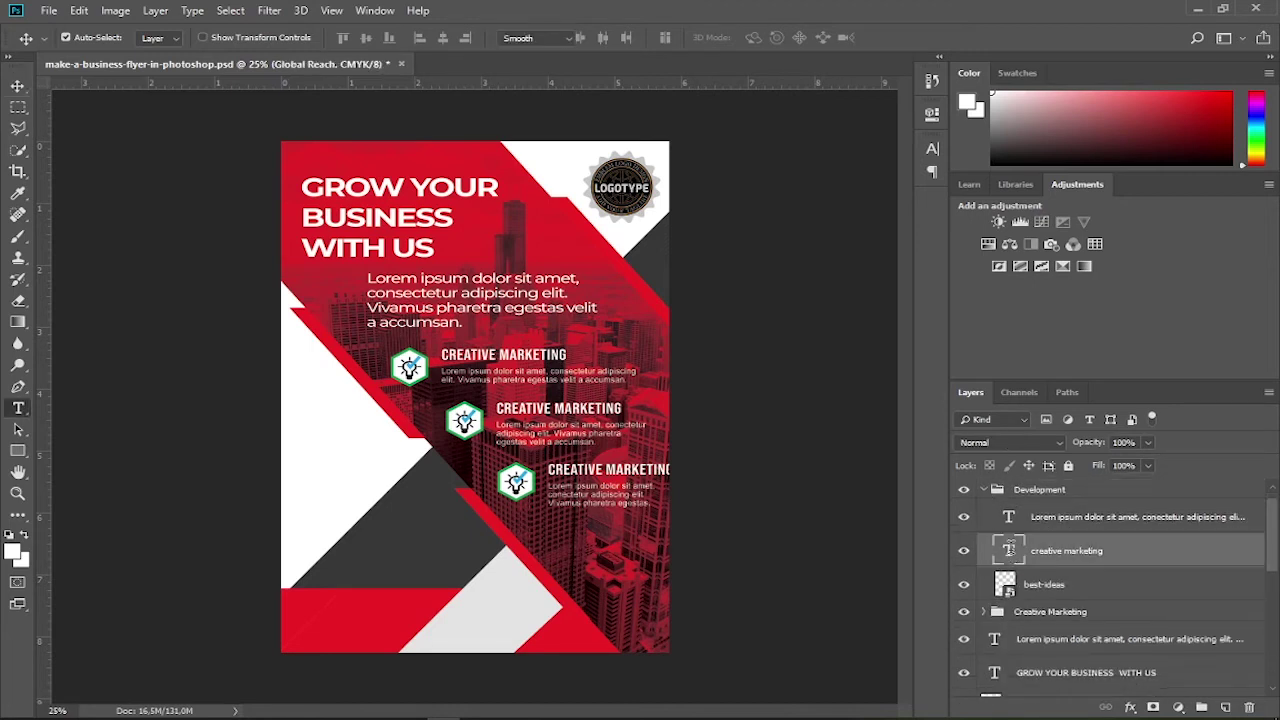
text(DEVELO)
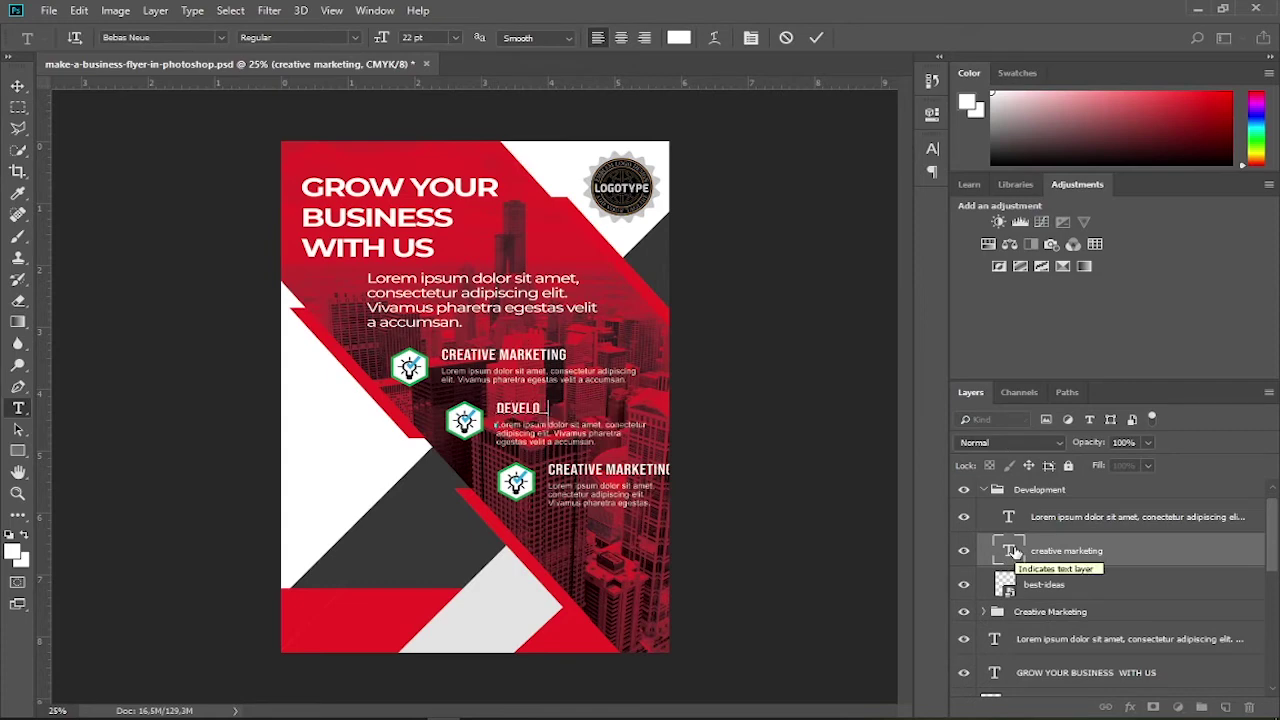
text(PMENT)
click(818, 38)
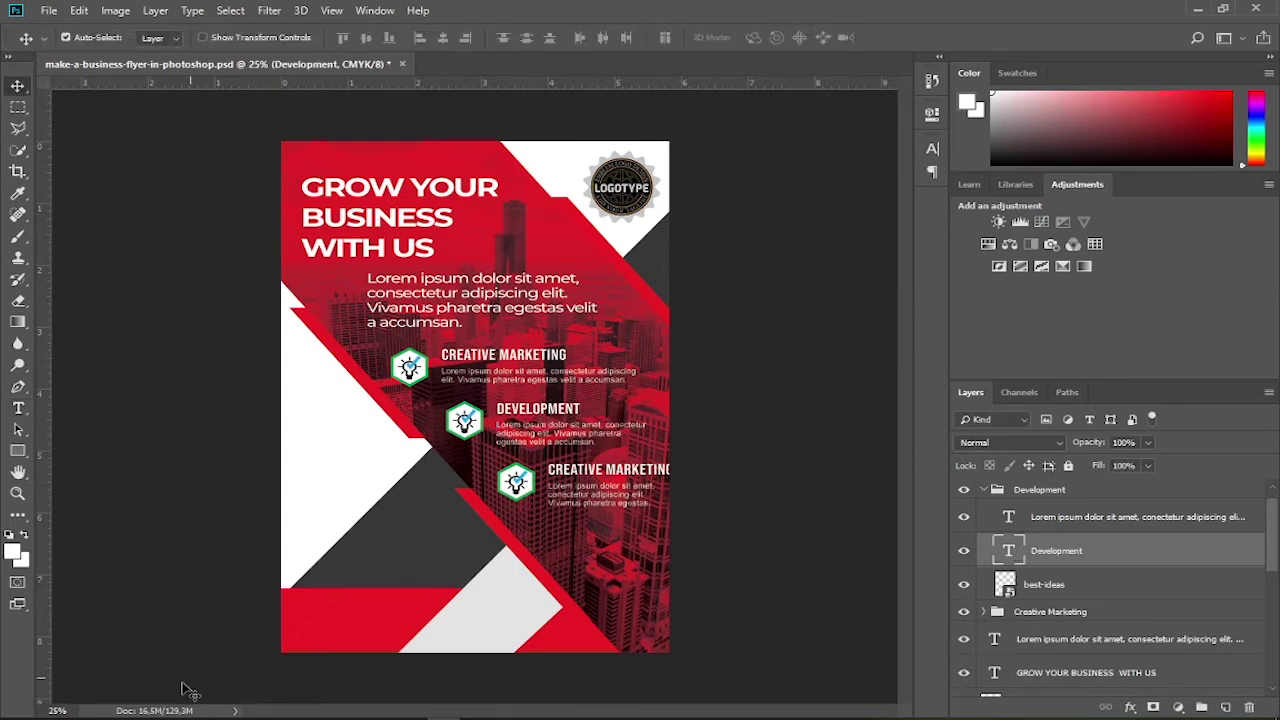
scroll(634, 526, down, 2)
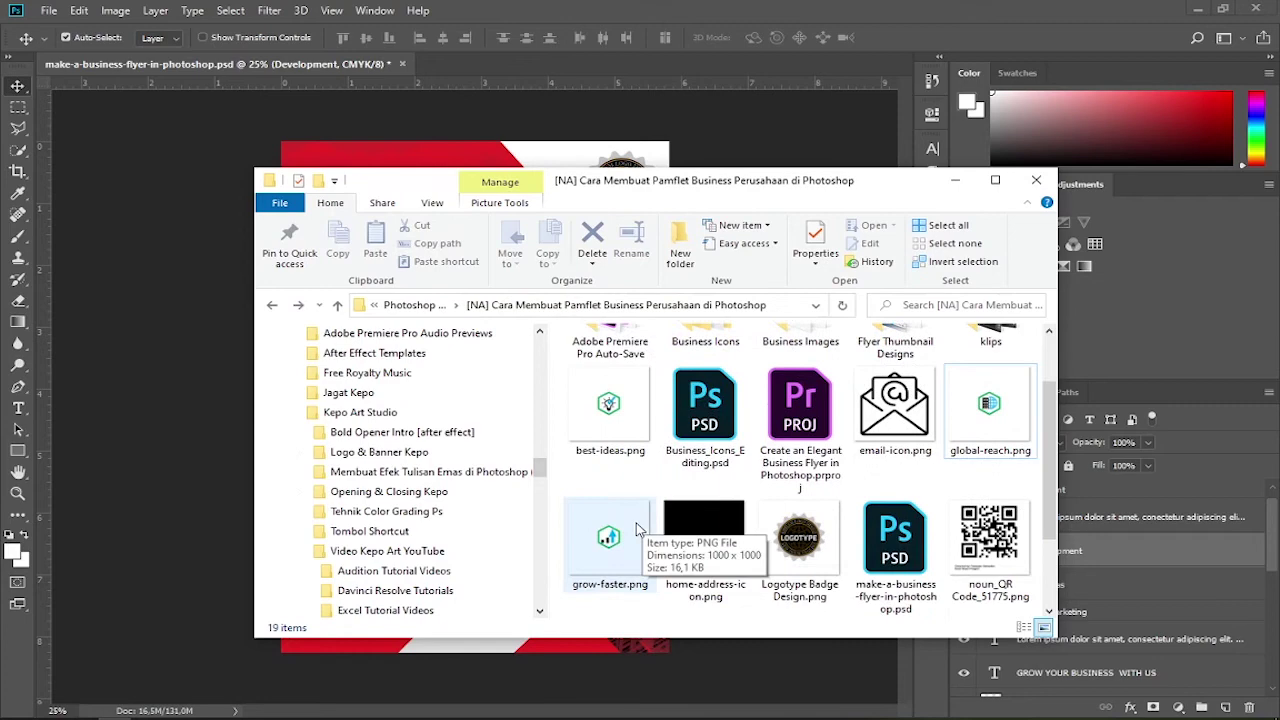
- Place grow-faster.png at 60% width and height inside the Development hexagon
click(610, 540)
drag(549, 626, 475, 397)
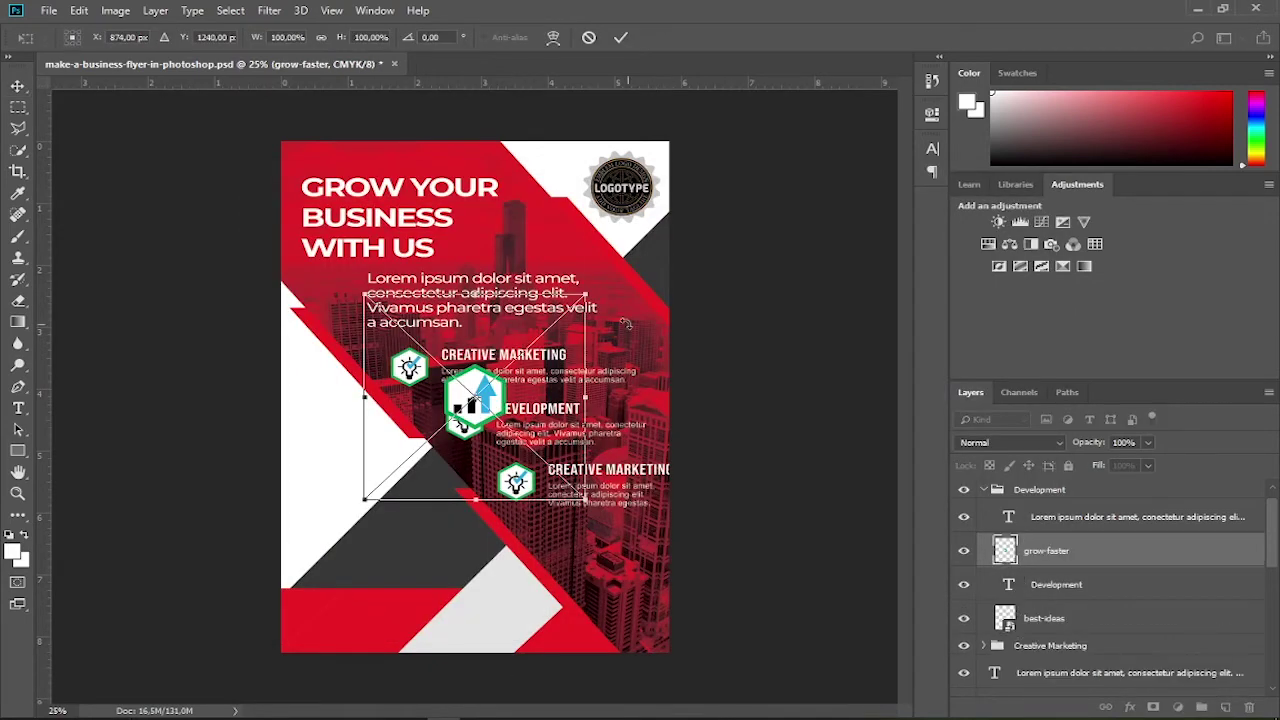
text(60)
key(Tab)
text(60)
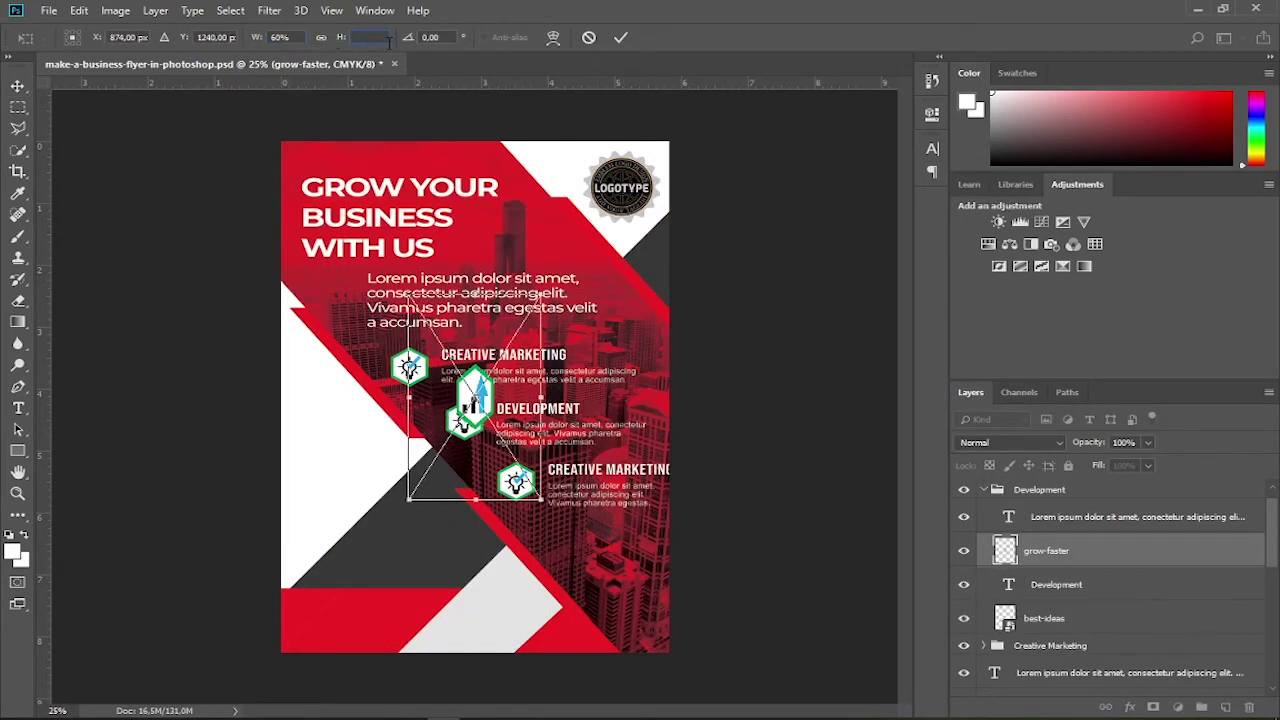
click(622, 38)
drag(488, 401, 476, 428)
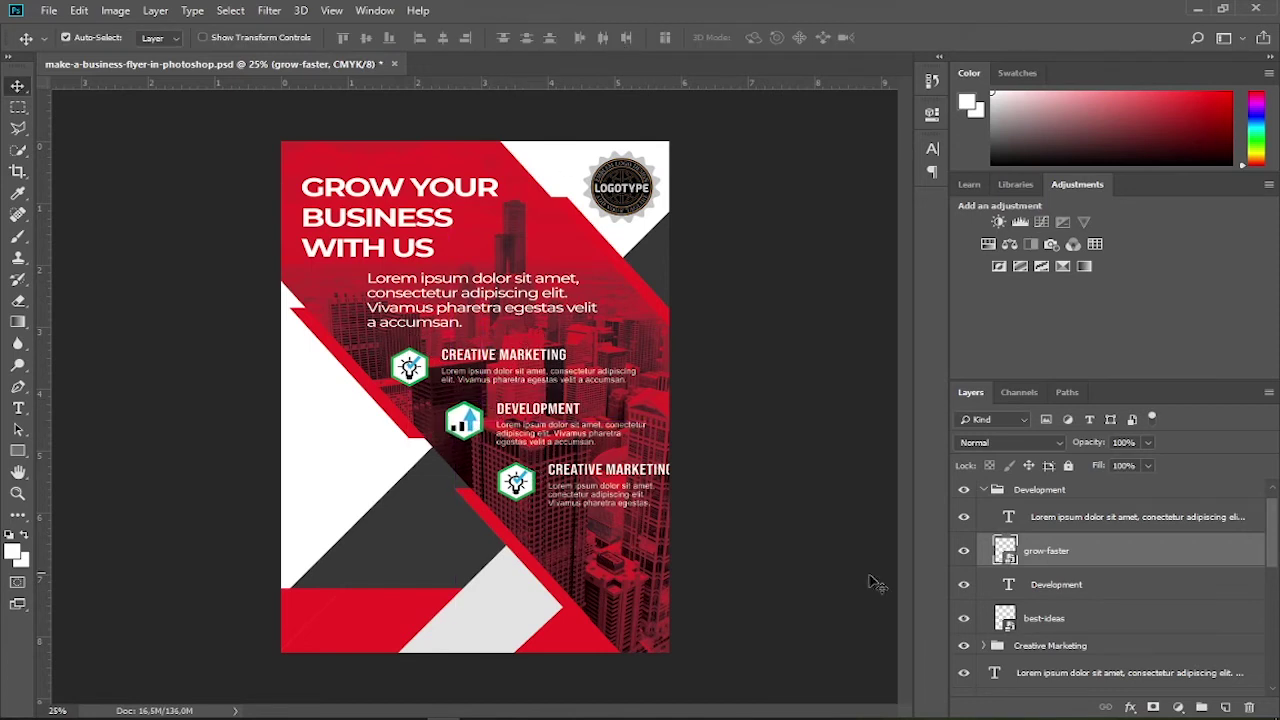
- Delete the Development group's old best-ideas icon, reorder grow-faster under the heading, and collapse the group
click(1041, 625)
key(Delete)
drag(1046, 551, 1050, 598)
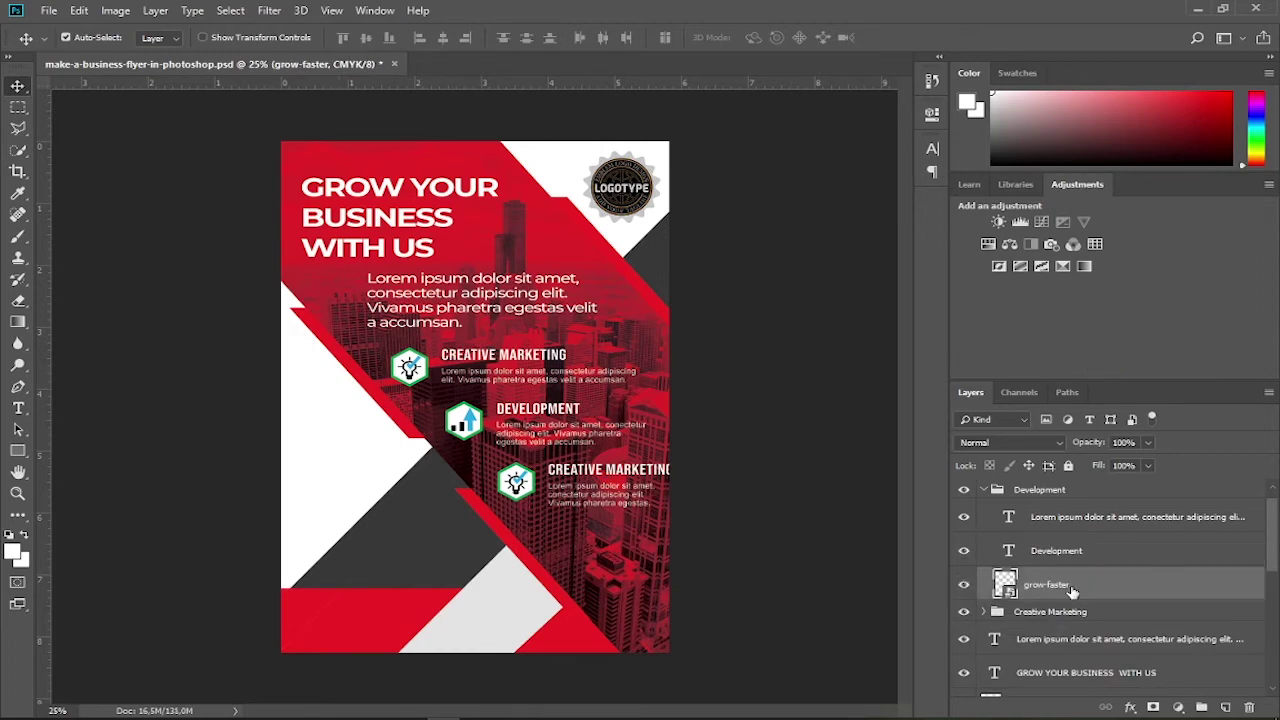
click(984, 490)
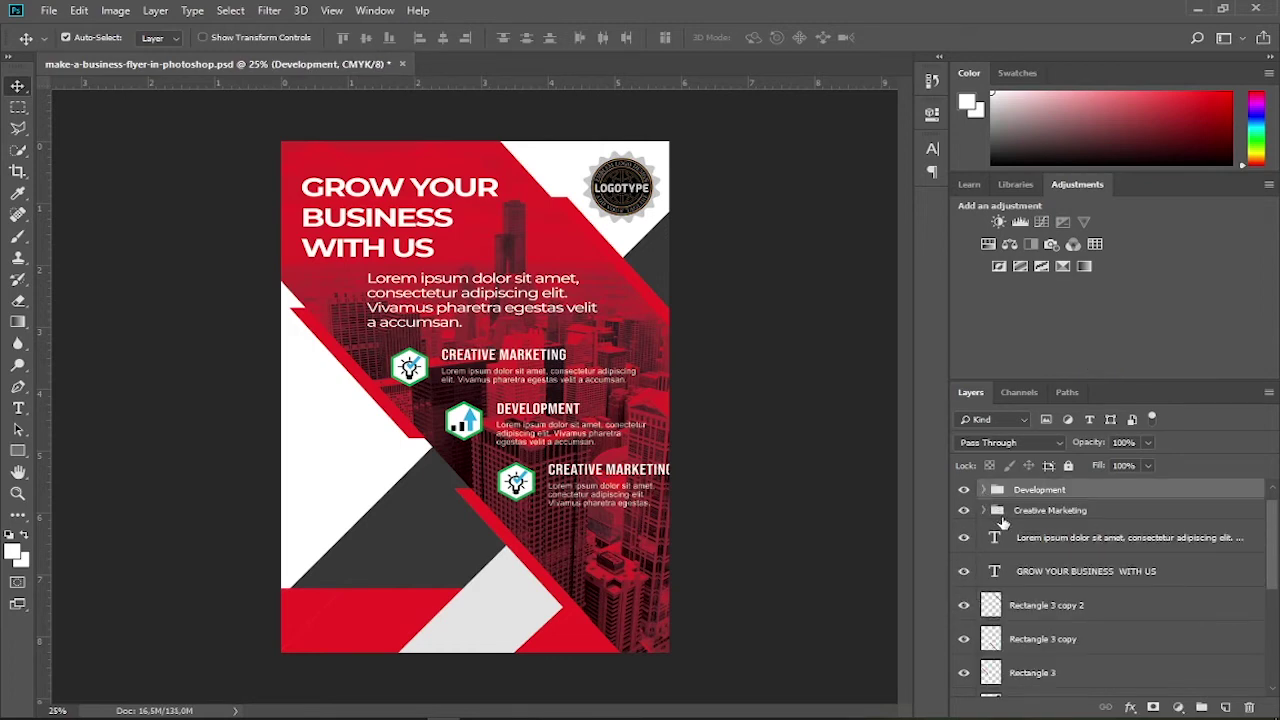
scroll(1005, 520, up, 2)
scroll(1010, 520, up, 3)
- Change the third feature heading to GLOBAL REACH
double_click(1009, 551)
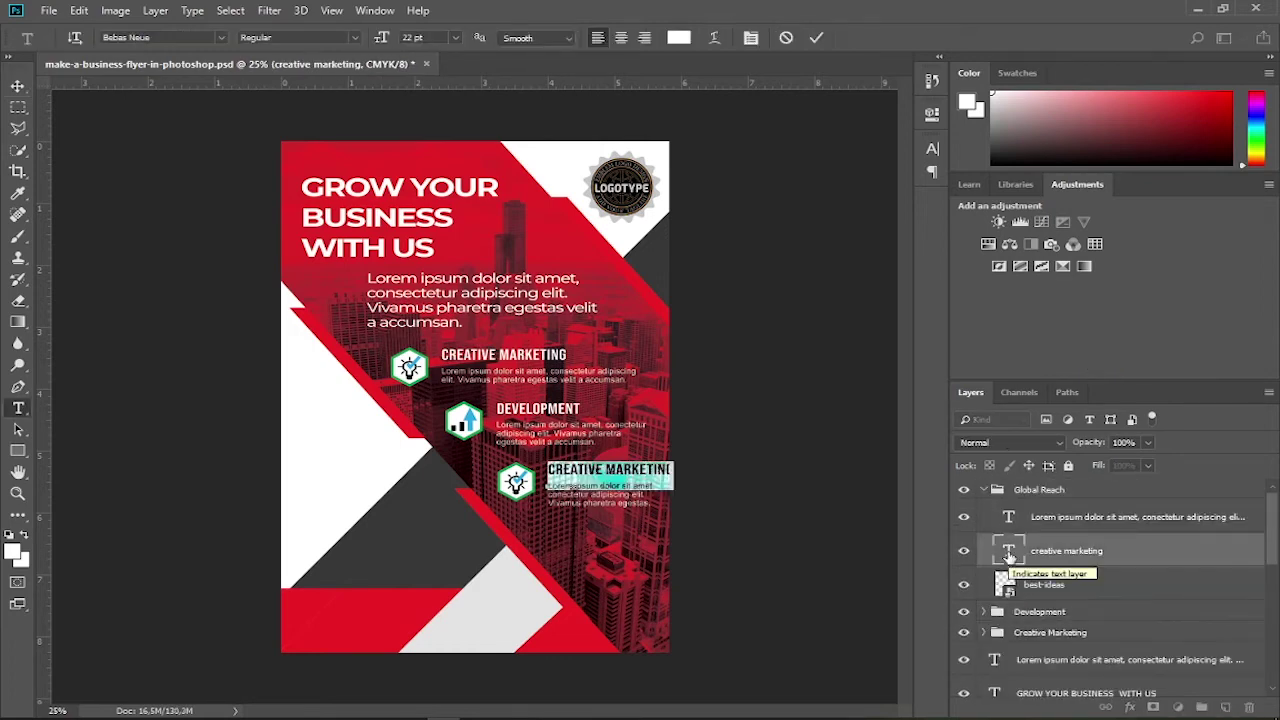
text(GLOBAL REACH)
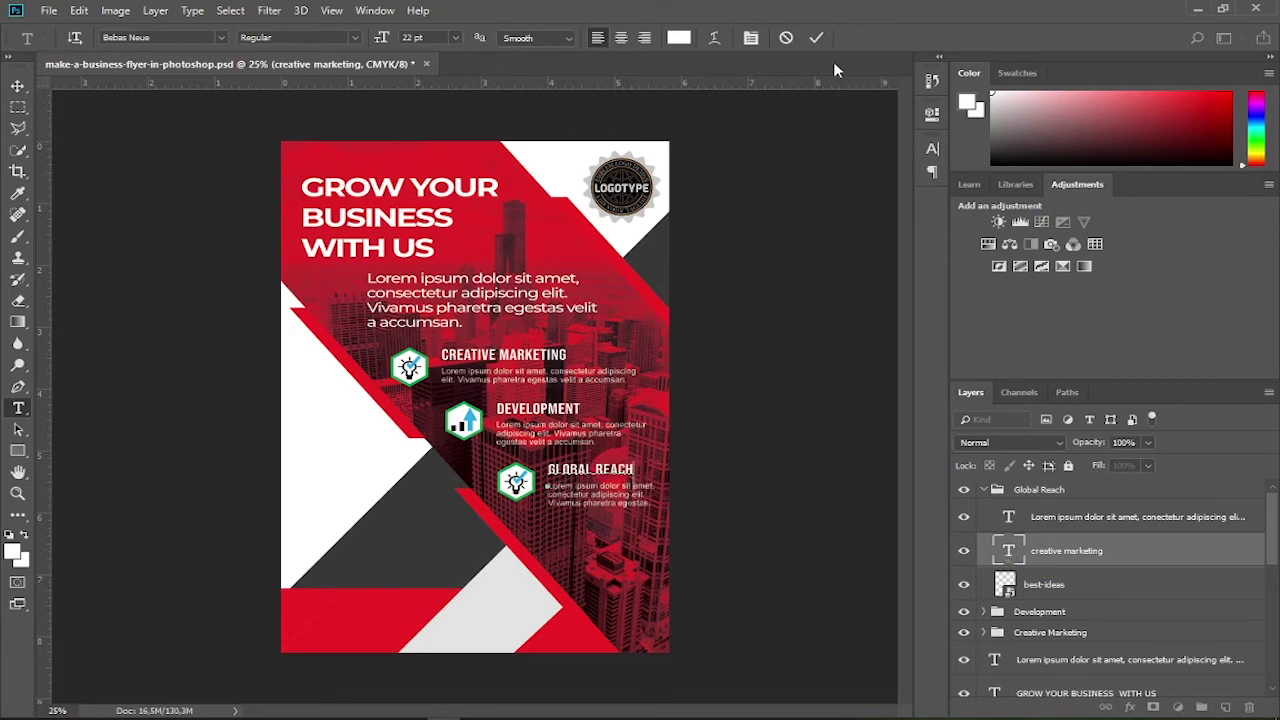
click(816, 37)
- Place global-reach.png from Explorer at 60% width and height into the third hexagon
key(alt+Tab)
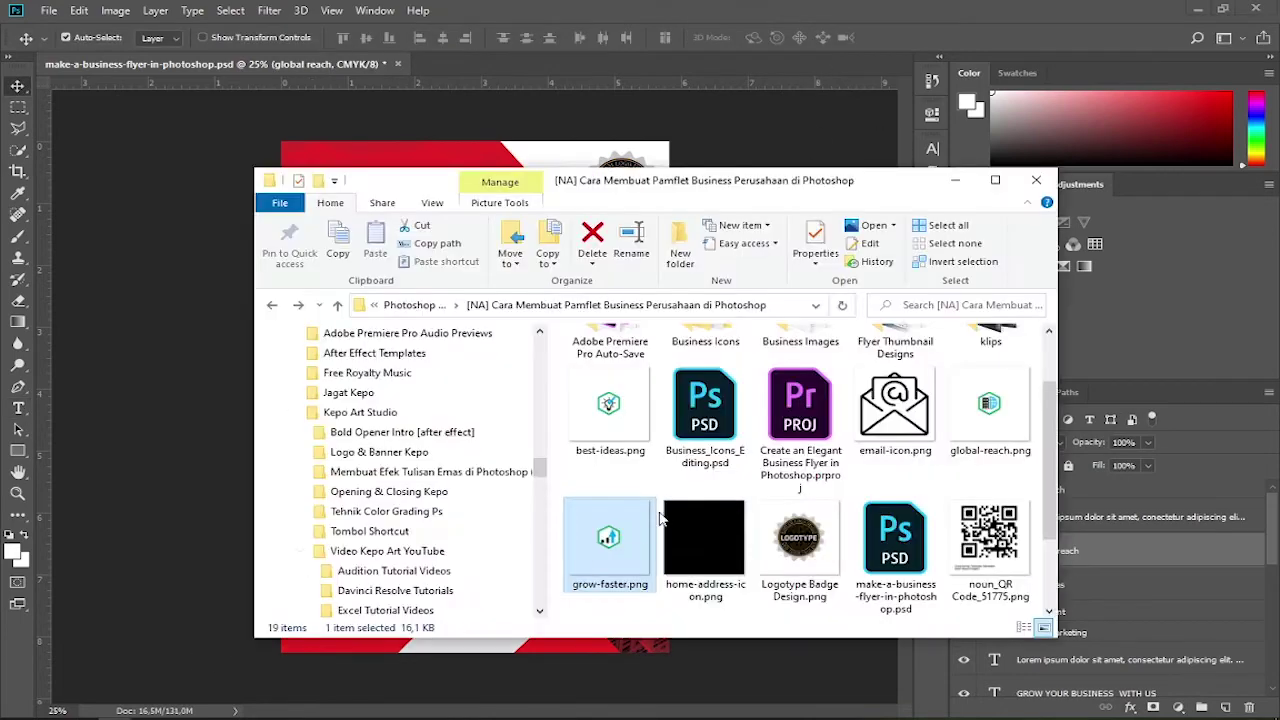
drag(990, 410, 532, 328)
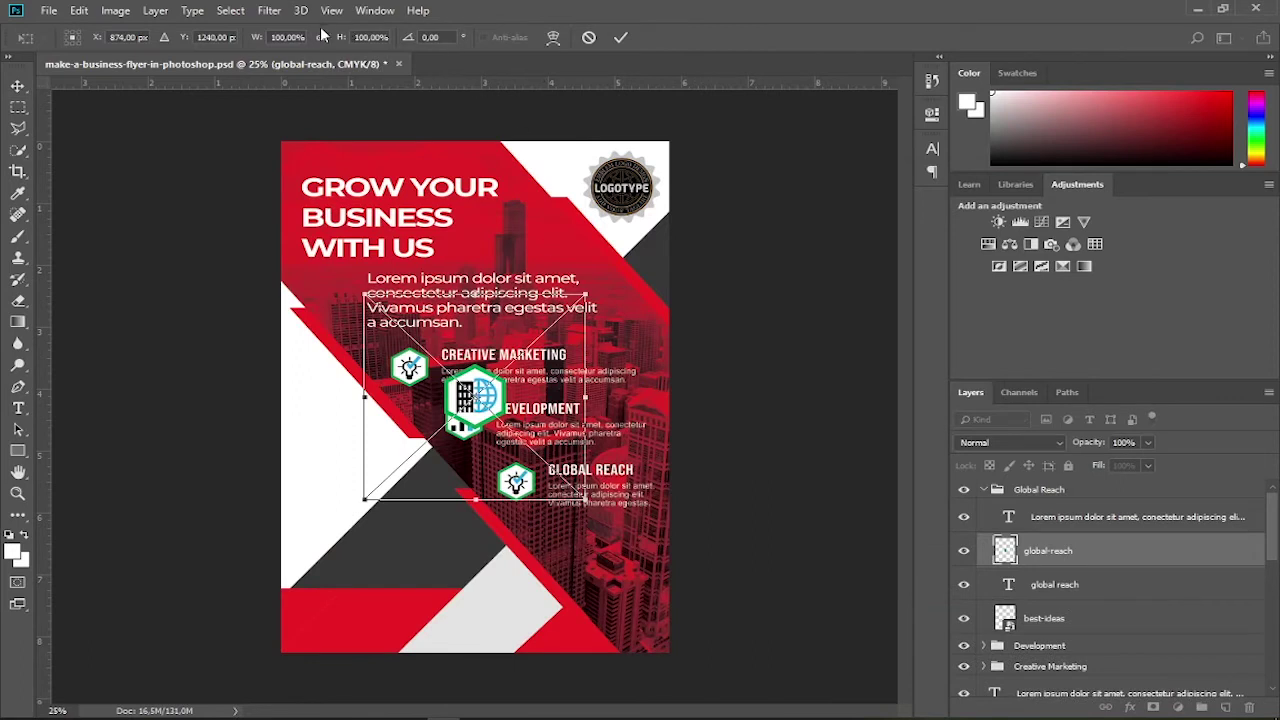
click(288, 37)
text(60)
click(369, 37)
text(60)
click(621, 37)
drag(547, 451, 590, 535)
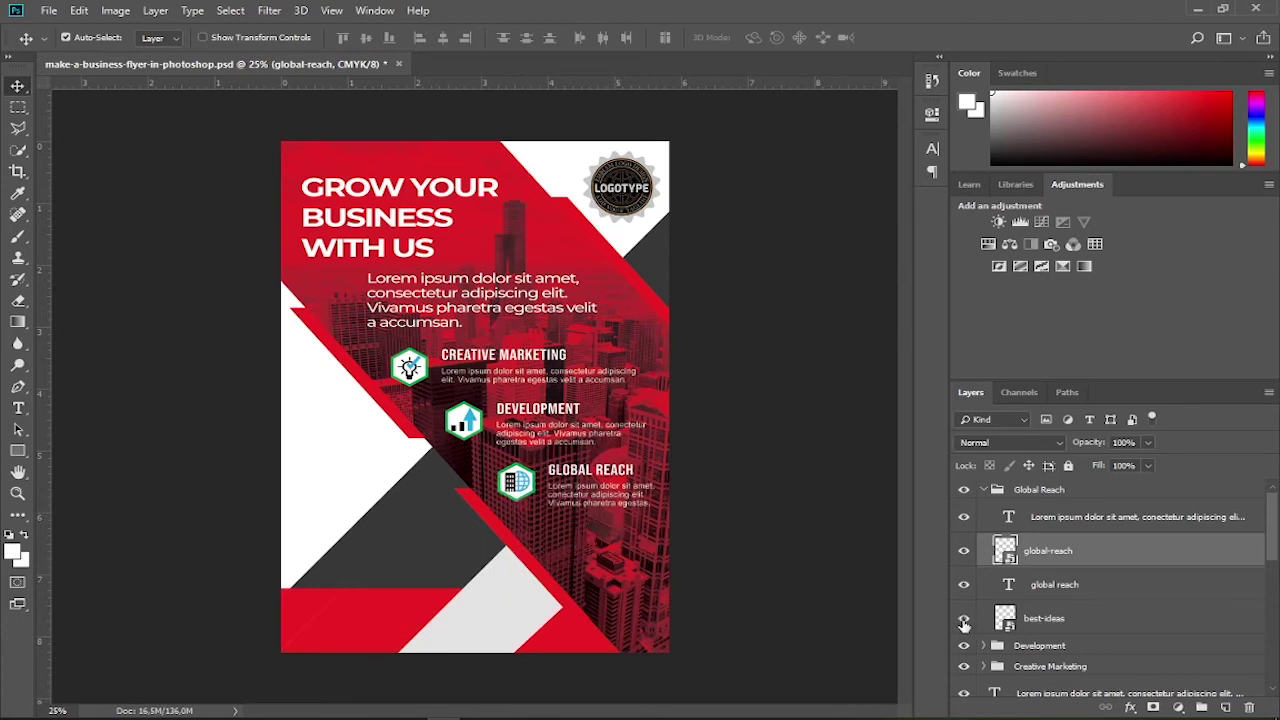
- Delete the Global Reach group's old best-ideas icon and collapse the group
click(1045, 618)
key(Delete)
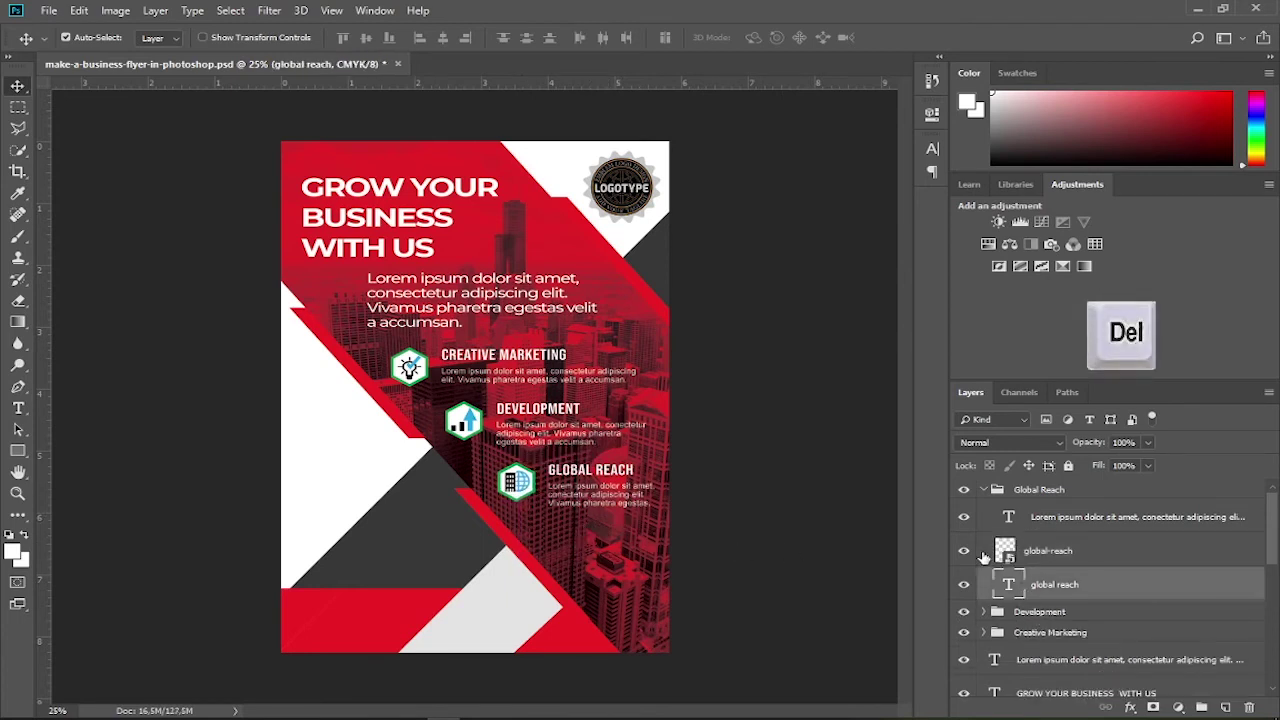
click(965, 553)
click(965, 553)
click(983, 489)
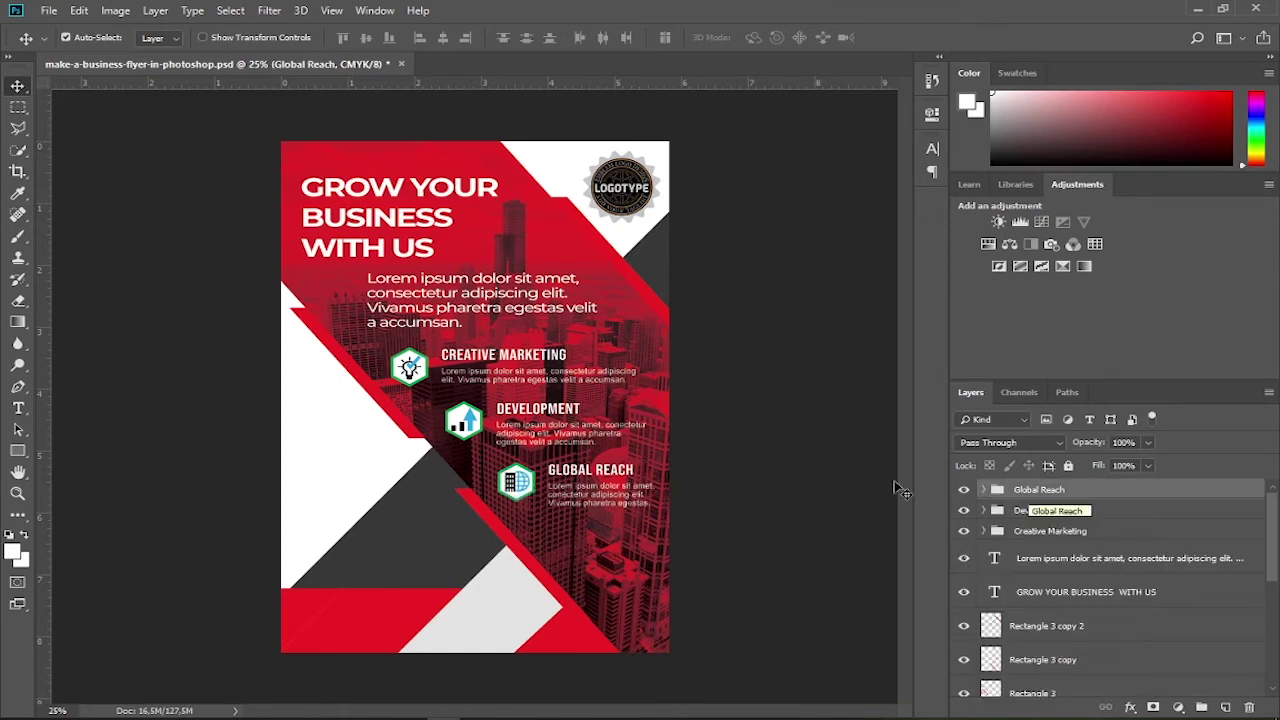
- Start a Montserrat Bold text layer in the left white area with a yellow text colour
click(18, 408)
click(220, 37)
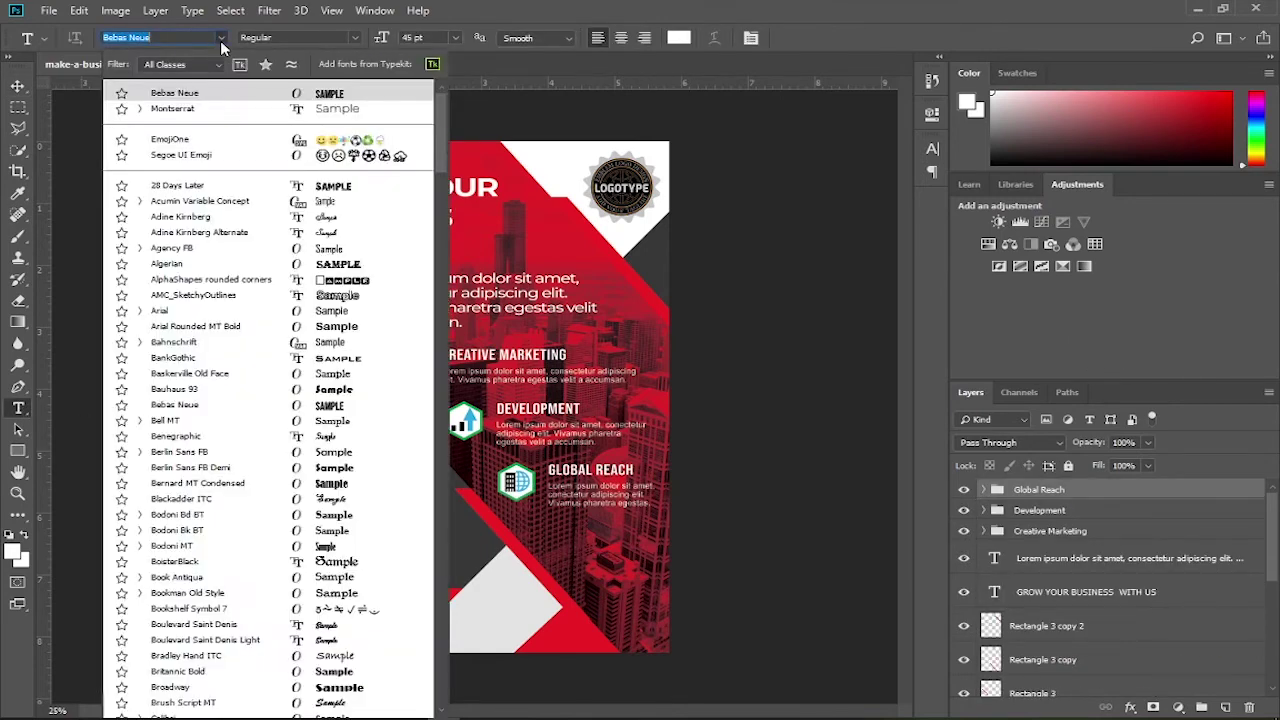
click(140, 108)
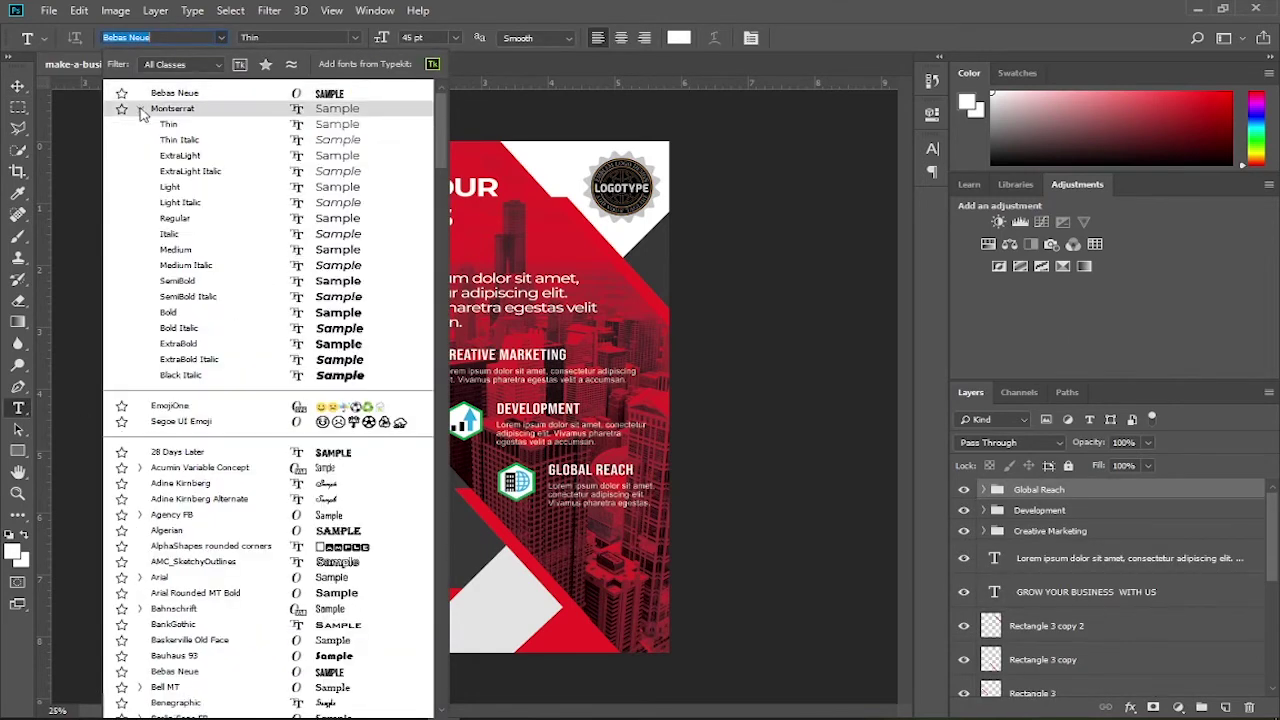
click(229, 312)
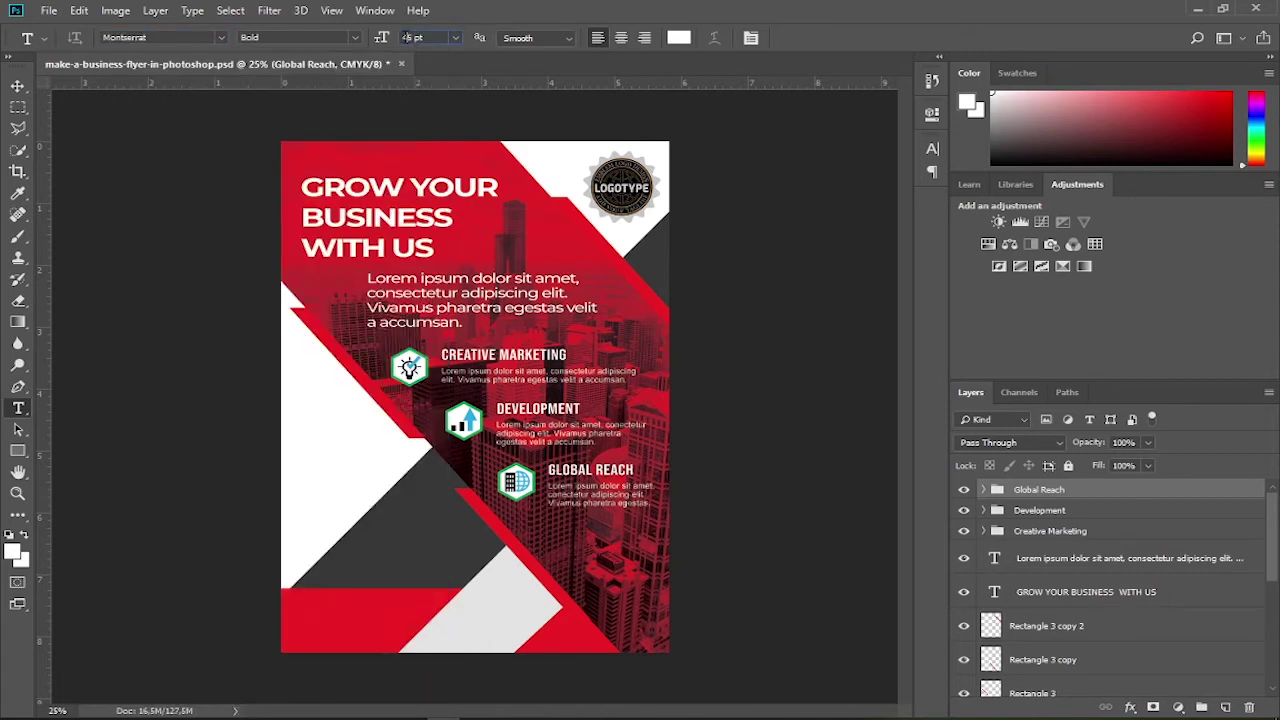
click(404, 42)
text(20)
click(292, 393)
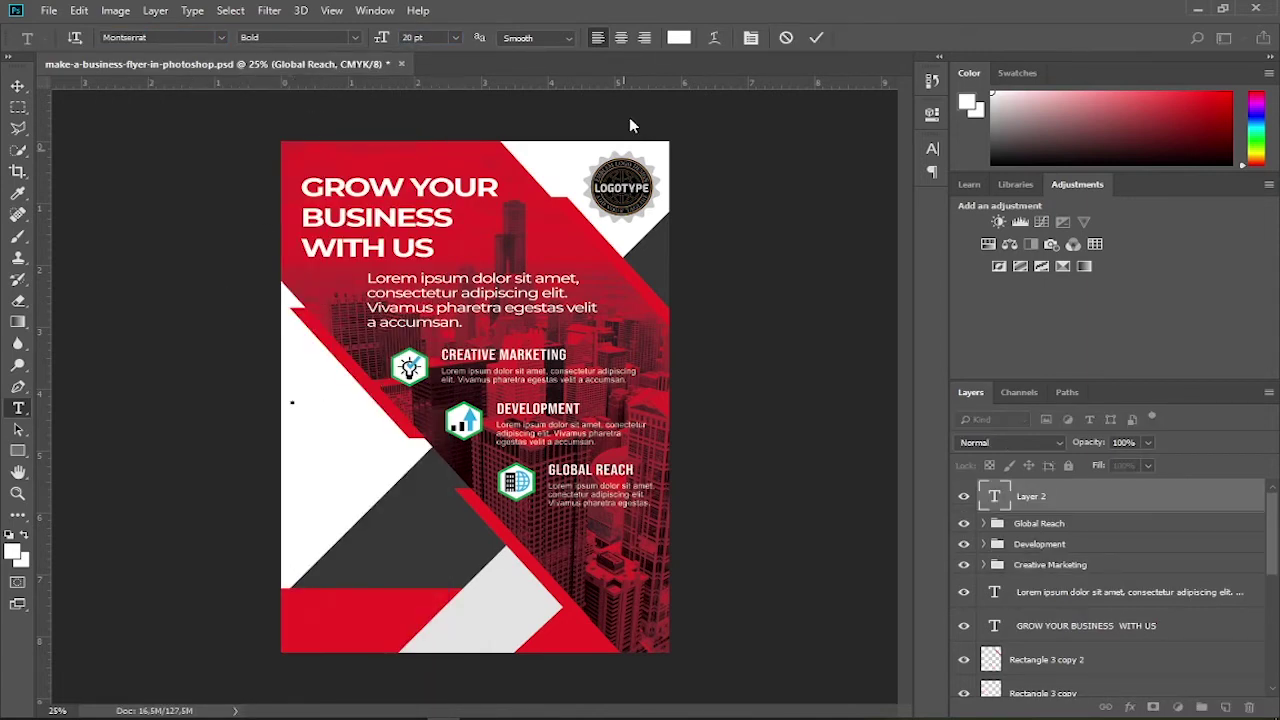
click(679, 37)
click(921, 372)
drag(825, 345, 899, 201)
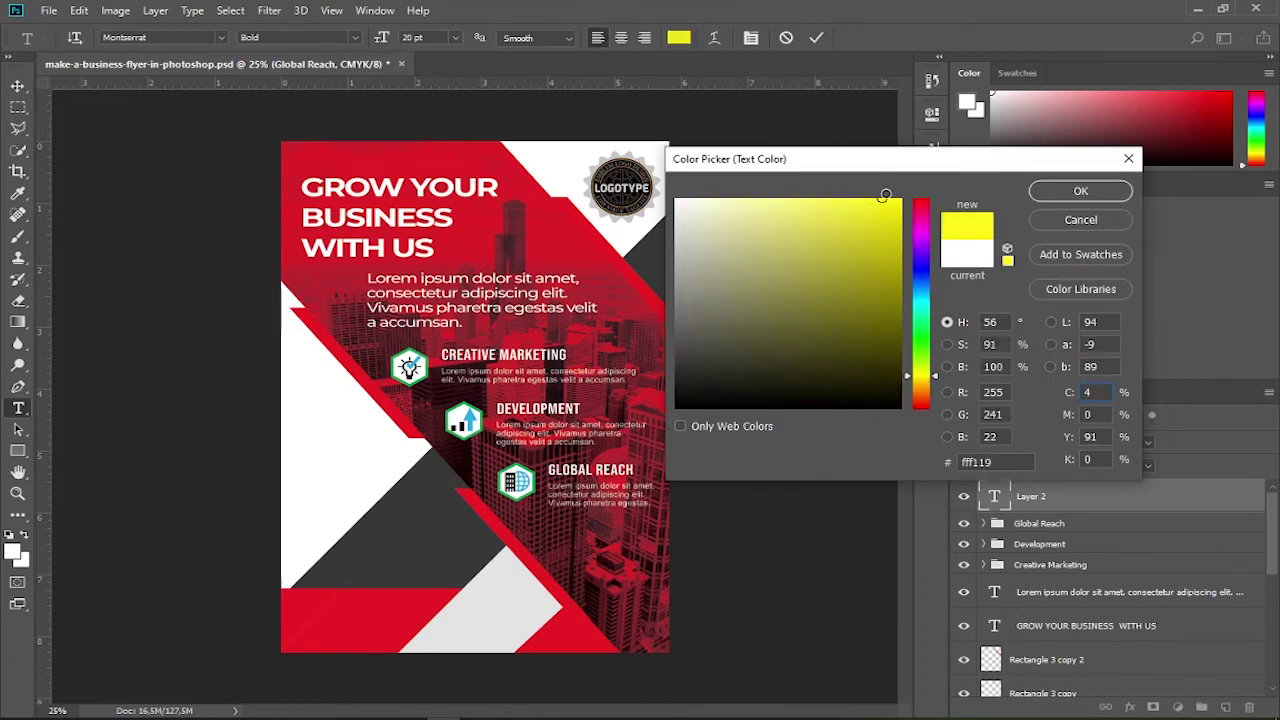
click(1056, 192)
- Type 'About Us', recolour it to the flyer's sampled dark grey, and nudge it down
text(About Us)
double_click(997, 496)
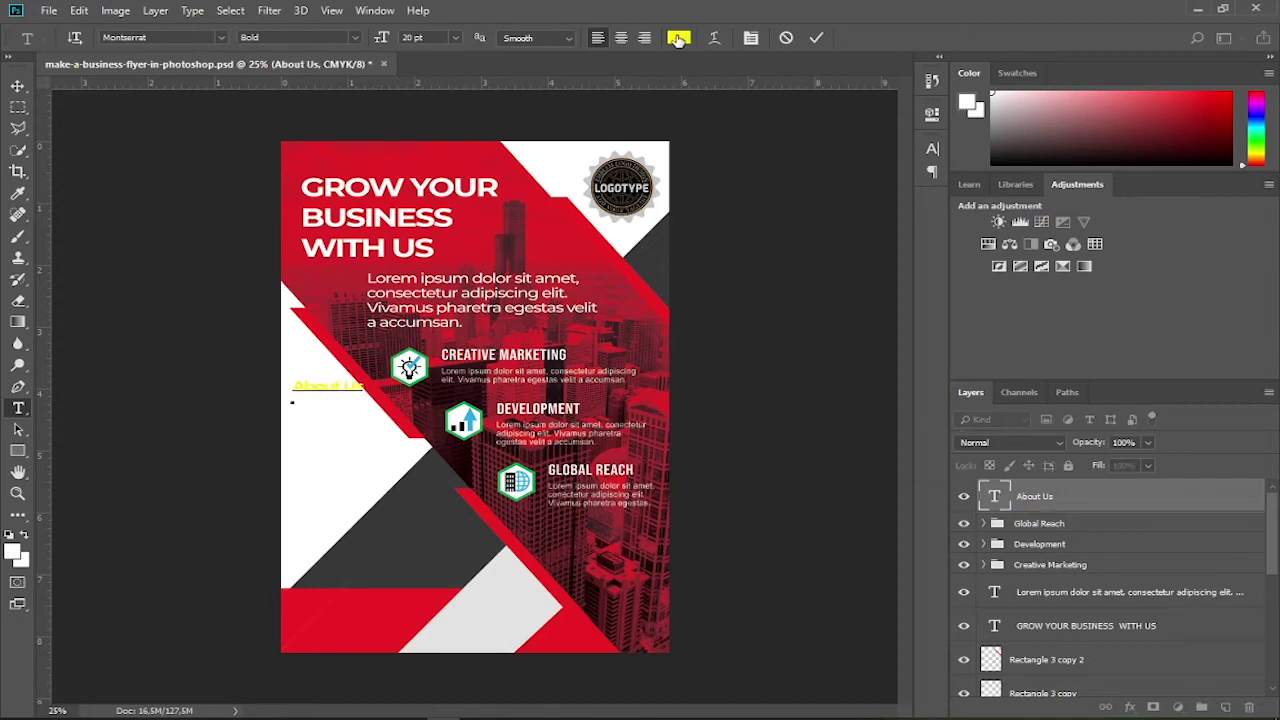
click(678, 38)
click(923, 388)
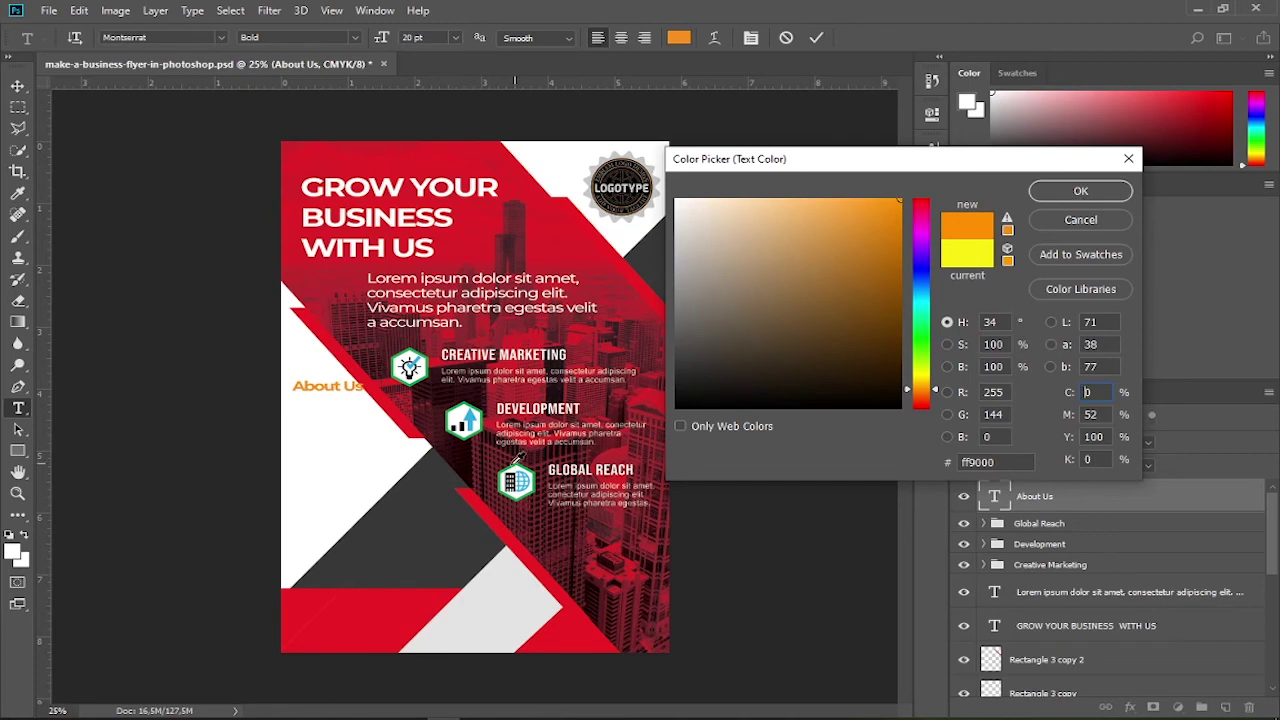
click(472, 494)
click(1078, 192)
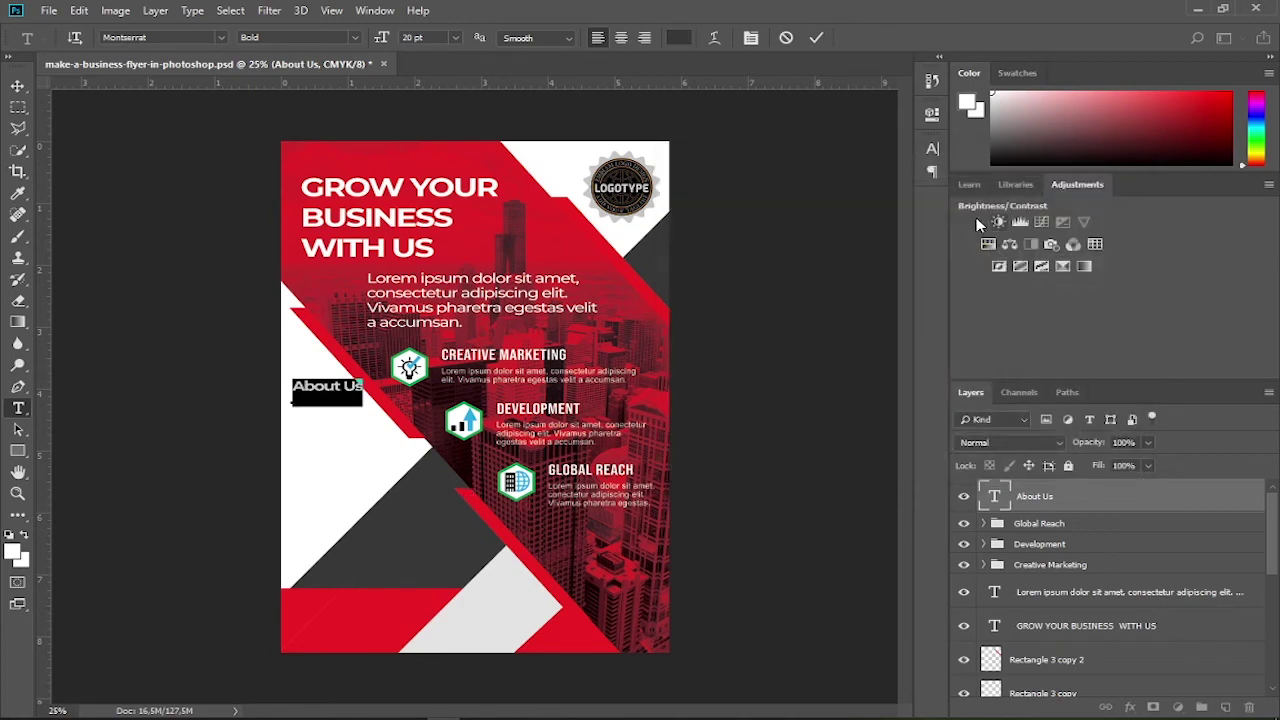
click(817, 38)
key(v)
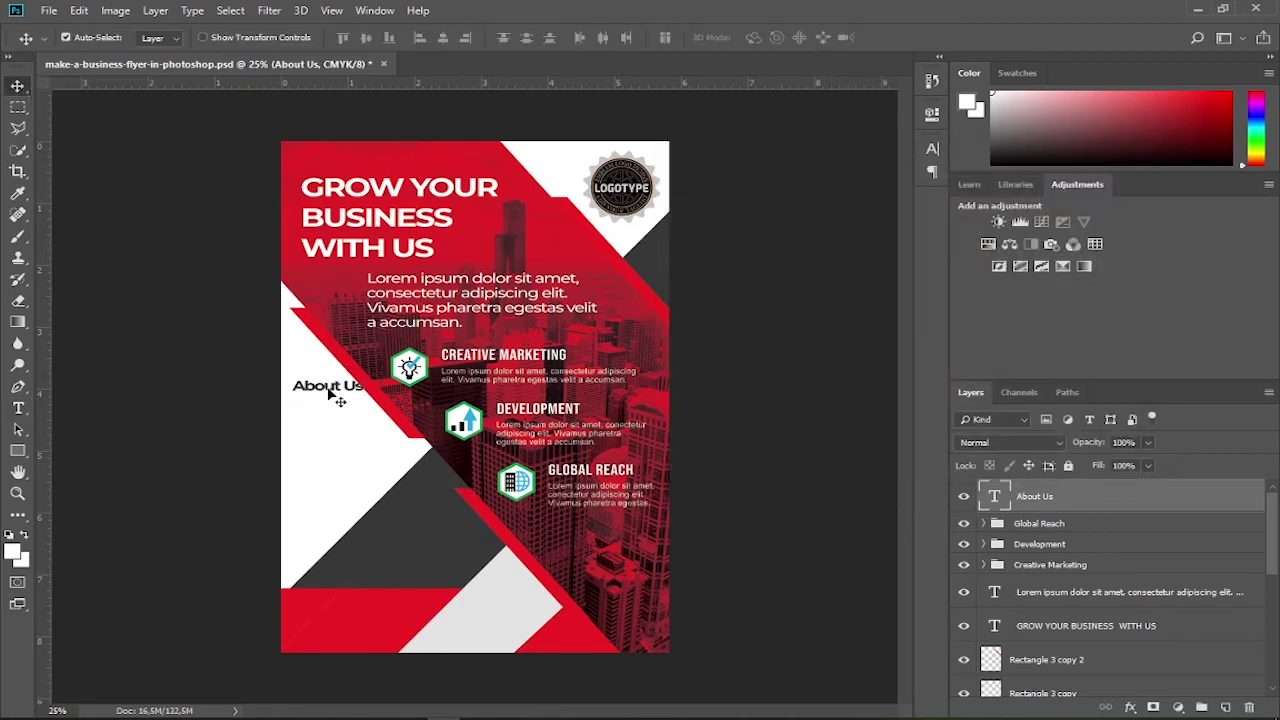
key(shift+Down)
key(shift+Down)
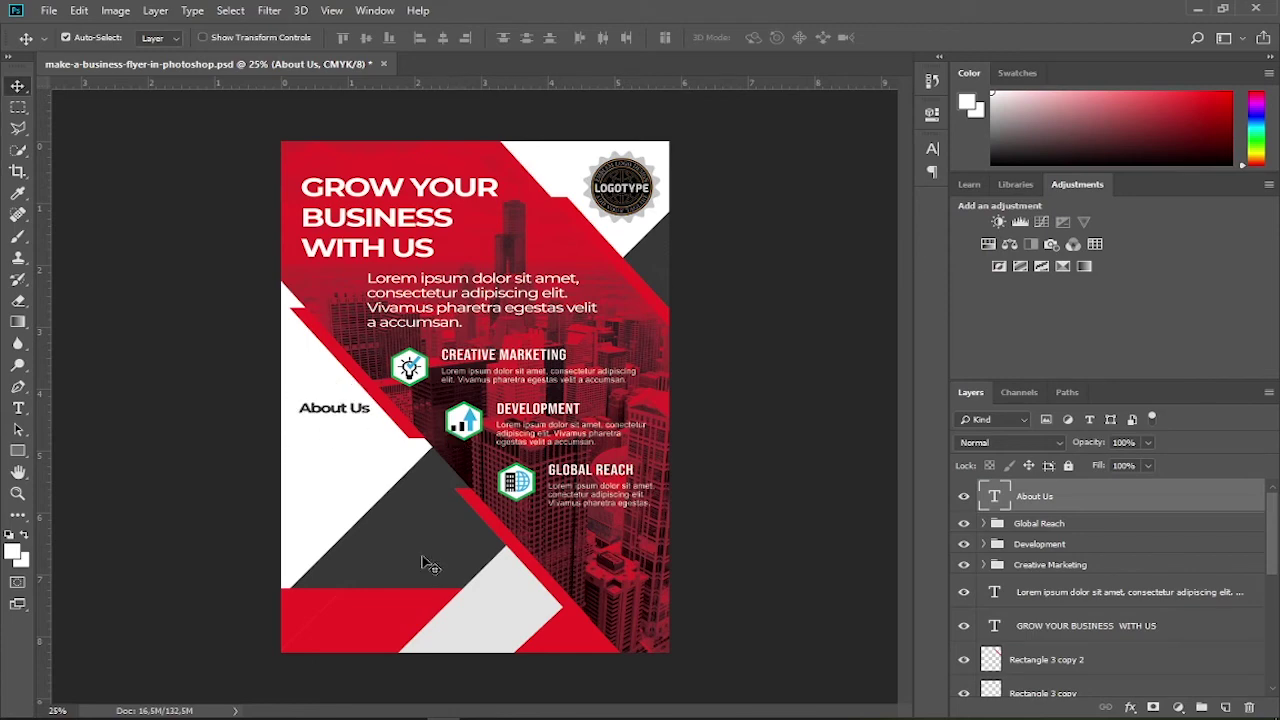
- Copy the first lorem ipsum sentence from Notepad and duplicate About Us just below
key(alt+Tab)
drag(52, 267, 745, 267)
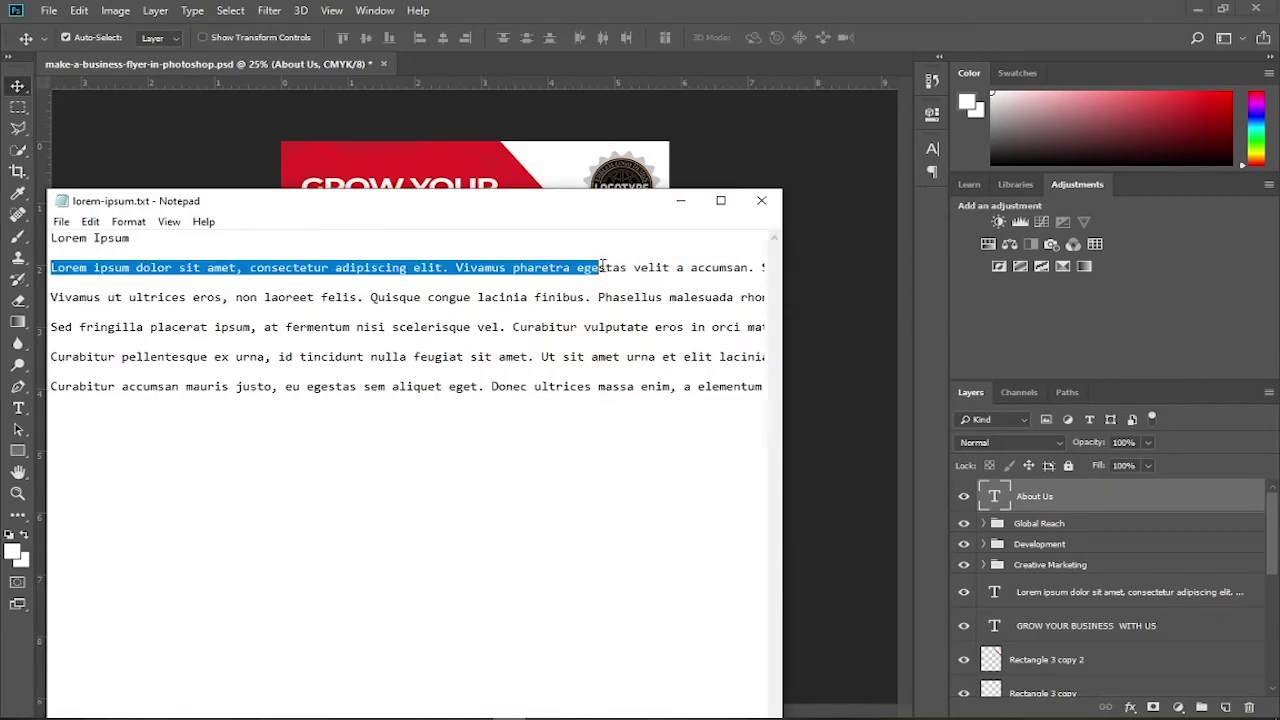
right_click(745, 270)
click(765, 320)
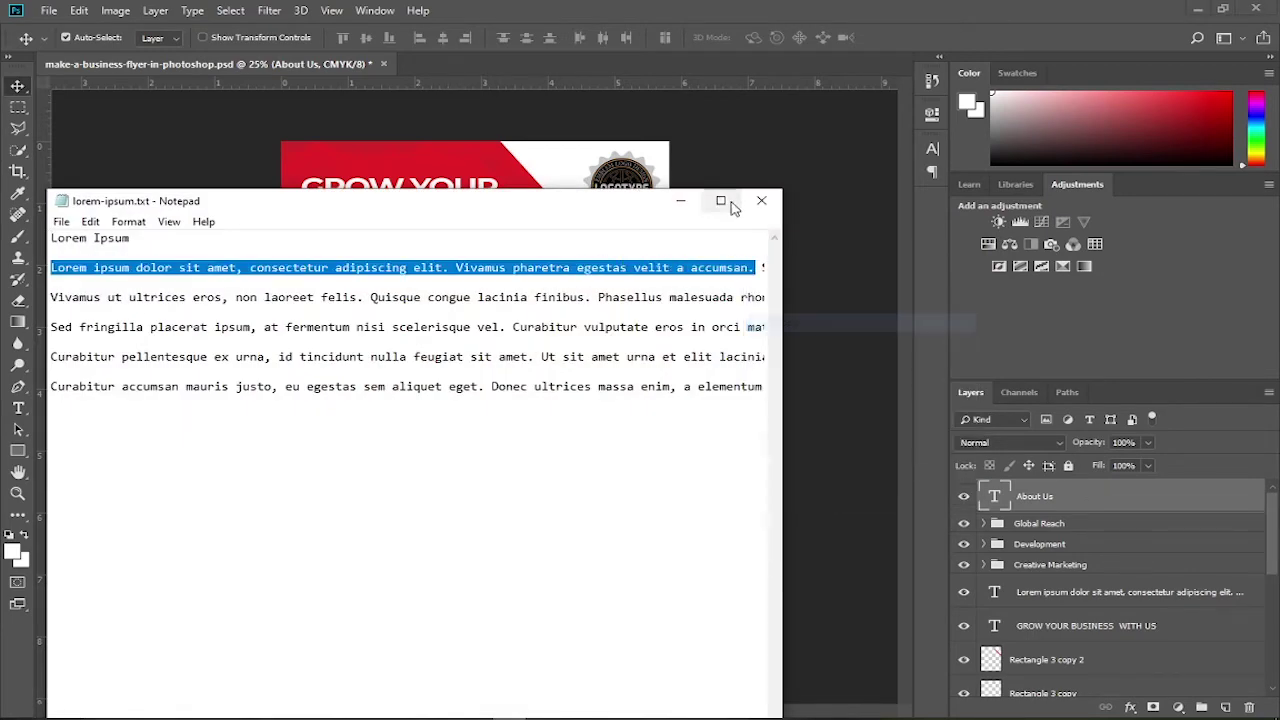
click(761, 200)
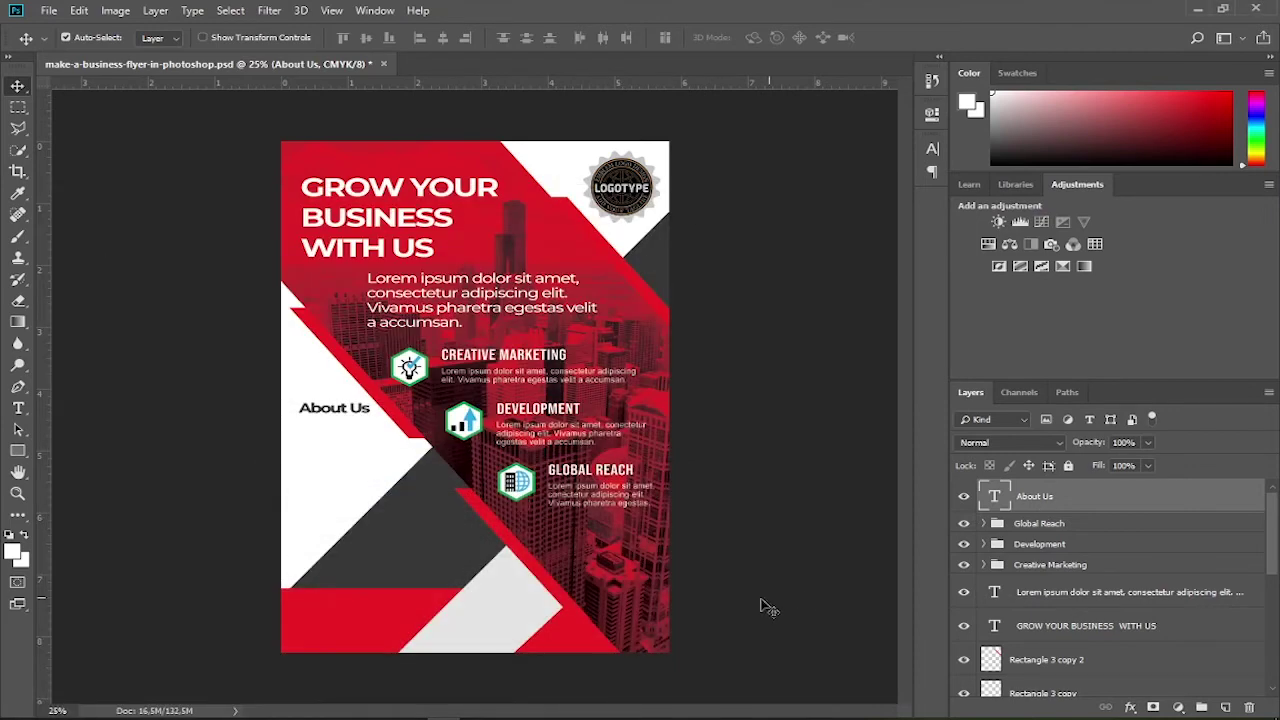
key(ctrl+j)
key(ctrl+j)
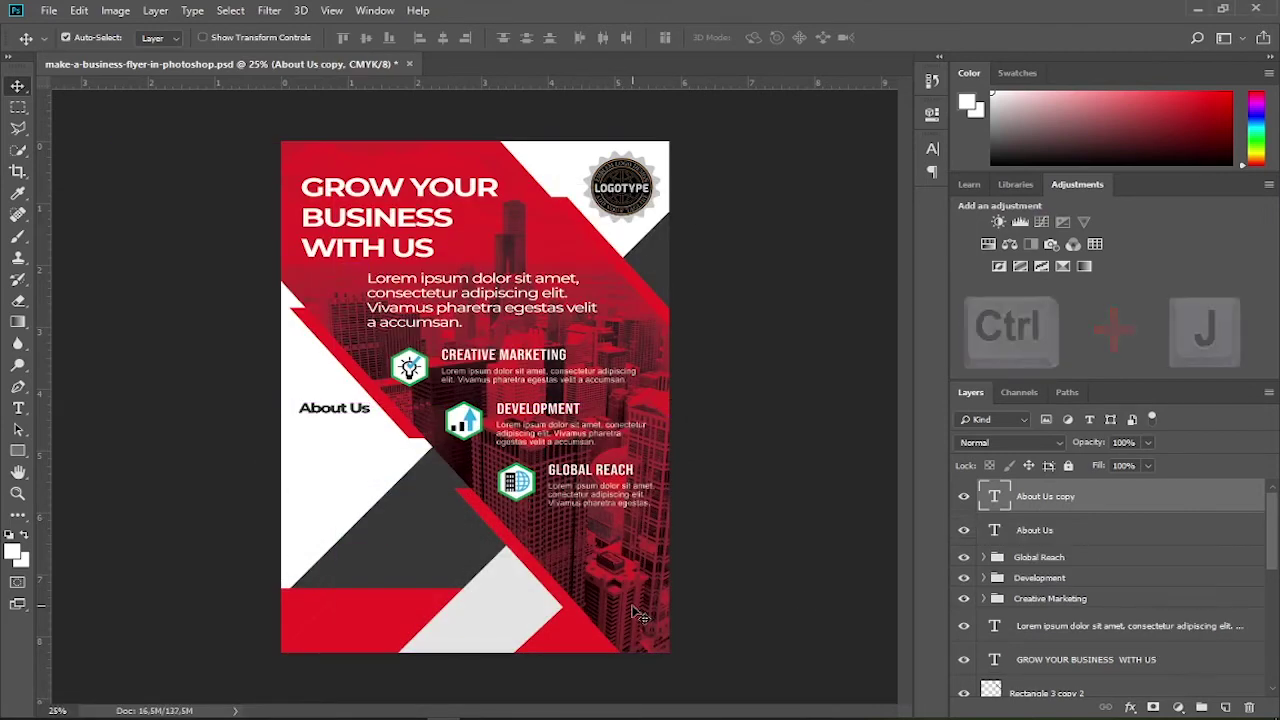
key(shift+Down)
key(shift+Down)
key(shift+Down)
key(shift+Down)
key(shift+Down)
key(shift+Down)
key(shift+Down)
- Restyle the About Us copy as 19 pt Regular and replace it with the lorem ipsum paragraph
double_click(996, 500)
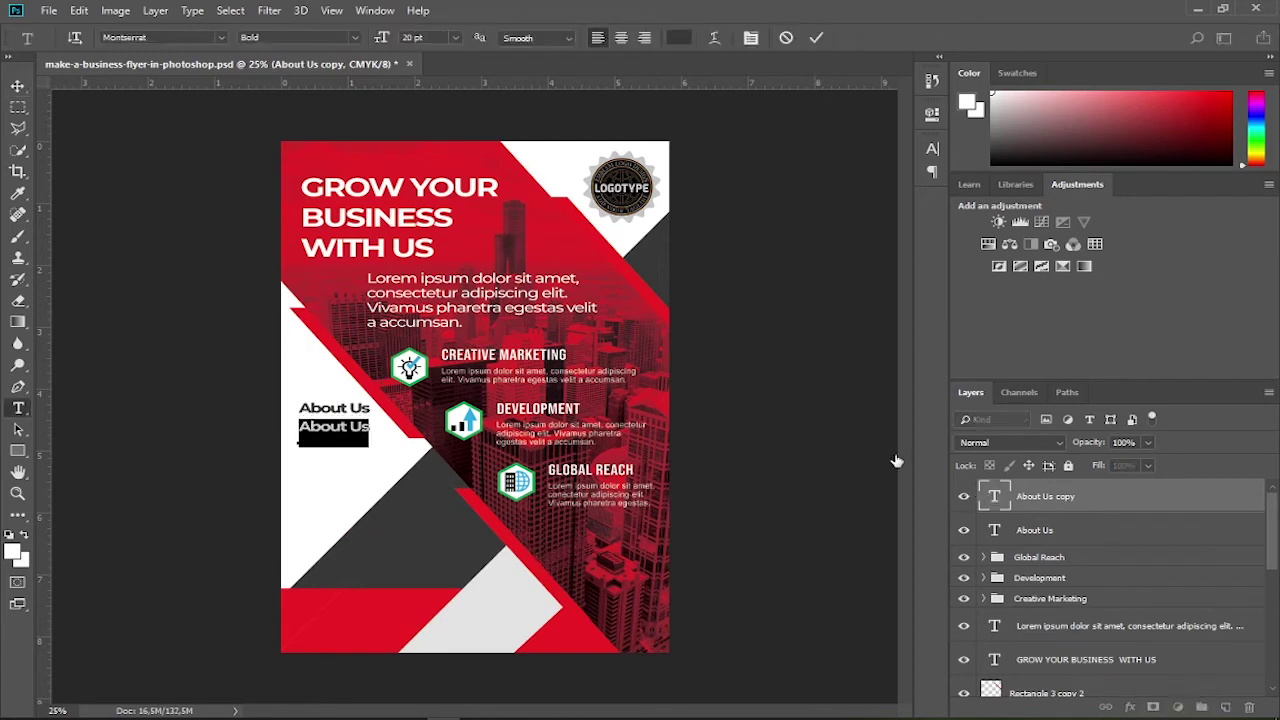
click(355, 37)
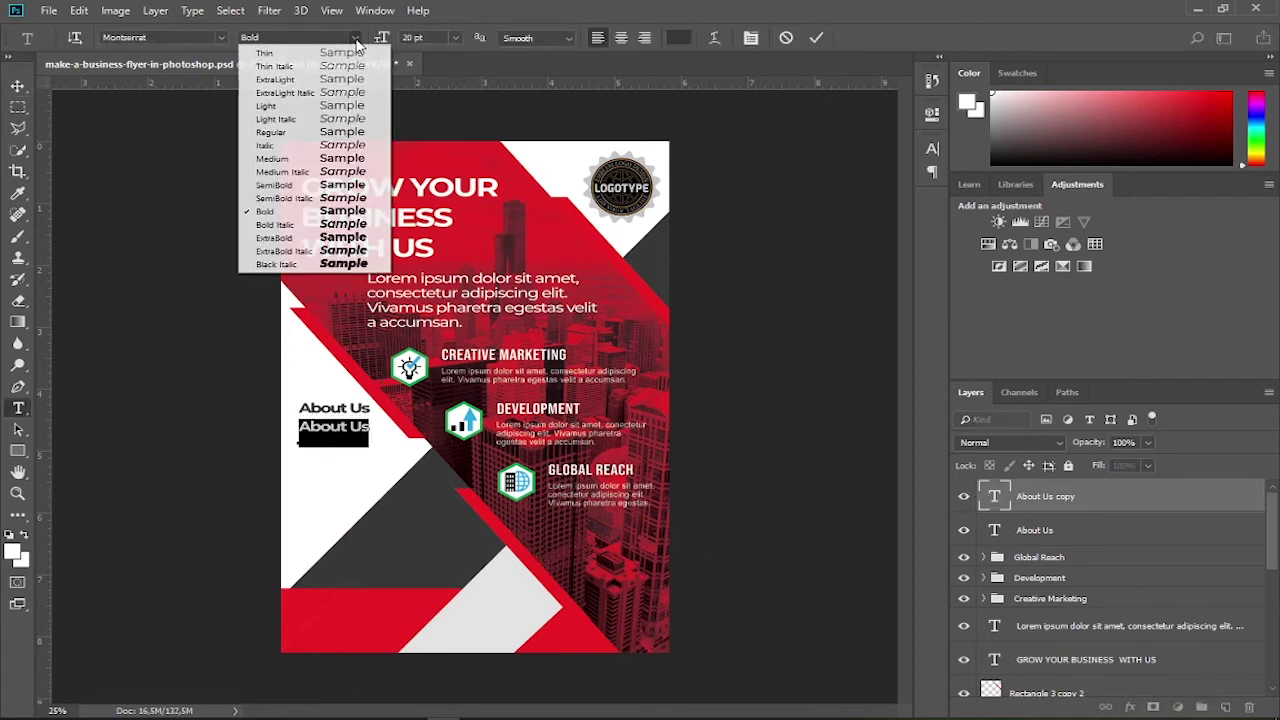
click(316, 133)
text(19)
key(Return)
key(ctrl+v)
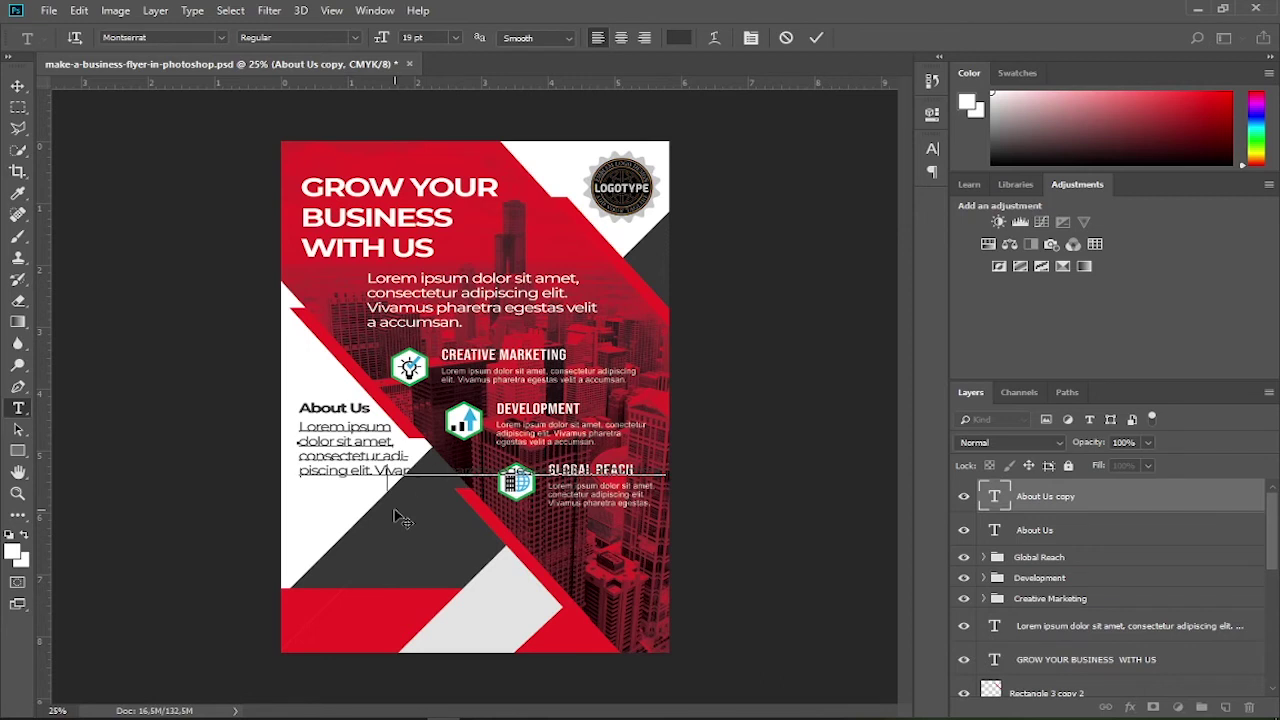
click(817, 38)
key(v)
- Group the About Us heading and lorem paragraph into an About Us group
click(1070, 541)
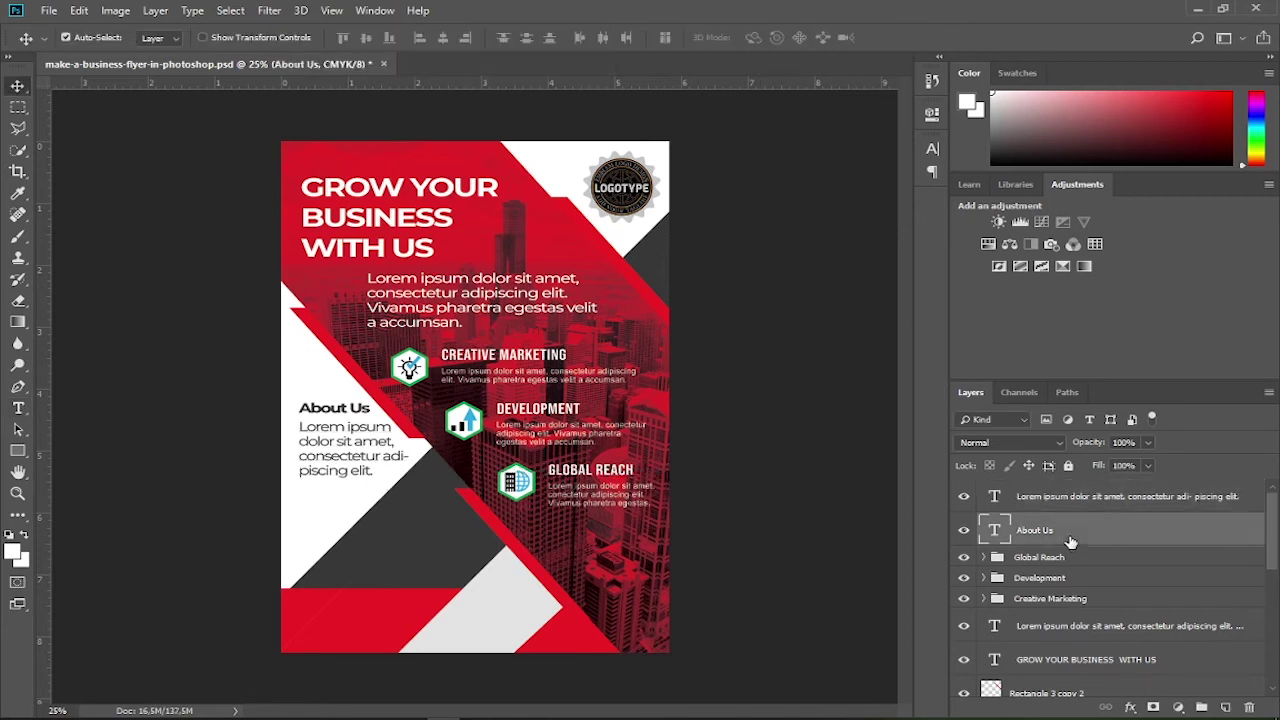
shift+click(1072, 500)
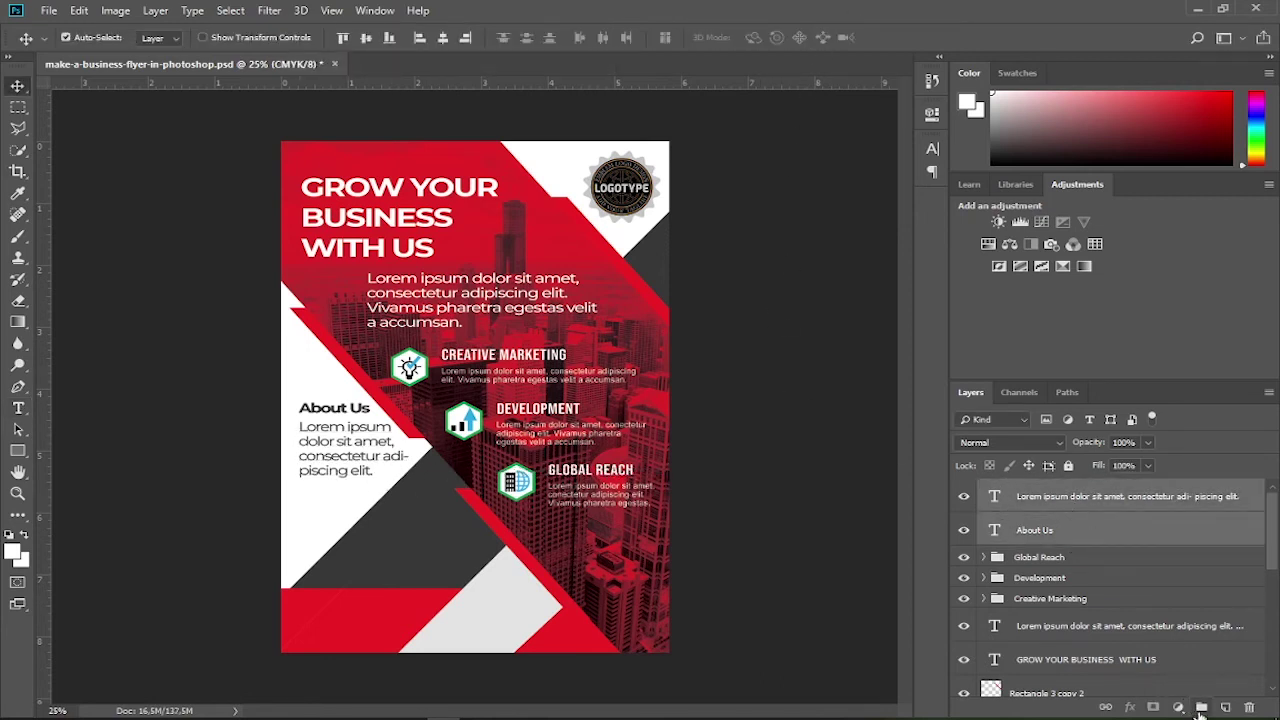
click(1200, 707)
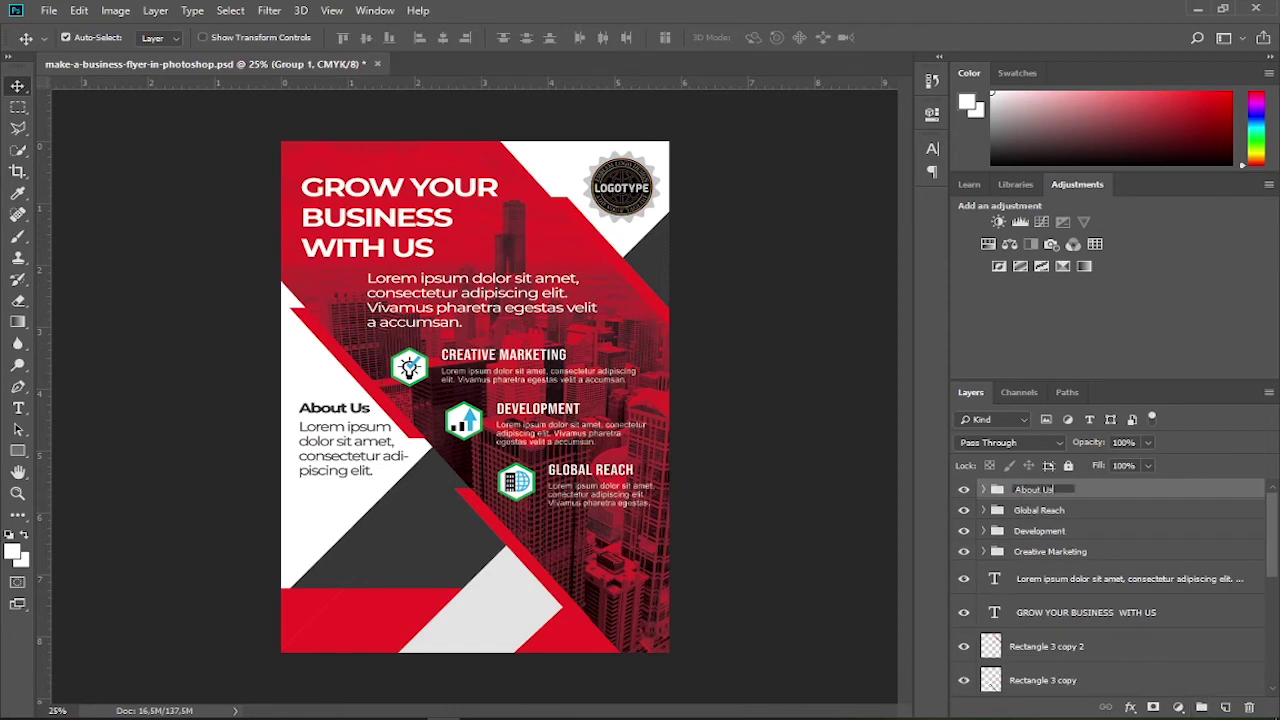
click(350, 450)
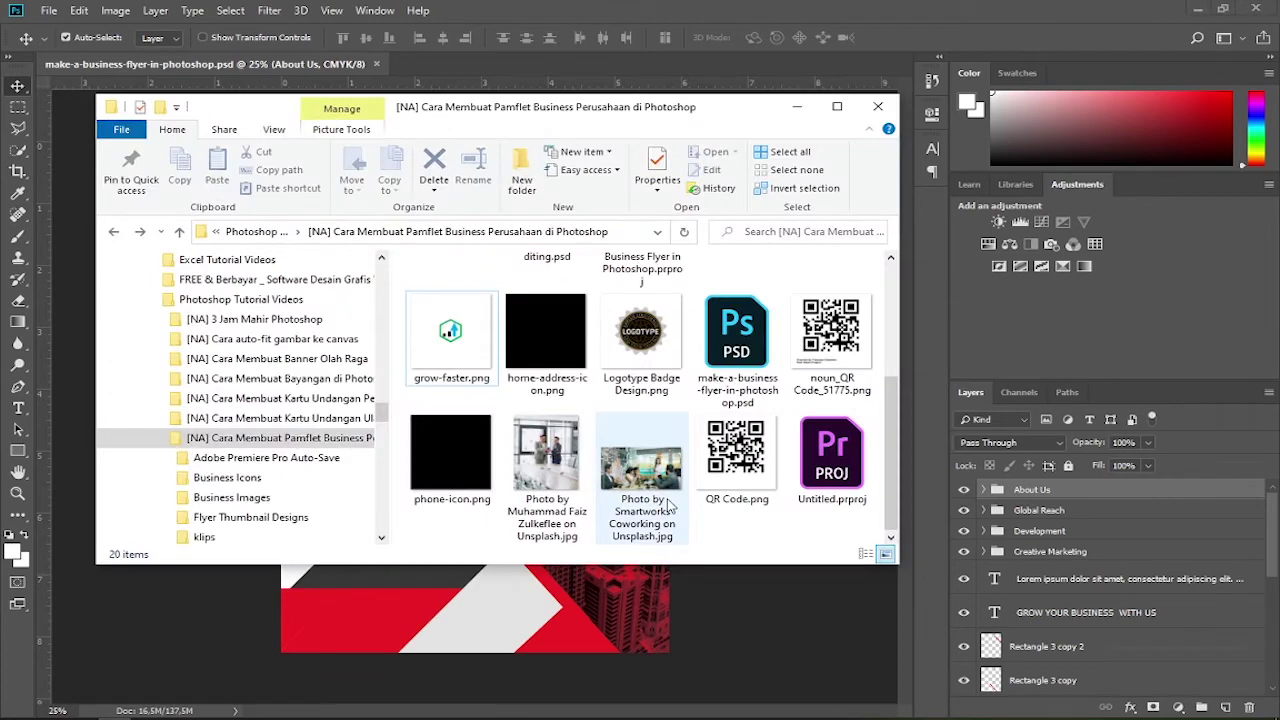
- Place the QR code bottom-left on a white square and group them together
drag(829, 400, 668, 220)
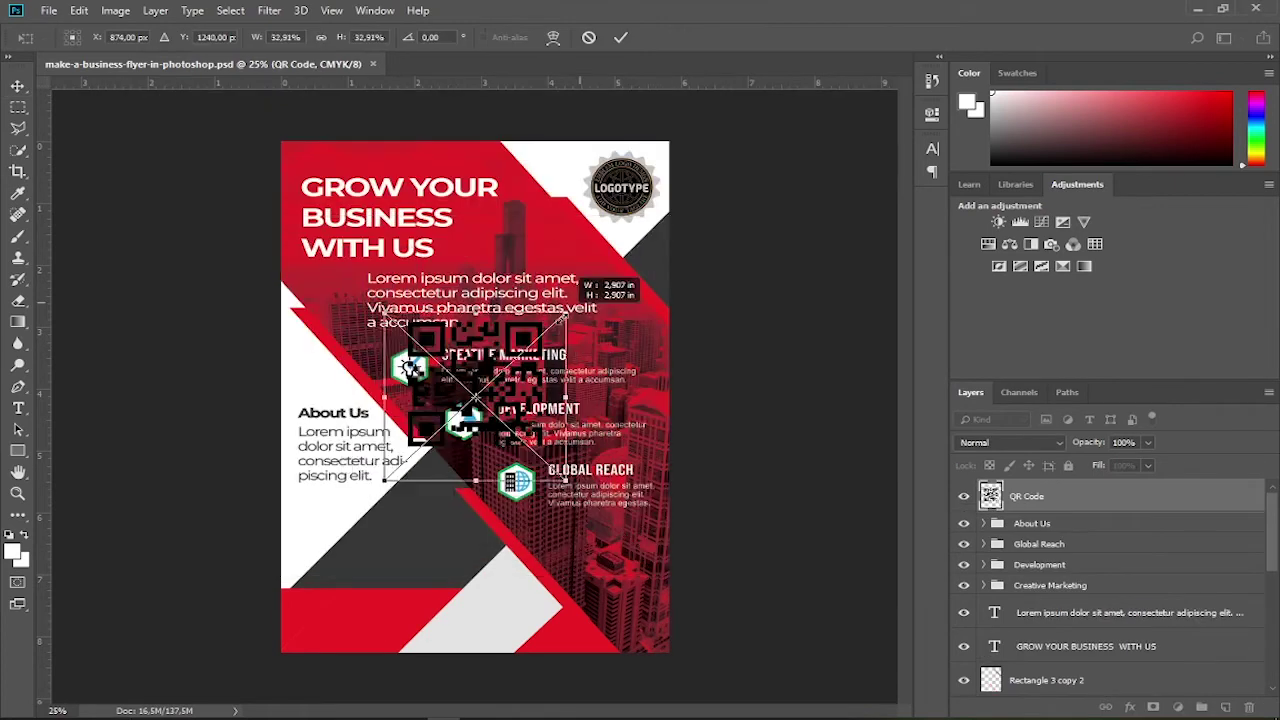
key(Return)
key(u)
drag(292, 597, 343, 646)
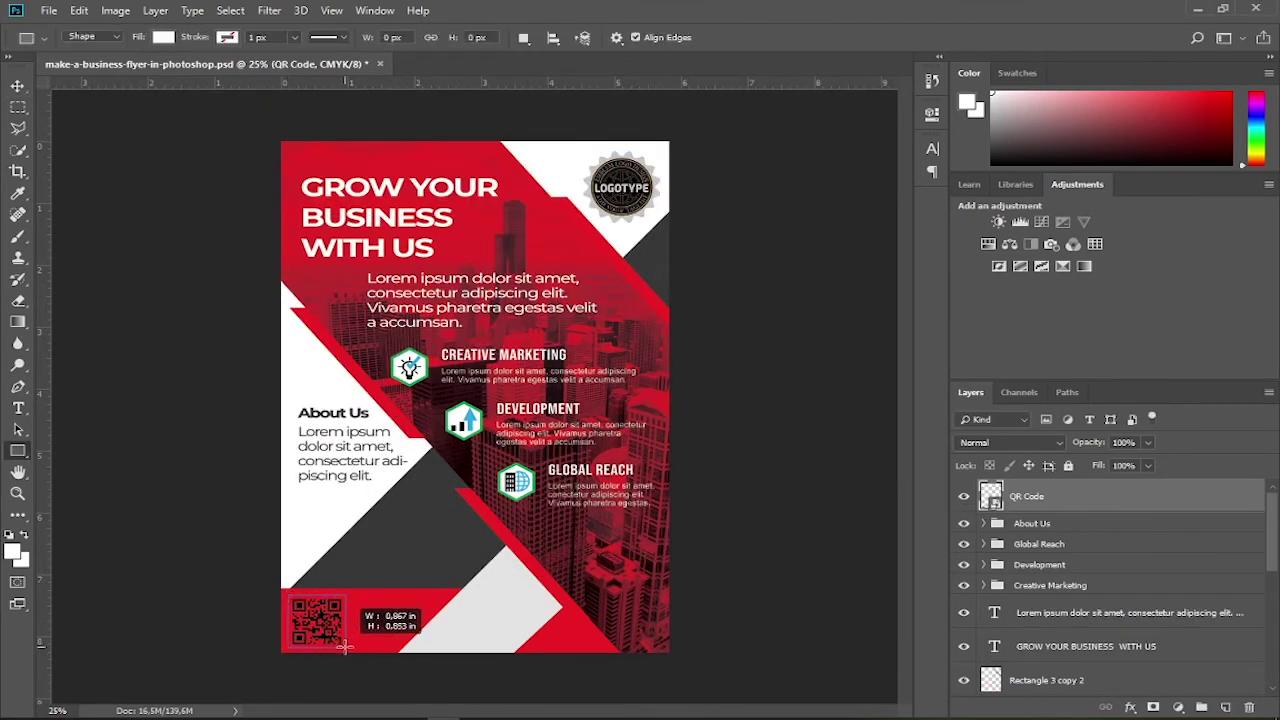
key(ctrl+bracketleft)
key(v)
shift+click(1040, 503)
key(ctrl+g)
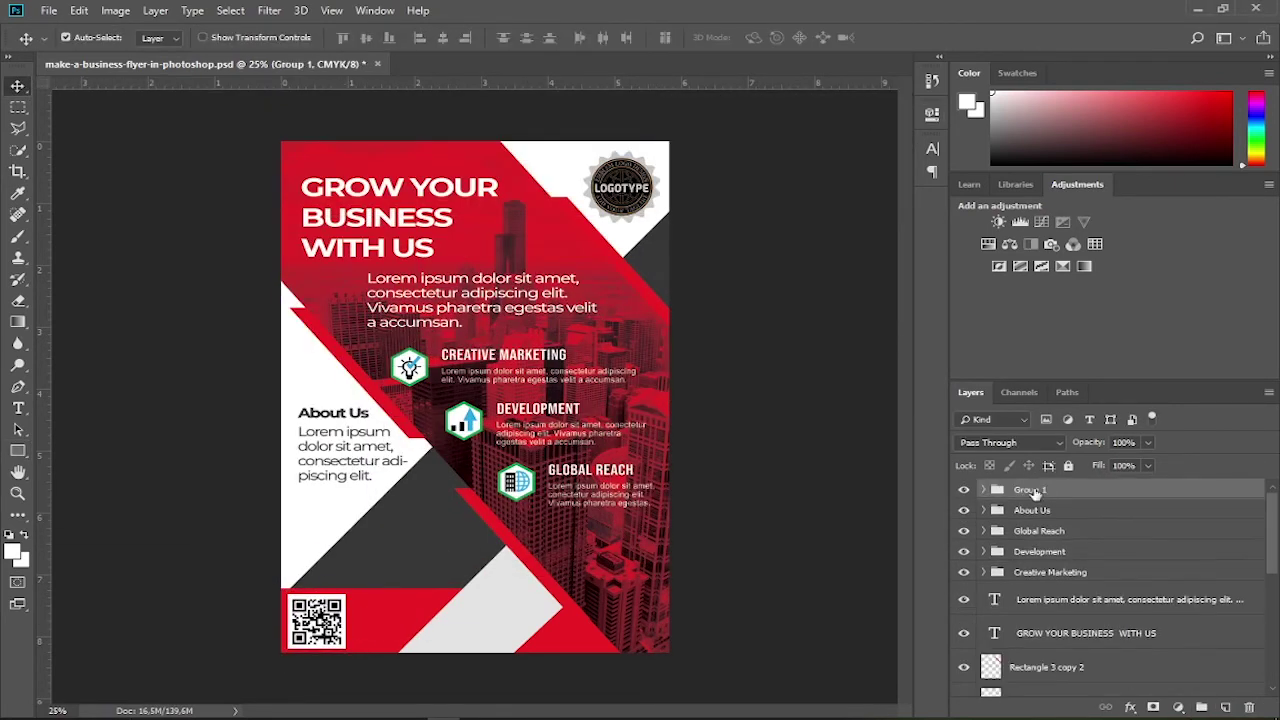
text(QR Code)
- Add 'Call Now' text in 20 pt Bold inside the light triangle
click(18, 408)
text(20)
click(357, 37)
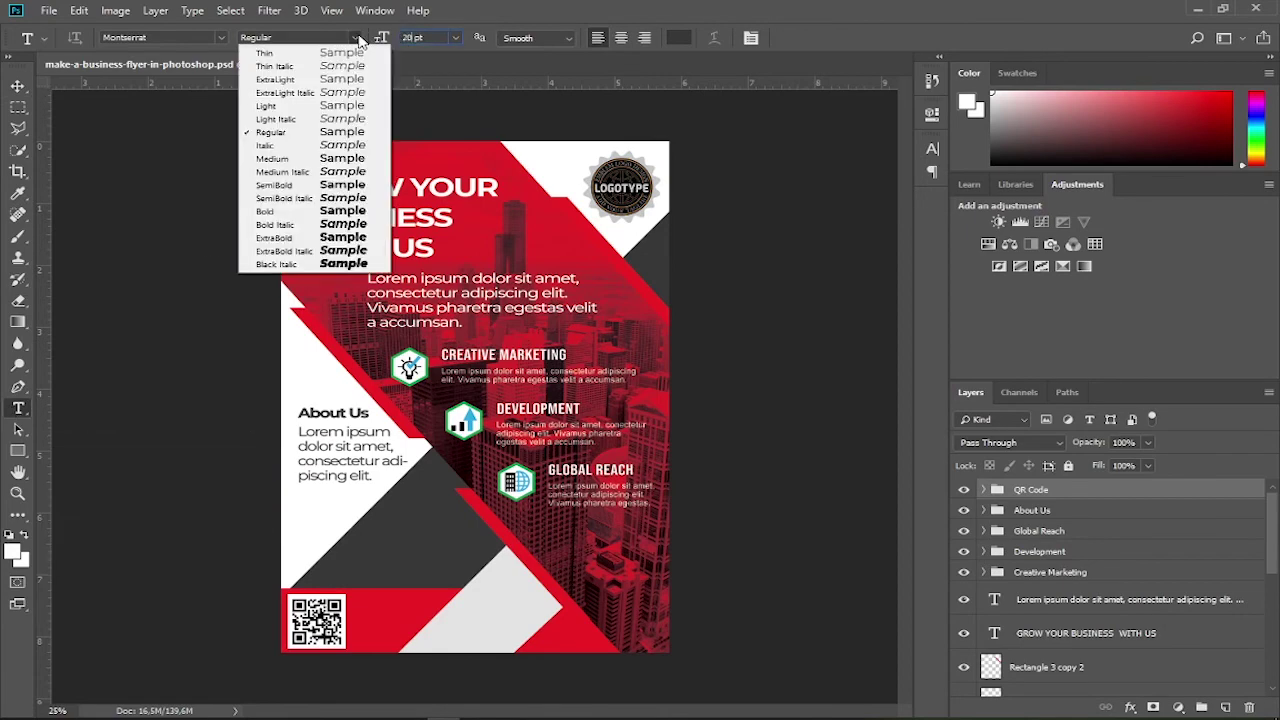
click(290, 211)
click(478, 592)
text(Call Now)
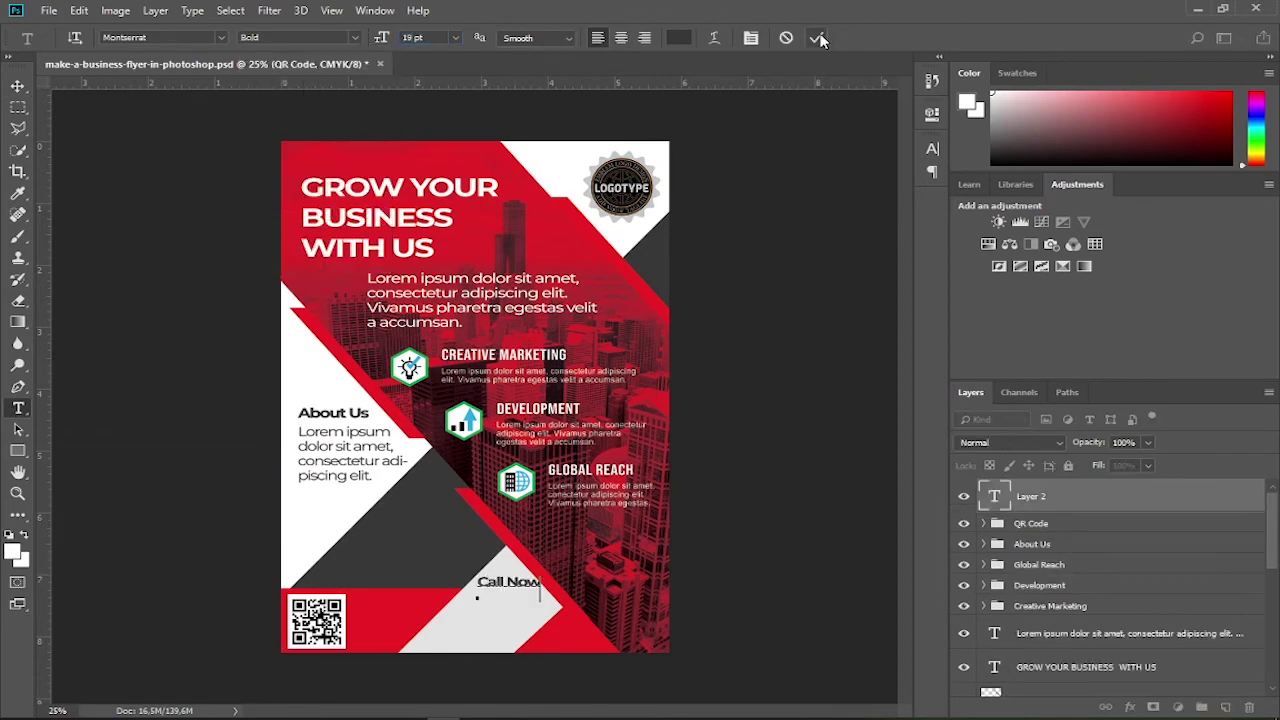
text(Now)
click(817, 38)
key(v)
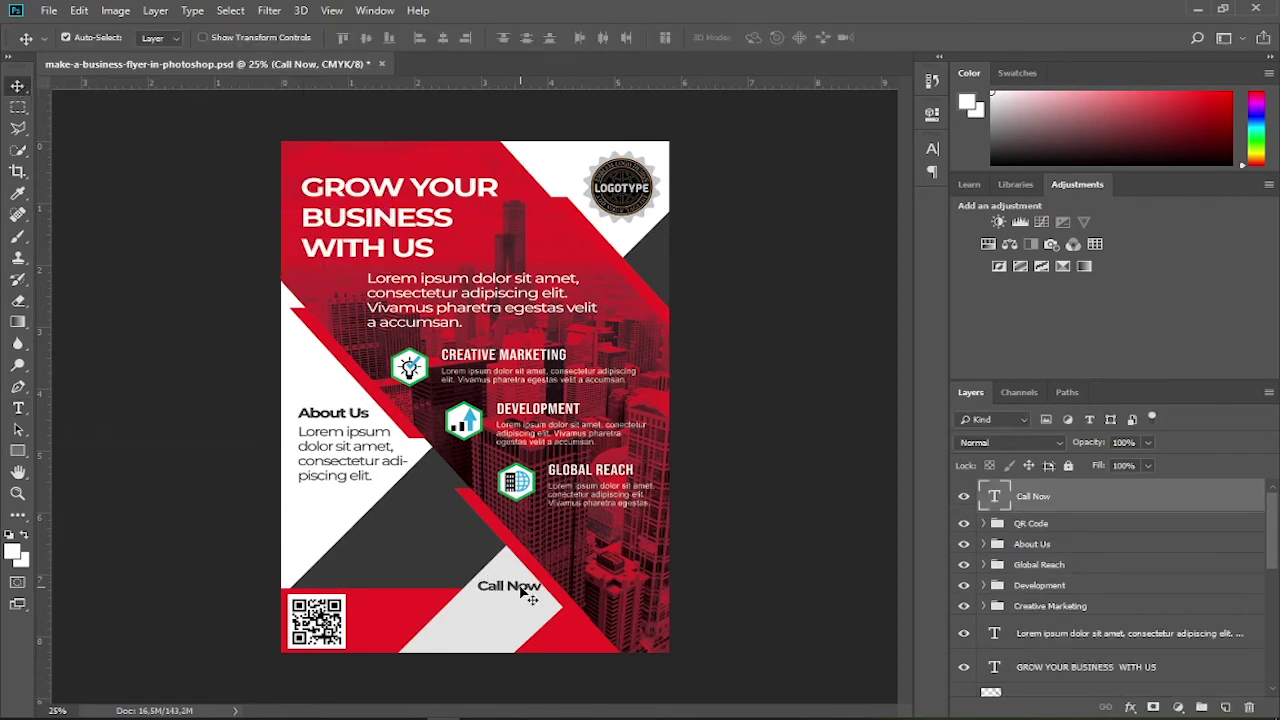
- Add the phone number line under Call Now and group both texts as Phone Number
click(18, 408)
click(446, 607)
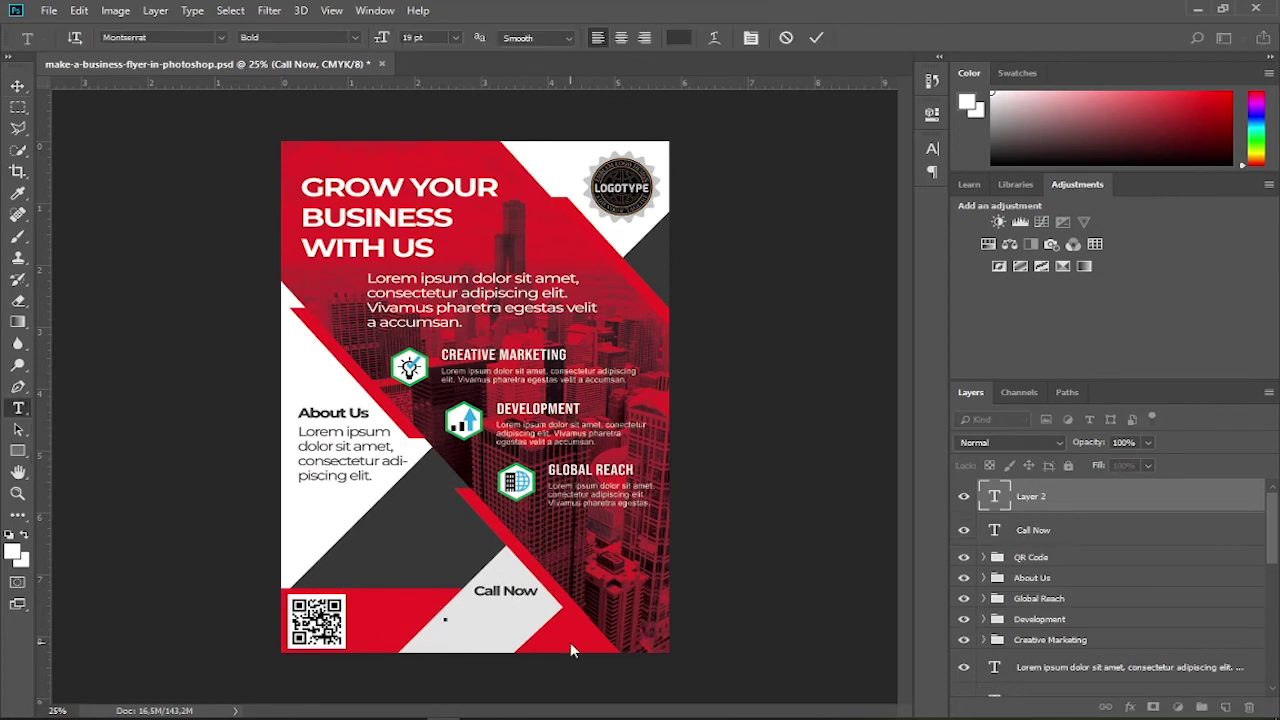
text(+1 123 456 7890)
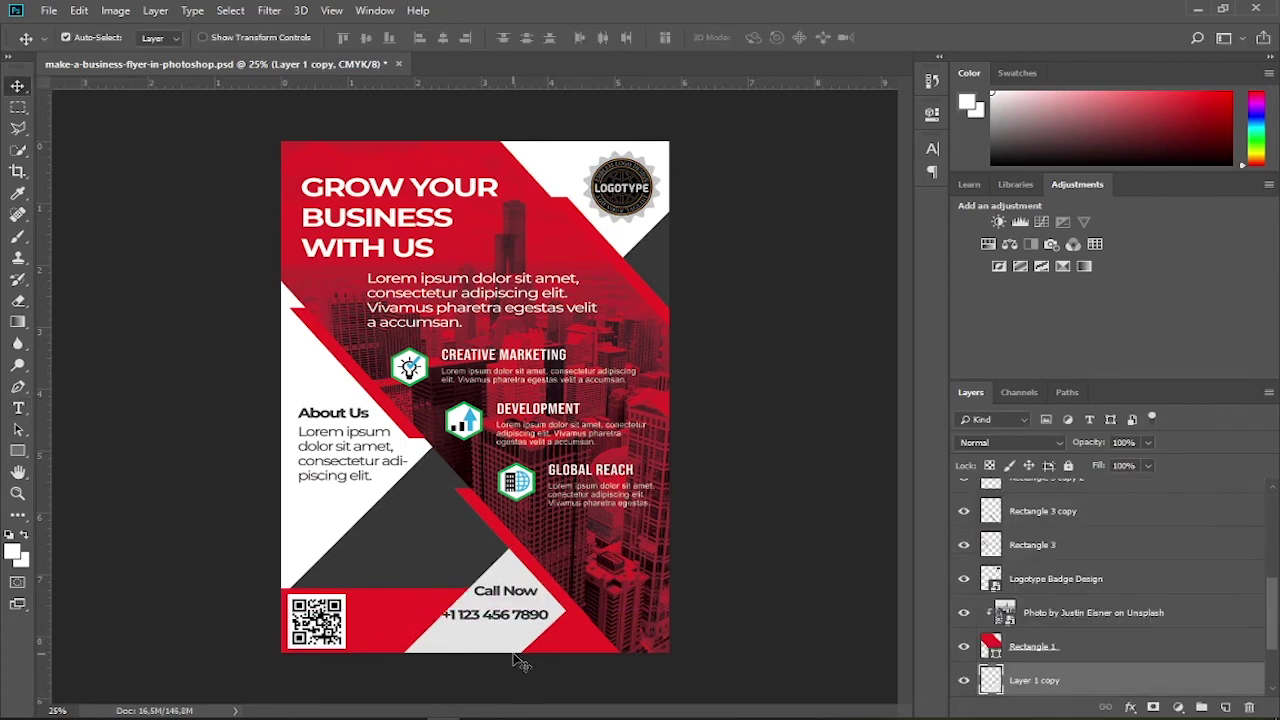
key(ctrl+a)
key(ctrl+Return)
key(v)
click(1036, 532)
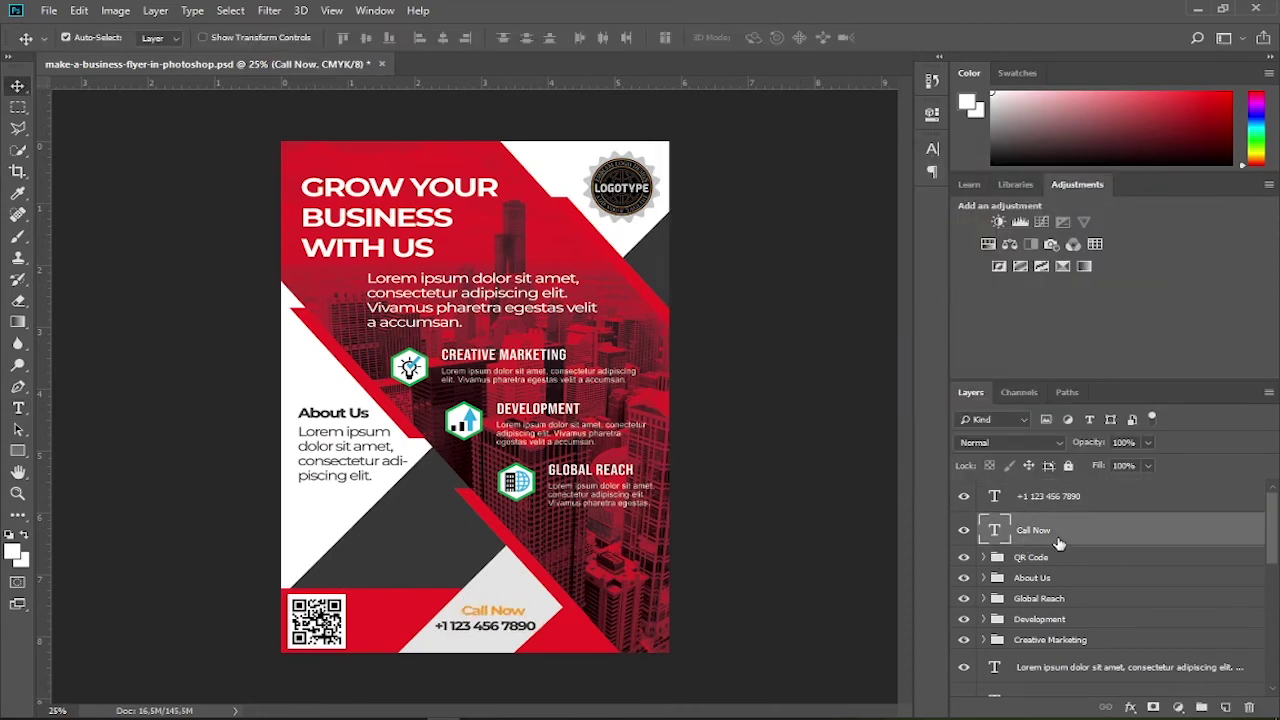
shift+click(1048, 496)
key(ctrl+g)
- Place the home-address icon and scale it into the dark triangle
key(alt+Tab)
scroll(600, 400, down, 3)
drag(463, 345, 475, 397)
drag(422, 443, 433, 510)
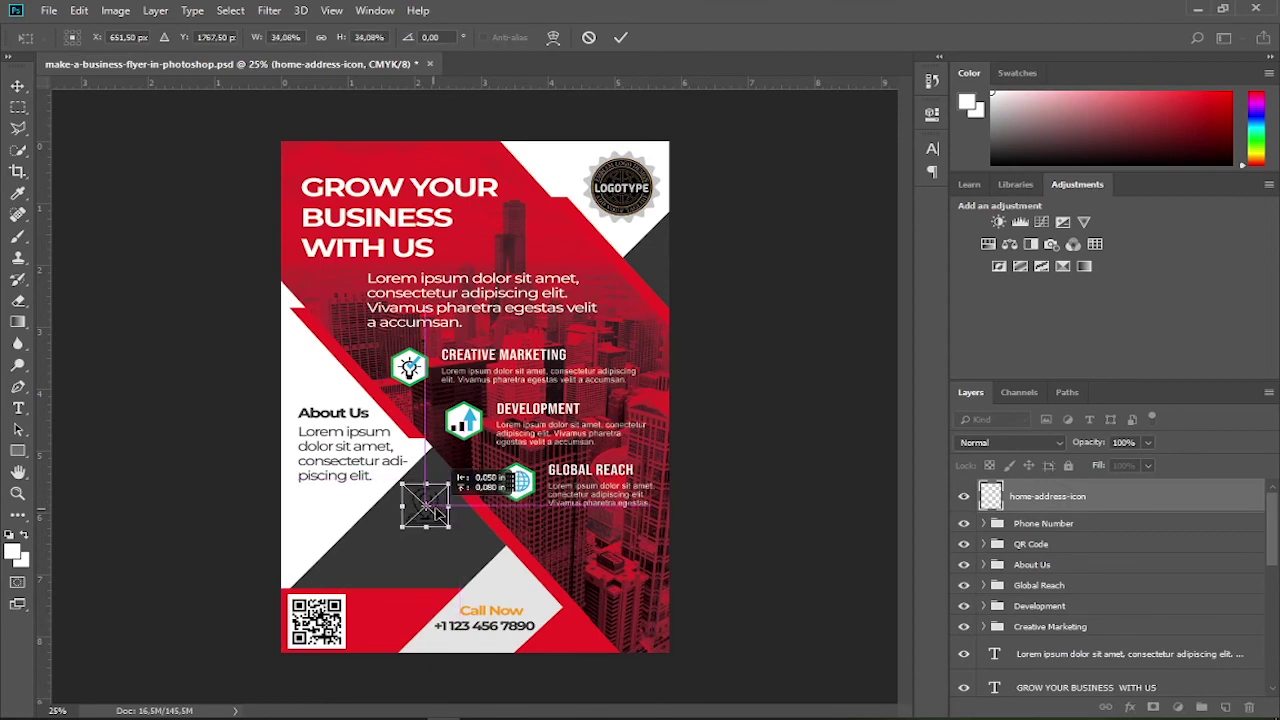
- Rasterize the address icon and fill it with white
key(Return)
right_click(1030, 496)
click(1140, 354)
click(79, 10)
click(150, 266)
click(620, 183)
click(610, 205)
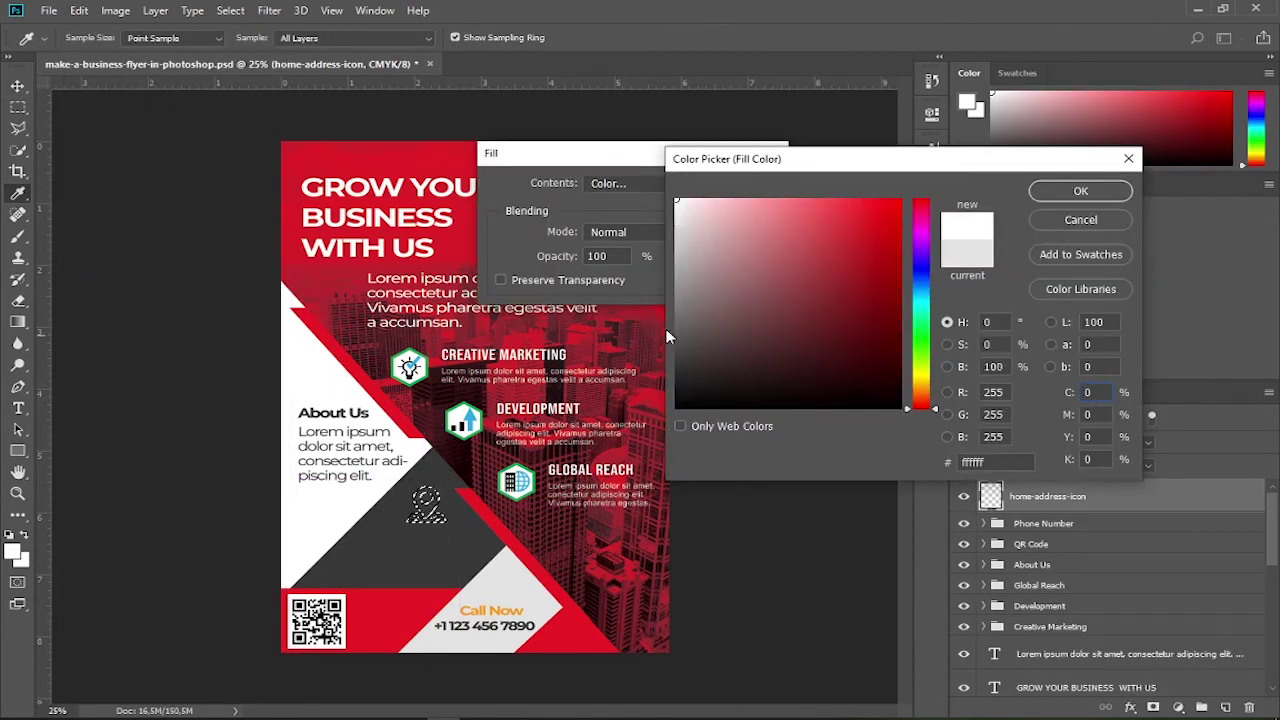
key(Return)
click(752, 190)
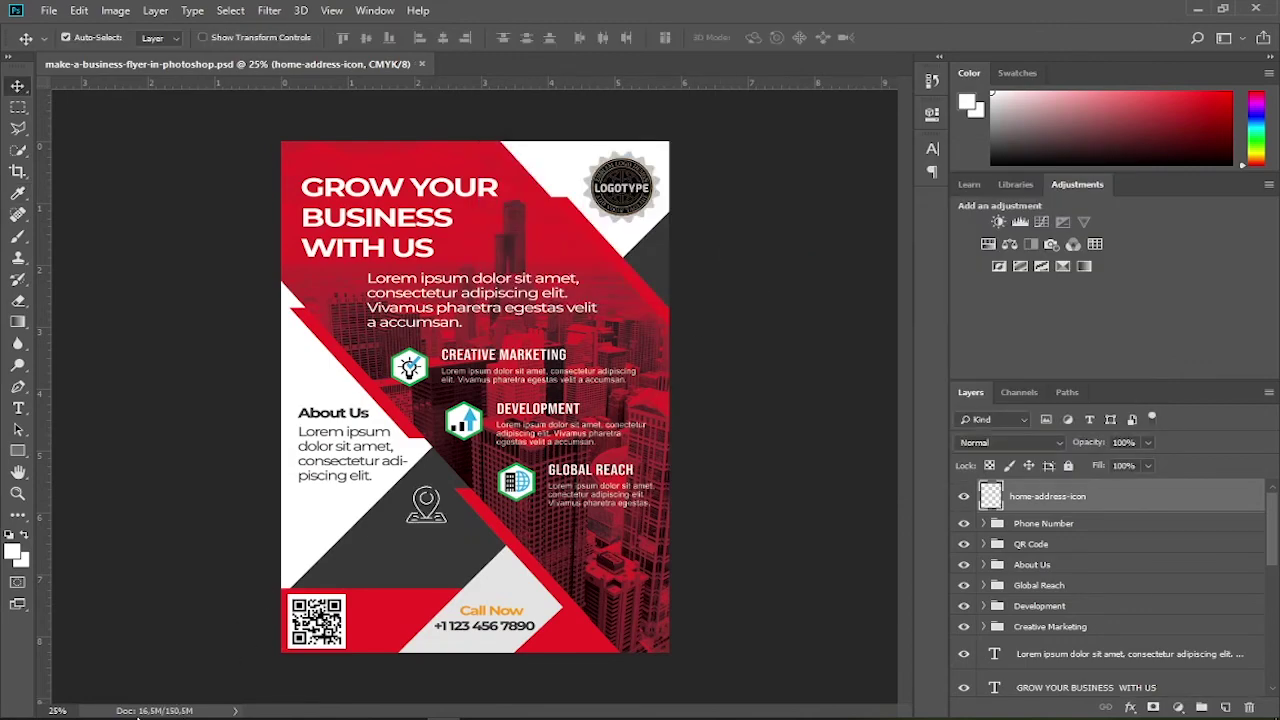
- Place the phone icon above Call Now inside the Phone Number group
click(152, 713)
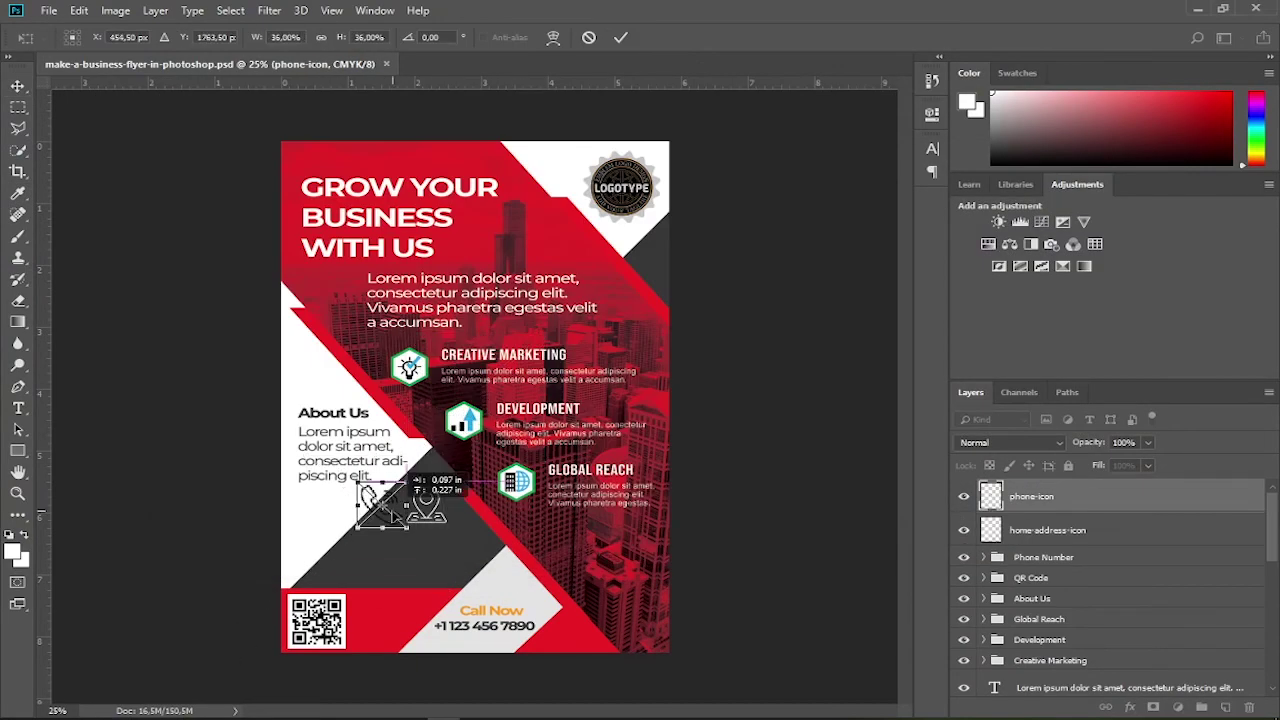
drag(357, 471, 505, 590)
click(614, 38)
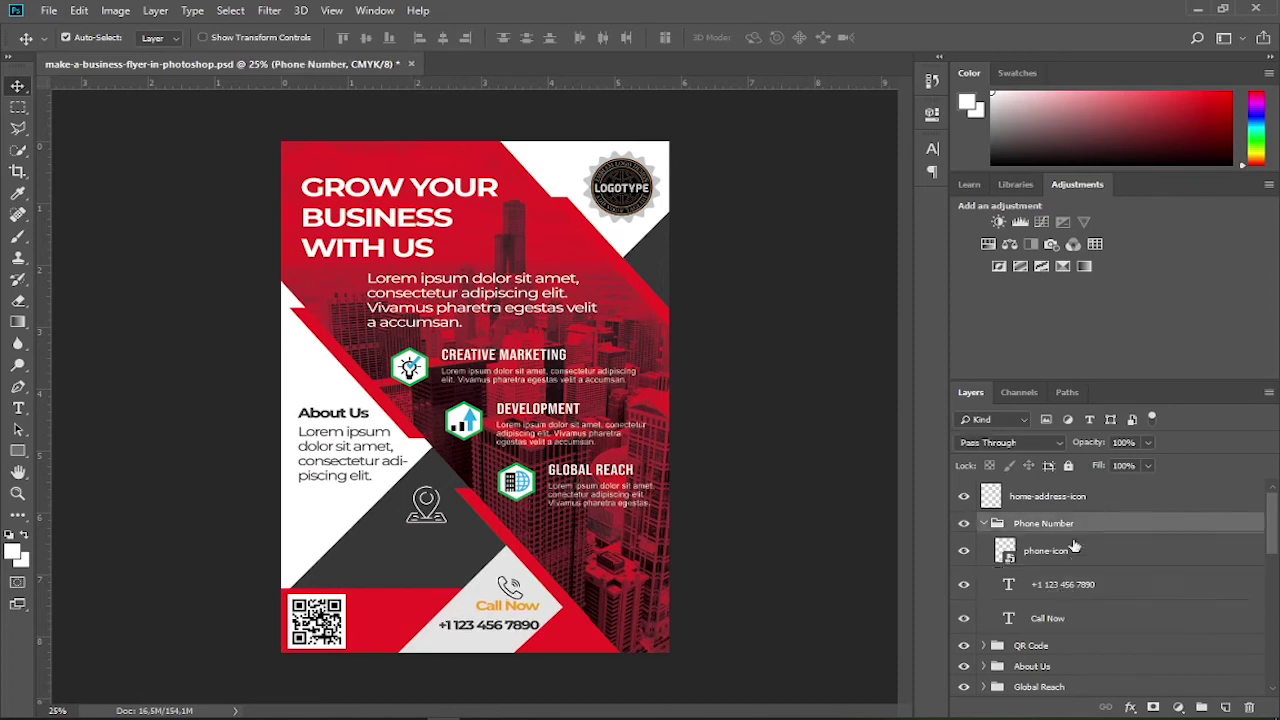
drag(1212, 591, 1088, 572)
click(984, 523)
- Add the address text under the location icon
click(1047, 496)
key(t)
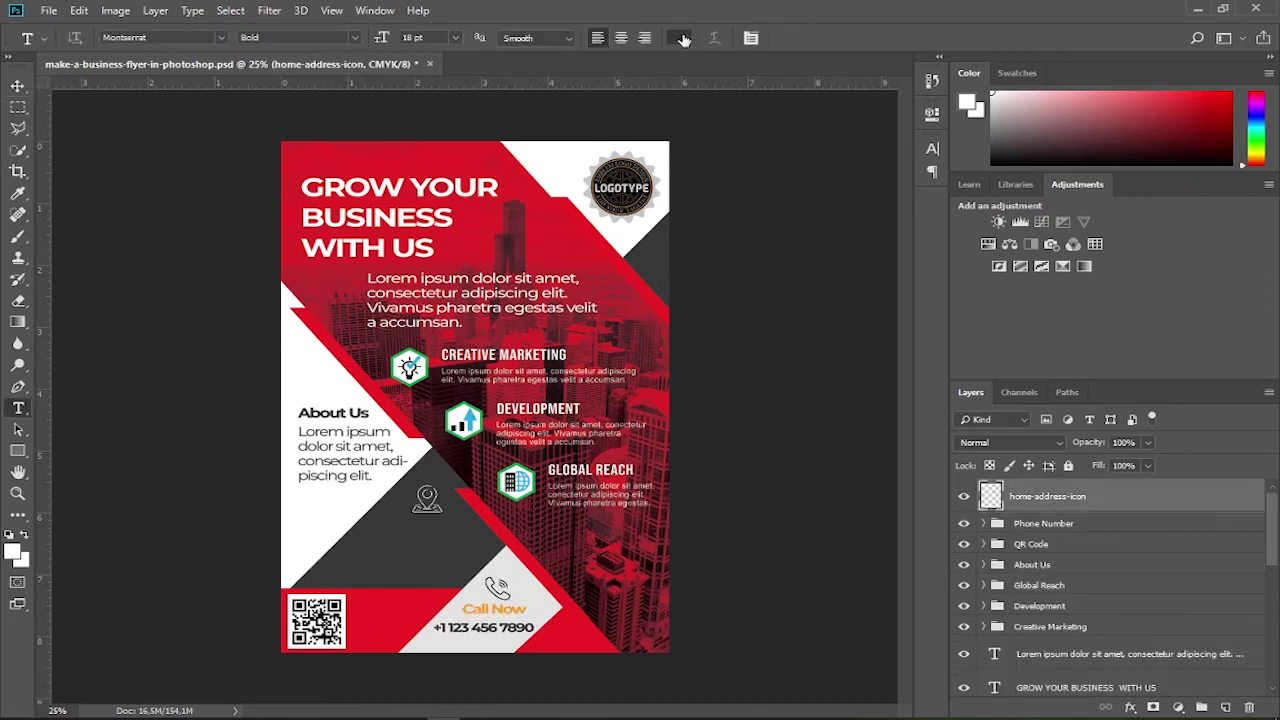
double_click(995, 497)
click(362, 609)
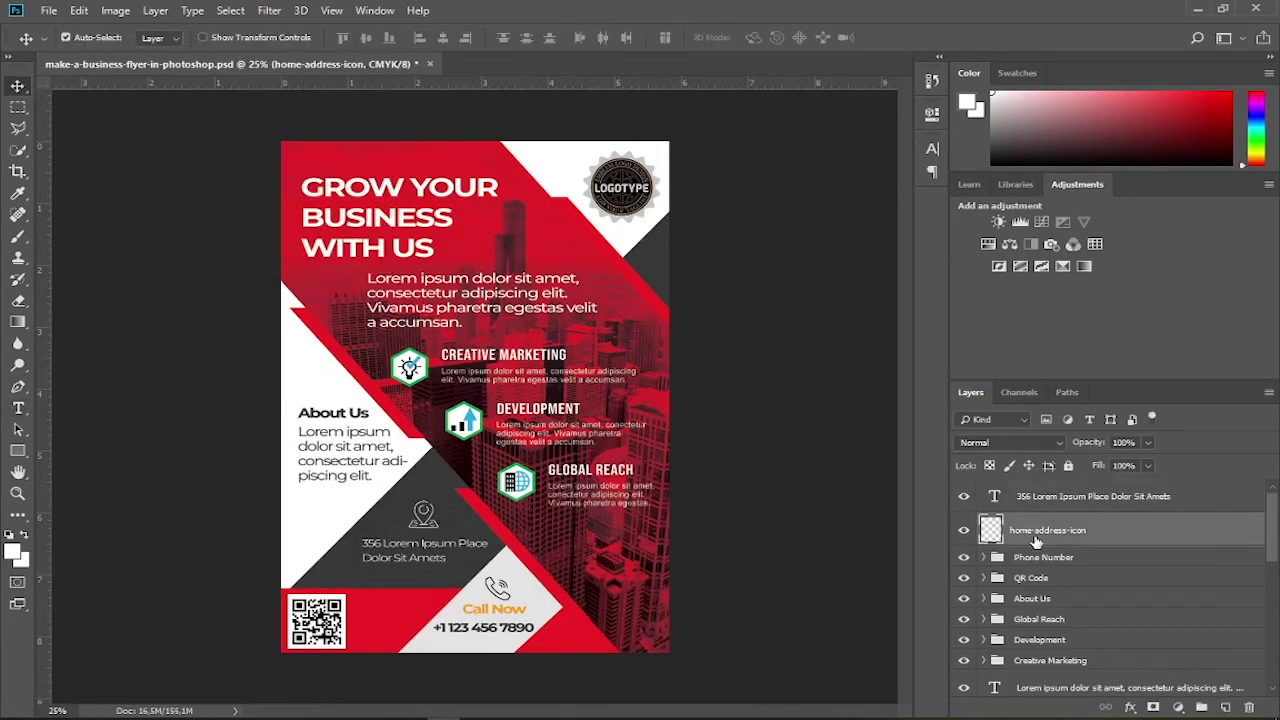
- Add the website line beside the QR code and a duplicate edited into the e-mail line
text(www.loremipsum.com)
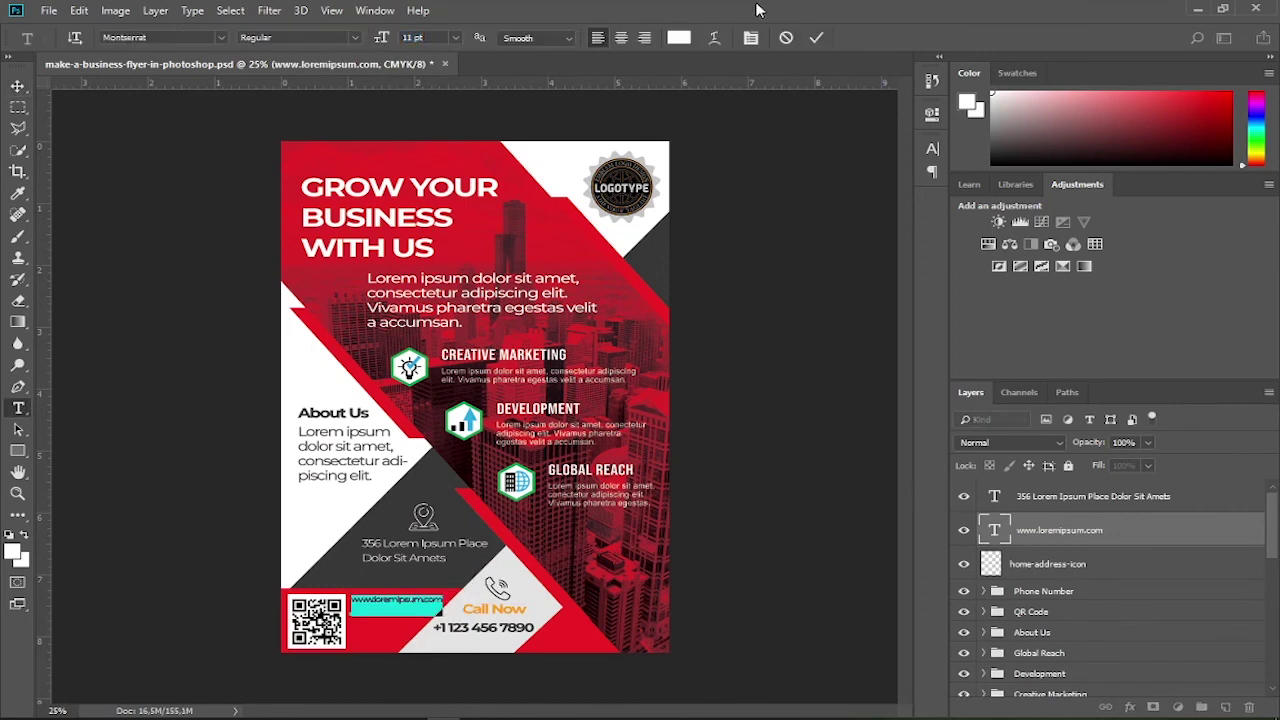
key(ctrl+Return)
key(ctrl+j)
text(lorem@ipsum.com)
key(ctrl+Return)
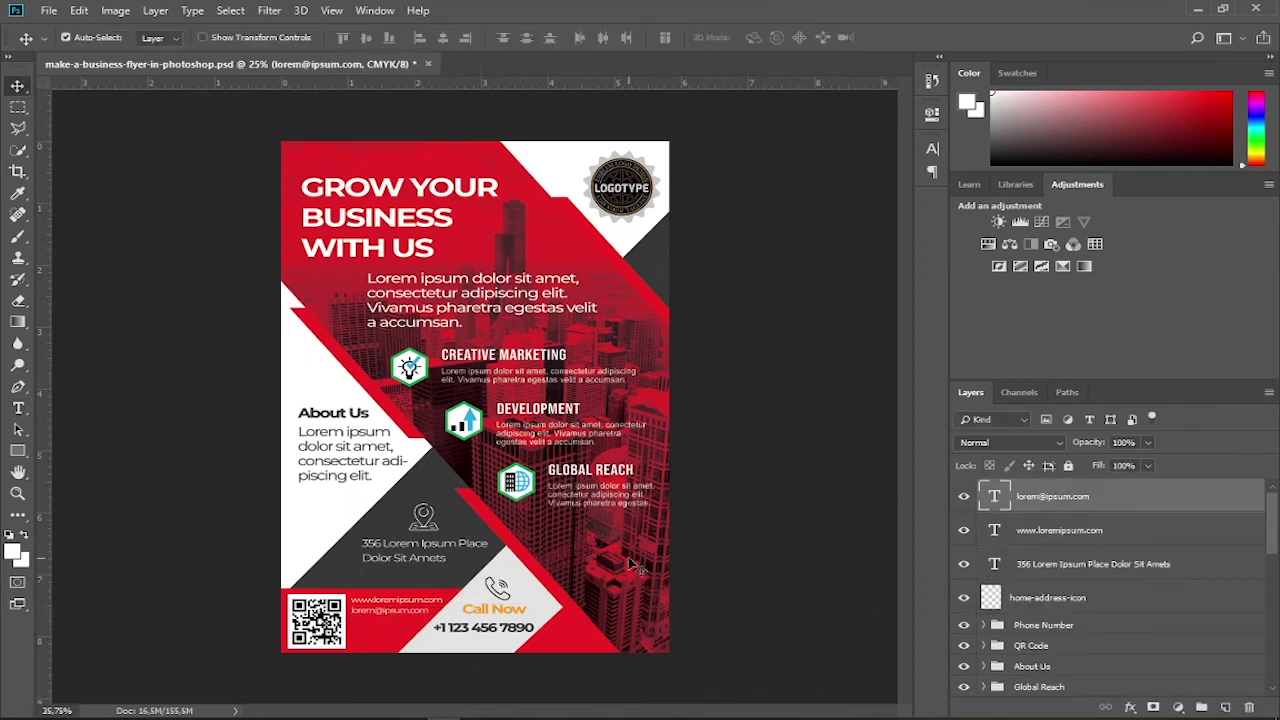
- Group the address items, add a lorem caption under the e-mail, then stamp visible layers
scroll(635, 567, up, 2)
key(ctrl+g)
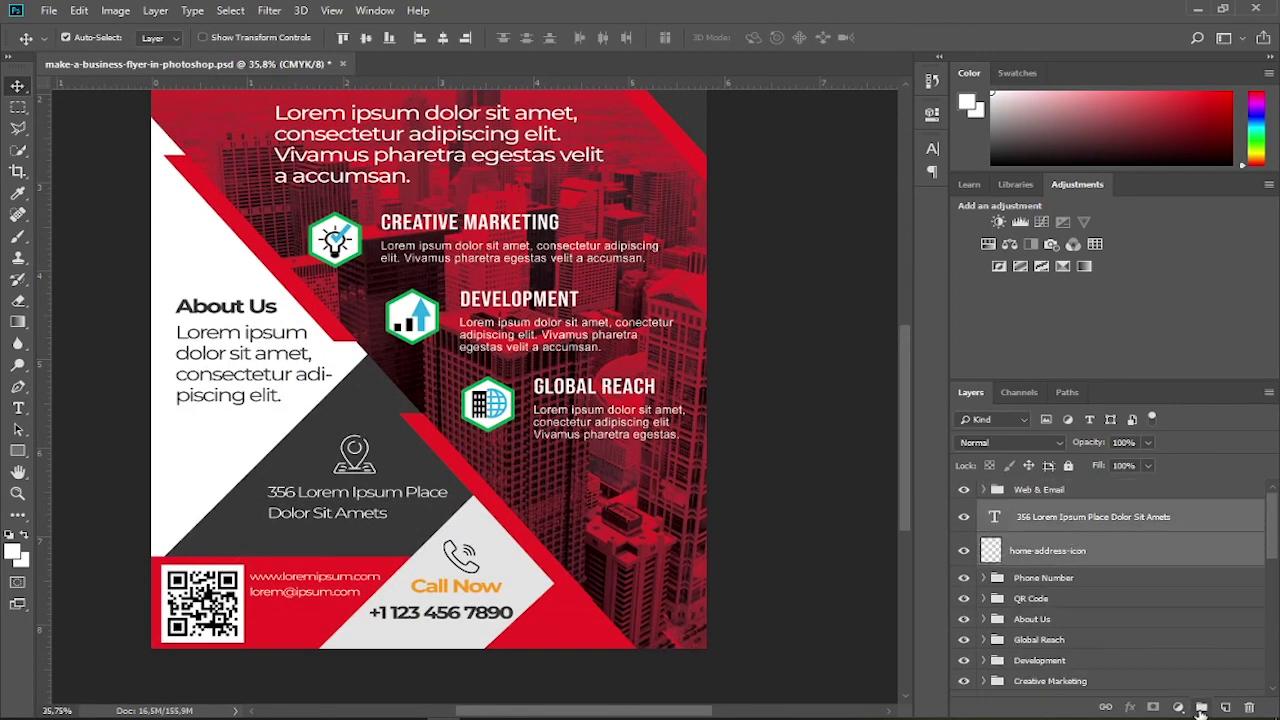
scroll(963, 605, down, 3)
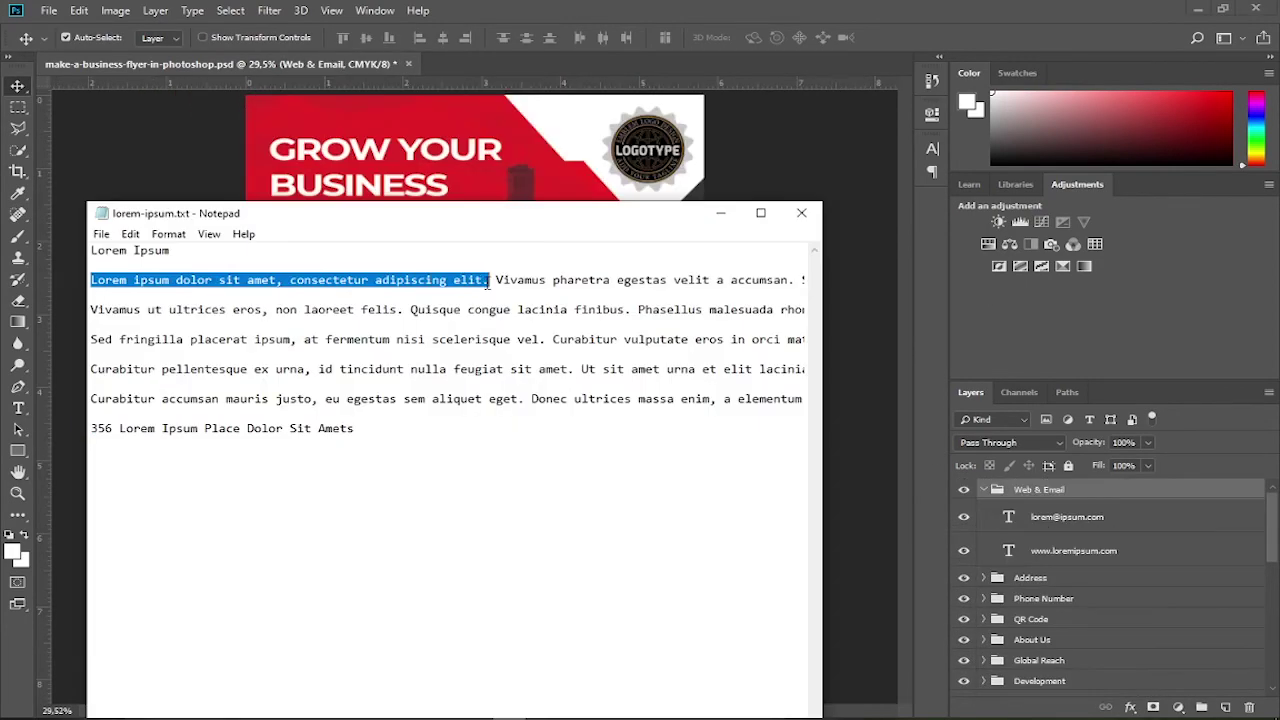
key(ctrl+v)
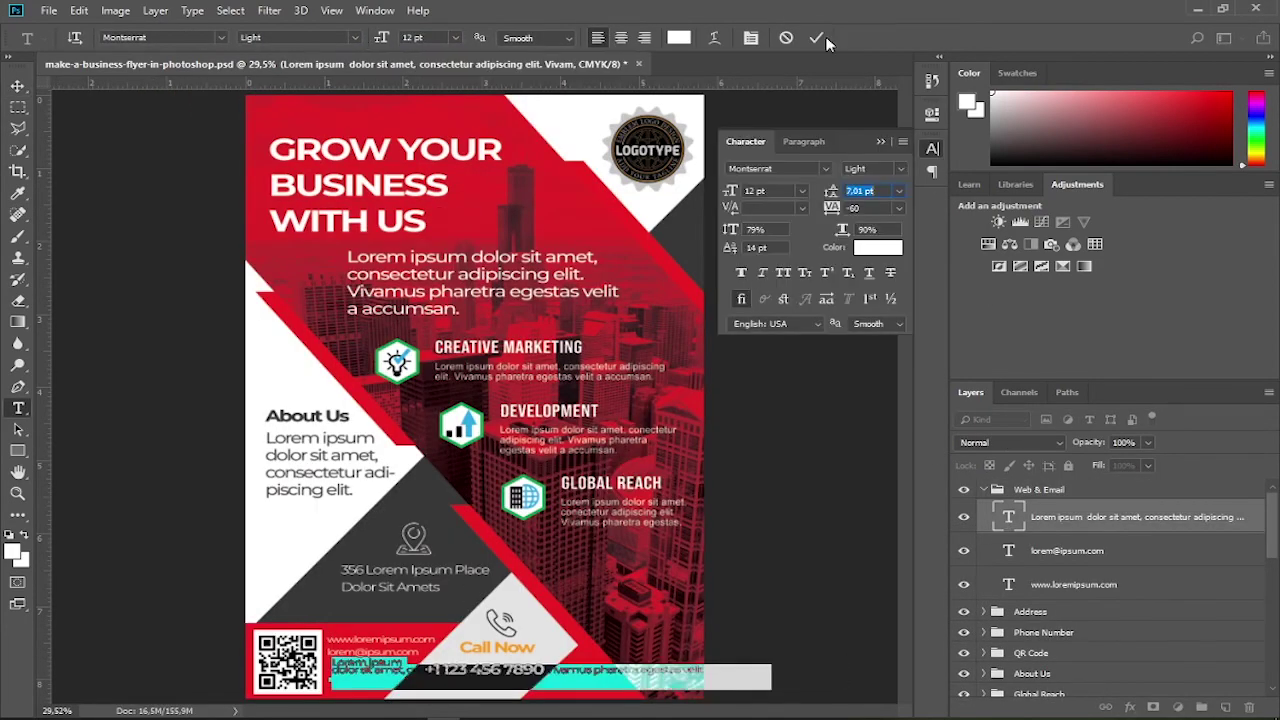
drag(408, 688, 420, 700)
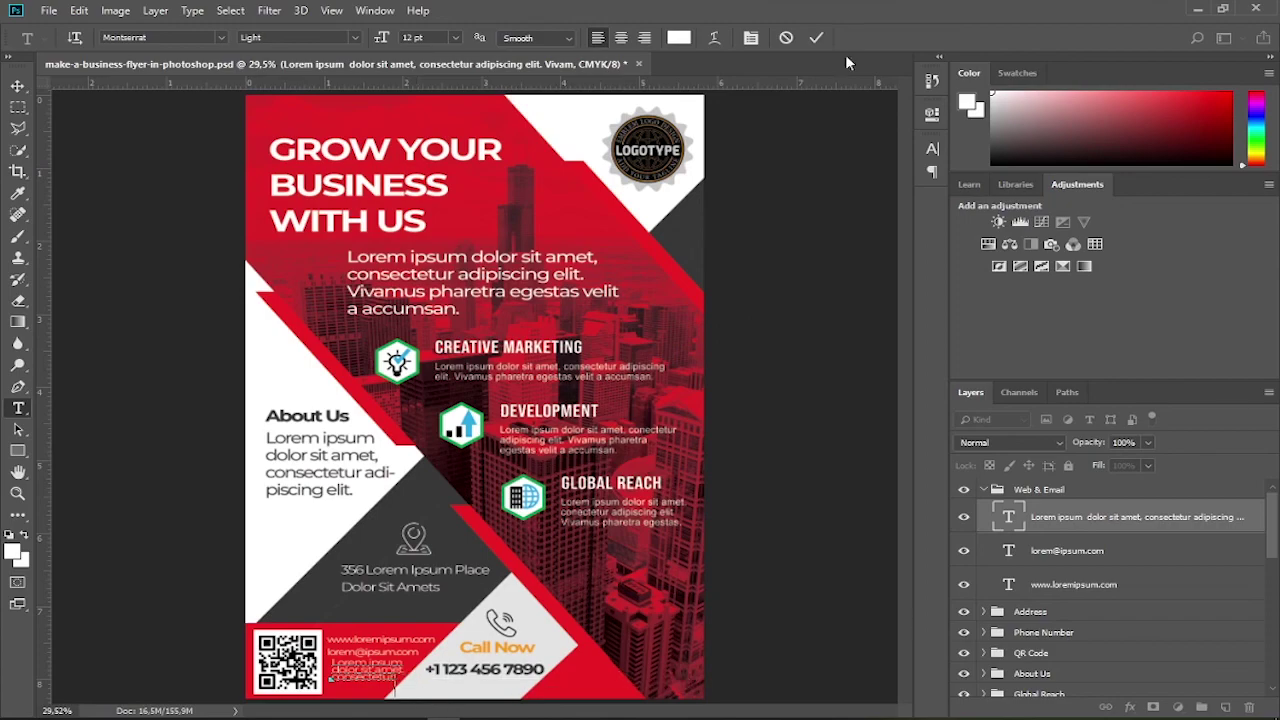
click(984, 490)
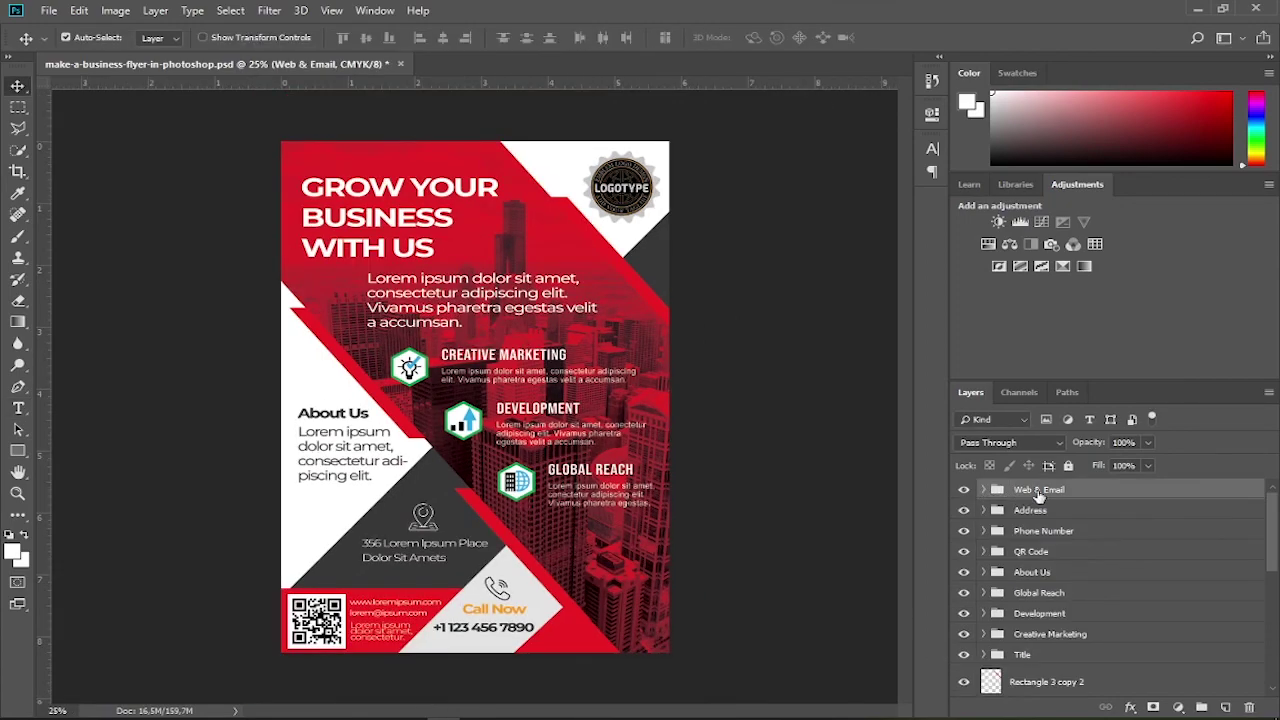
key(ctrl+shift+alt+e)
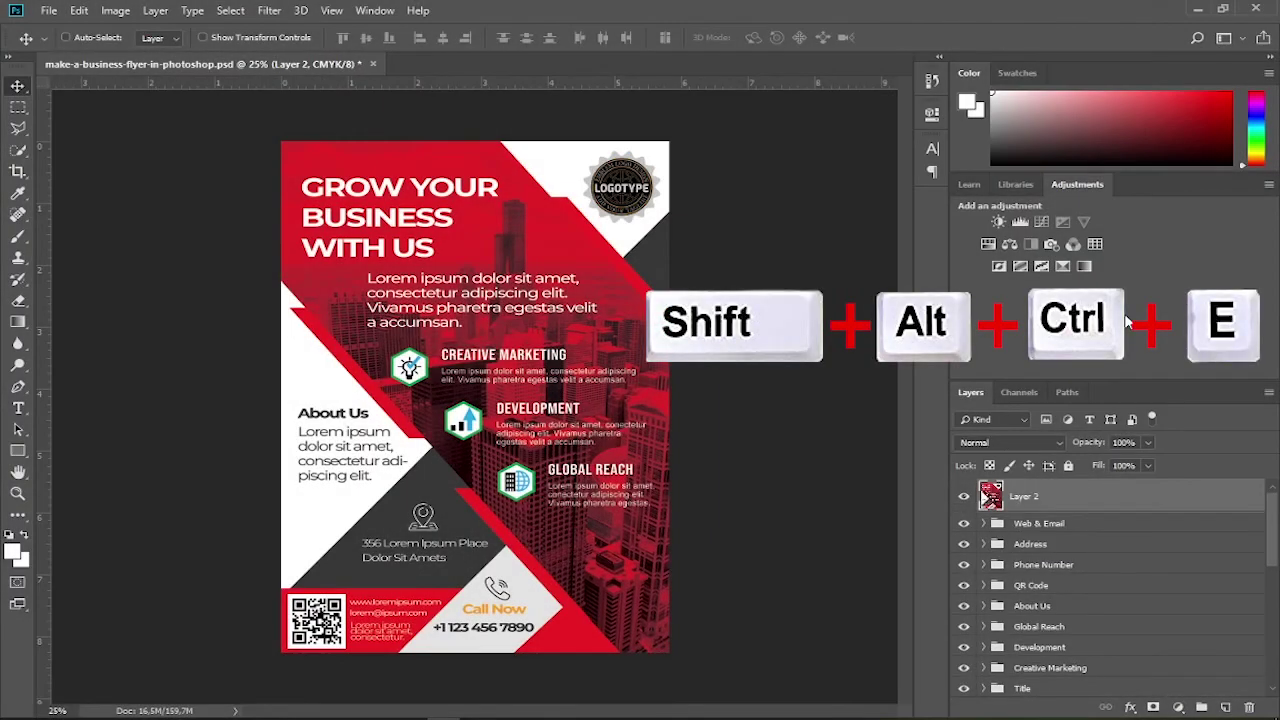
- Set the merged flyer's Brightness to -2 and Contrast to -10
click(116, 11)
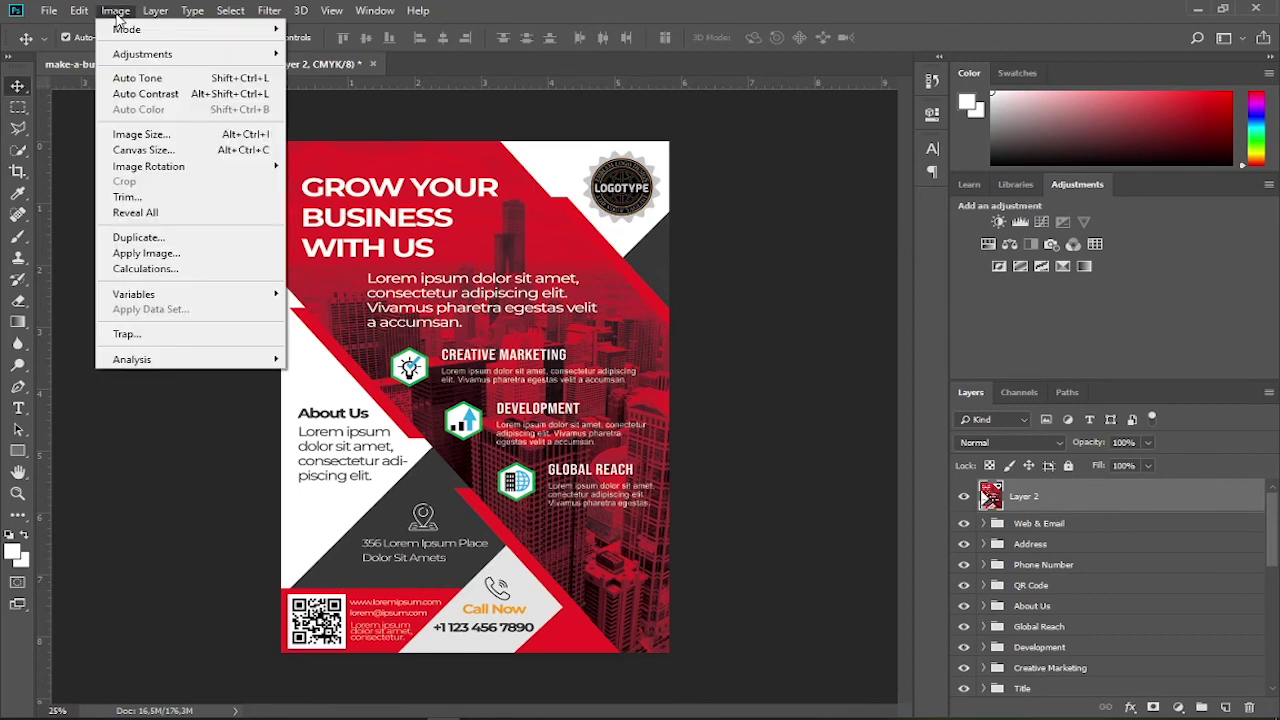
mouse_move(142, 54)
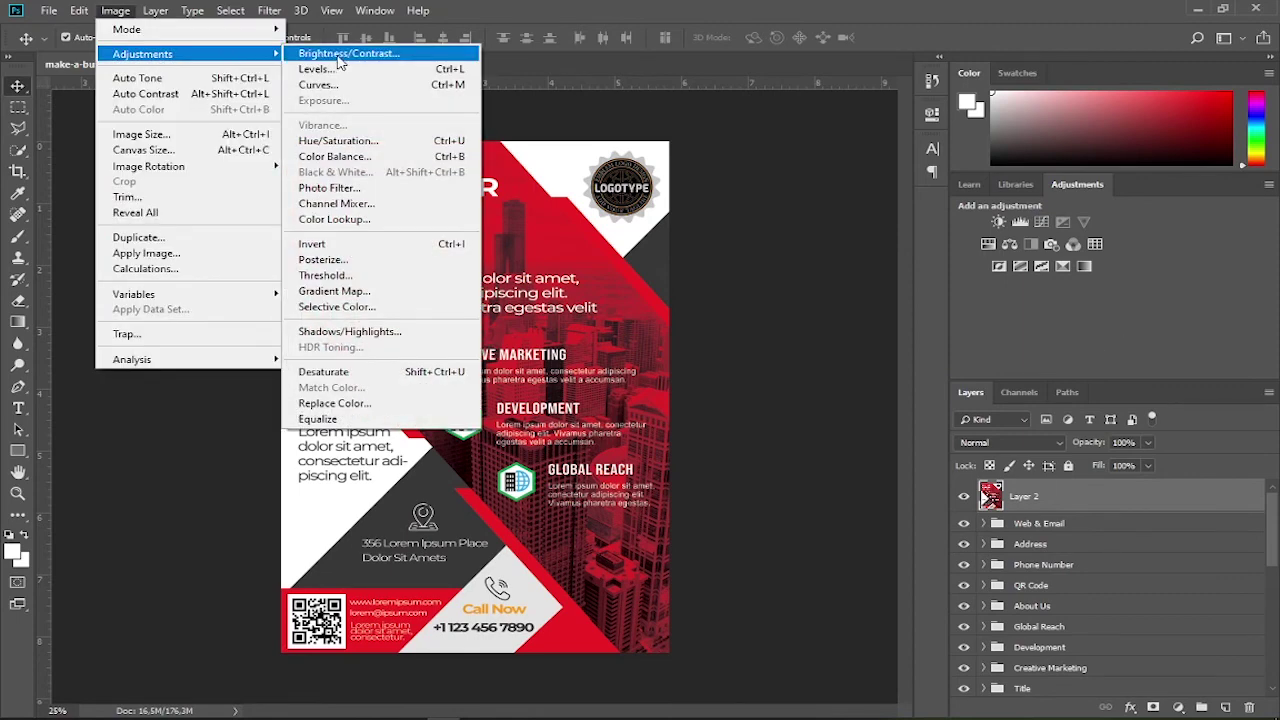
click(345, 54)
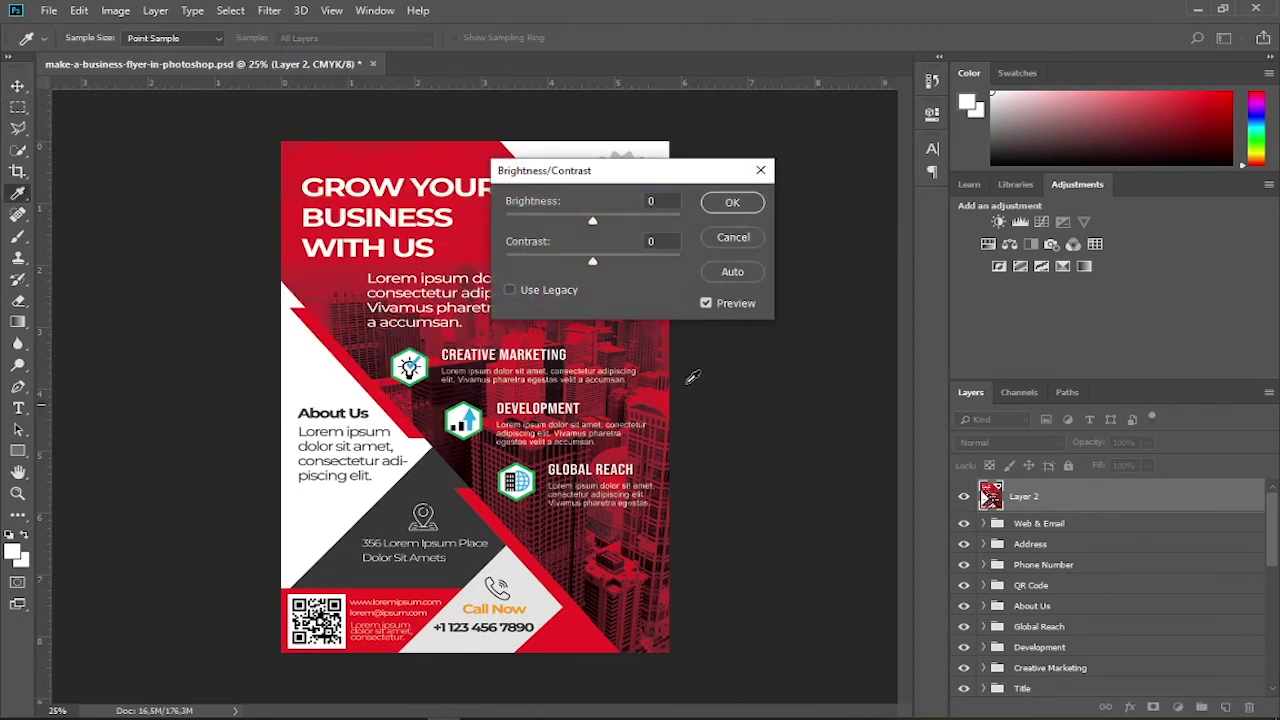
mouse_move(573, 230)
mouse_down()
mouse_move(541, 227)
mouse_move(588, 228)
mouse_move(503, 262)
mouse_up()
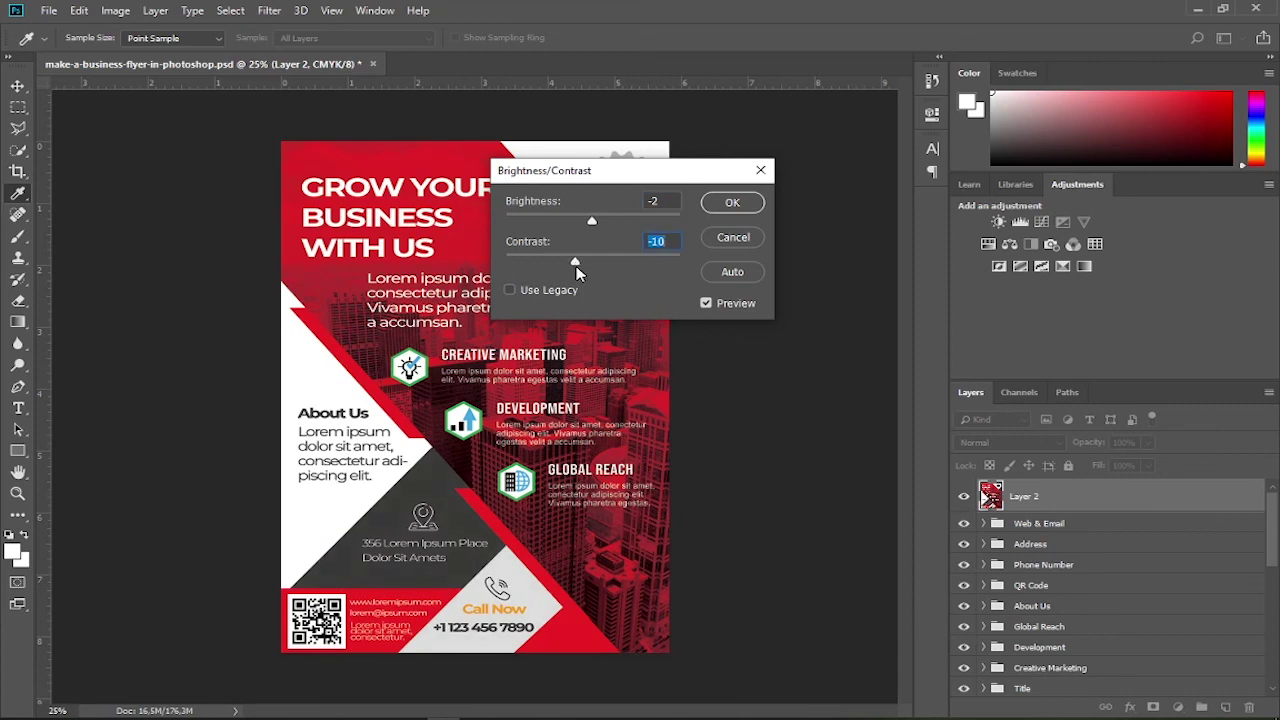
click(732, 203)
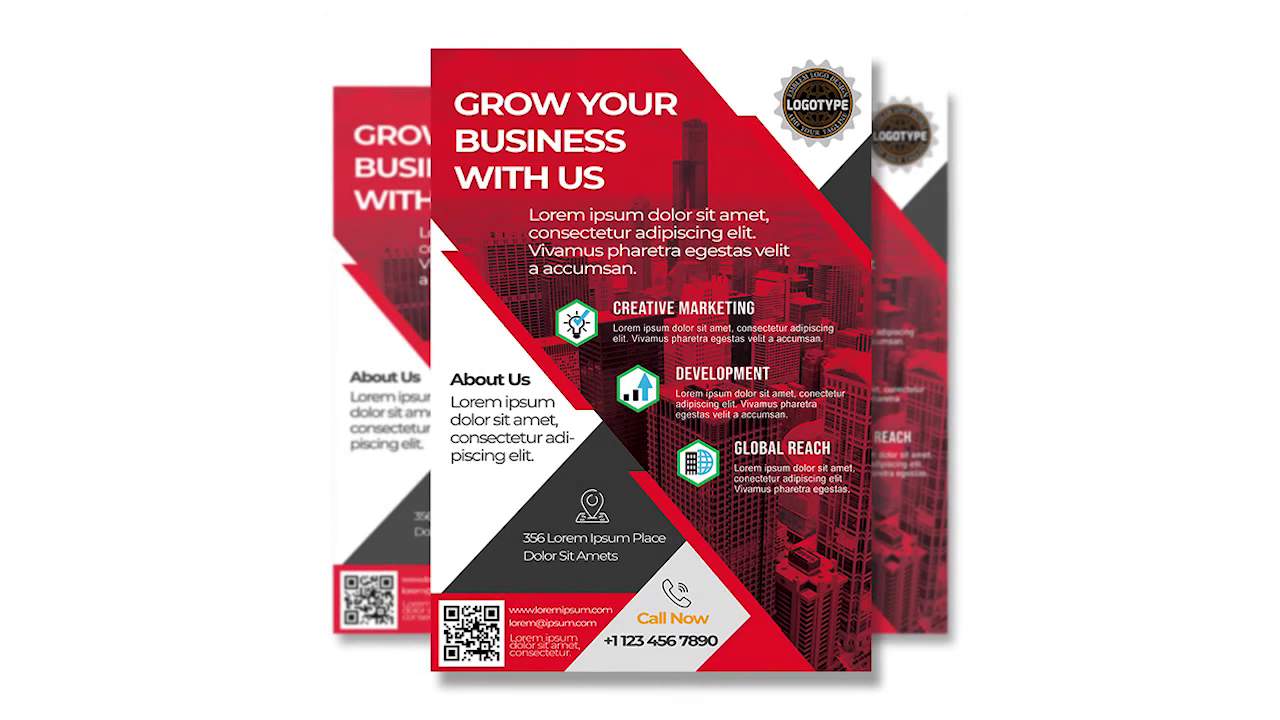